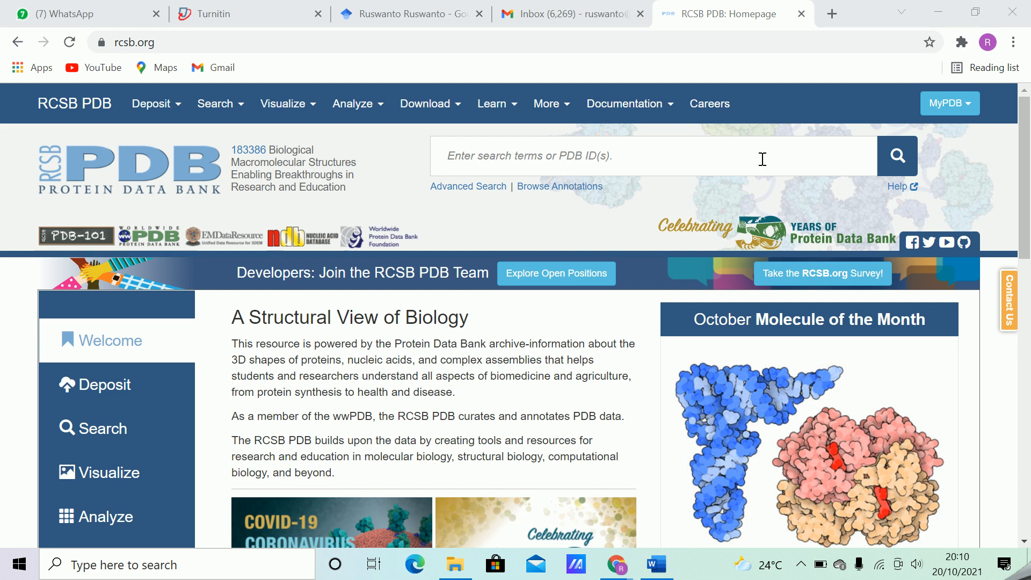
- Search the Protein Data Bank for "rinucleotide reductase" and look through the results
left_click(762, 159)
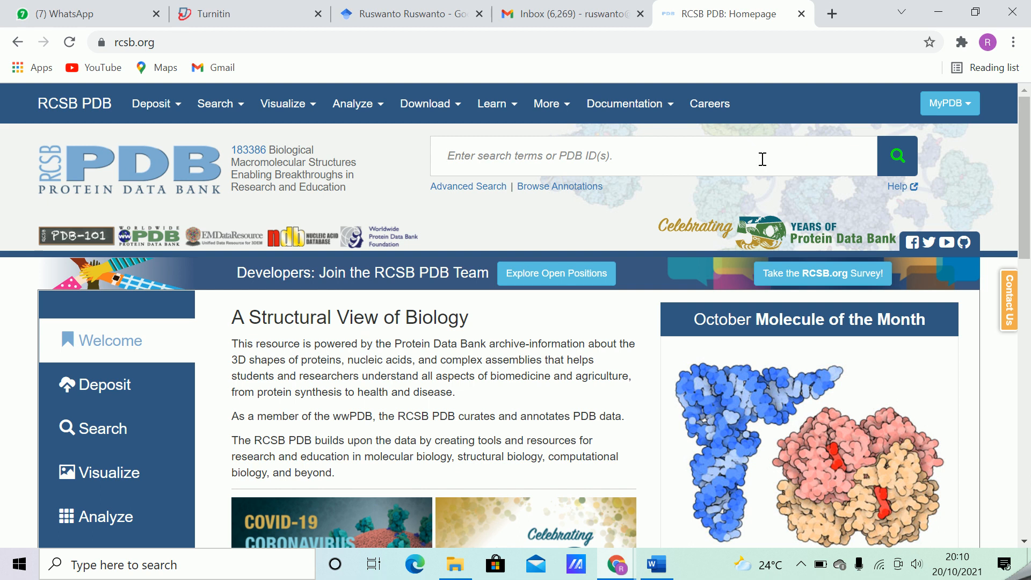
type("r")
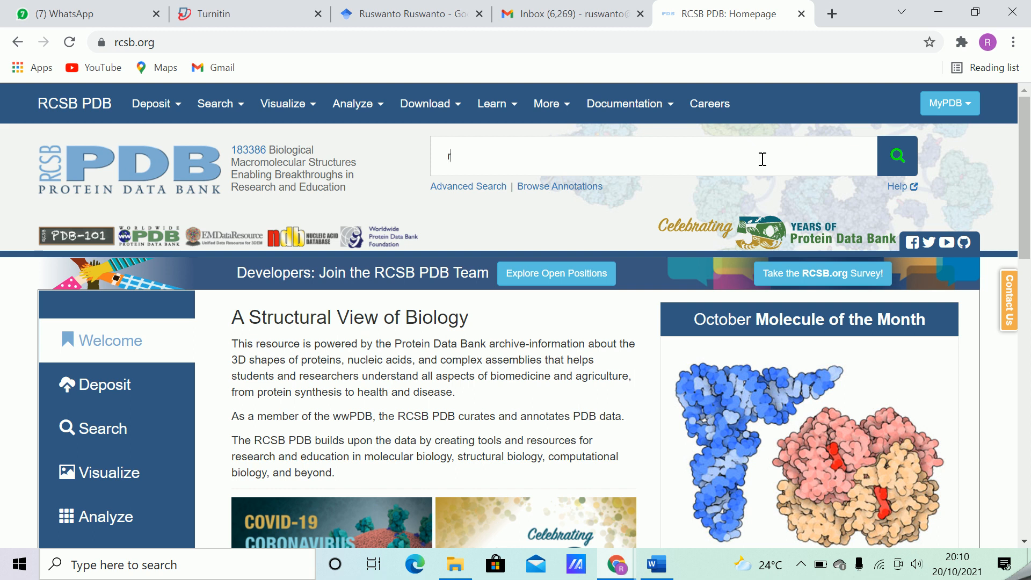
type("inucleot")
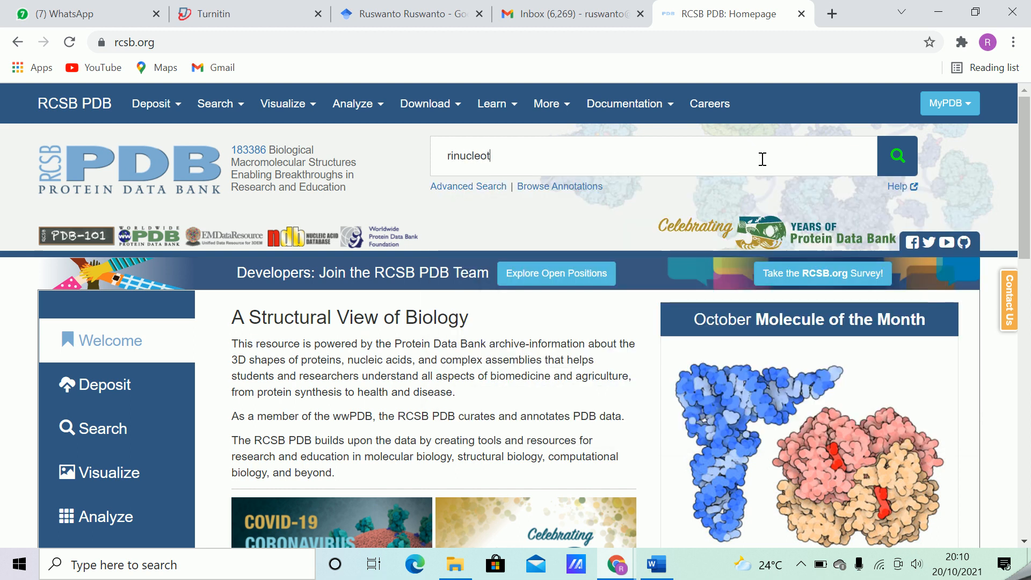
type("ide reductase")
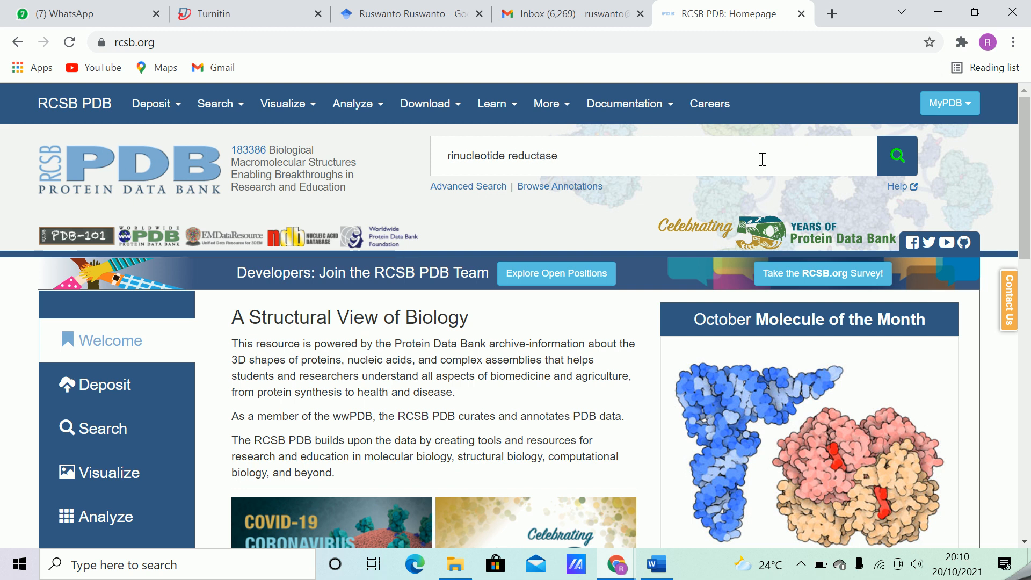
left_click(896, 161)
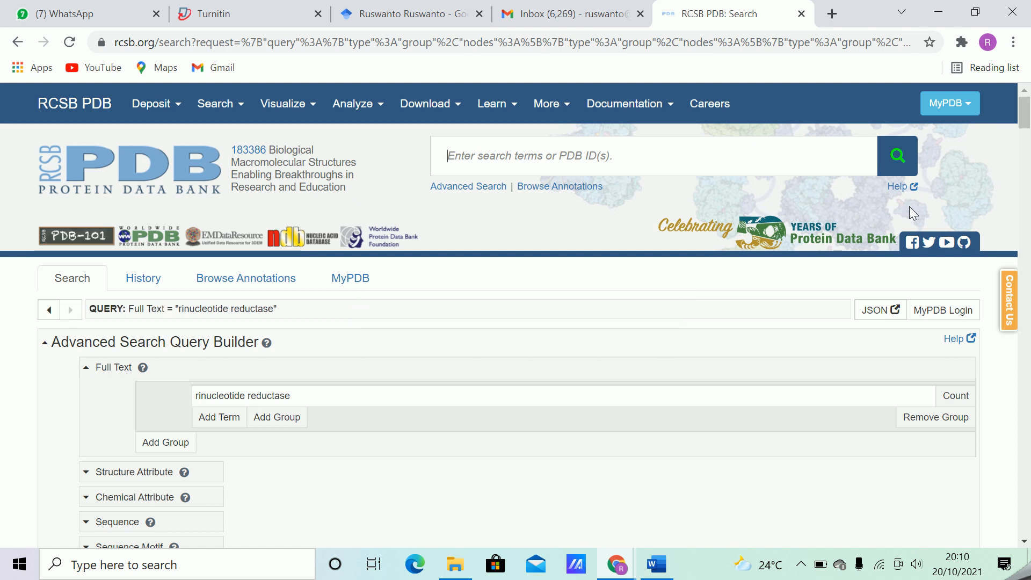
scroll(968, 203, "down", 10)
- Search for PDB ID 2eud and open the structure summary page of the 2EUD entry
left_click_drag(1027, 161, 1028, 124)
type("2eud")
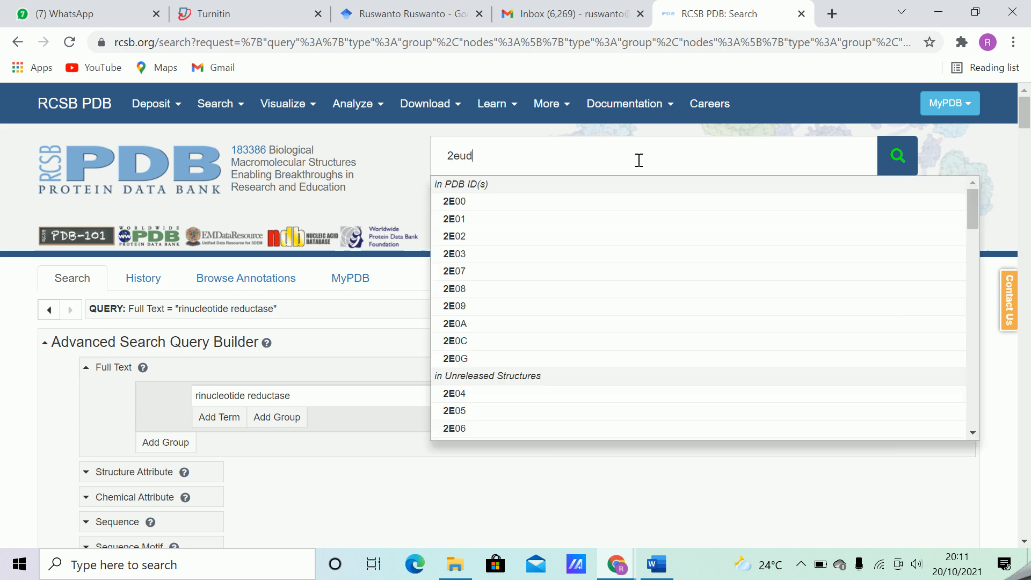
left_click(897, 157)
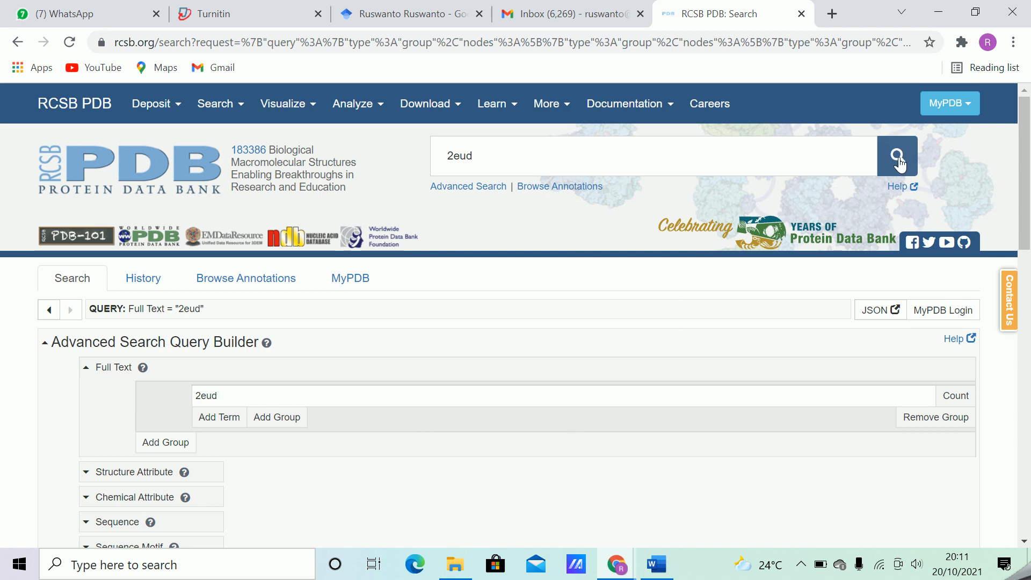
scroll(1028, 153, "down", 8)
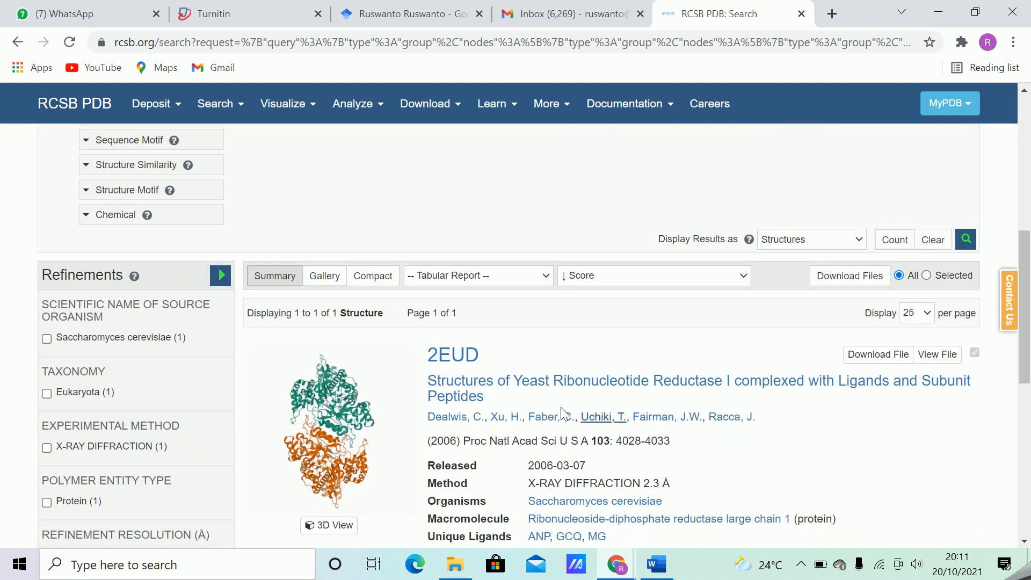
scroll(486, 343, "down", 3)
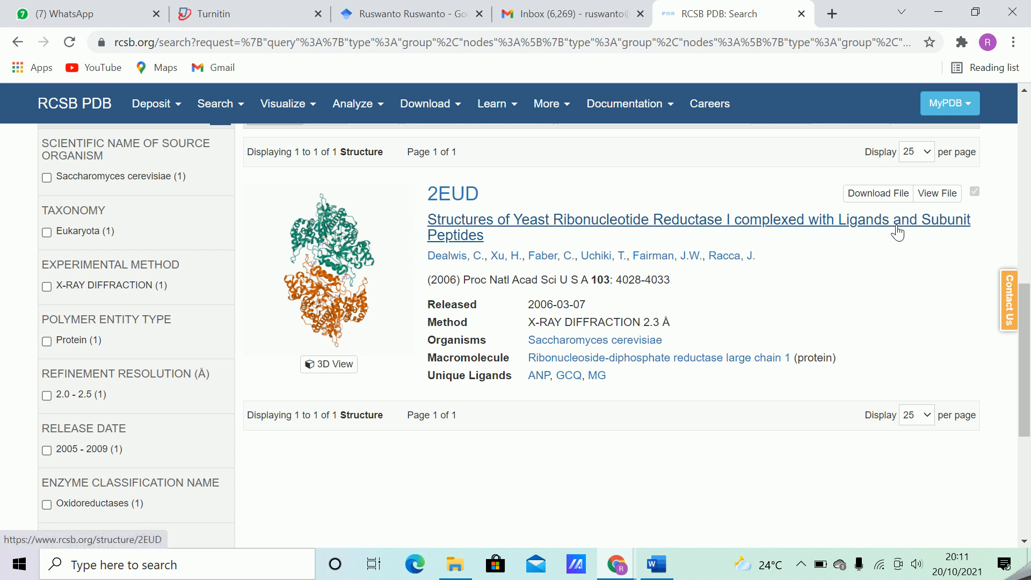
left_click(448, 205)
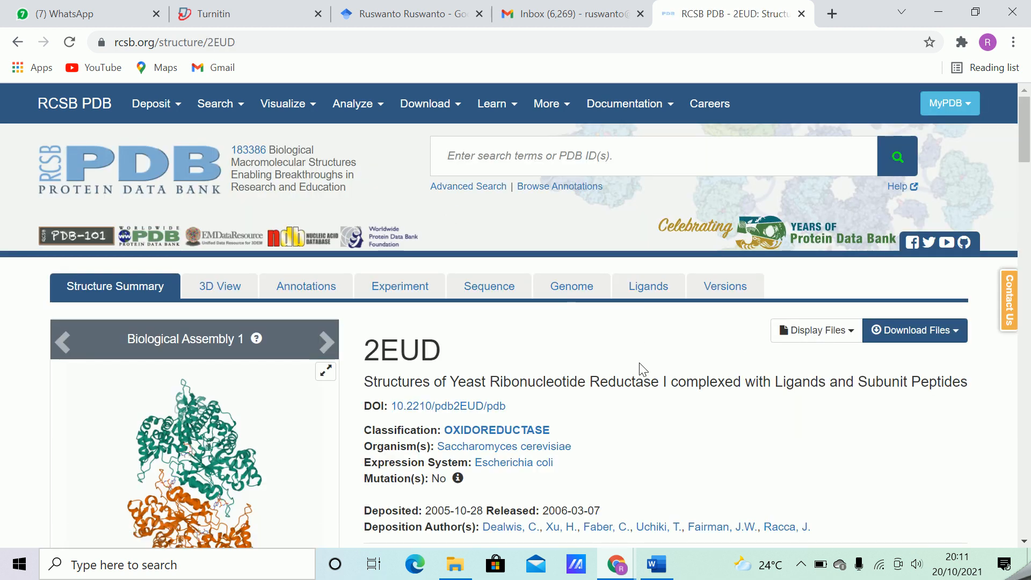
- Examine the 2EUD summary and highlight the resolution value in the Experimental Data Snapshot
scroll(639, 368, "down", 1)
scroll(639, 368, "down", 2)
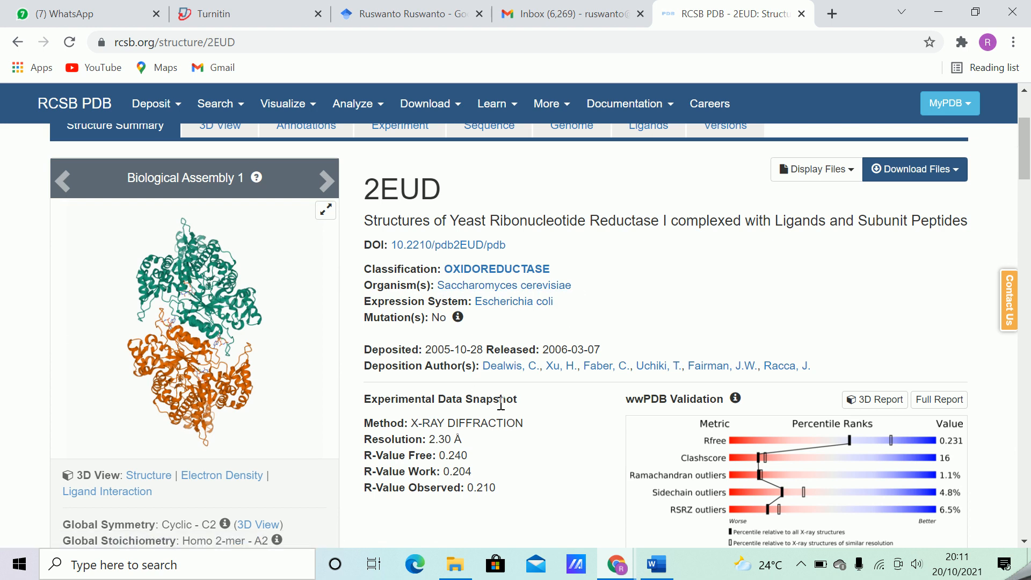
scroll(451, 429, "down", 2)
left_click_drag(428, 359, 471, 362)
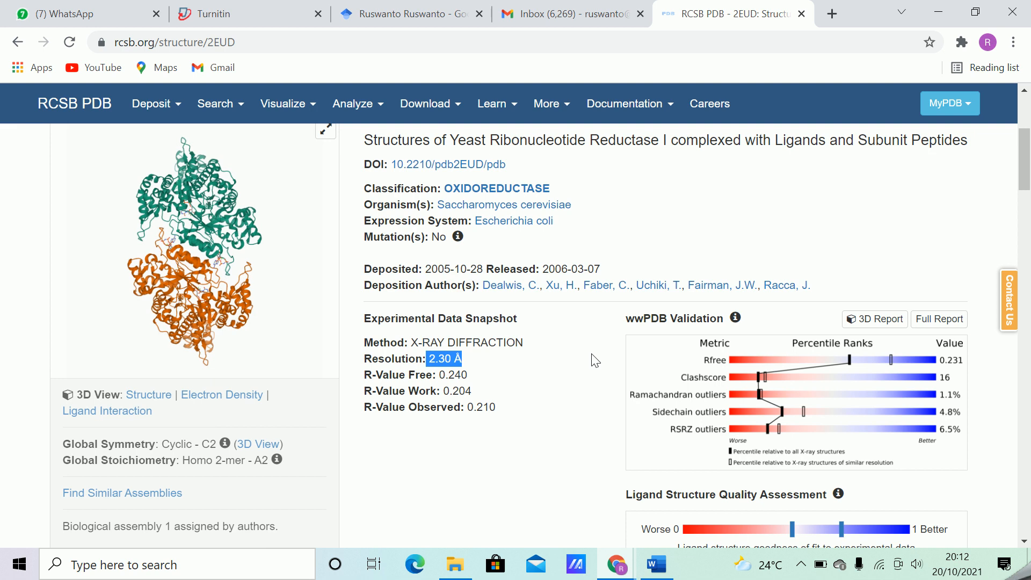
scroll(594, 361, "up", 2)
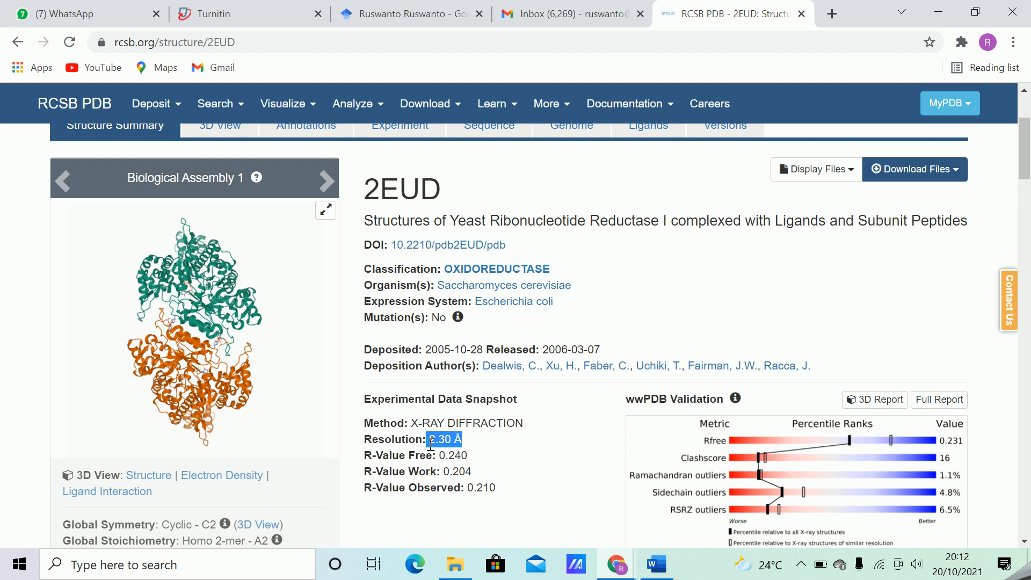
left_click(465, 445)
left_click_drag(430, 441, 465, 444)
scroll(507, 445, "down", 2)
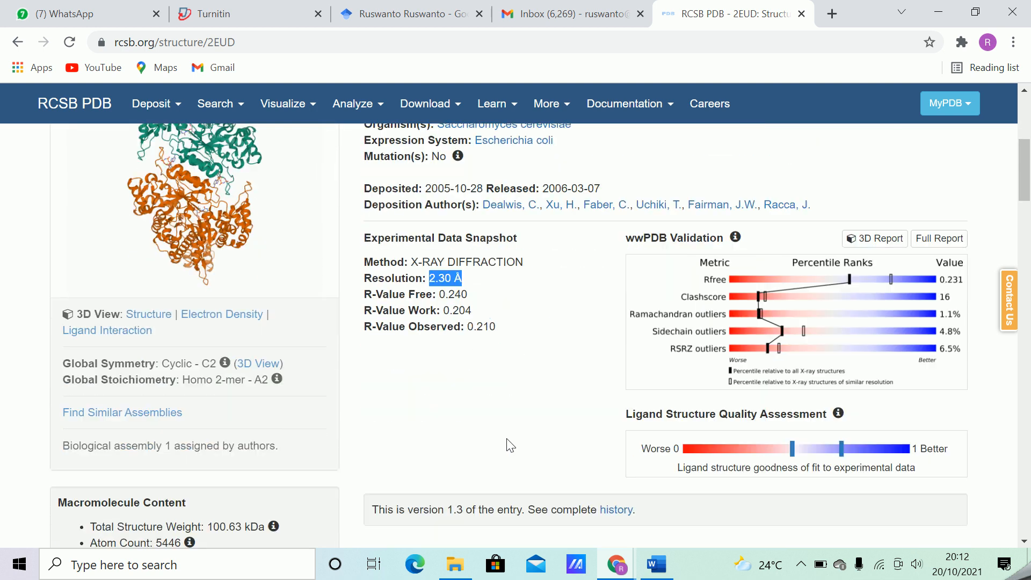
- Expand the full PubMed abstract in the Literature section and highlight the words "cancer therapy"
scroll(477, 416, "down", 5)
scroll(476, 415, "down", 2)
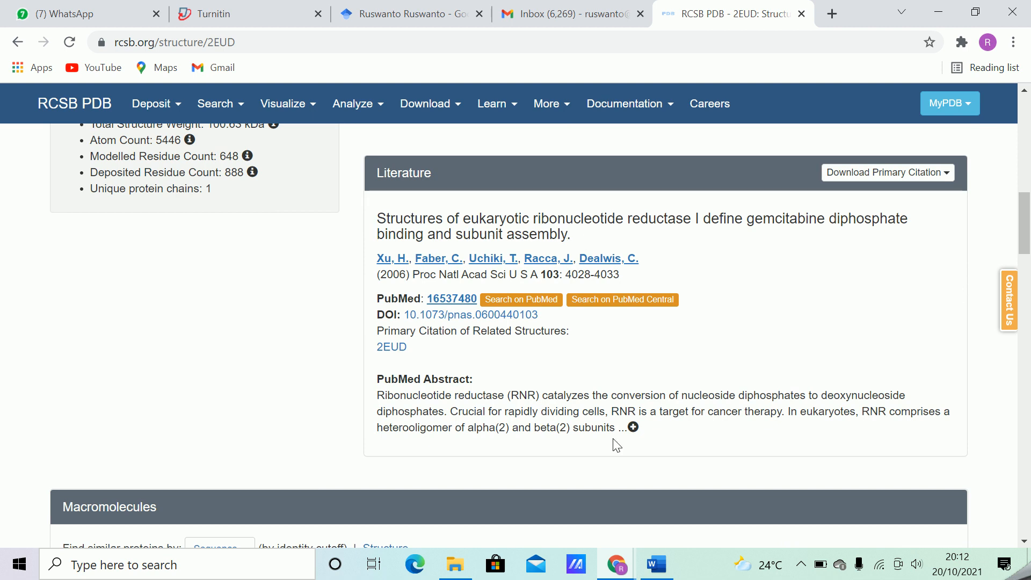
left_click(633, 427)
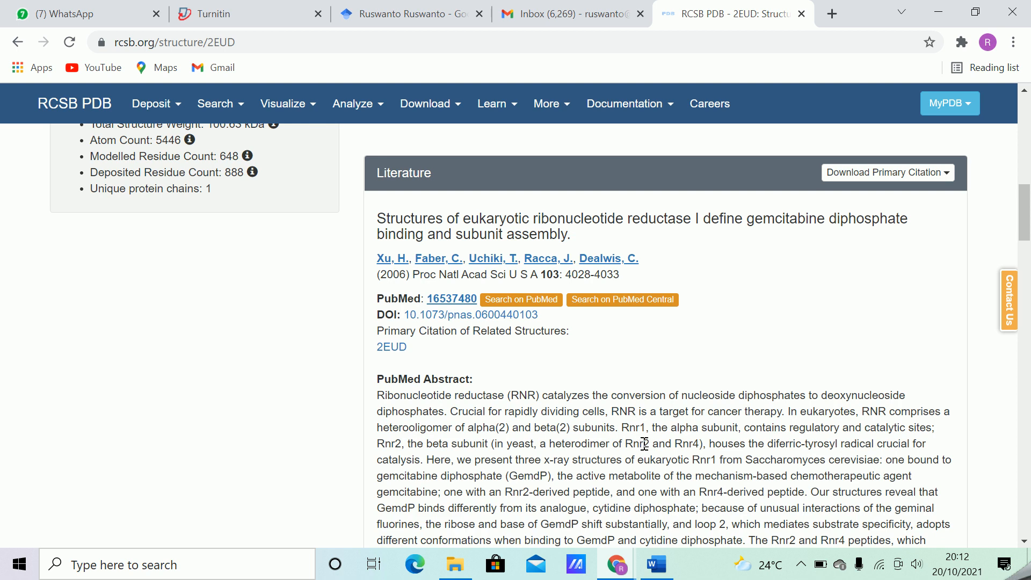
scroll(644, 444, "down", 2)
scroll(646, 438, "down", 3)
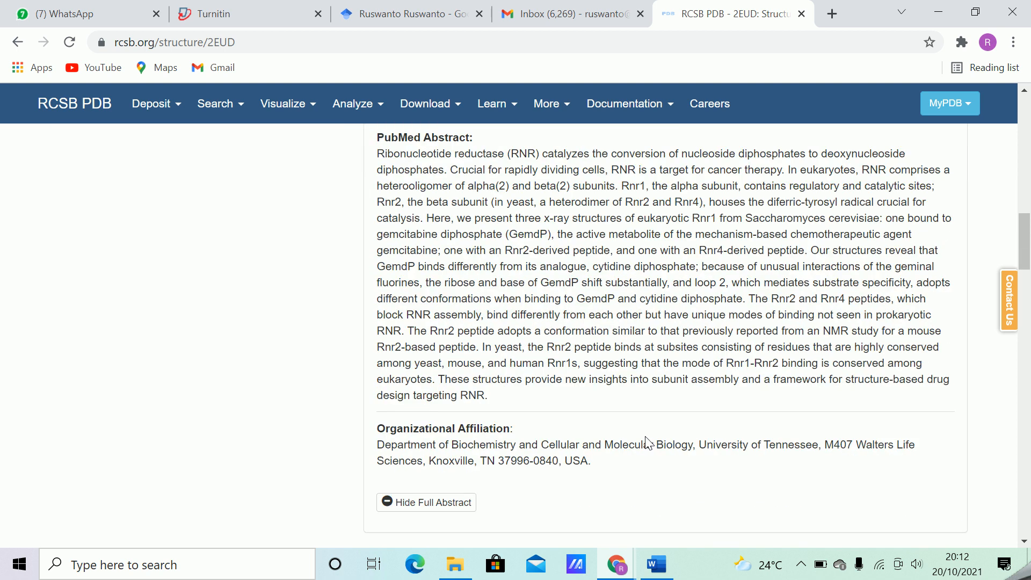
scroll(646, 441, "up", 2)
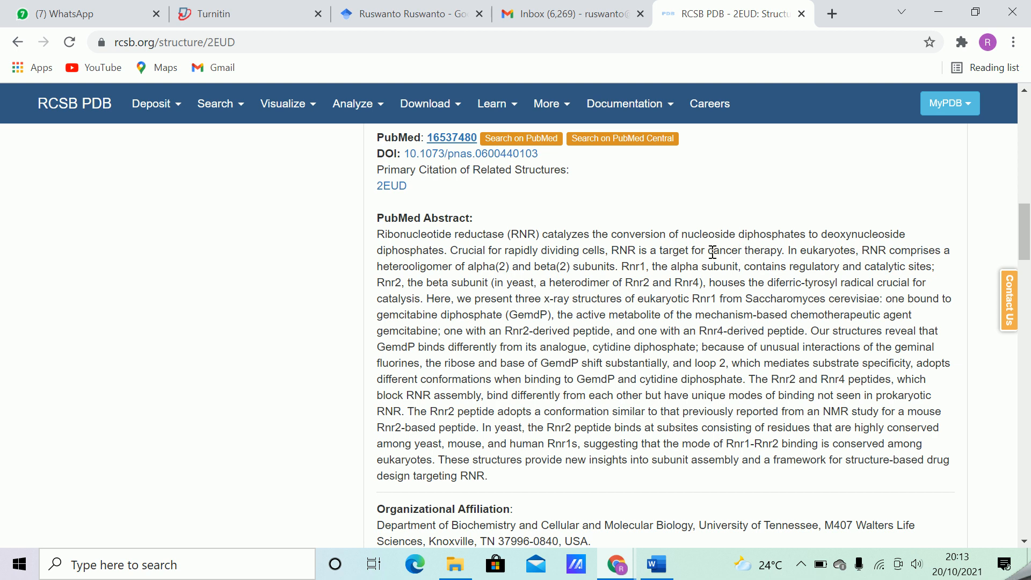
left_click_drag(706, 252, 782, 246)
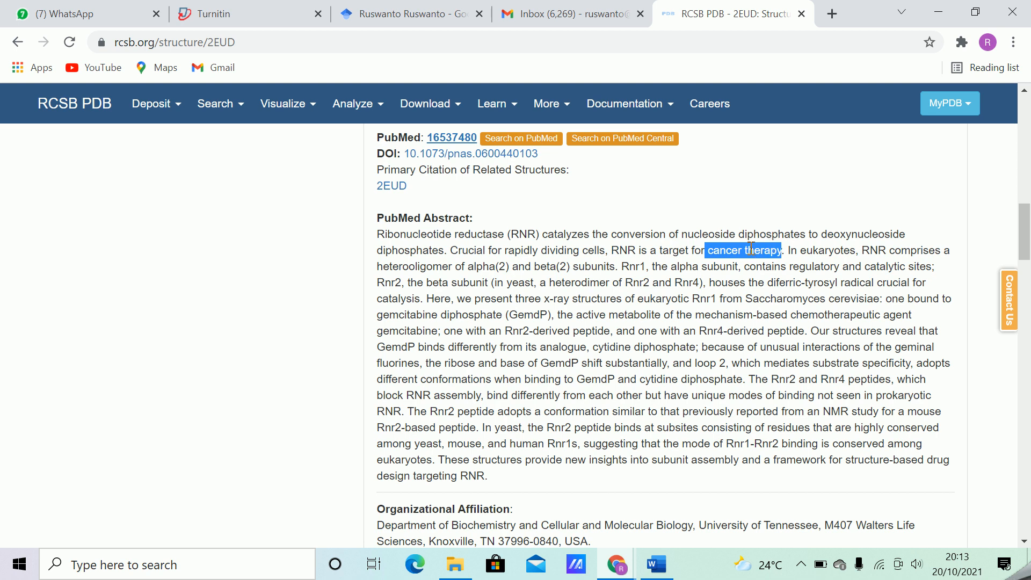
- Review the Macromolecules section and the ligands listed under Small Molecules
scroll(747, 249, "down", 9)
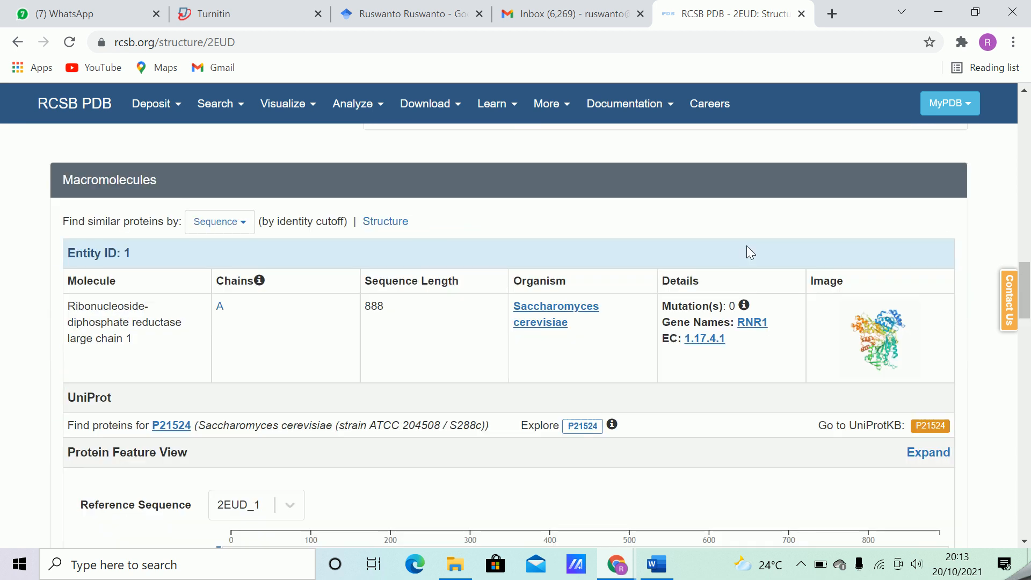
scroll(750, 252, "down", 8)
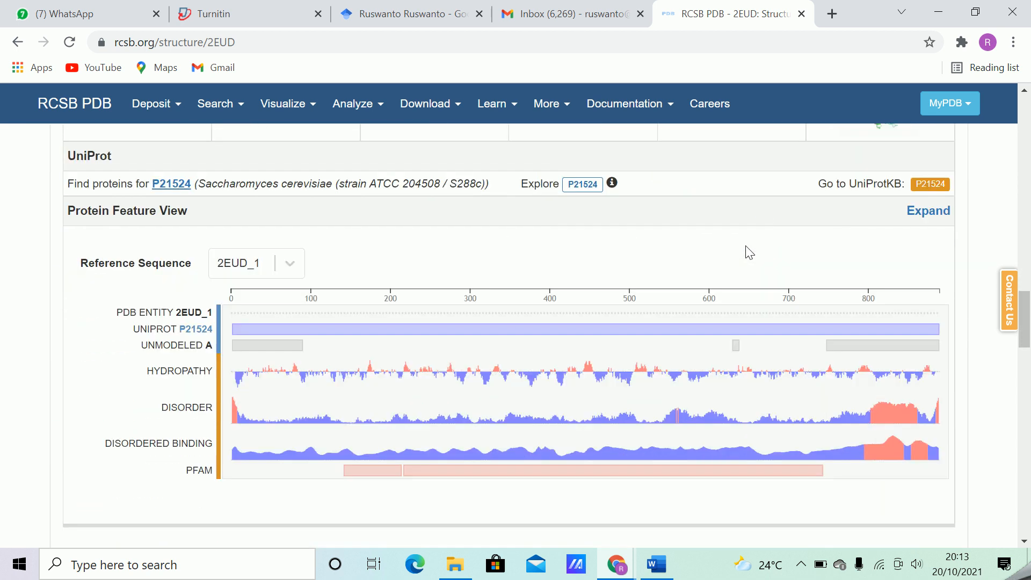
scroll(749, 252, "down", 3)
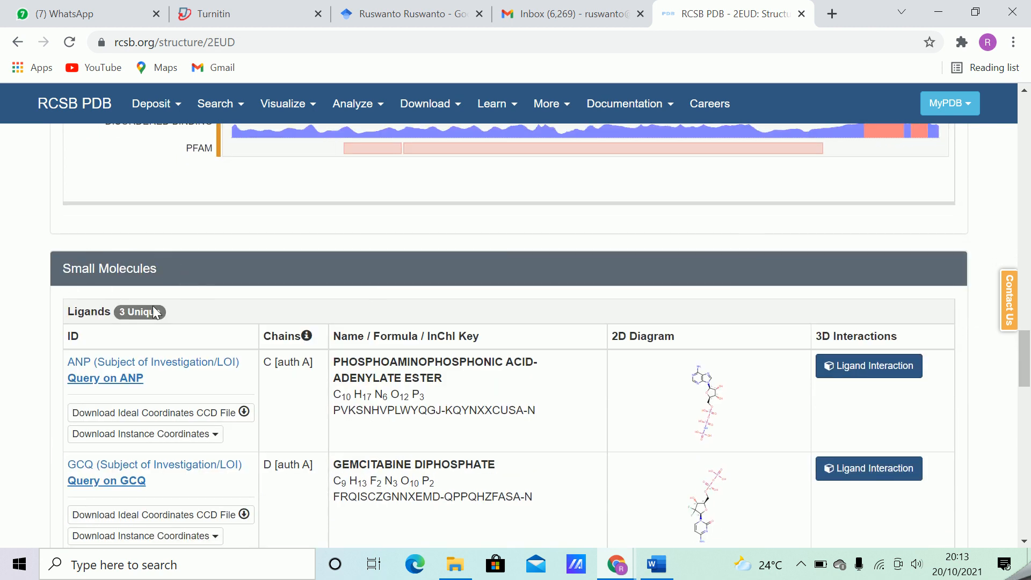
scroll(149, 274, "down", 2)
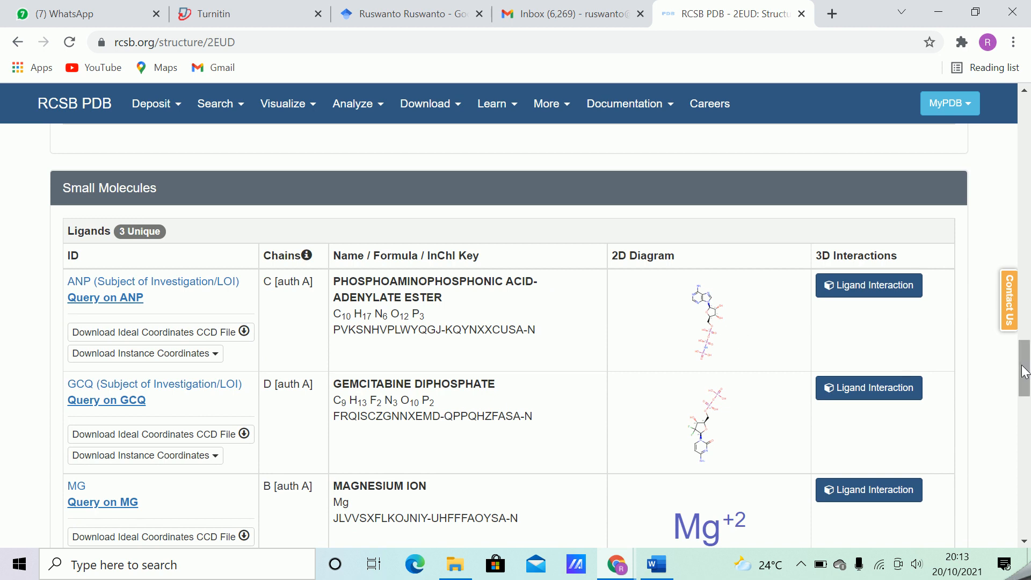
left_click_drag(1024, 370, 1025, 385)
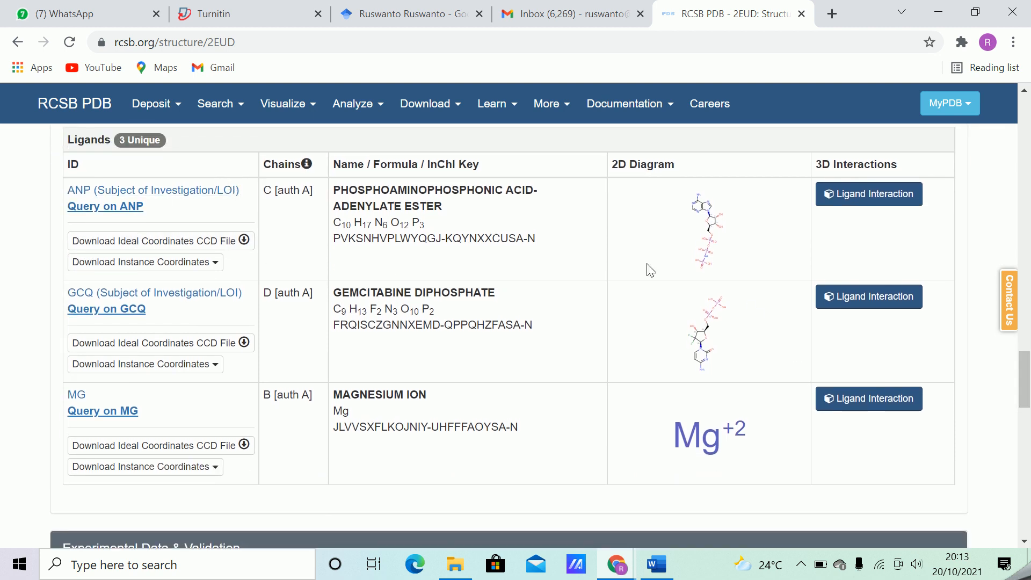
- Highlight "gemcitabine diphosphate" in the PubMed abstract and compare it with the GCQ entry in the ligands table
left_click_drag(1026, 389, 1026, 245)
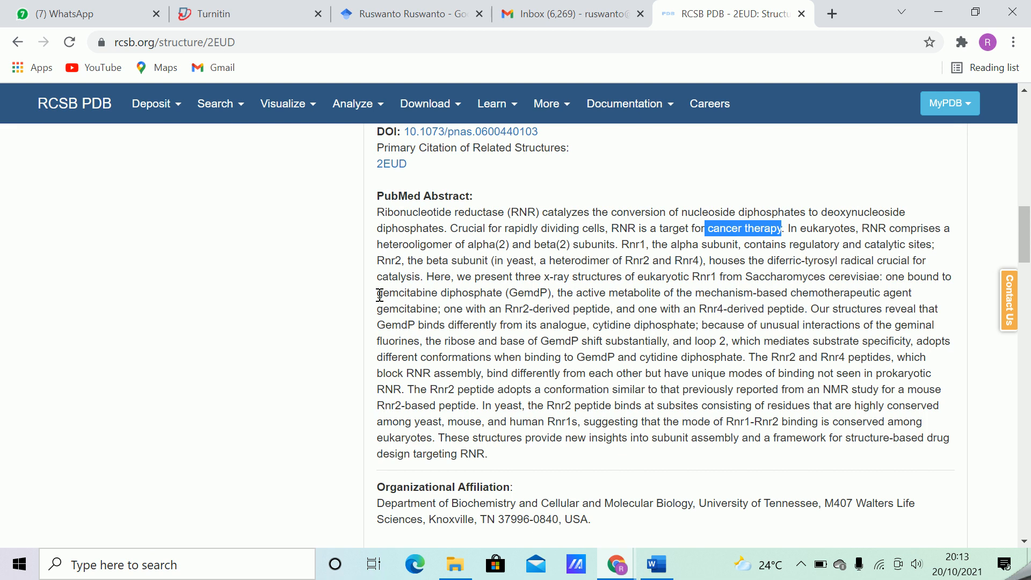
left_click_drag(378, 293, 507, 293)
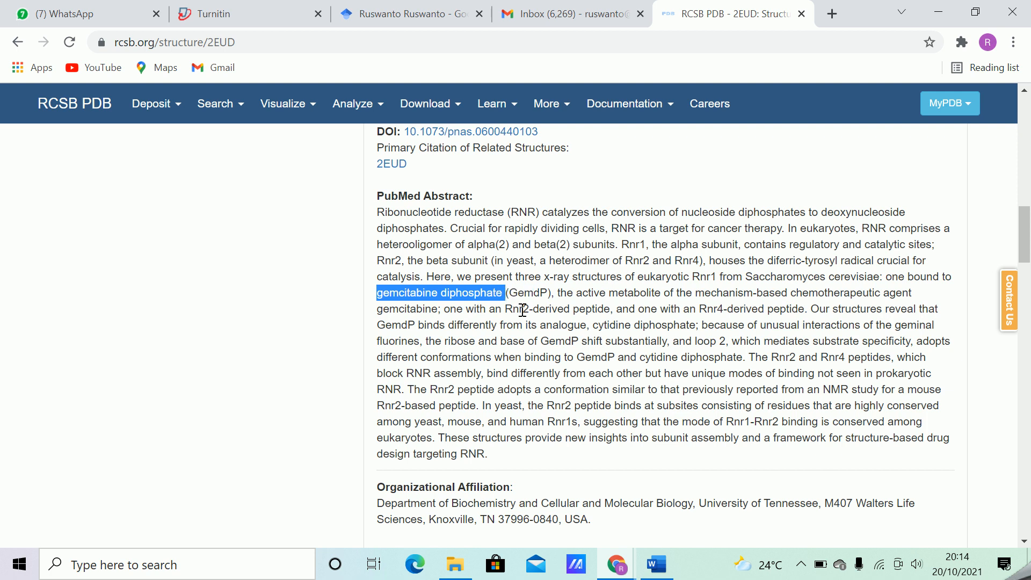
scroll(523, 311, "down", 20)
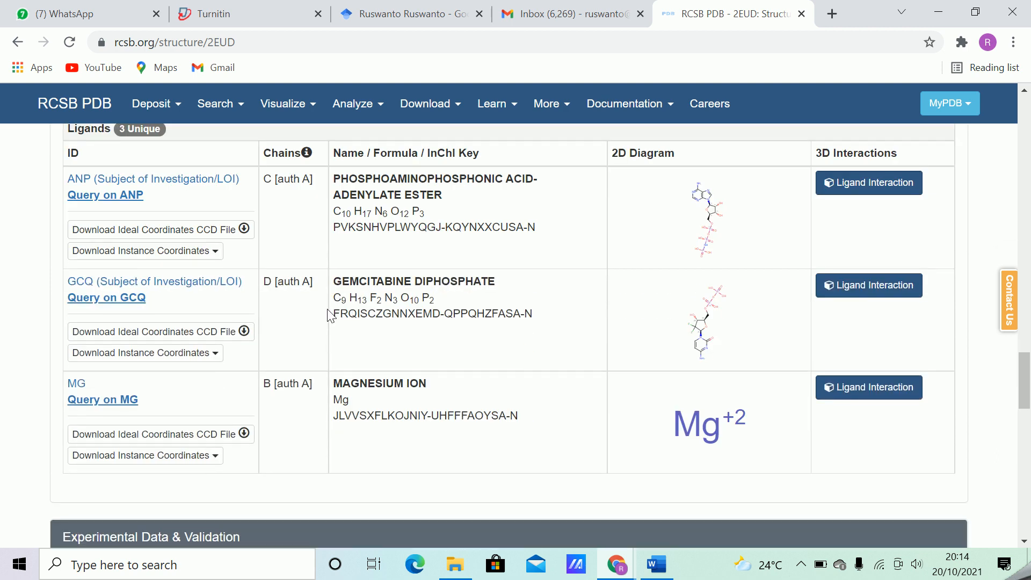
scroll(330, 311, "up", 2)
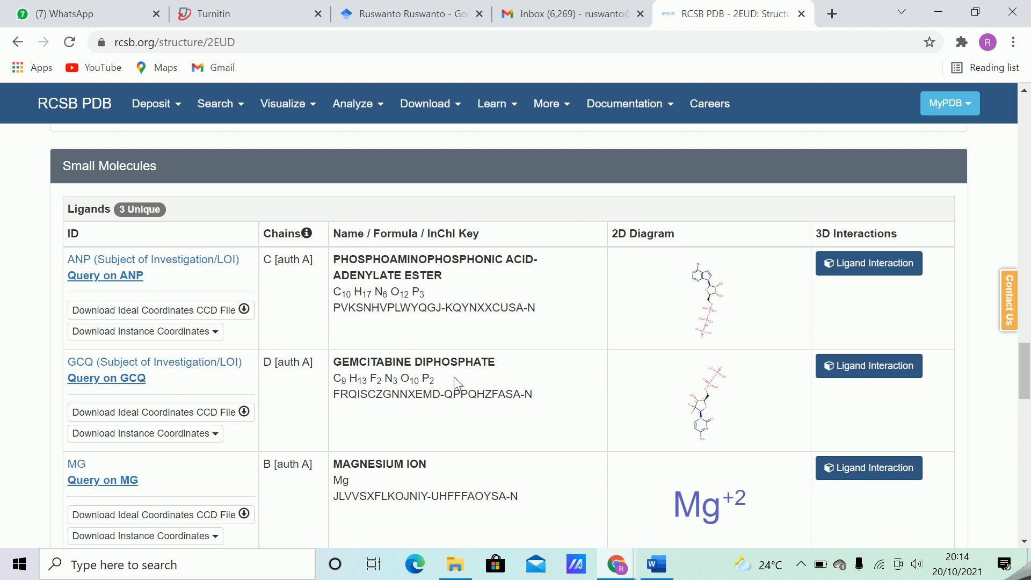
- Download the 2EUD structure file in PDB Format
left_click_drag(1024, 371, 1027, 120)
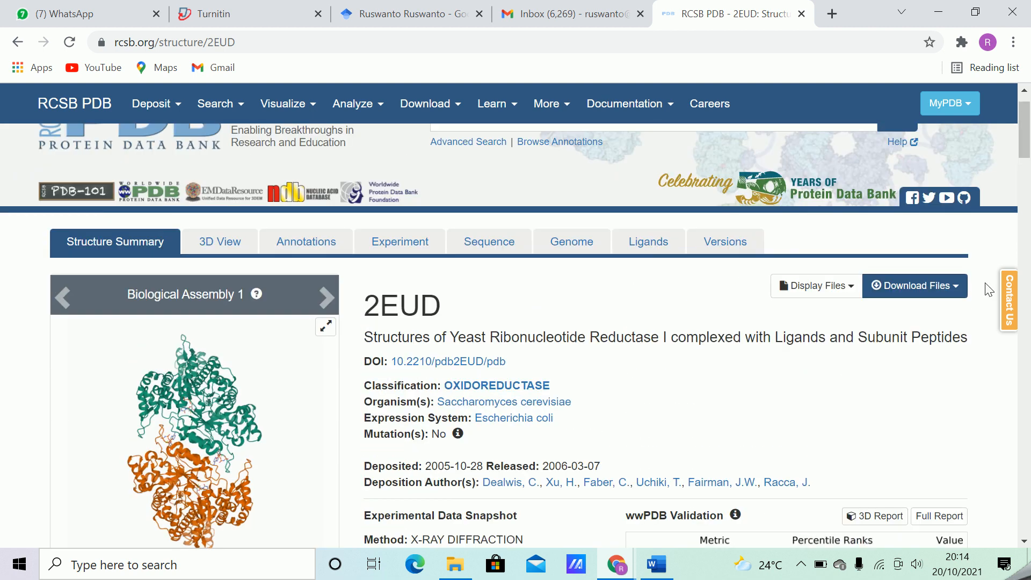
left_click(956, 289)
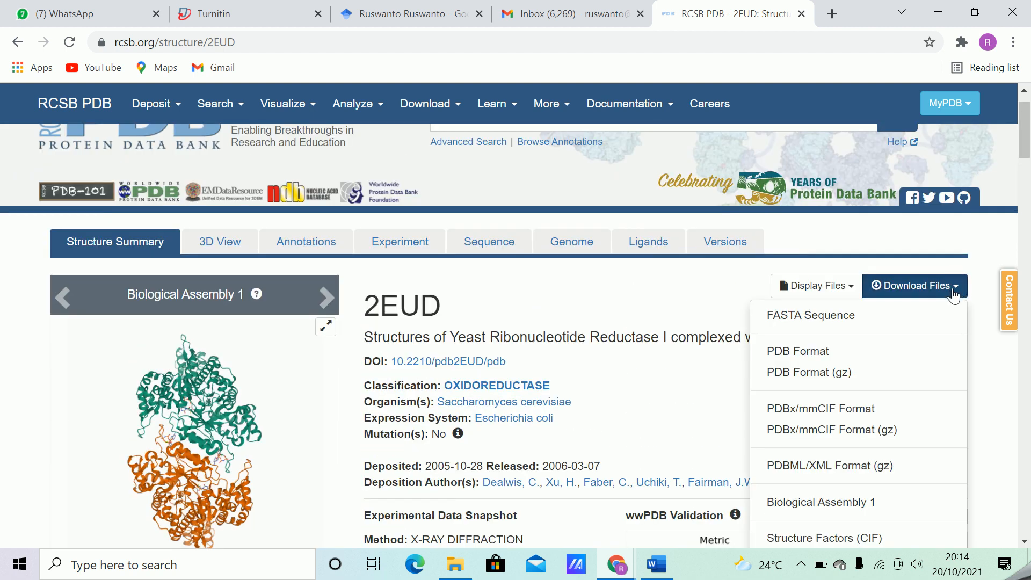
left_click(796, 354)
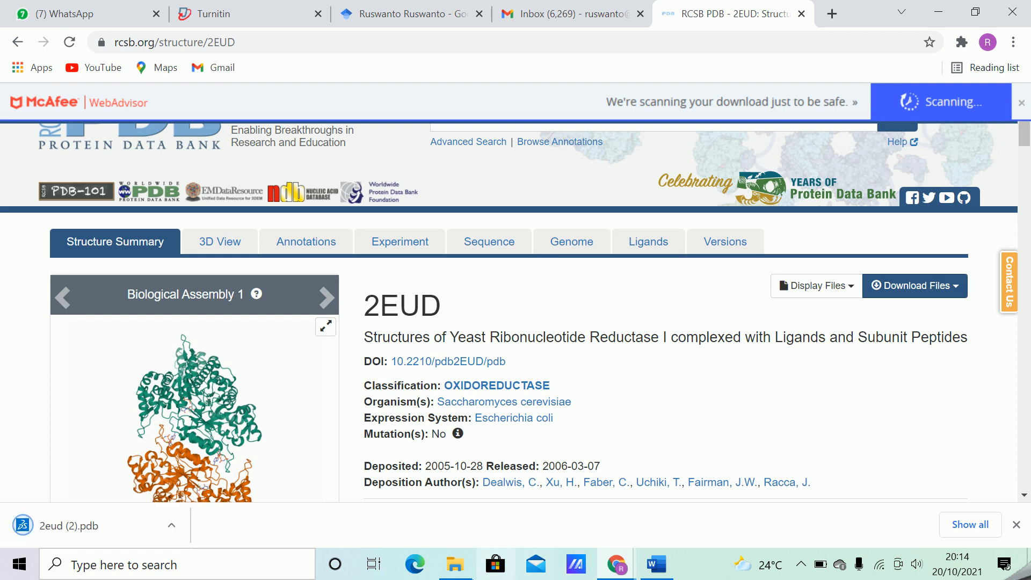
- Transfer the downloaded "2eud (2)" PDB file from Downloads into the Latihan folder in Documents using File Explorer
left_click(456, 573)
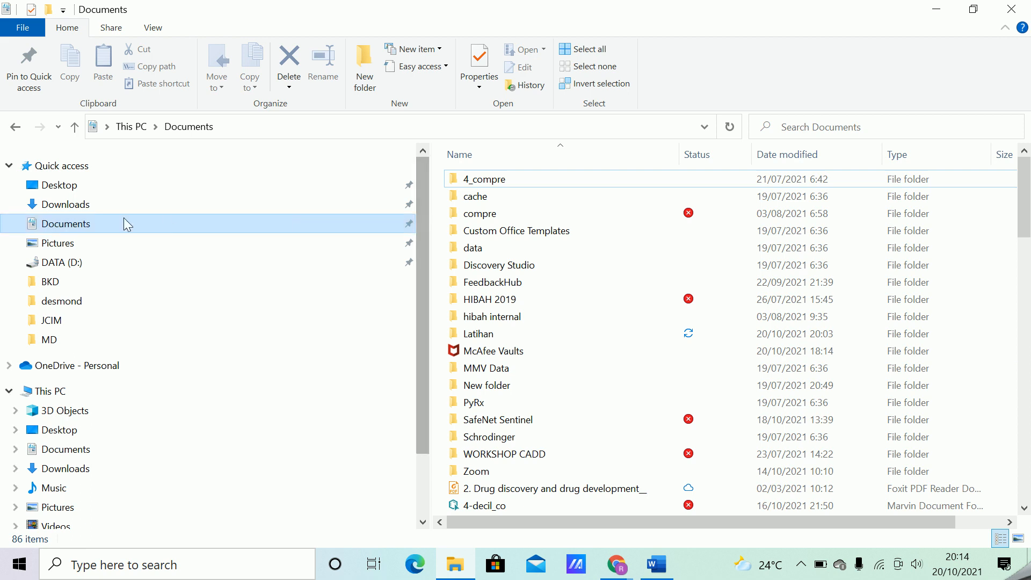
left_click(89, 208)
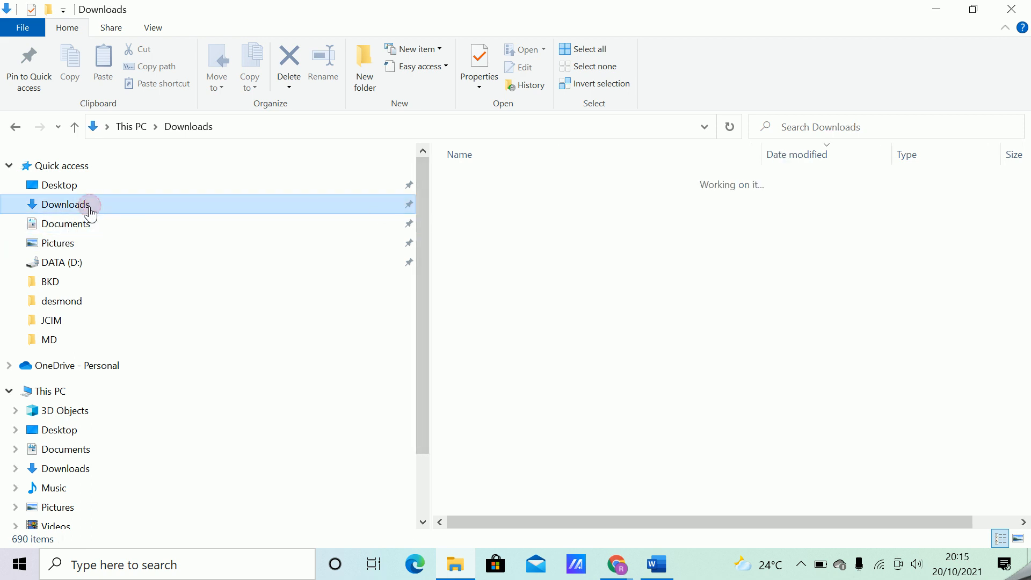
left_click(498, 204)
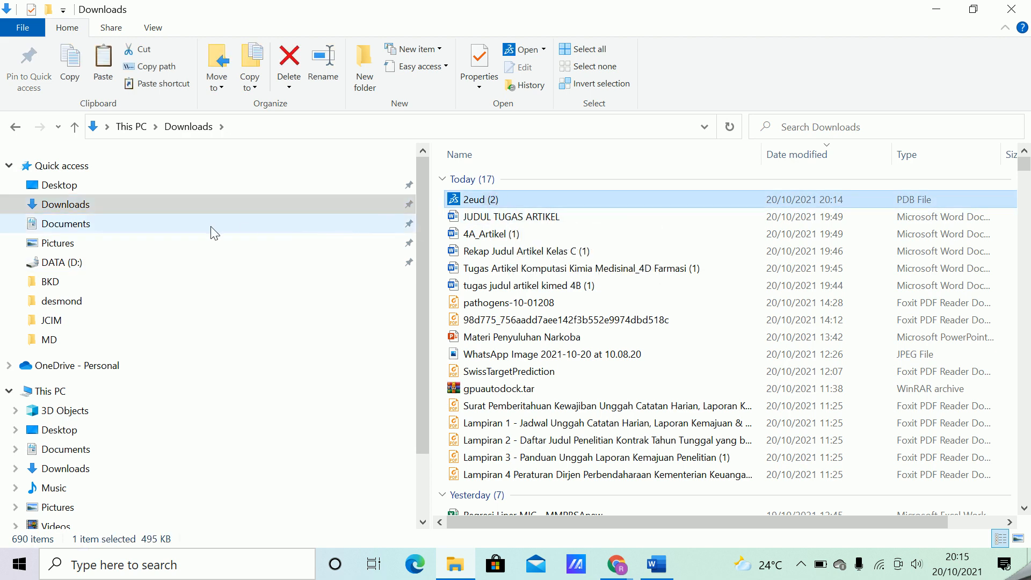
left_click(91, 230)
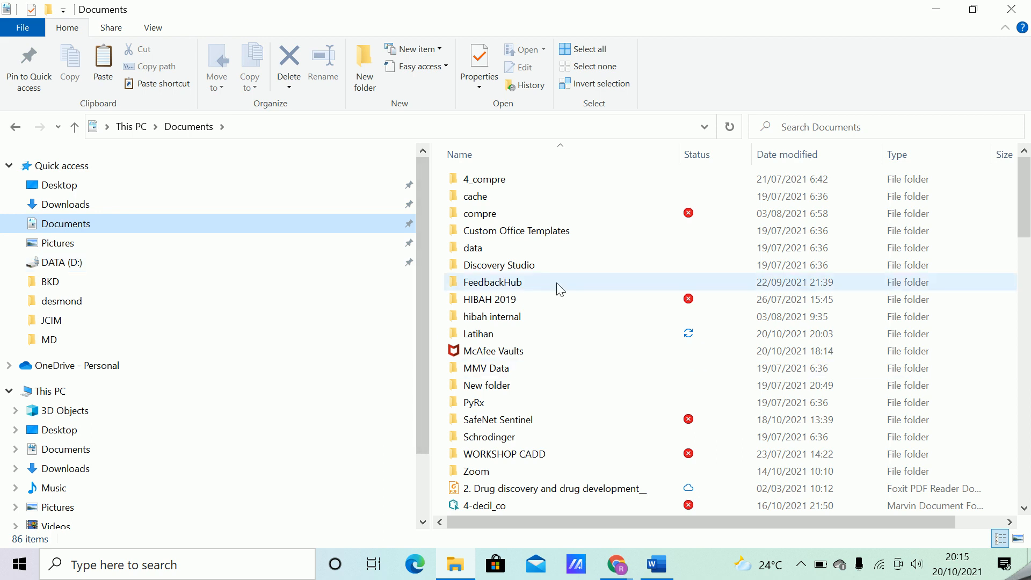
double_click(497, 335)
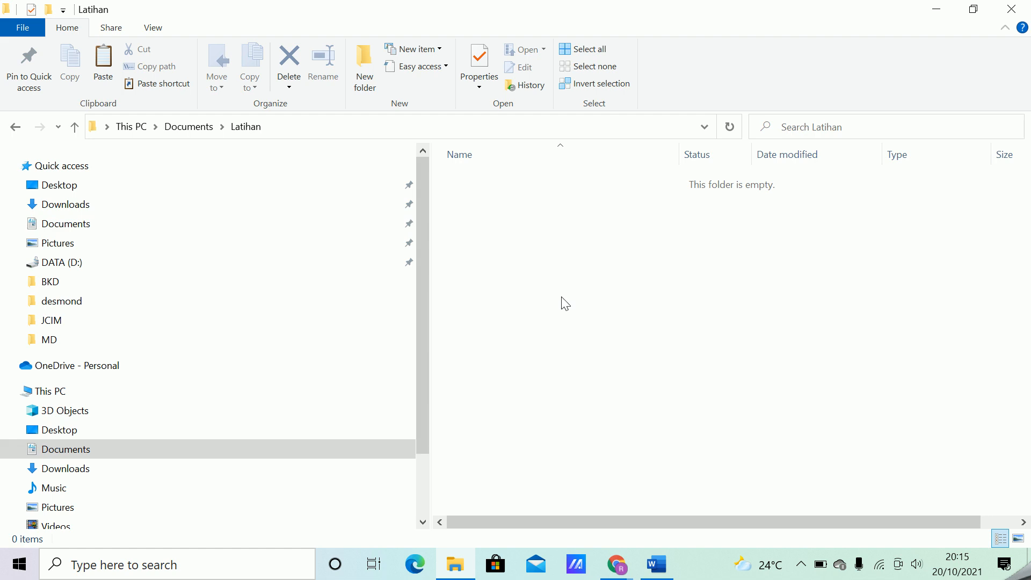
key("ctrl+v")
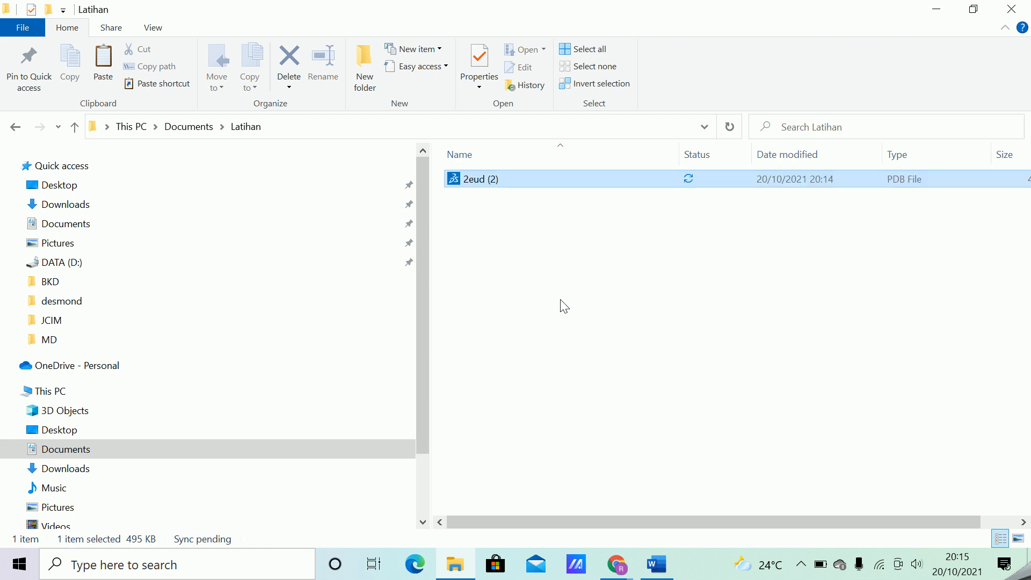
- Rename the PDB file in the Latihan folder to 2eud
right_click(496, 182)
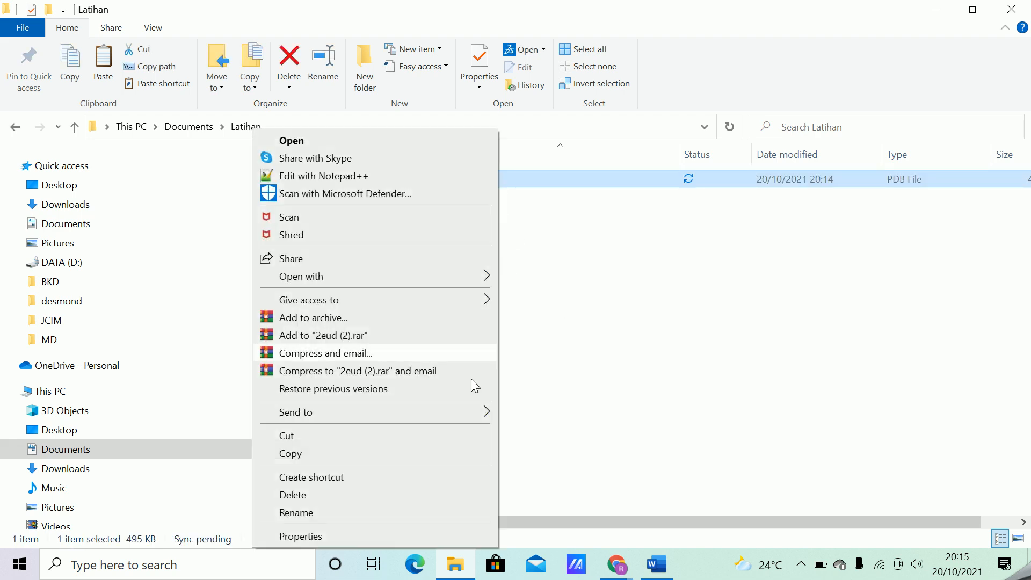
left_click(320, 511)
key("End")
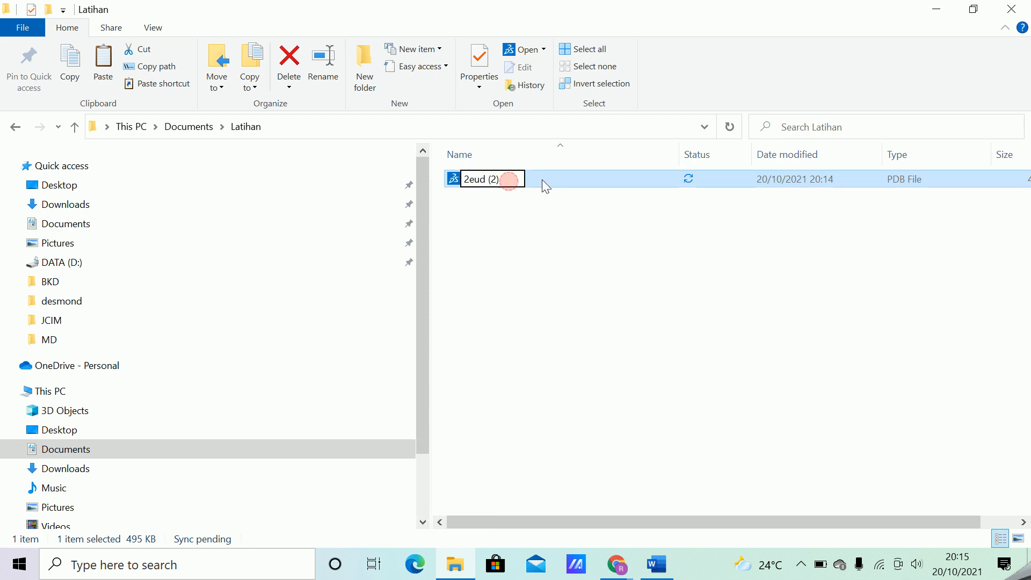
key("BackSpace")
key("BackSpace")
key("BackSpace")
key("BackSpace")
left_click(542, 272)
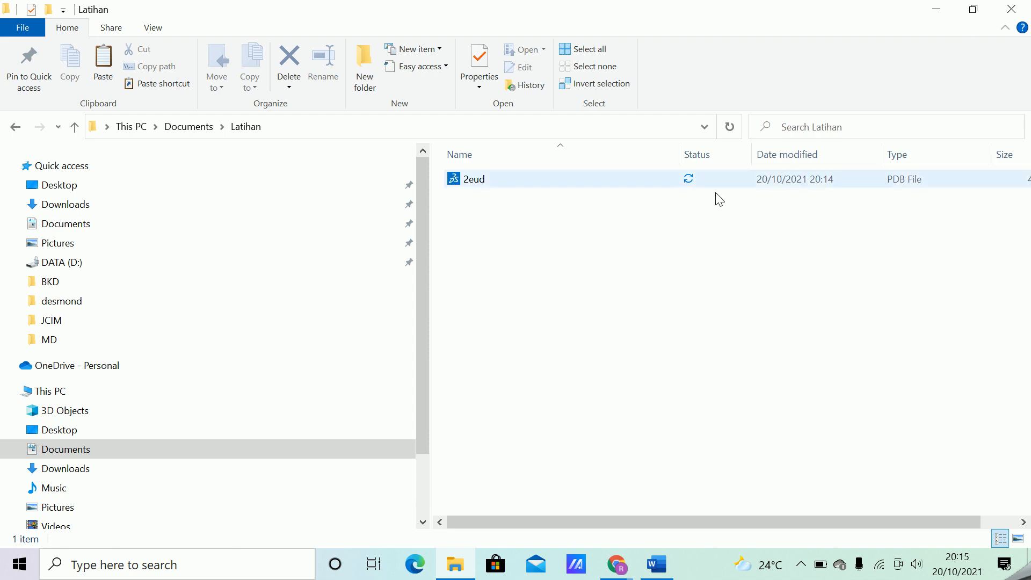
- Minimize the open windows, launch AutoDockTools from the desktop and maximize its window
left_click(942, 13)
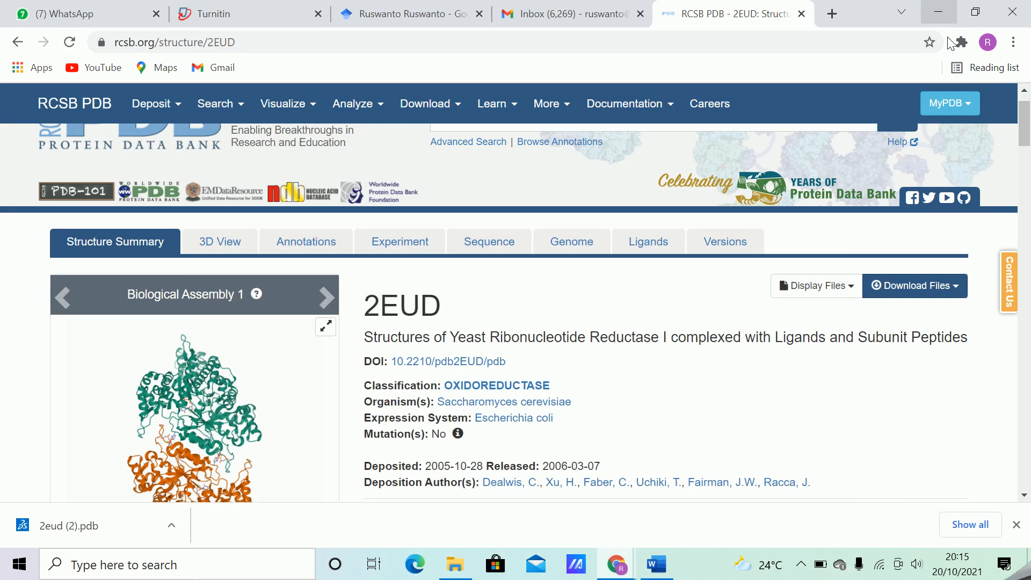
left_click(942, 11)
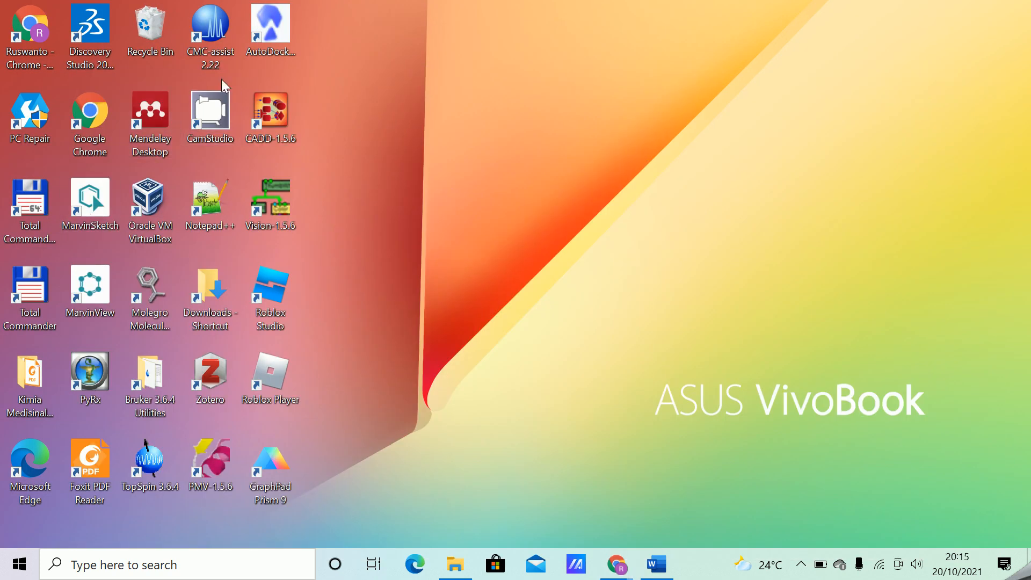
double_click(277, 31)
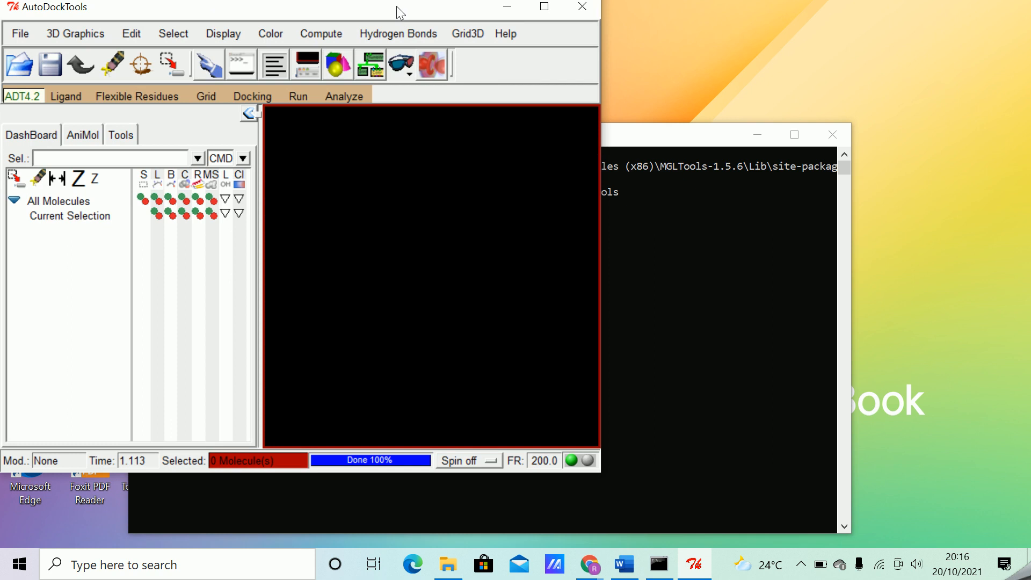
left_click_drag(397, 5, 591, 48)
left_click(740, 49)
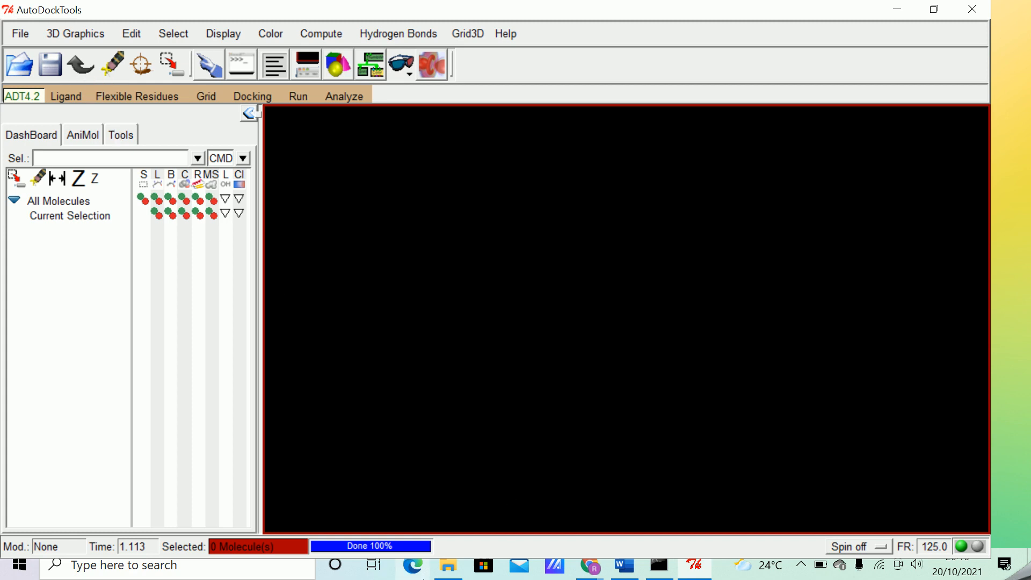
- Switch to File Explorer, open the Latihan folder in Documents and copy its full path
left_click(448, 566)
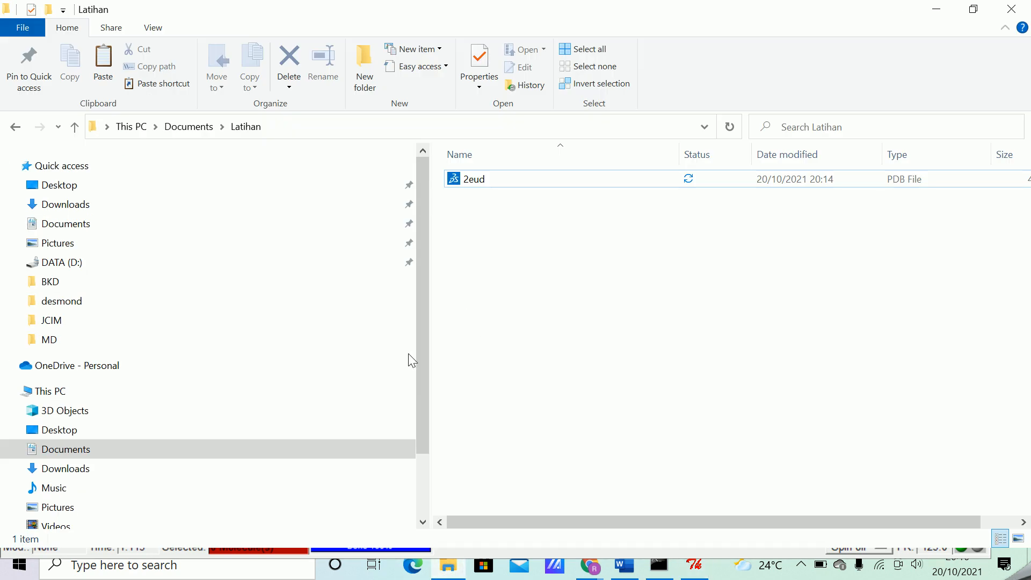
left_click(78, 453)
double_click(486, 332)
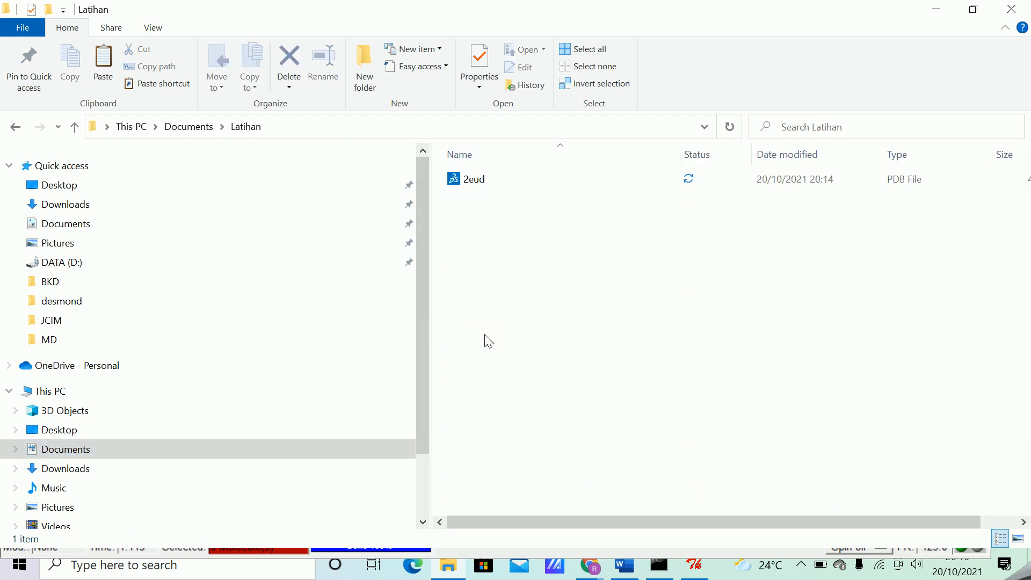
left_click(306, 127)
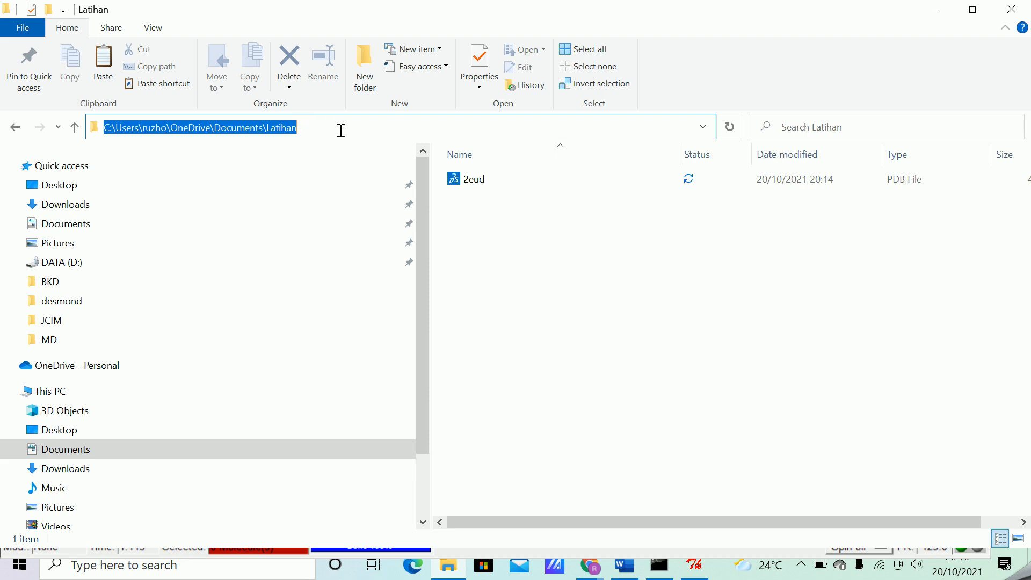
key("ctrl+c")
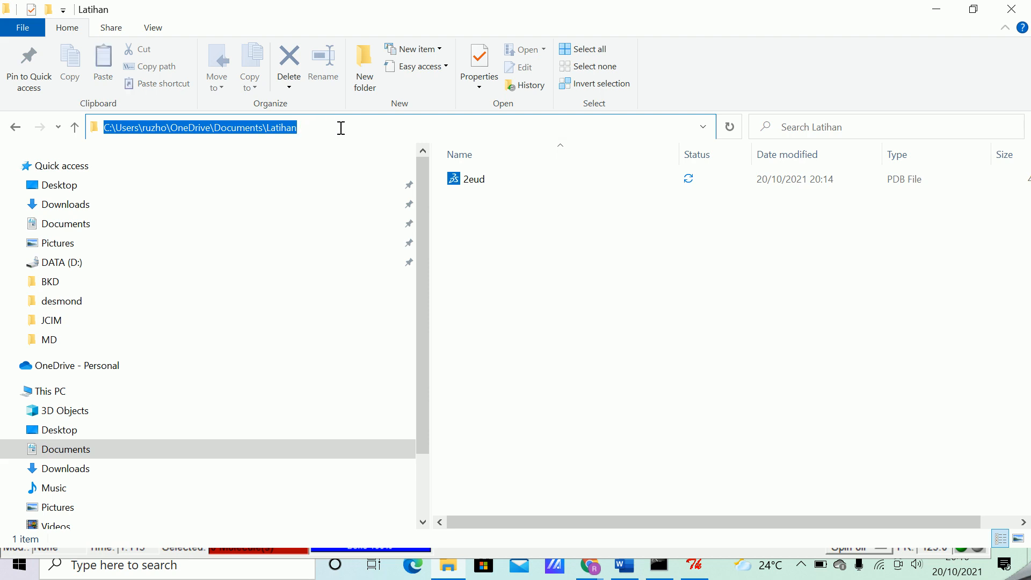
left_click(341, 129)
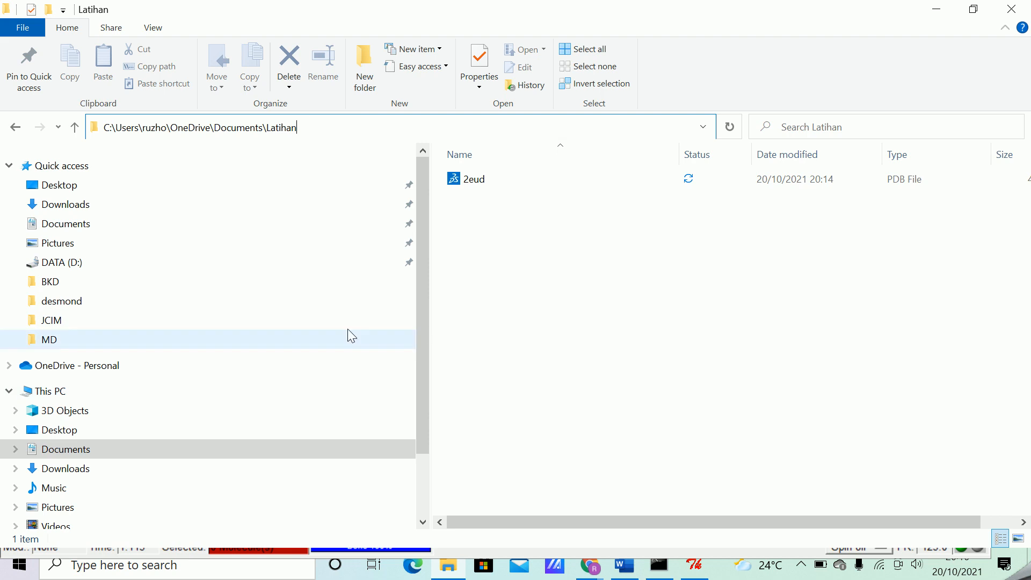
left_click(101, 448)
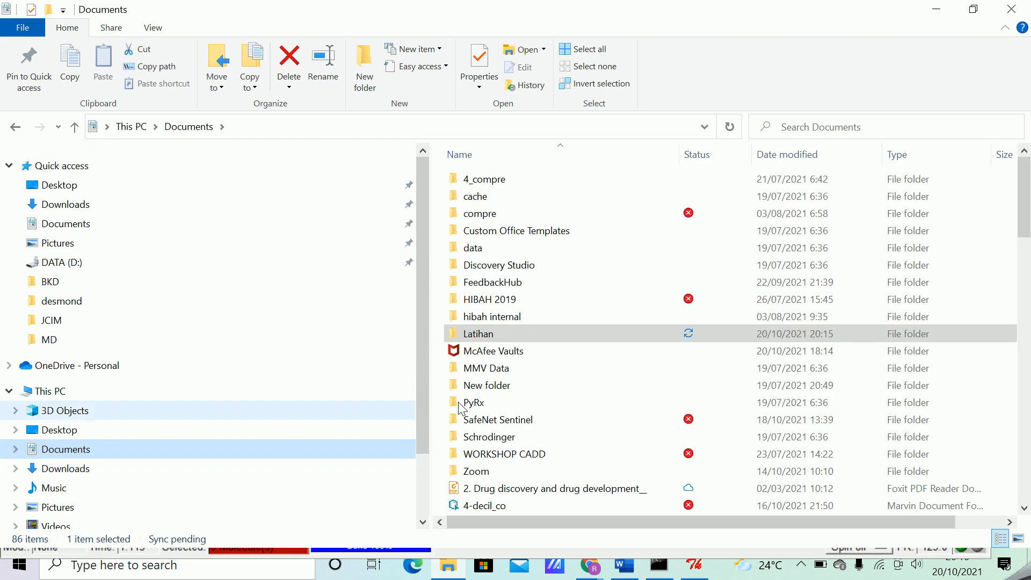
double_click(509, 334)
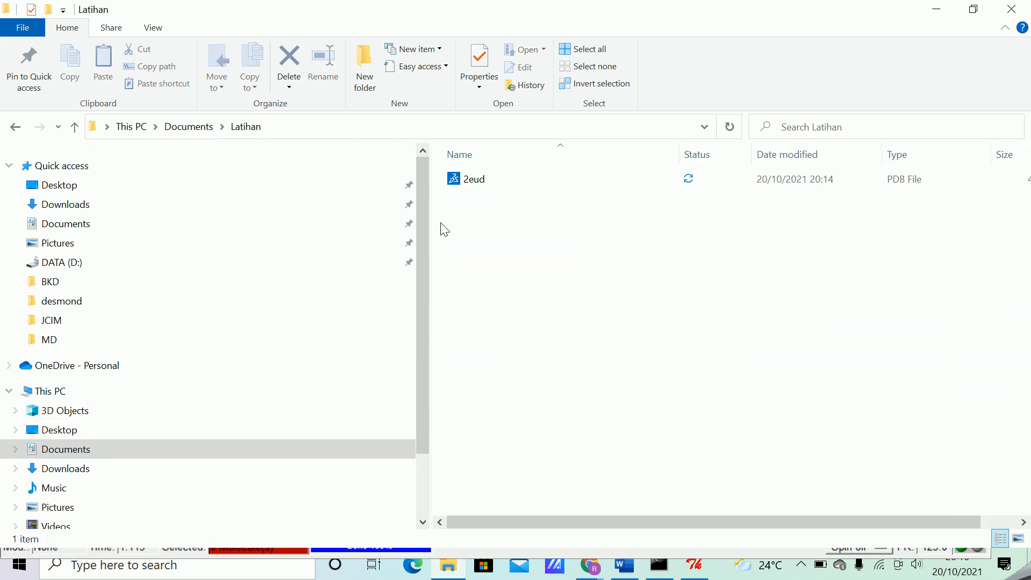
left_click(286, 129)
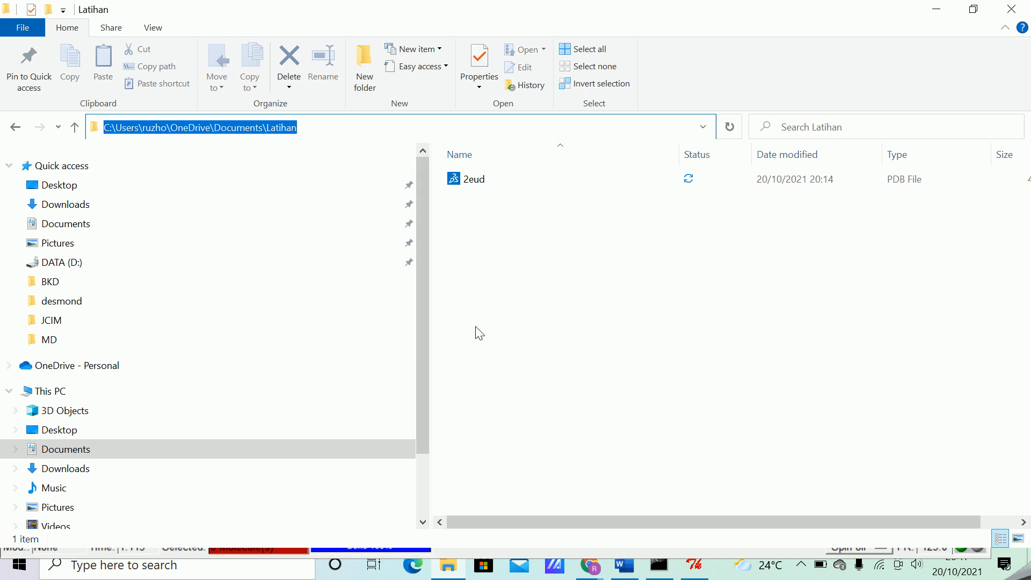
- Switch to AutoDockTools, open the user preferences and replace the Startup Directory entry with the copied Latihan folder path
left_click(698, 568)
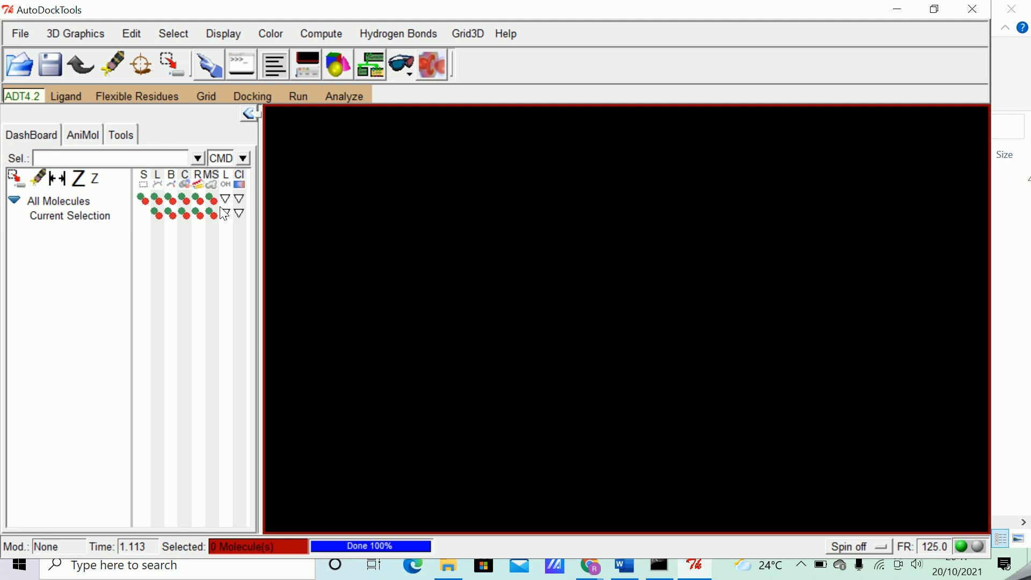
left_click(21, 35)
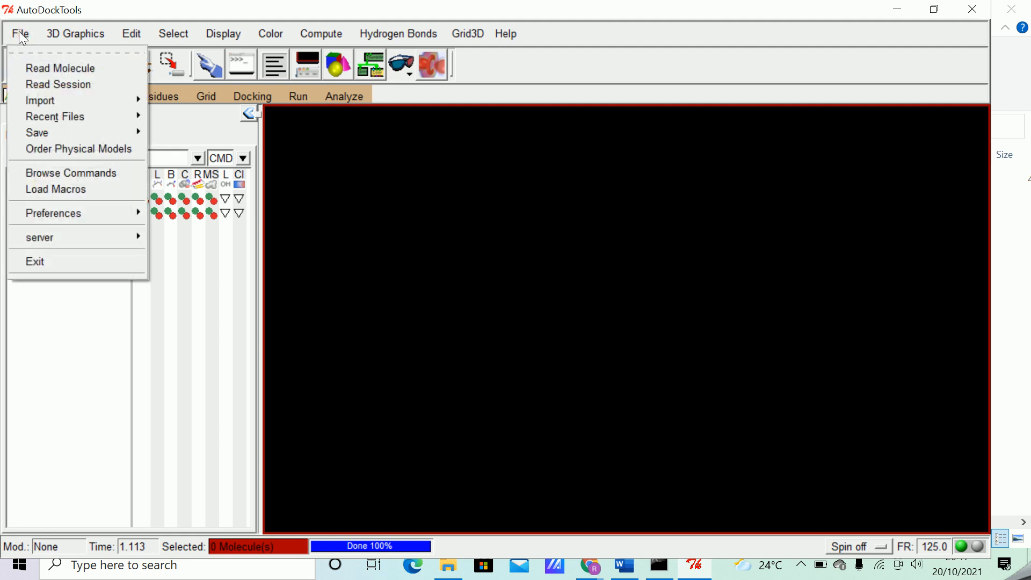
mouse_move(94, 211)
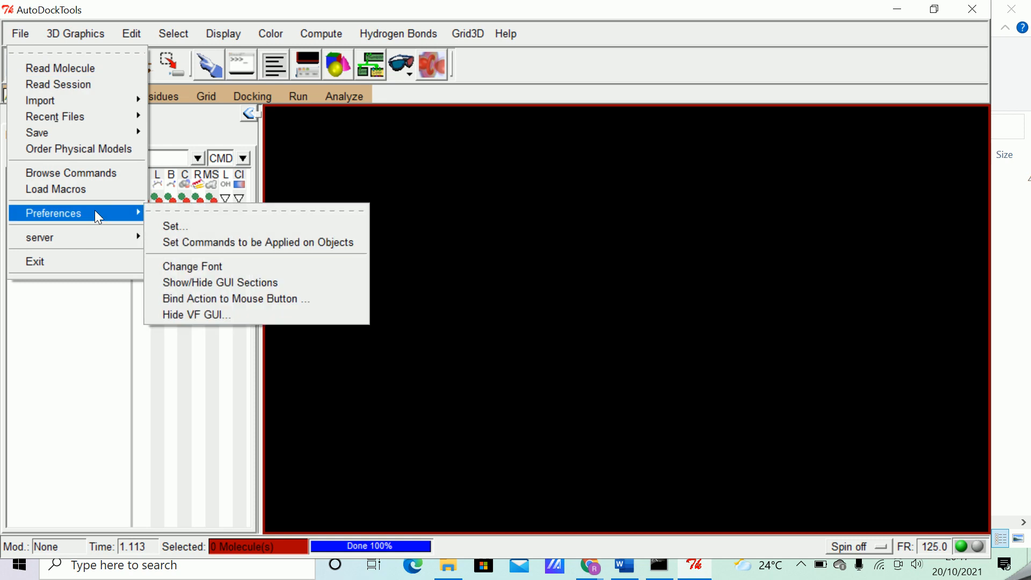
left_click(180, 225)
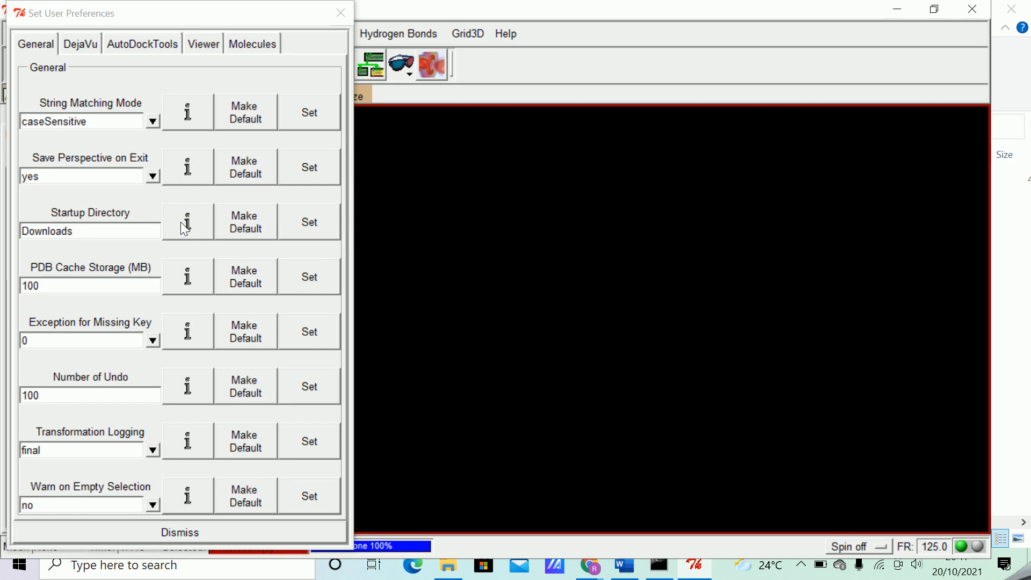
left_click(92, 229)
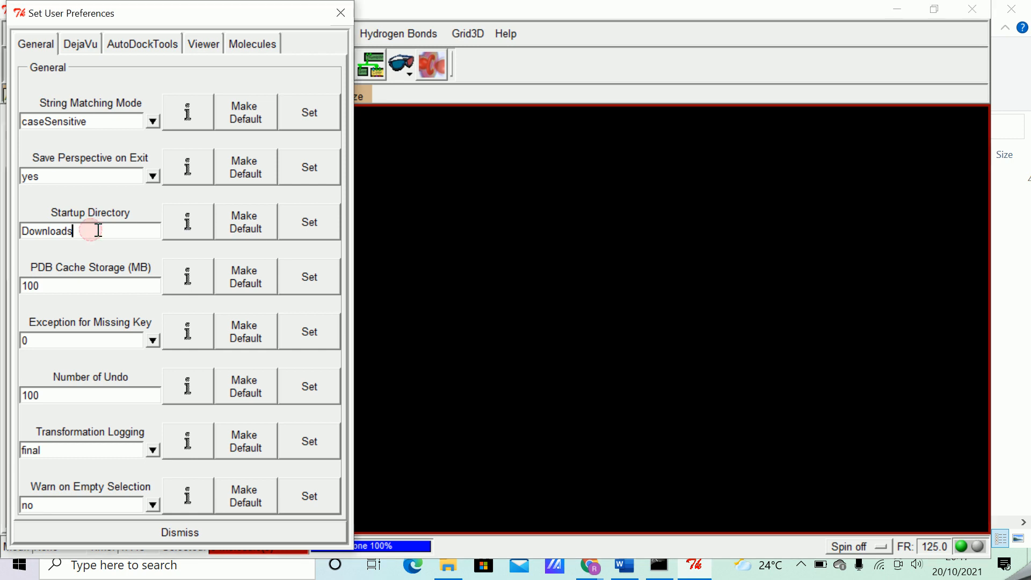
left_click_drag(76, 229, 3, 232)
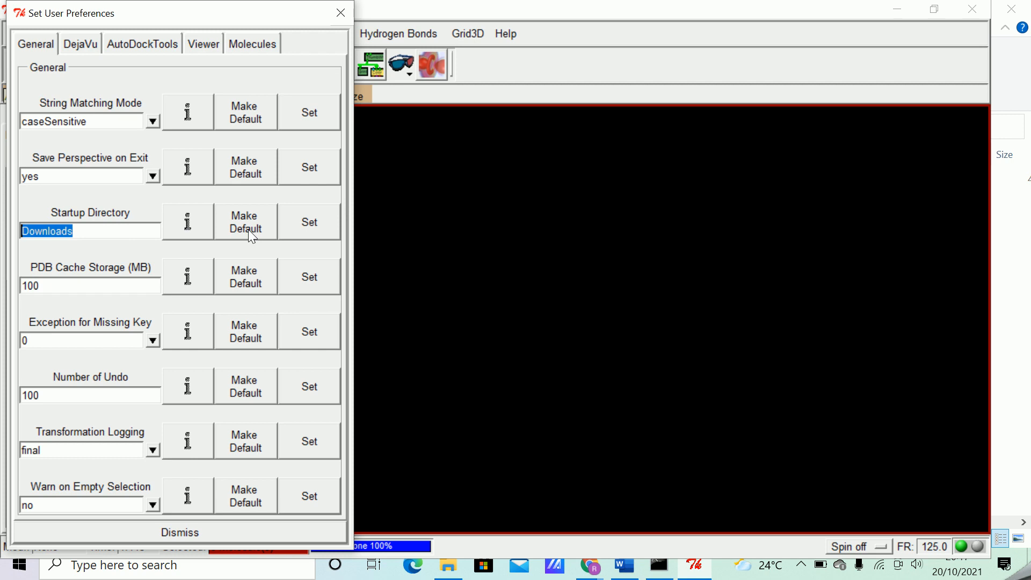
key("ctrl+v")
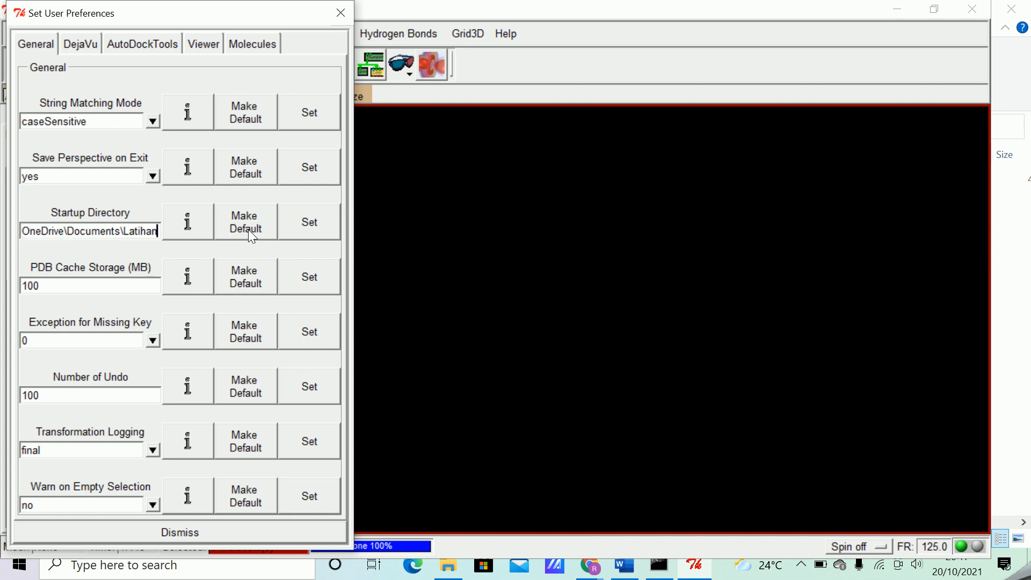
- Check the full Latihan path in the Startup Directory entry from end to start and back
left_click(132, 232)
key("Left")
key("Left")
key("Left")
key("Left")
key("Left")
key("Left")
key("Left")
key("Left")
key("Left")
key("Left")
key("Left")
key("Left")
key("Left")
key("Left")
key("Left")
key("Left")
key("Left")
key("Left")
key("Left")
key("Left")
key("Left")
key("Right")
key("Right")
key("Right")
key("Right")
key("Right")
key("Right")
key("Right")
key("Right")
key("Right")
key("Right")
key("Right")
key("Right")
key("Right")
key("Right")
key("Right")
key("Right")
key("Right")
key("Right")
key("Right")
key("Right")
- Apply the new Startup Directory setting and close the user preferences
left_click(324, 234)
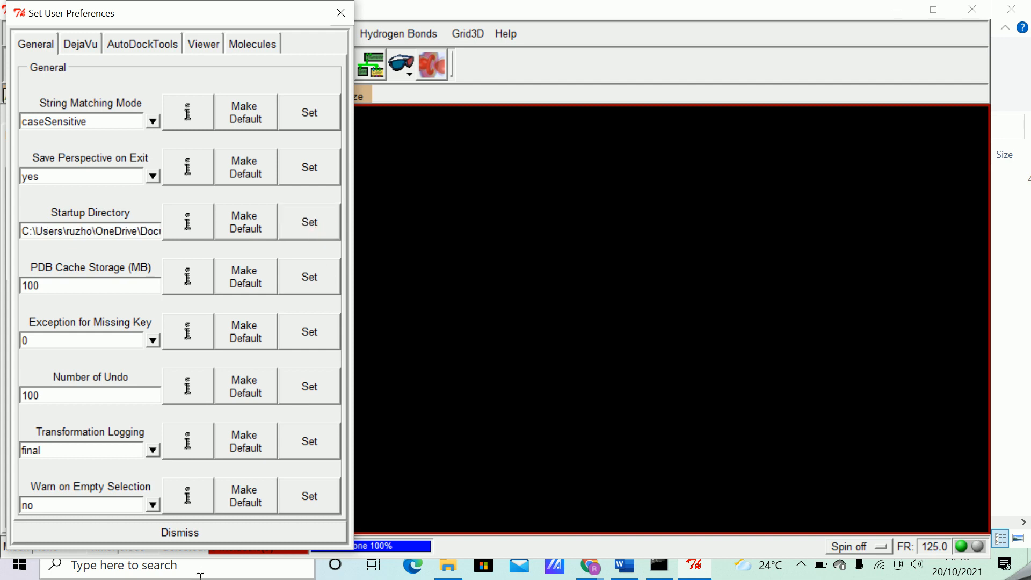
left_click(202, 530)
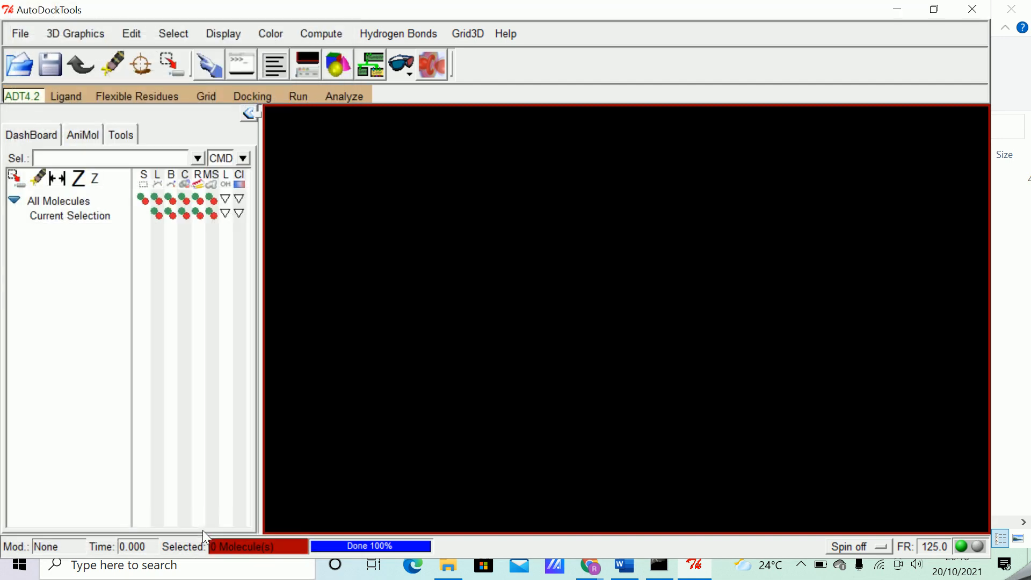
- Load the 2eud molecule file from the Latihan folder into the viewer
left_click(21, 35)
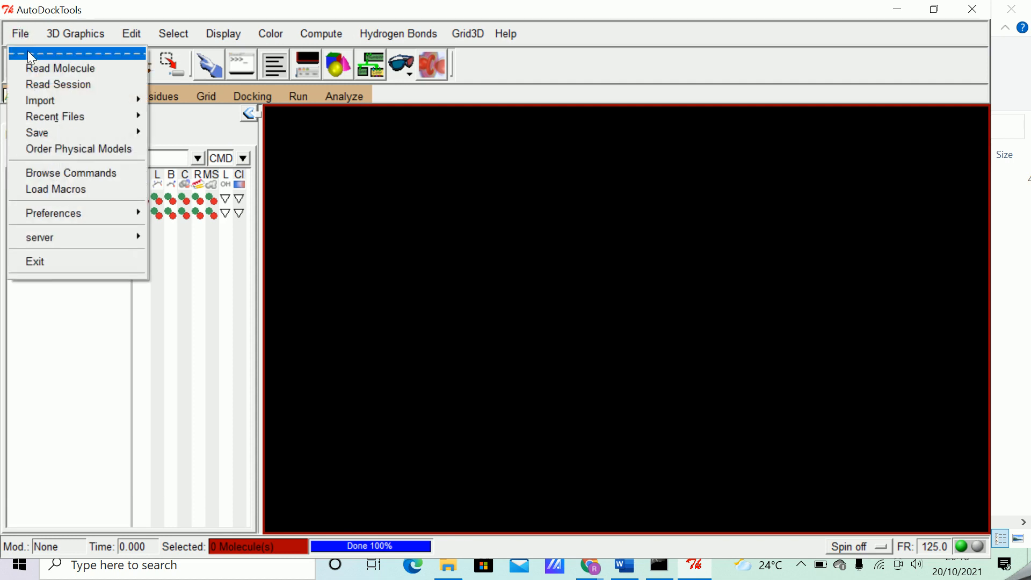
left_click(48, 69)
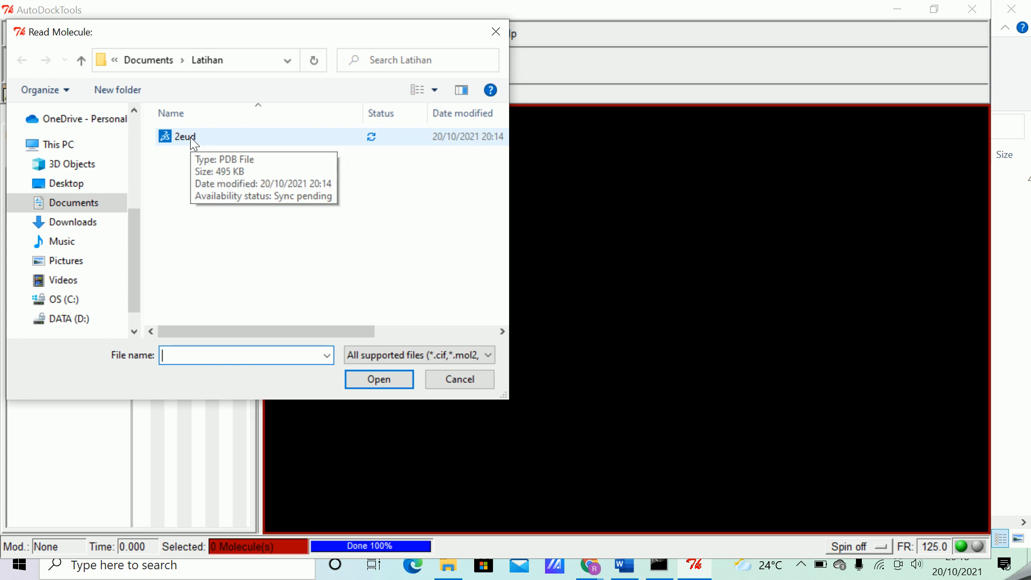
left_click(190, 137)
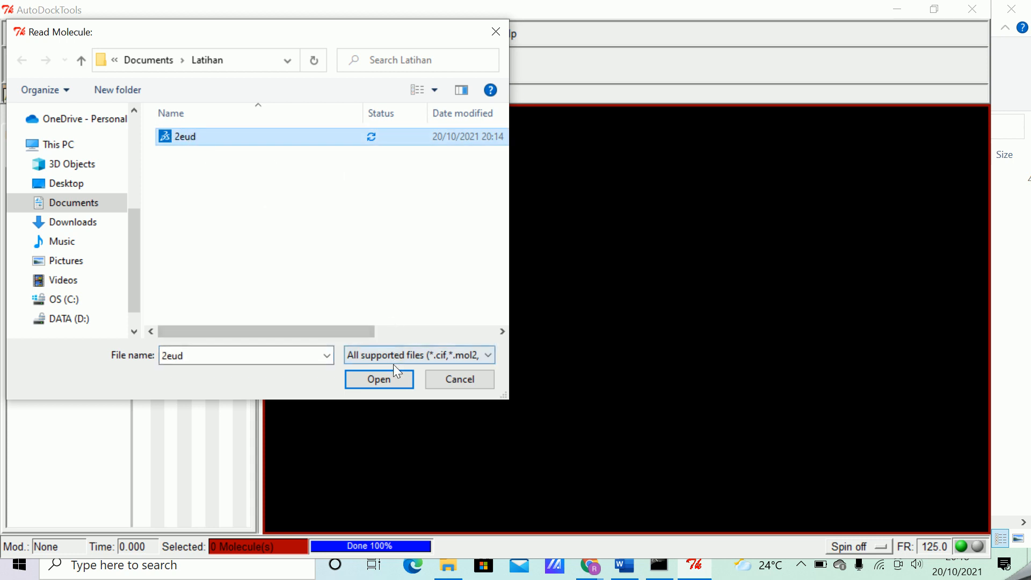
left_click(389, 380)
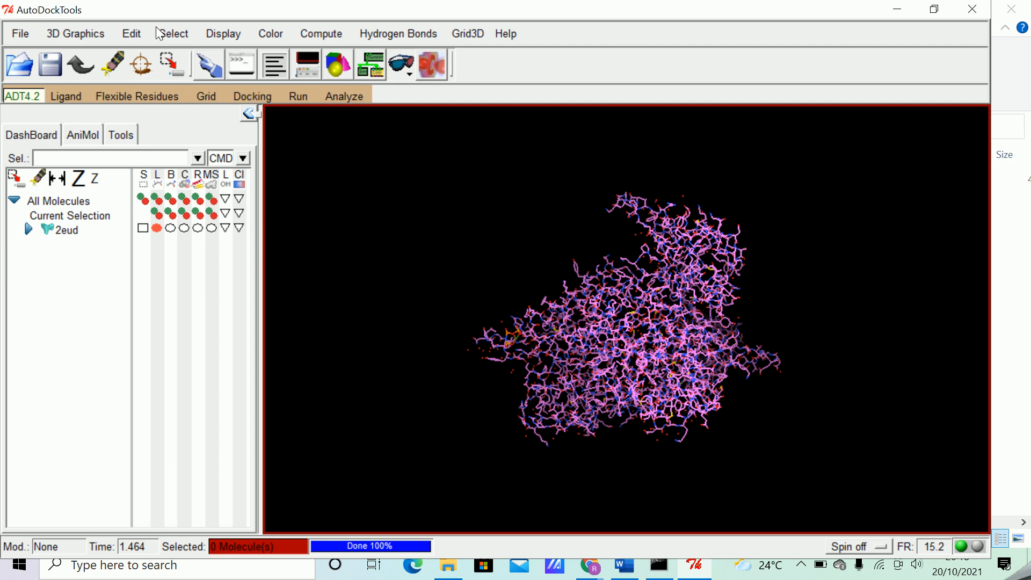
- Delete the water molecules from the 2eud structure
left_click(136, 33)
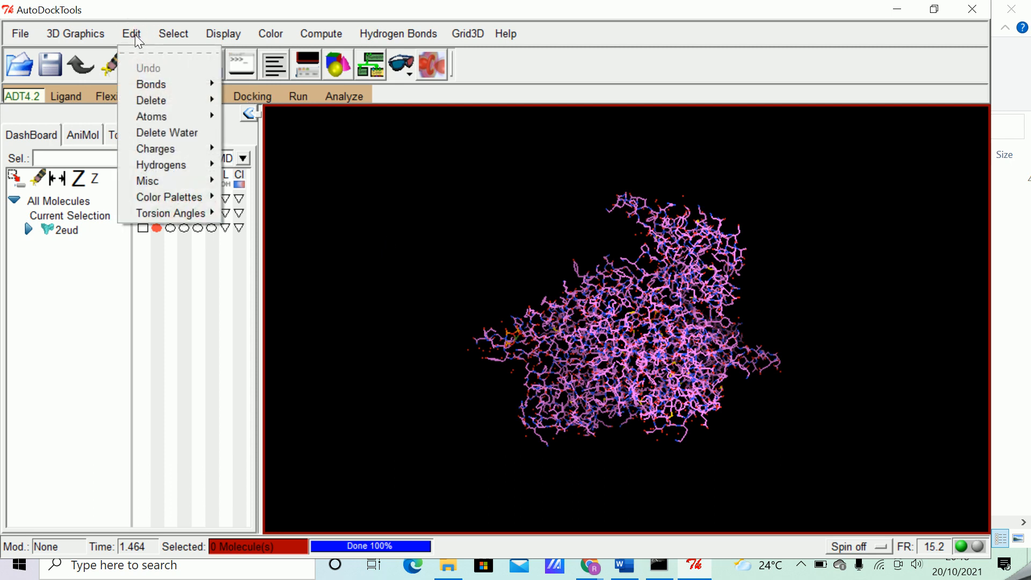
left_click(190, 139)
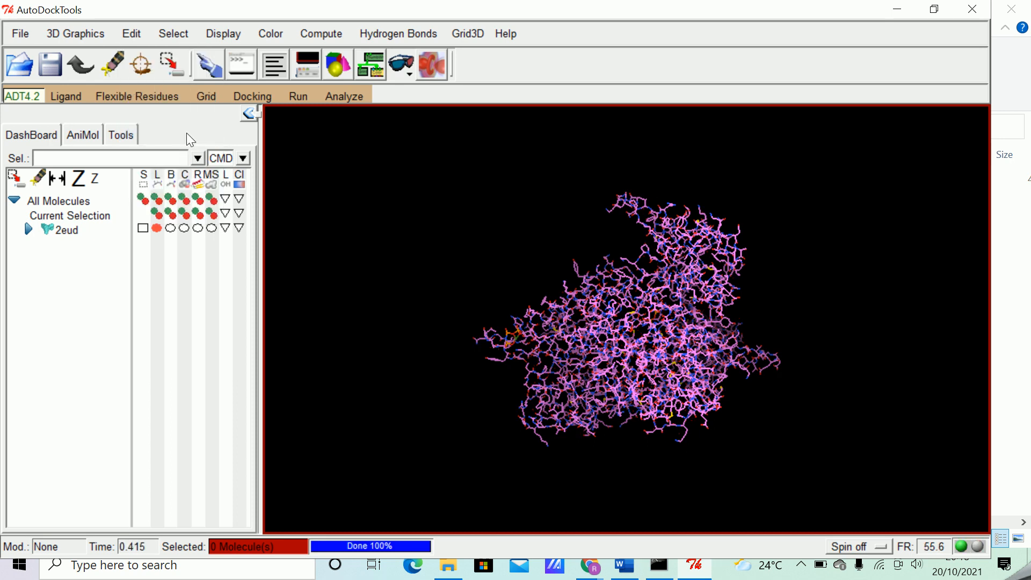
left_click(132, 33)
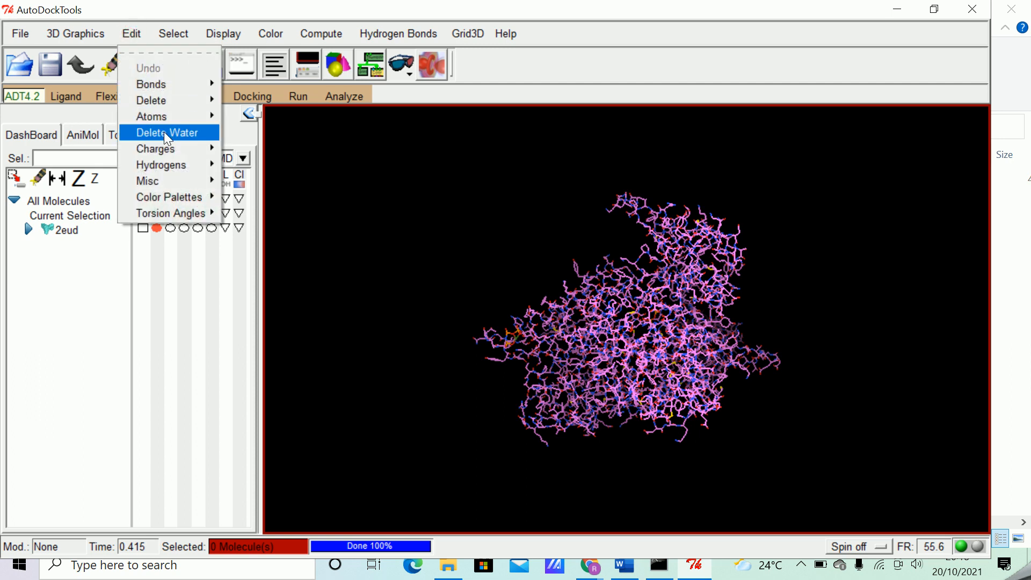
- Add polar-only hydrogens to 2eud using the noBondOrder method, with atoms renumbered to include the new hydrogens
left_click(136, 32)
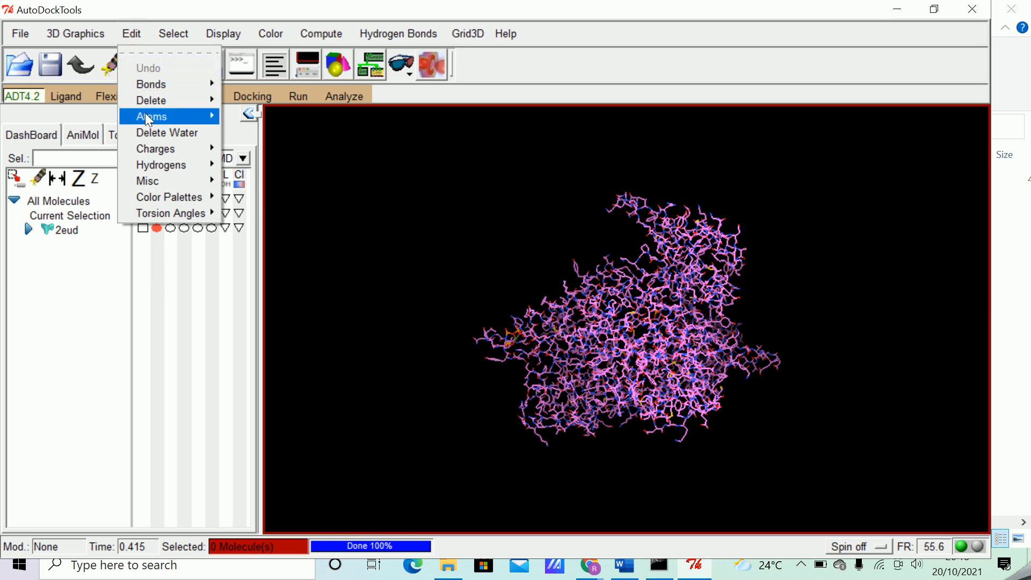
mouse_move(156, 162)
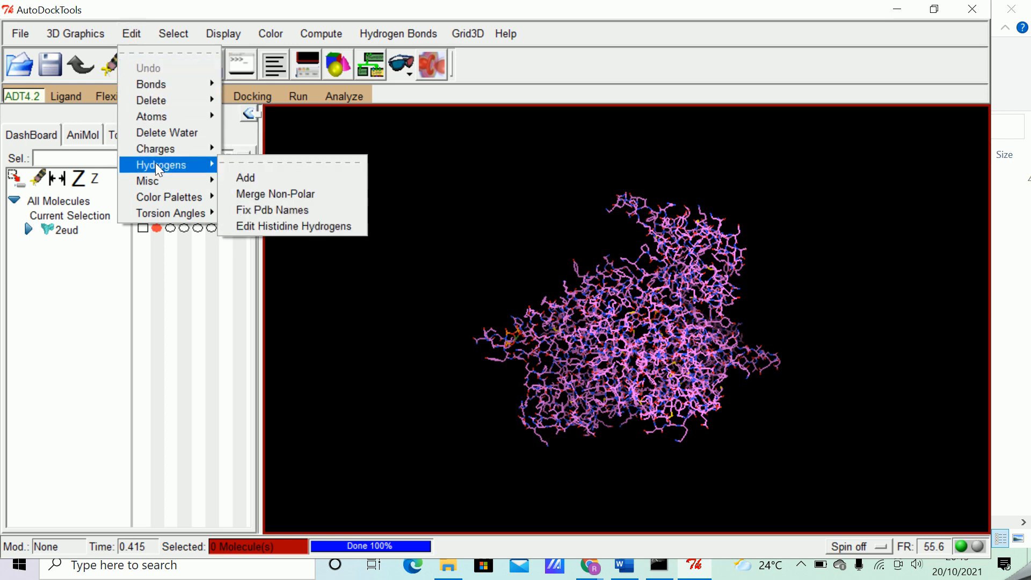
left_click(243, 179)
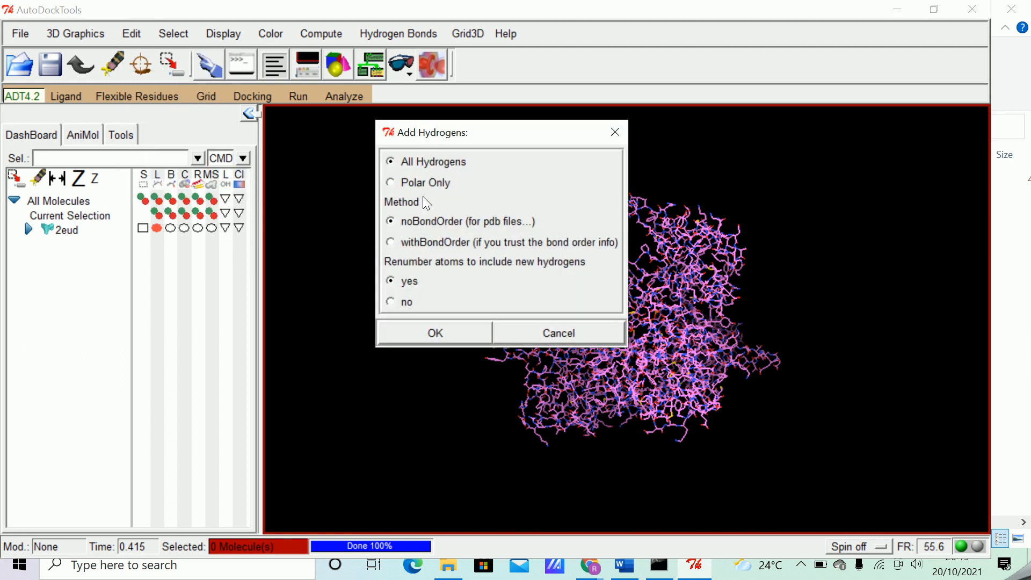
left_click(414, 183)
left_click(450, 342)
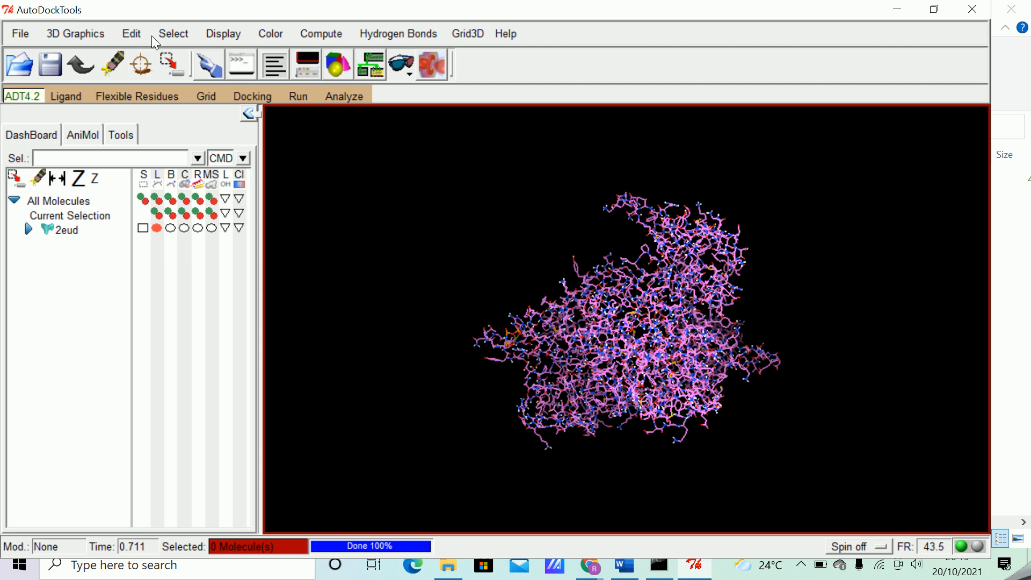
left_click(130, 33)
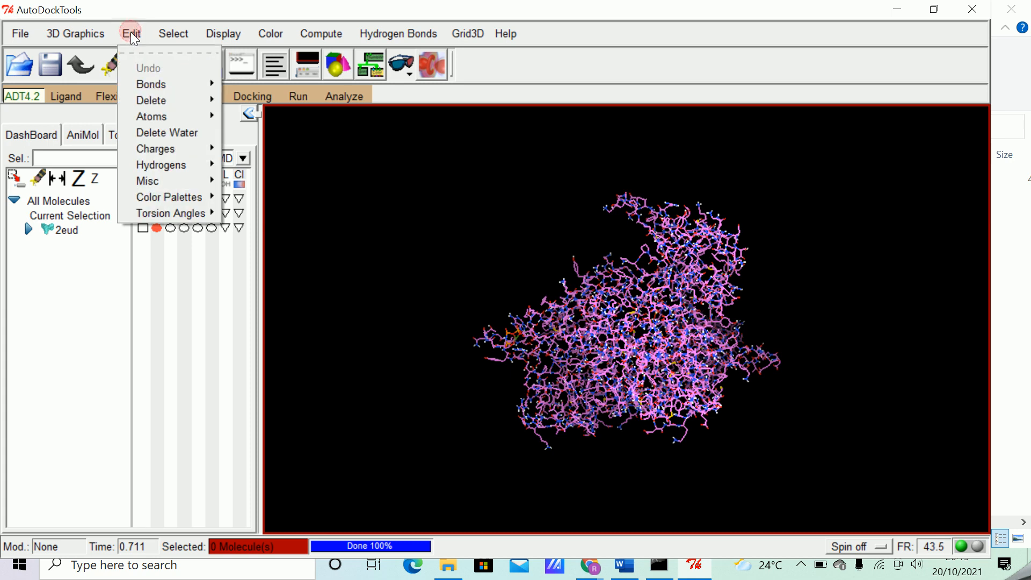
mouse_move(175, 171)
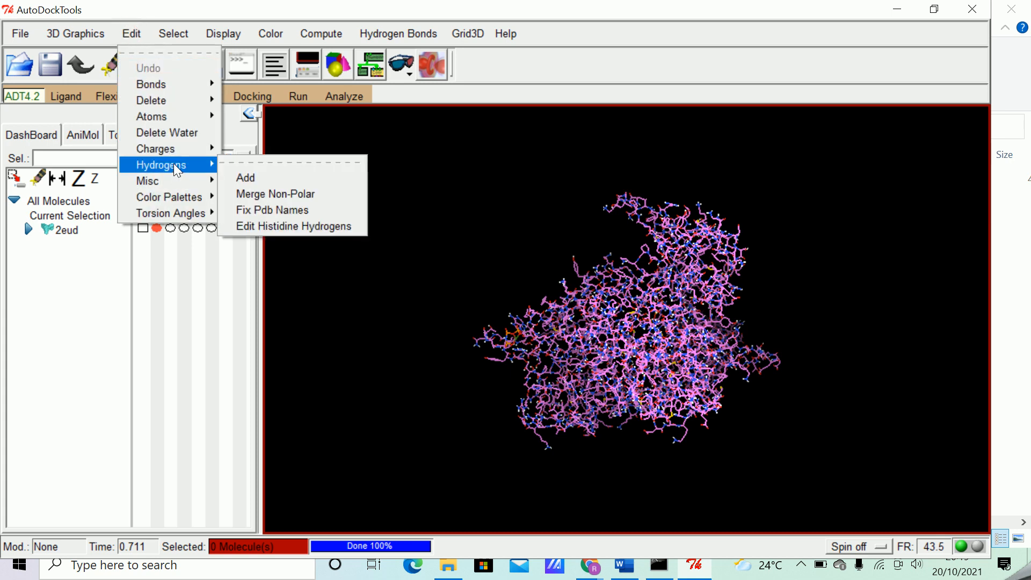
left_click(256, 179)
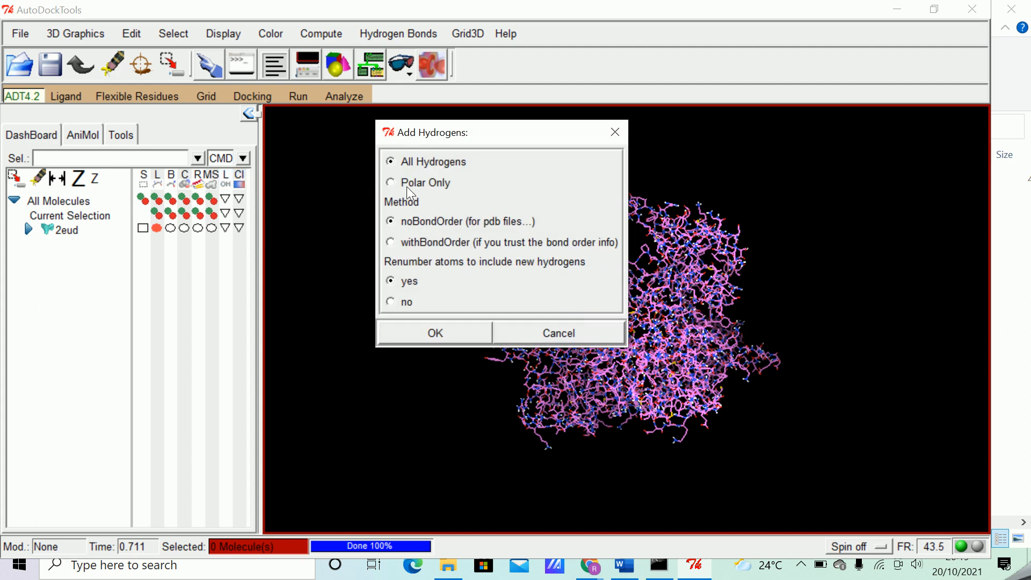
left_click(574, 332)
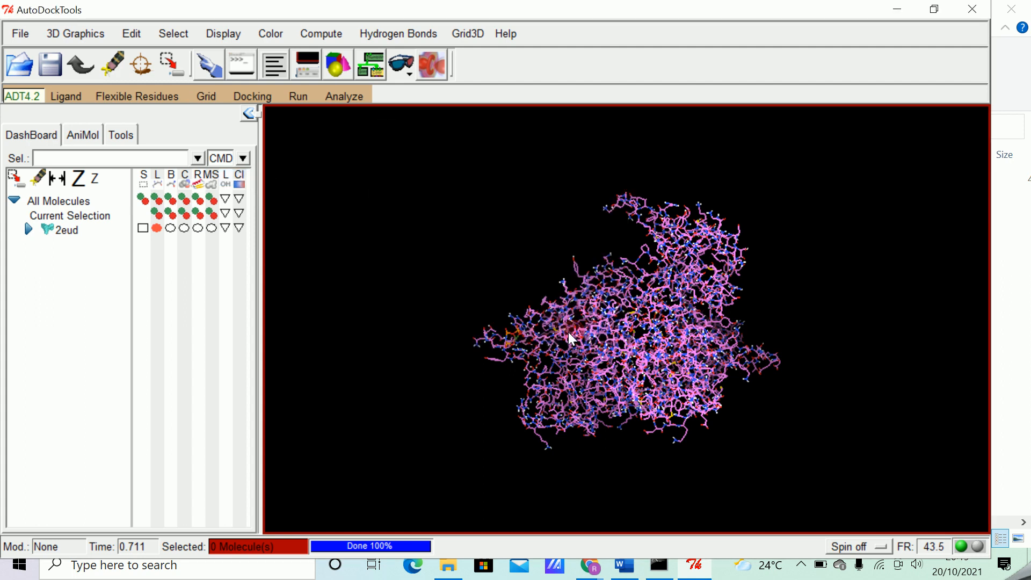
- Compute Gasteiger charges for the 2eud molecule and dismiss the total charge message
left_click(129, 36)
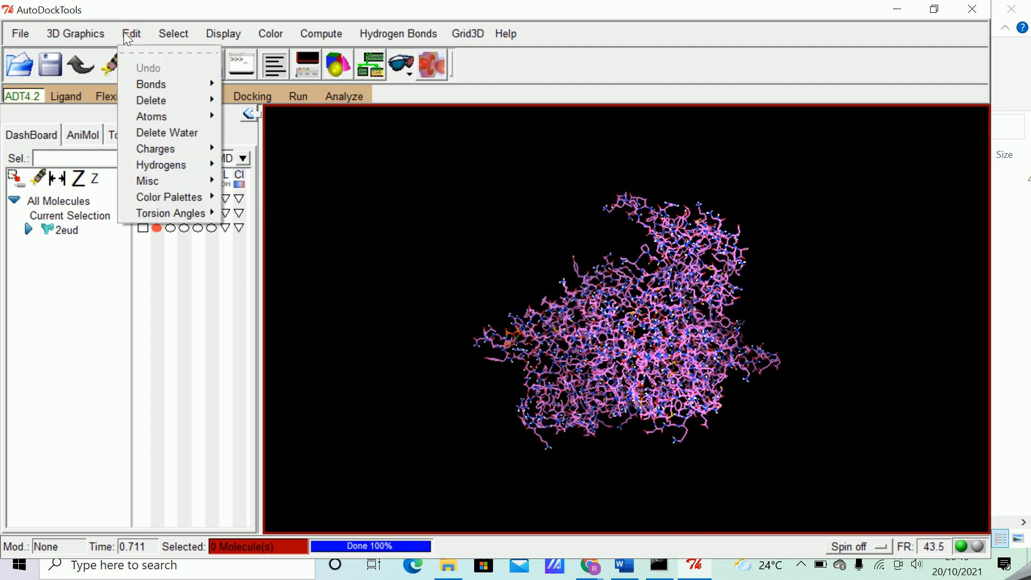
mouse_move(170, 150)
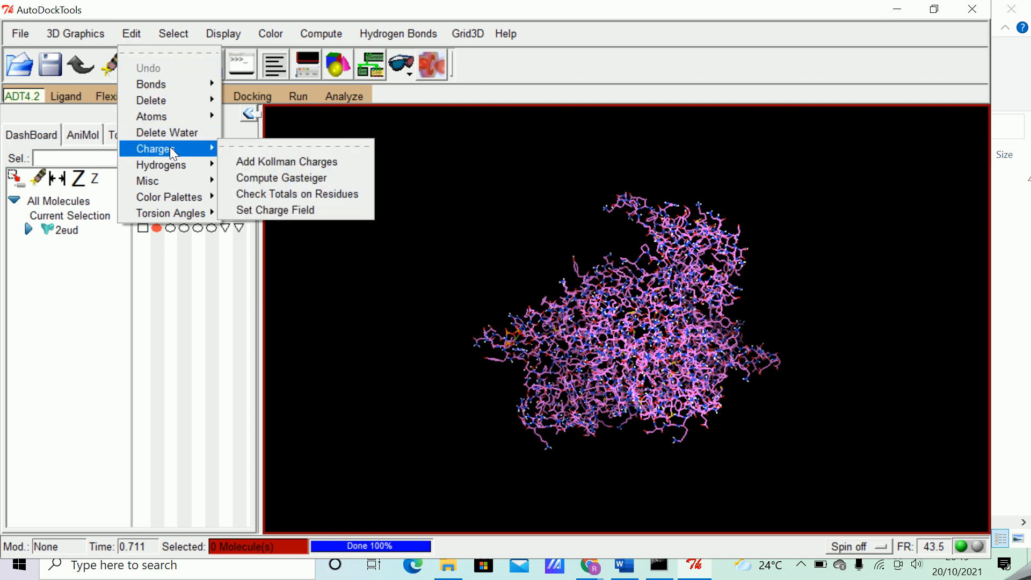
left_click(297, 179)
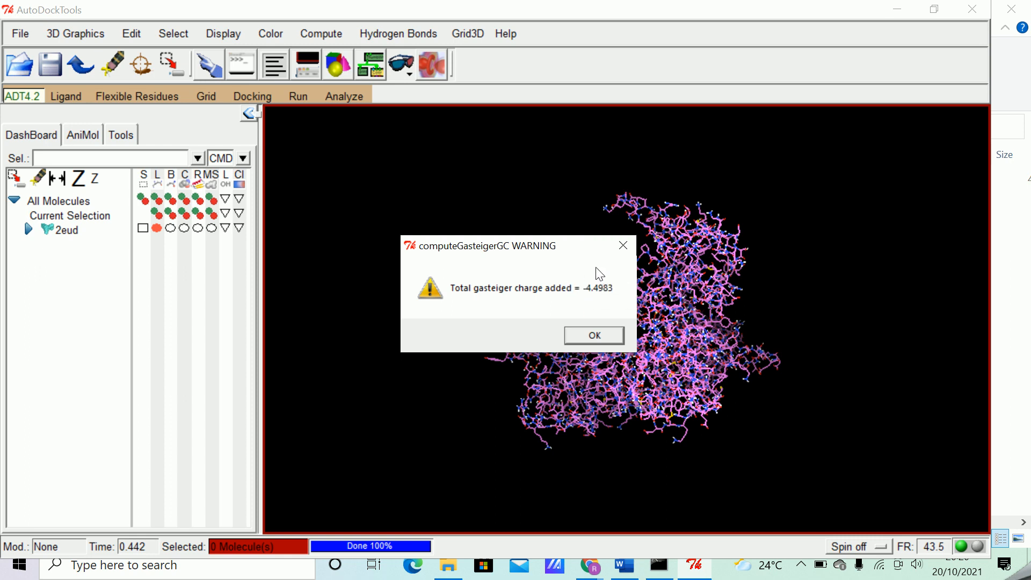
left_click(595, 337)
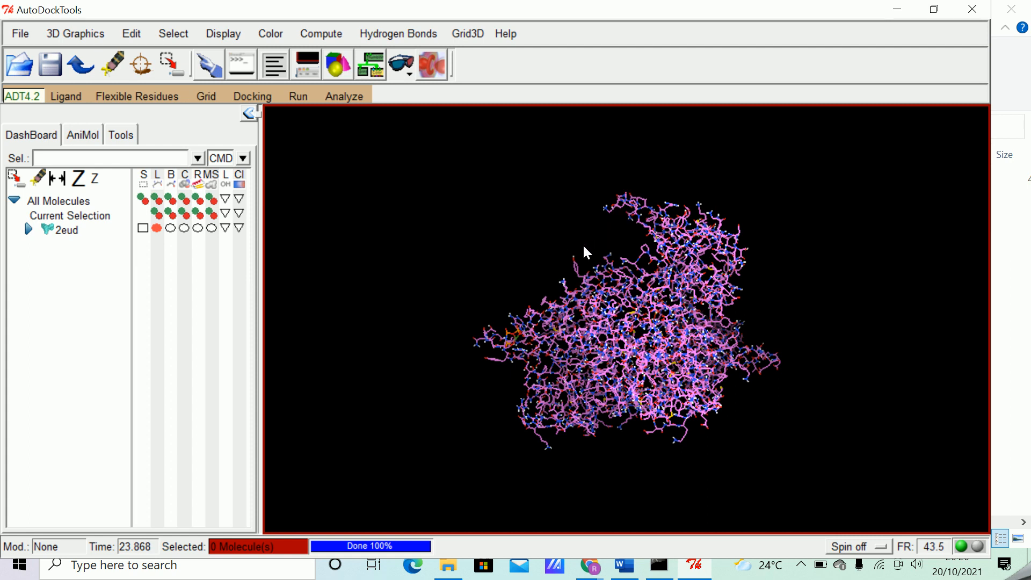
- Save the prepared molecule in PDB format to the Latihan folder under the file name 2eud_rev.pdb
left_click(20, 35)
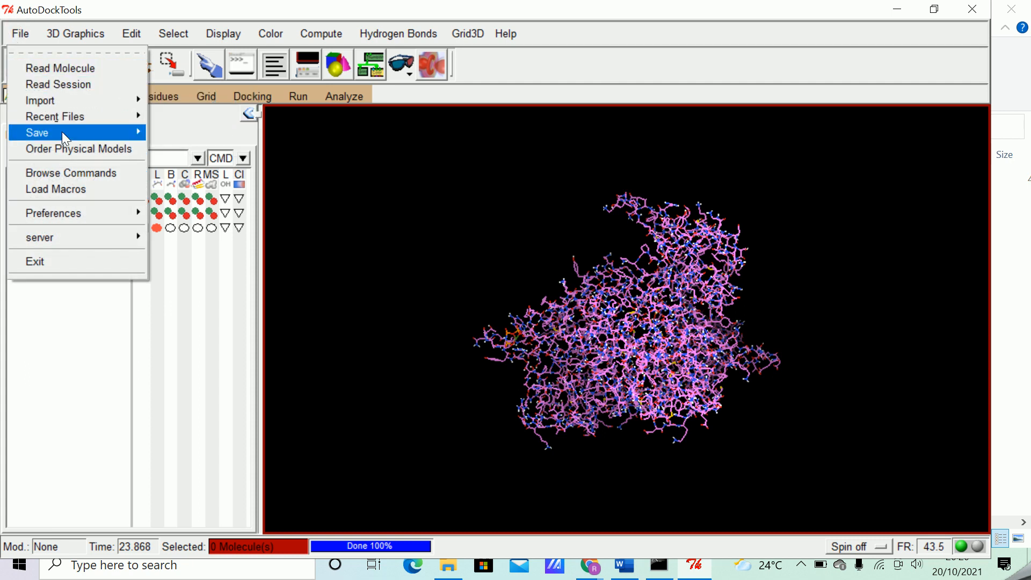
mouse_move(63, 131)
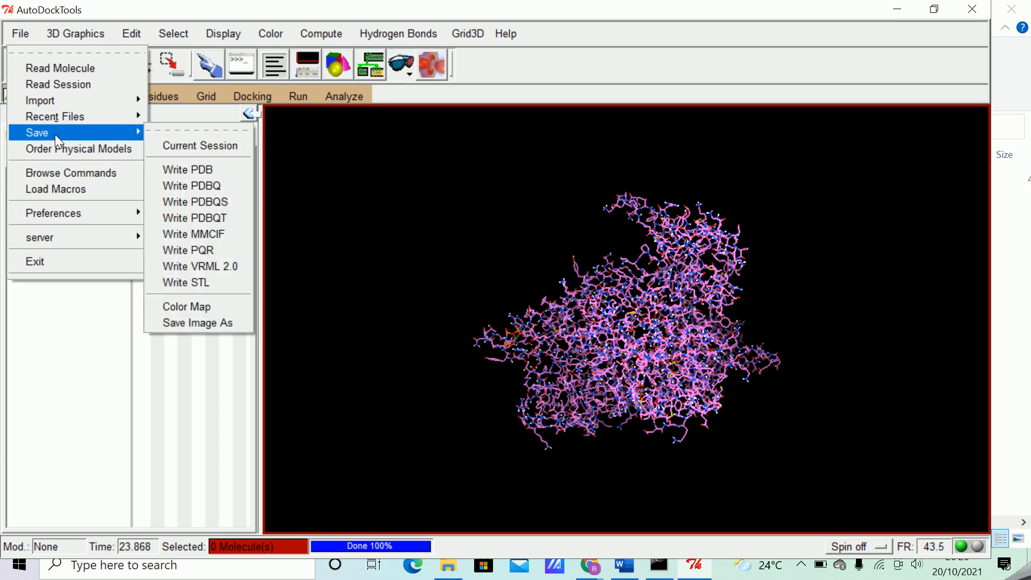
left_click(195, 171)
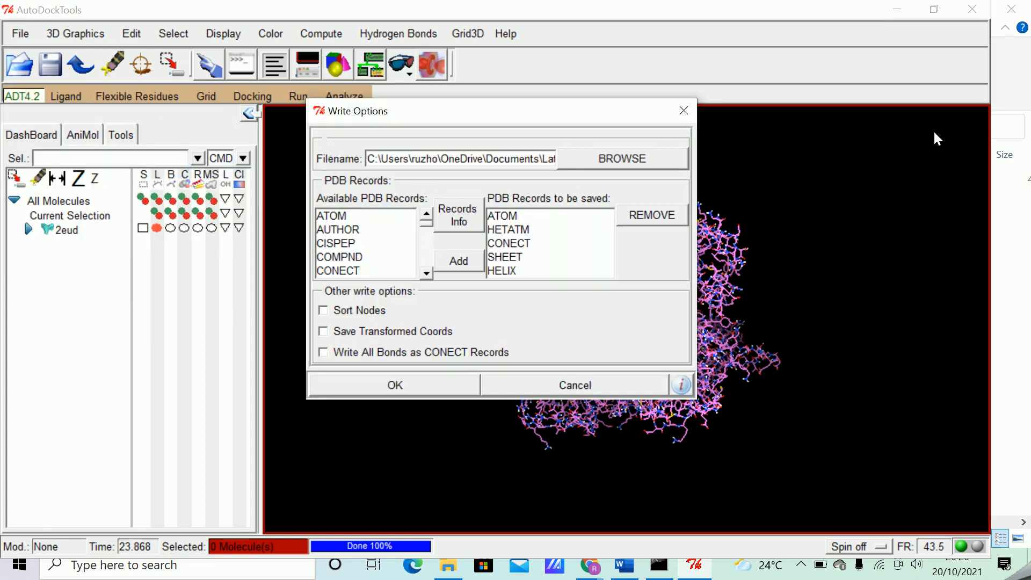
left_click(530, 158)
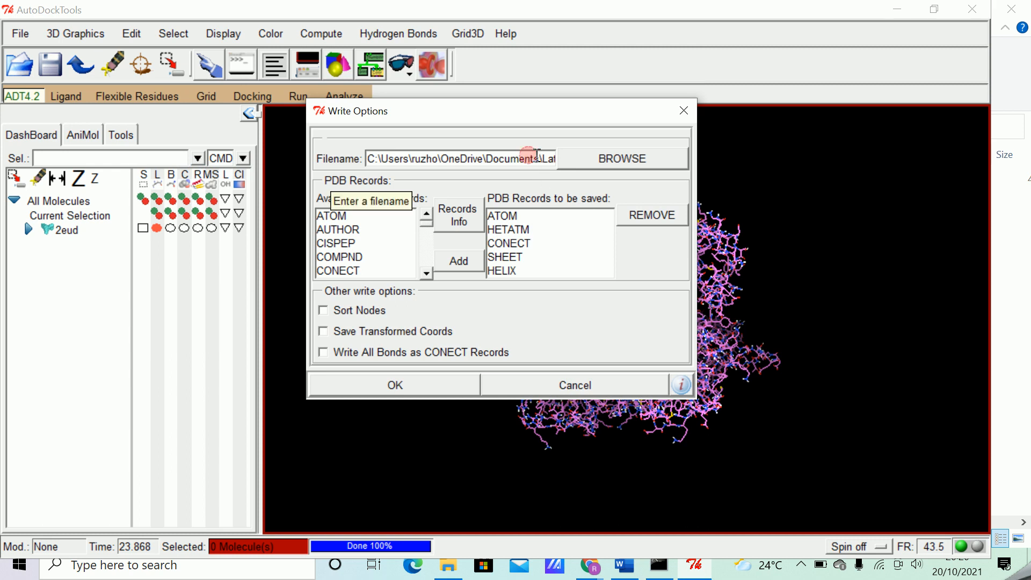
key("End")
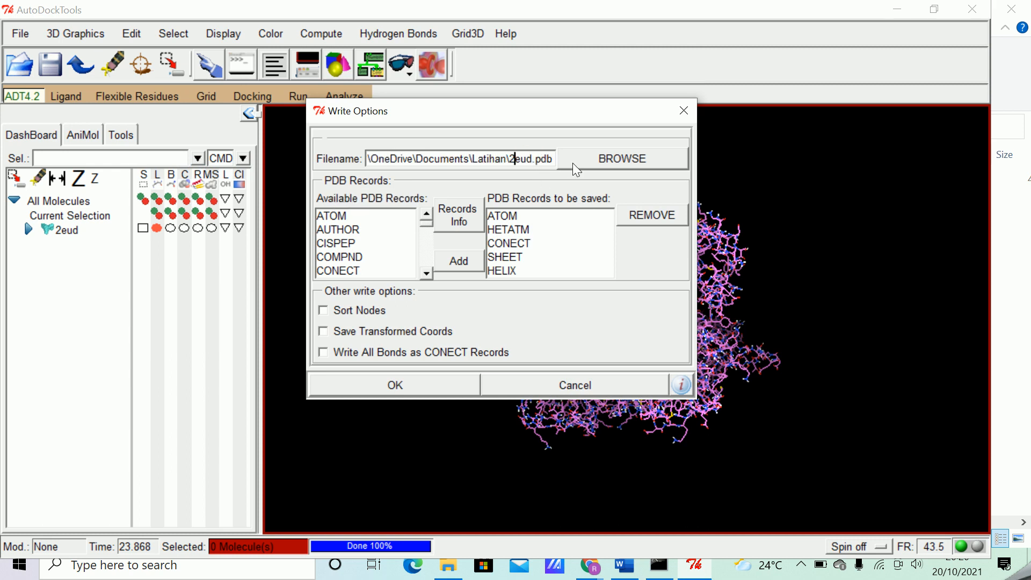
left_click(532, 158)
type("_")
type("rev")
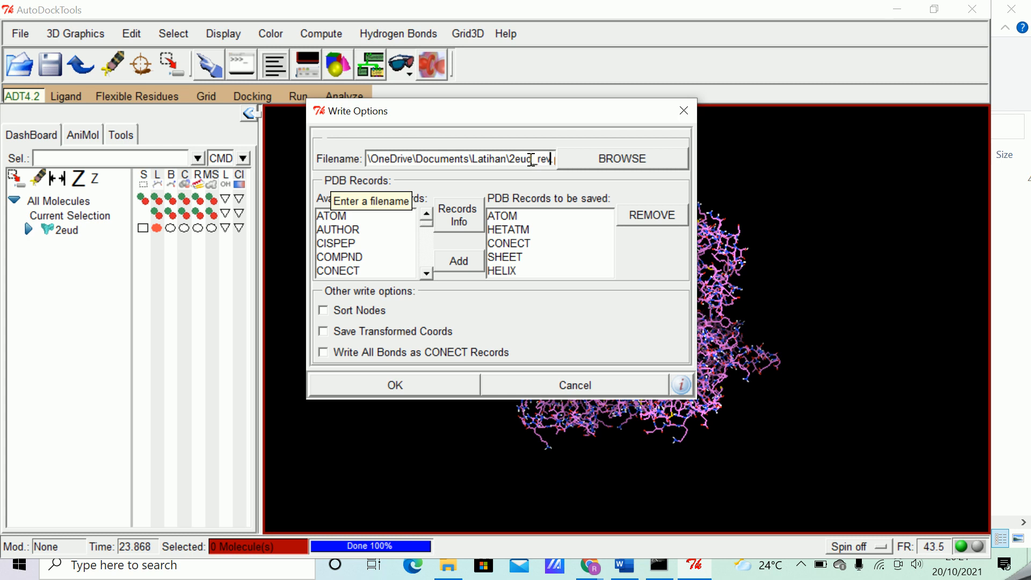
left_click(427, 385)
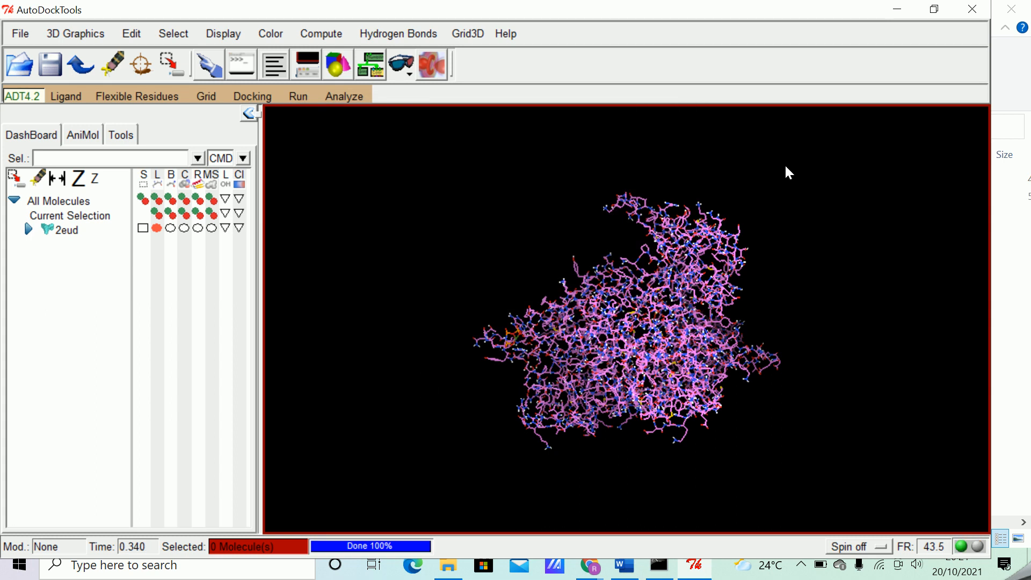
- Switch to the Latihan folder in File Explorer, narrow the navigation pane and compare the sizes of 2eud and 2eud_rev
mouse_move(450, 570)
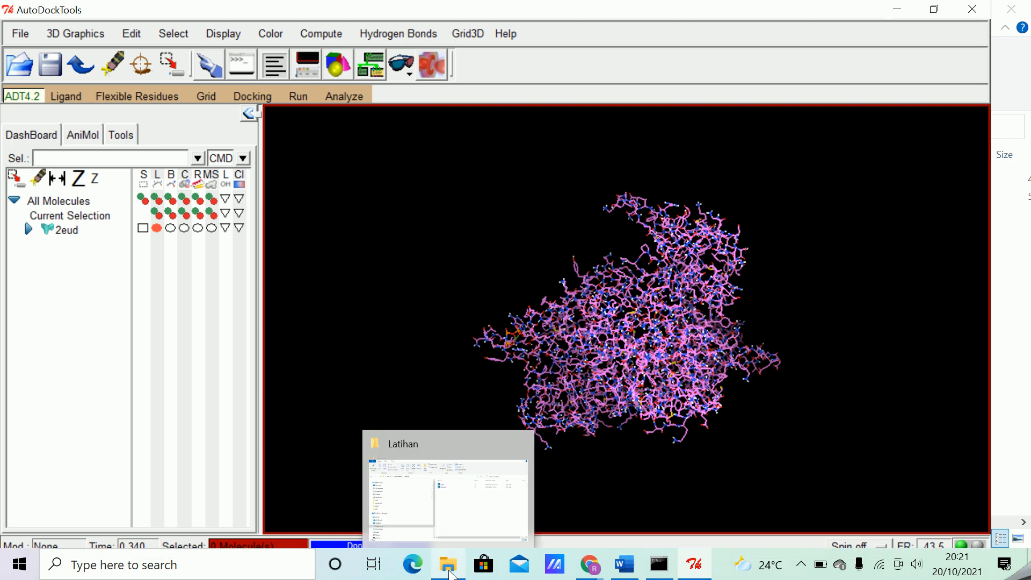
left_click(440, 442)
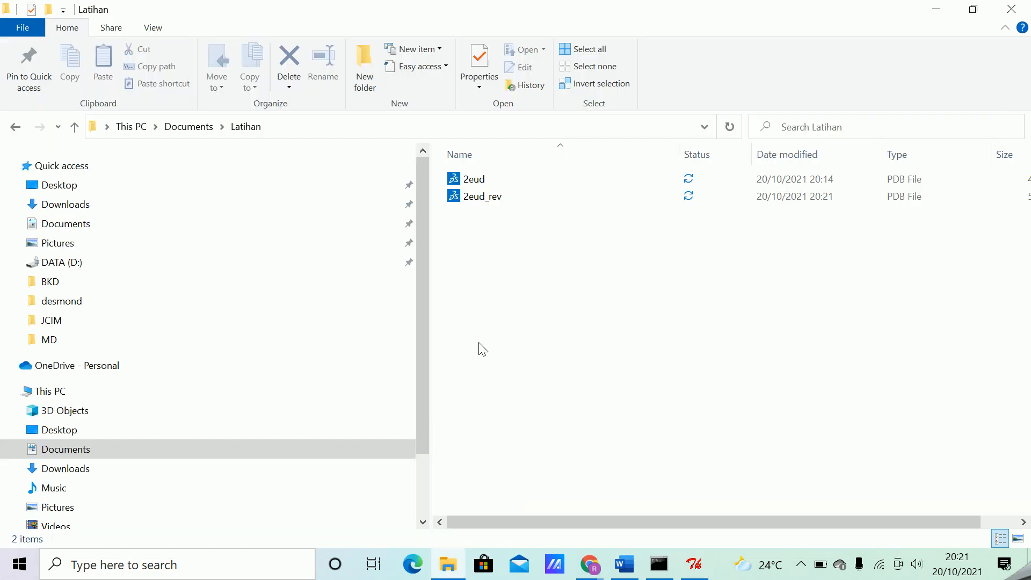
left_click(491, 182)
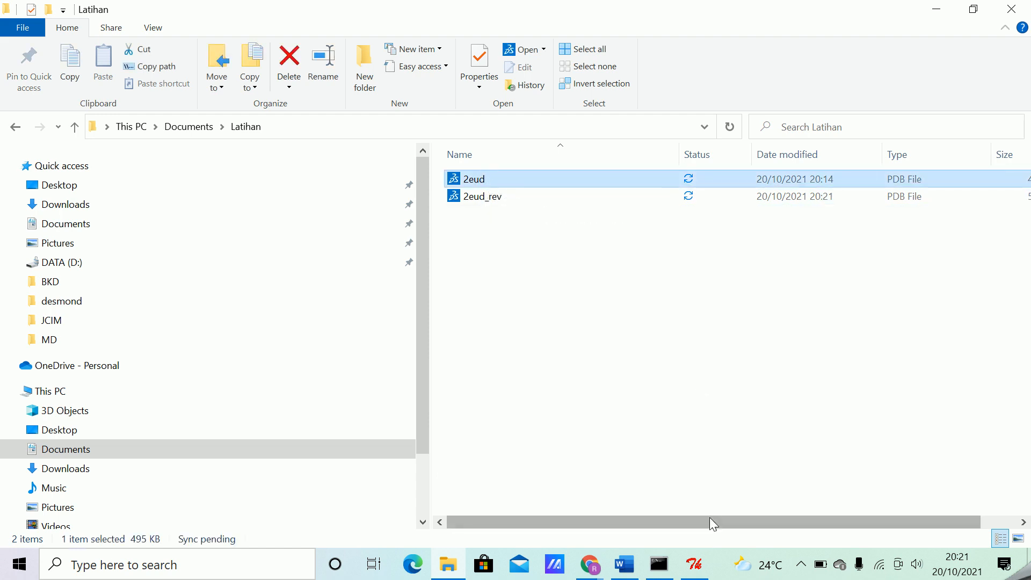
left_click_drag(430, 297, 244, 303)
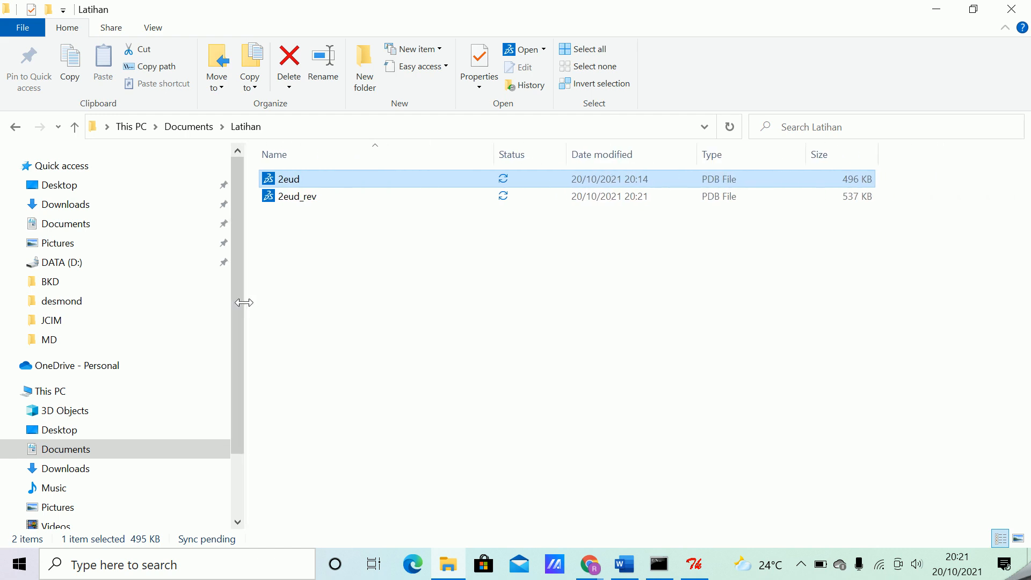
left_click(310, 203)
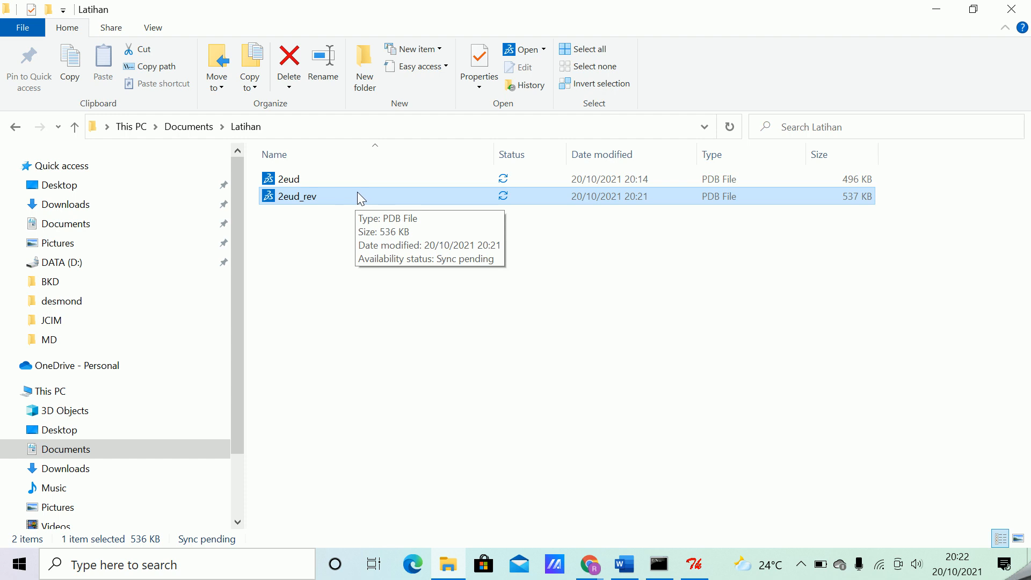
- Minimize File Explorer, AutoDockTools and its console window to reveal the desktop
left_click(934, 8)
left_click(896, 9)
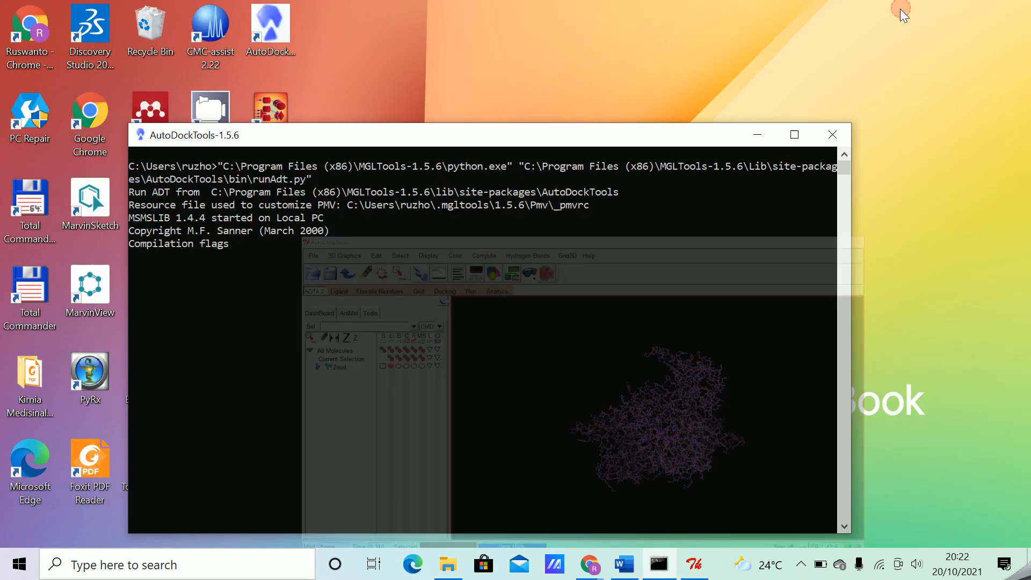
left_click(757, 134)
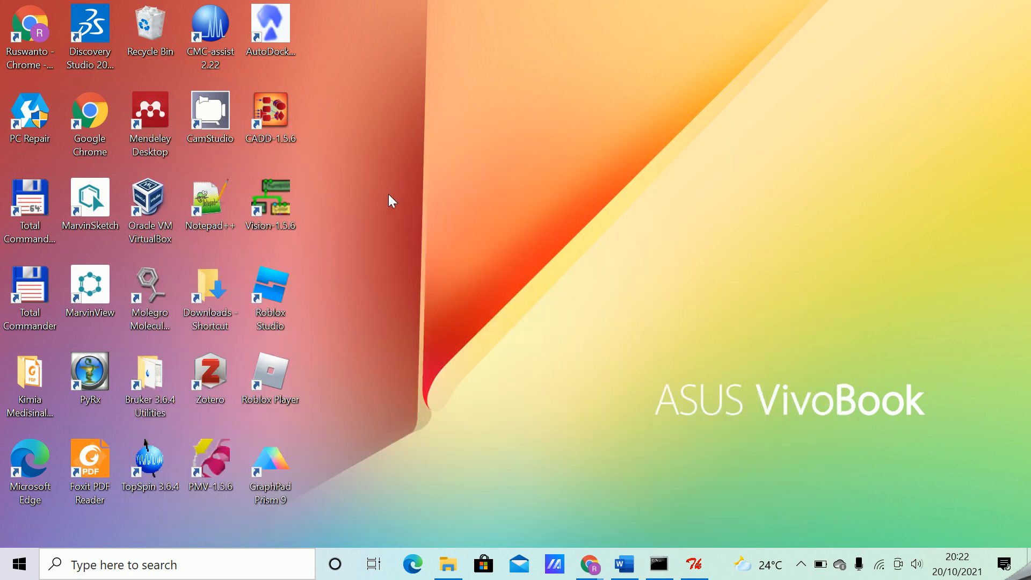
- Launch Molegro Molecular Viewer from the desktop and maximize its window
double_click(150, 280)
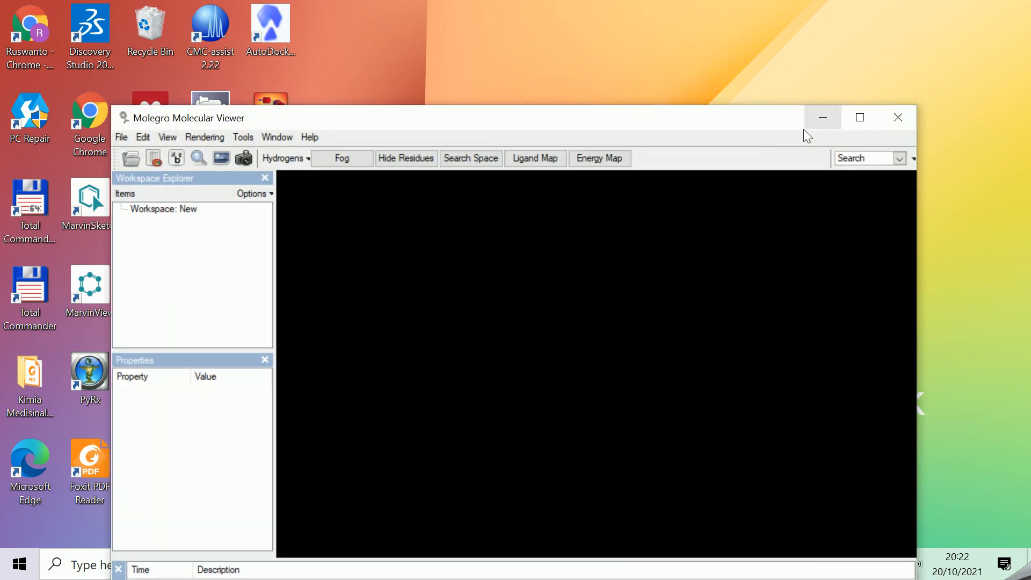
left_click_drag(626, 115, 669, 34)
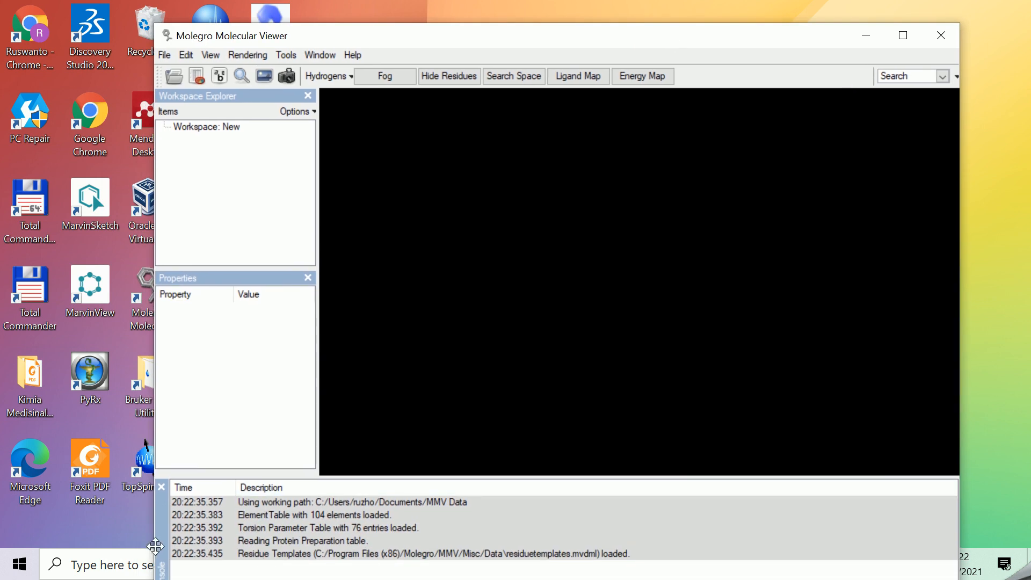
left_click(101, 531)
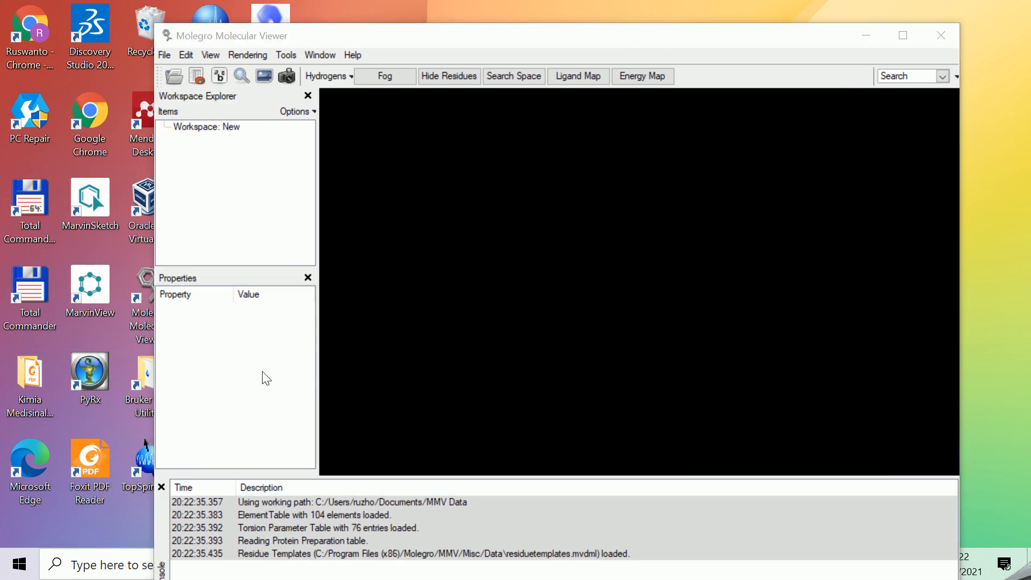
left_click(452, 28)
left_click_drag(559, 10, 396, 1)
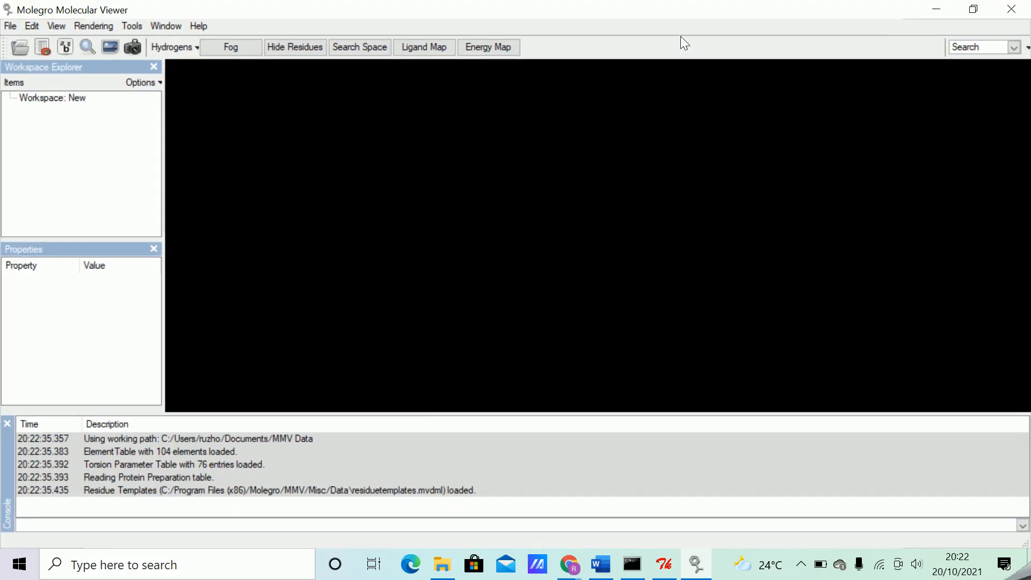
- Bring back the Latihan folder as a smaller window and place it beside the viewer's empty workspace
left_click(442, 564)
left_click(970, 11)
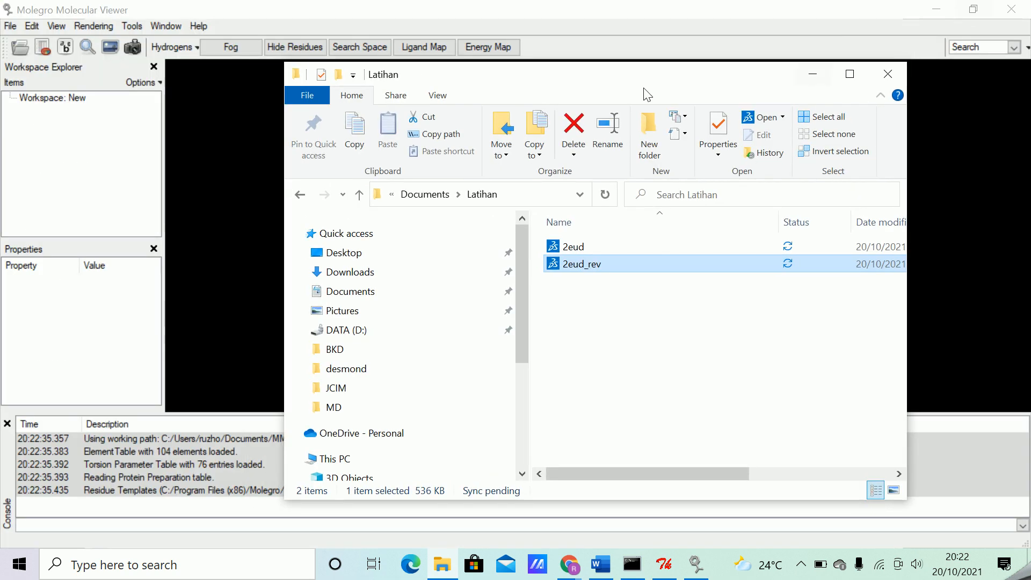
left_click_drag(628, 81, 832, 65)
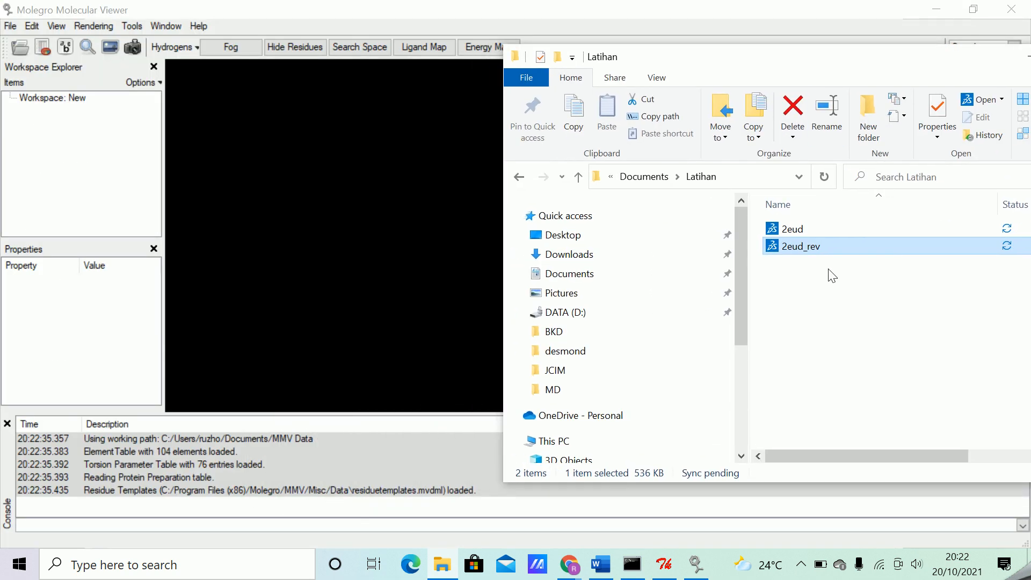
- Load 2eud_rev from the Latihan folder into the Molegro Molecular Viewer workspace and bring the import dialog to the front
left_click(795, 231)
left_click(800, 248)
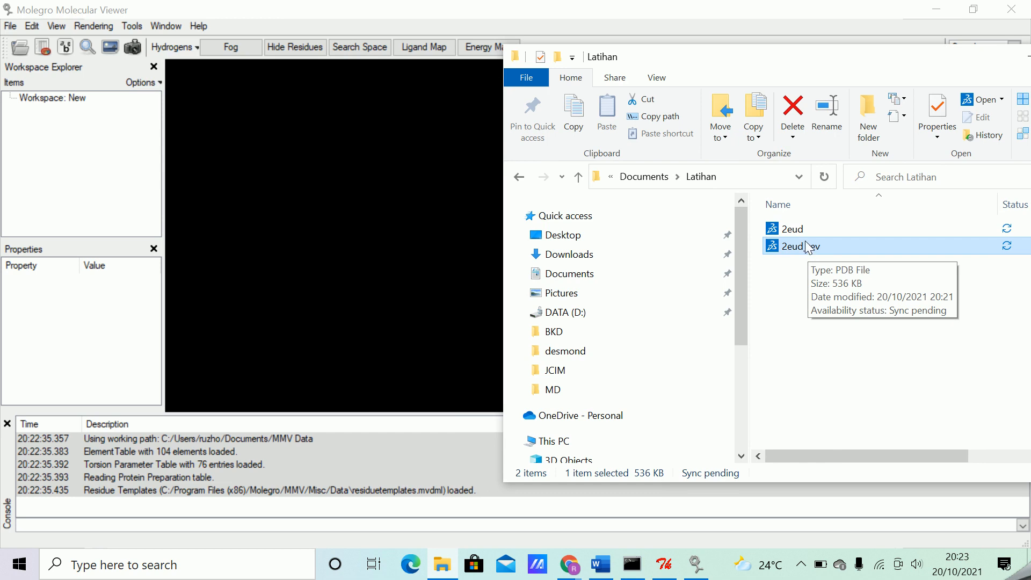
left_click(791, 228)
left_click(808, 248)
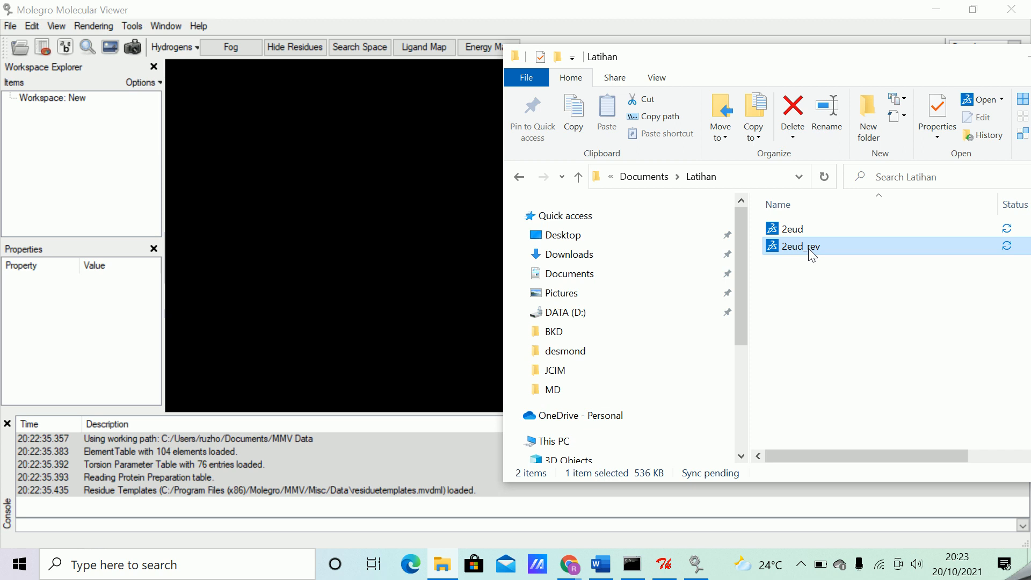
left_click_drag(807, 248, 434, 261)
left_click_drag(319, 236, 315, 210)
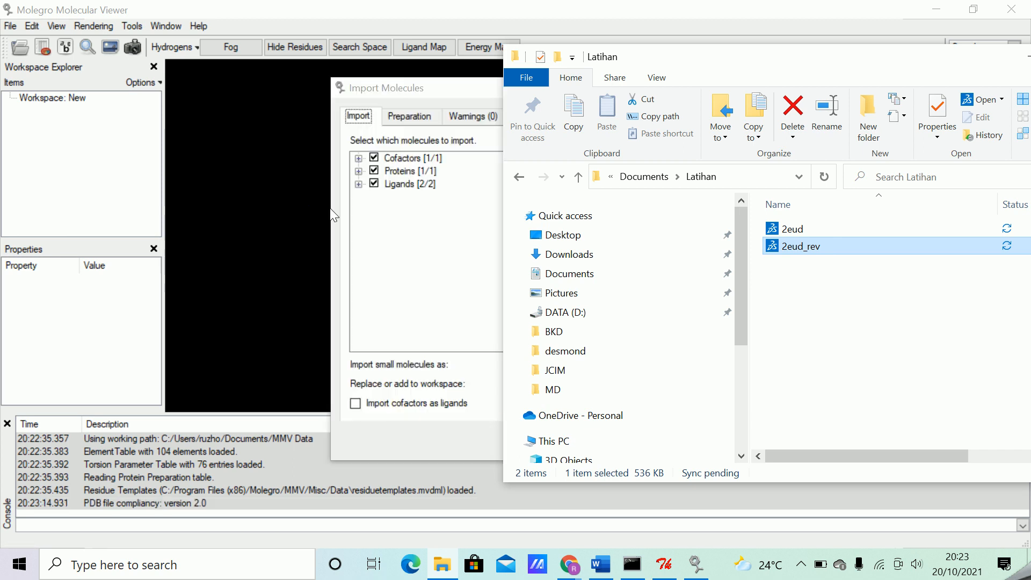
left_click(428, 86)
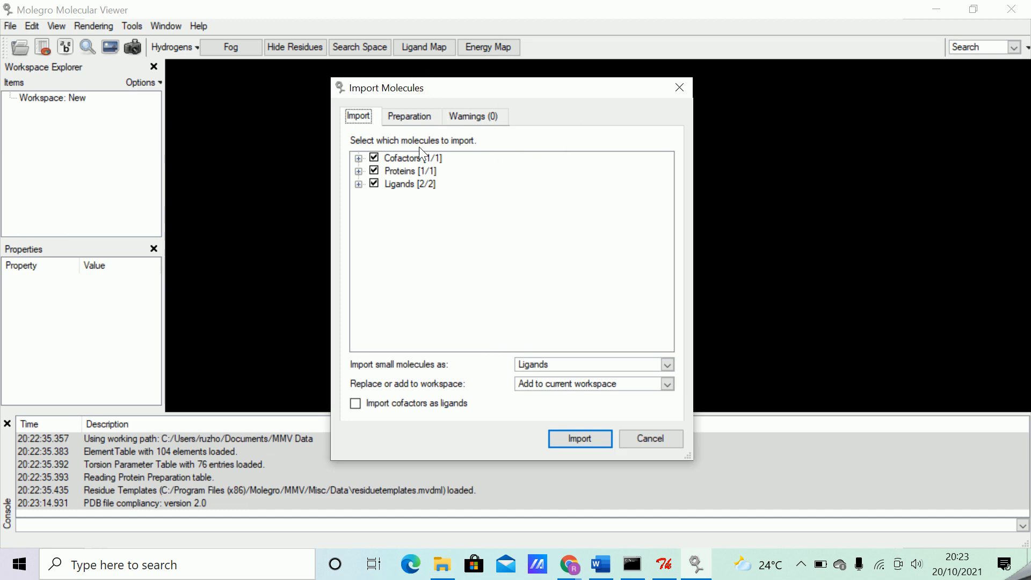
- Import the protein and the GCQ_891 ligand only, leaving out the cofactors and ANP_890
left_click(374, 157)
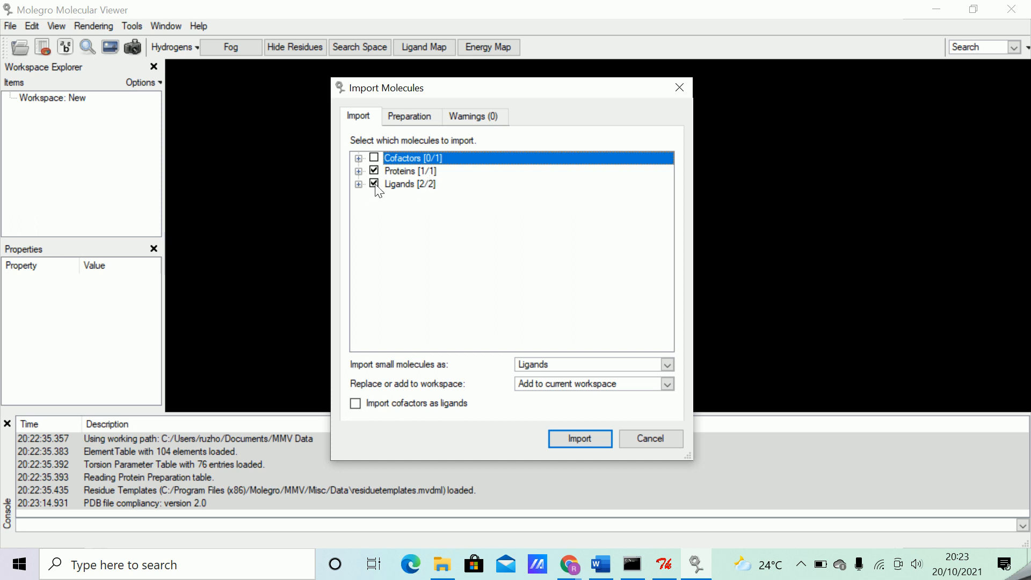
left_click(358, 171)
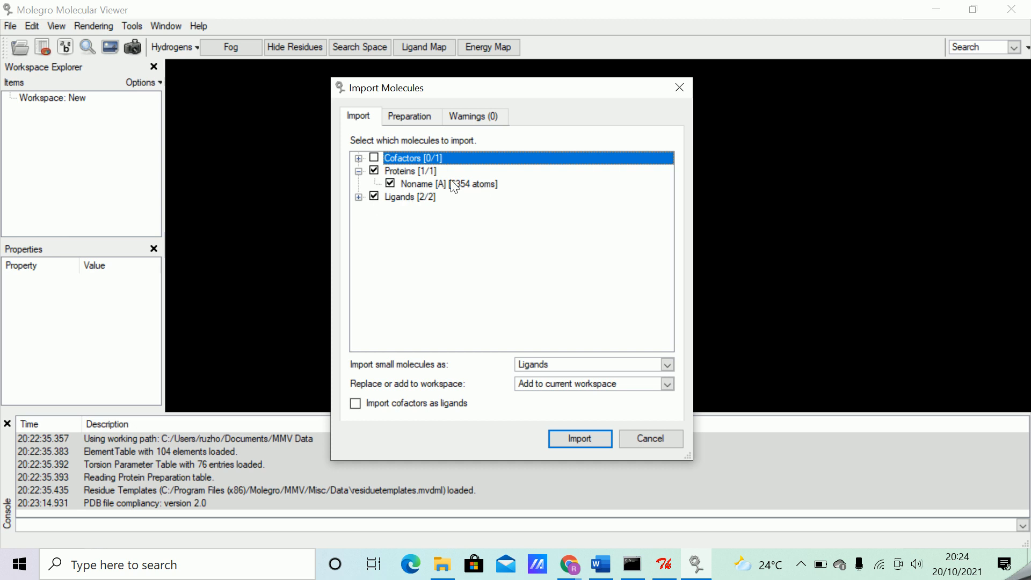
left_click(359, 197)
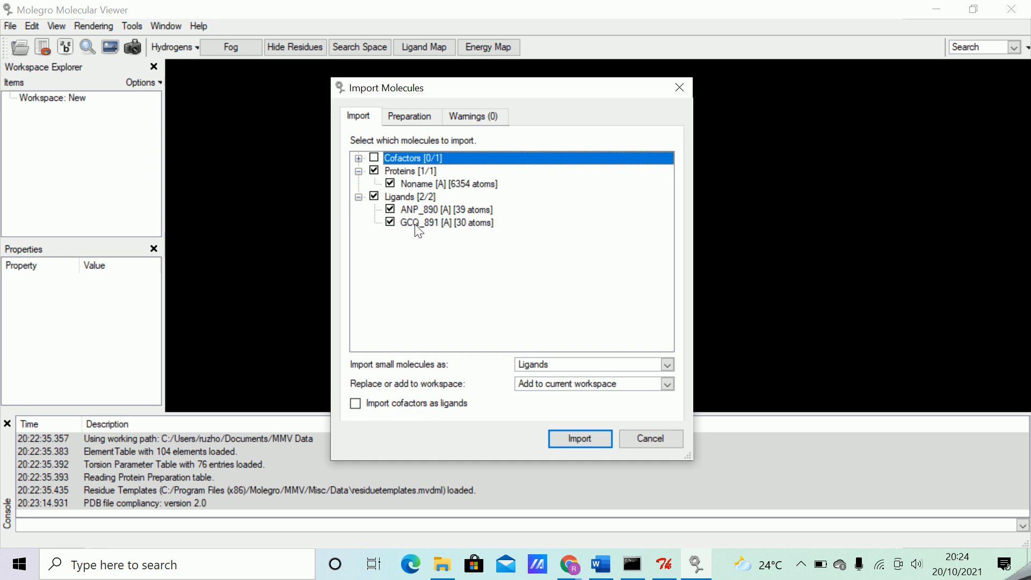
left_click(390, 209)
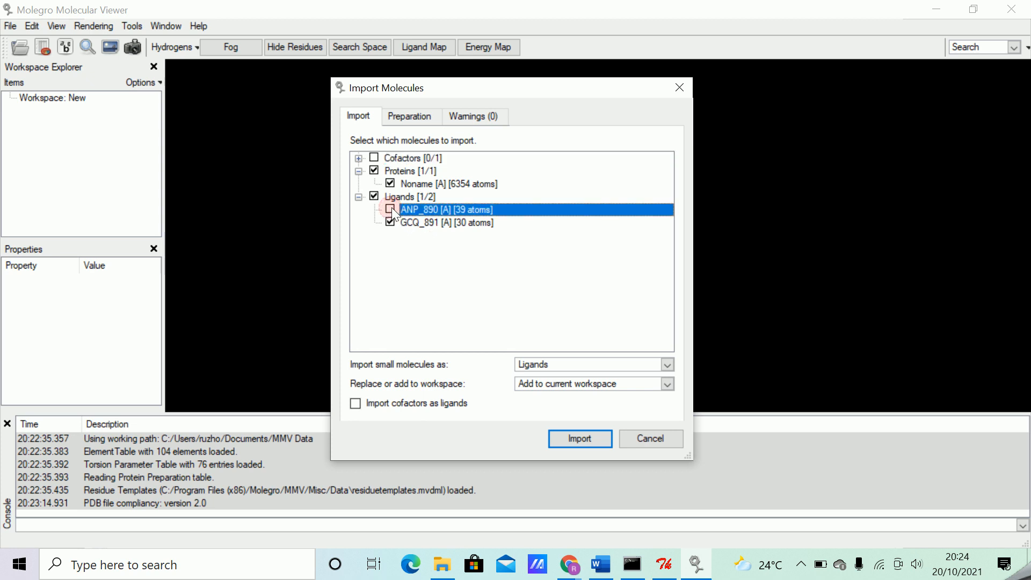
left_click(593, 440)
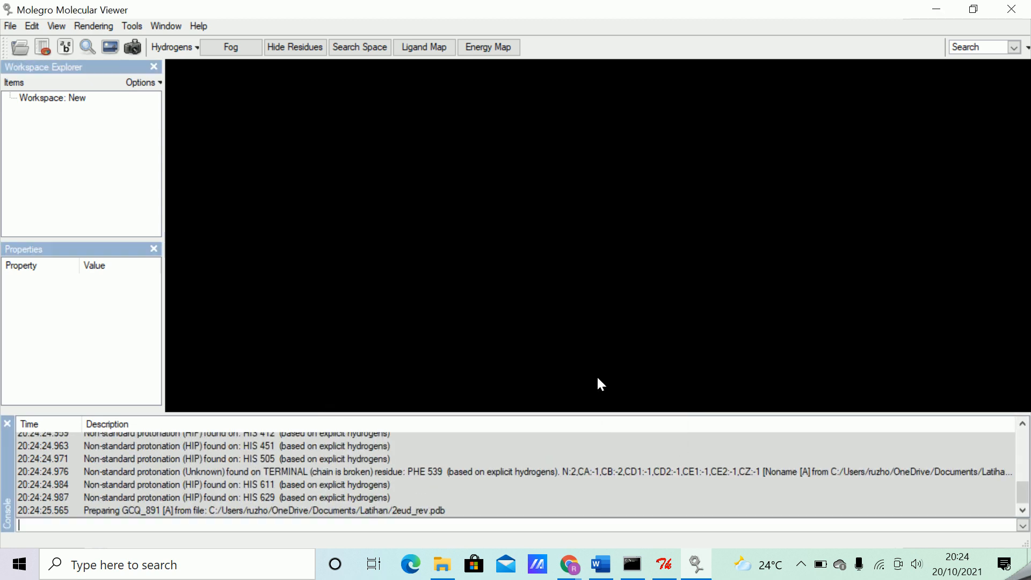
left_click_drag(819, 230, 789, 228)
right_click_drag(771, 204, 767, 225)
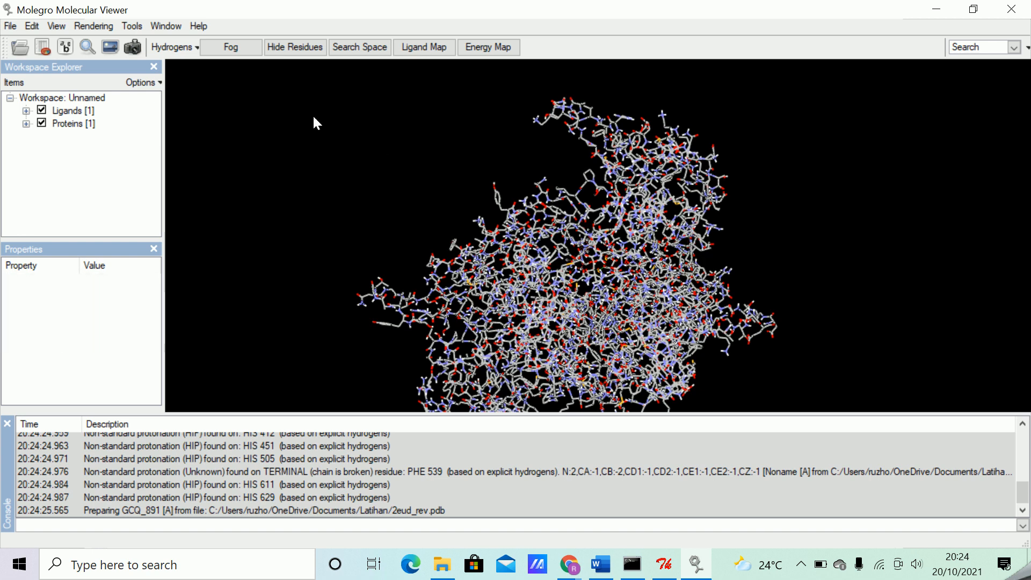
- Start a molecule export that contains only the protein, with the ligands excluded
left_click(10, 29)
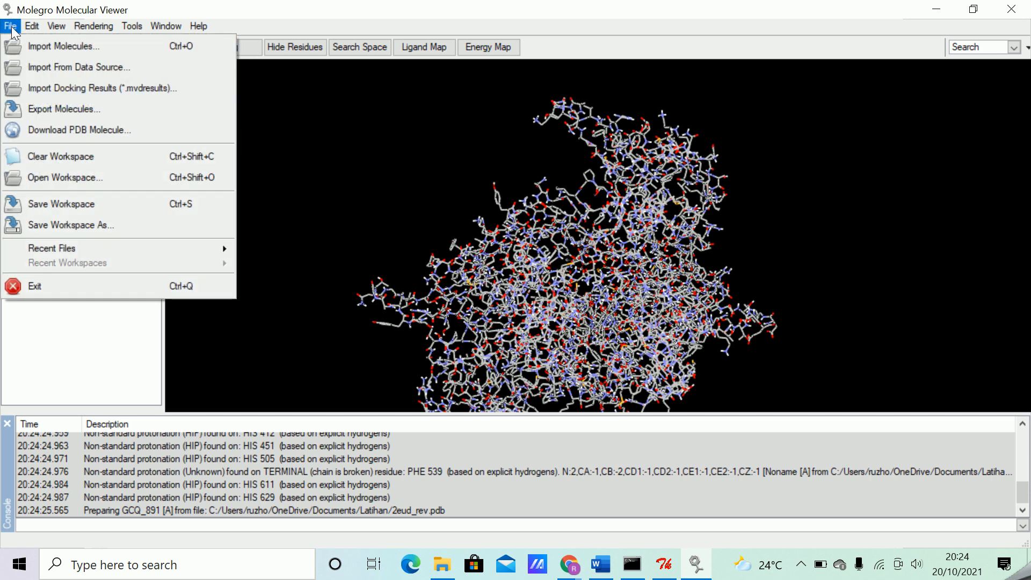
left_click(44, 109)
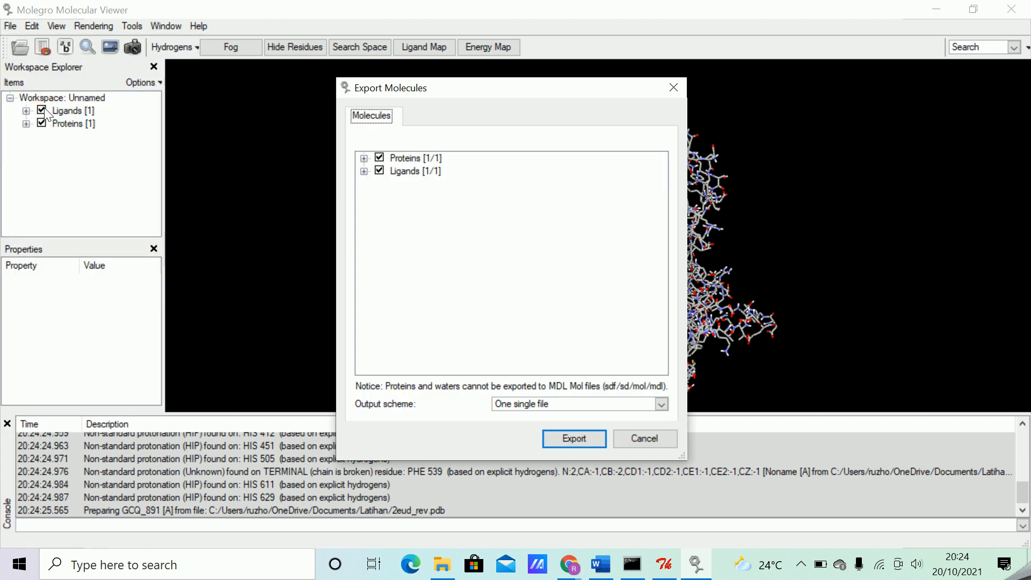
left_click(379, 171)
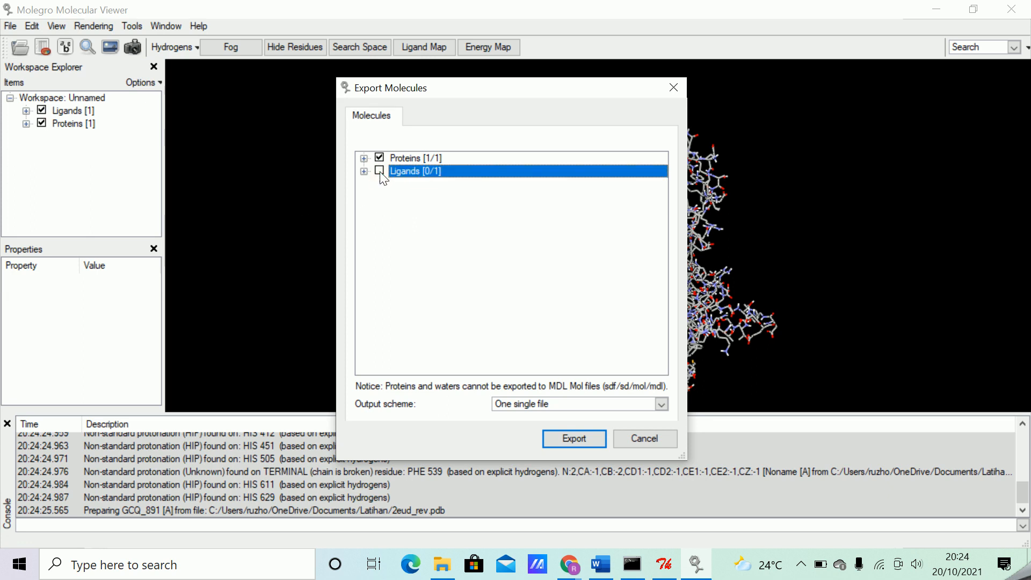
left_click(583, 439)
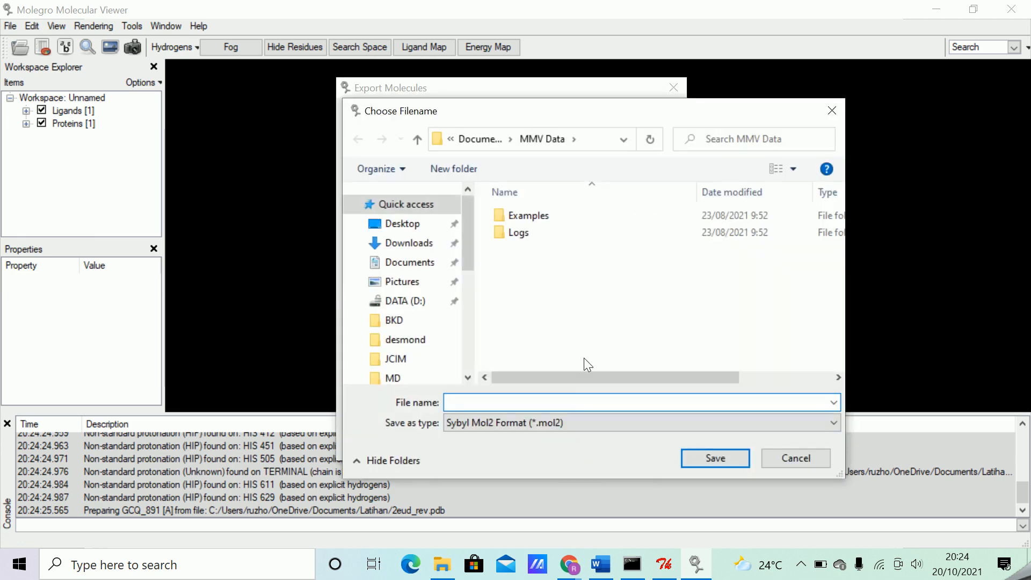
- Choose the Latihan folder in Documents as the destination of the protein export
left_click_drag(467, 248, 467, 254)
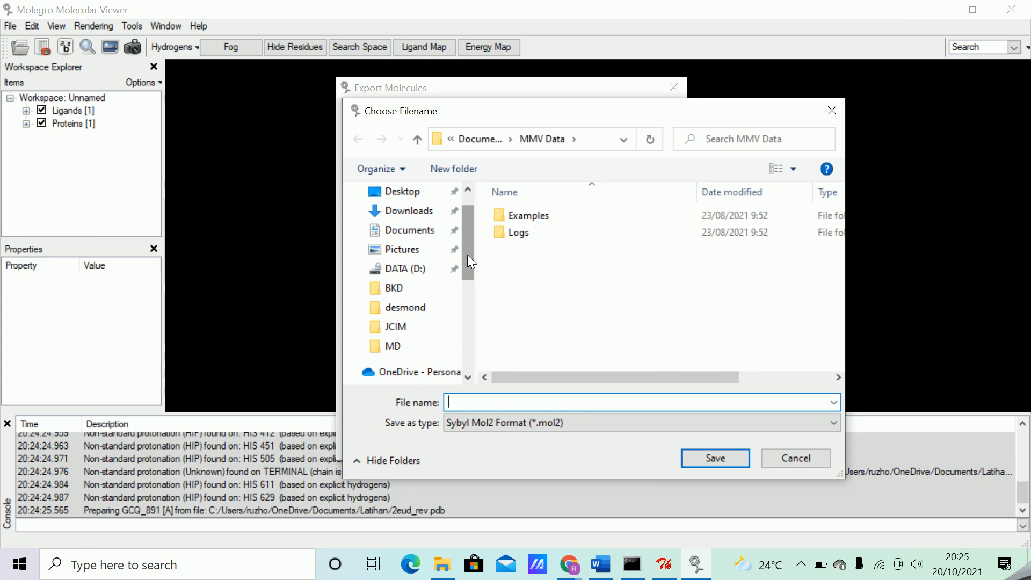
left_click_drag(467, 254, 471, 227)
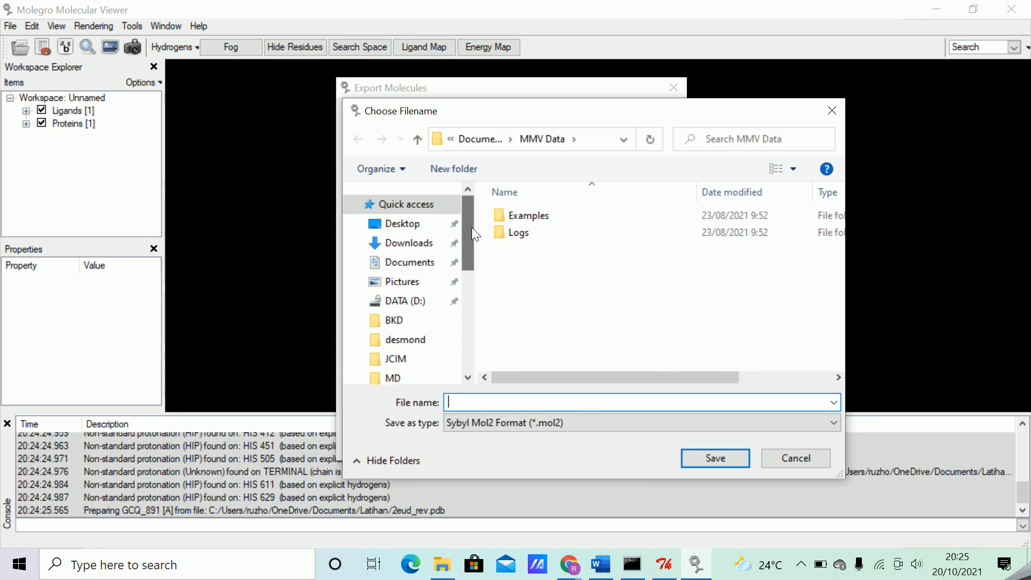
left_click(418, 263)
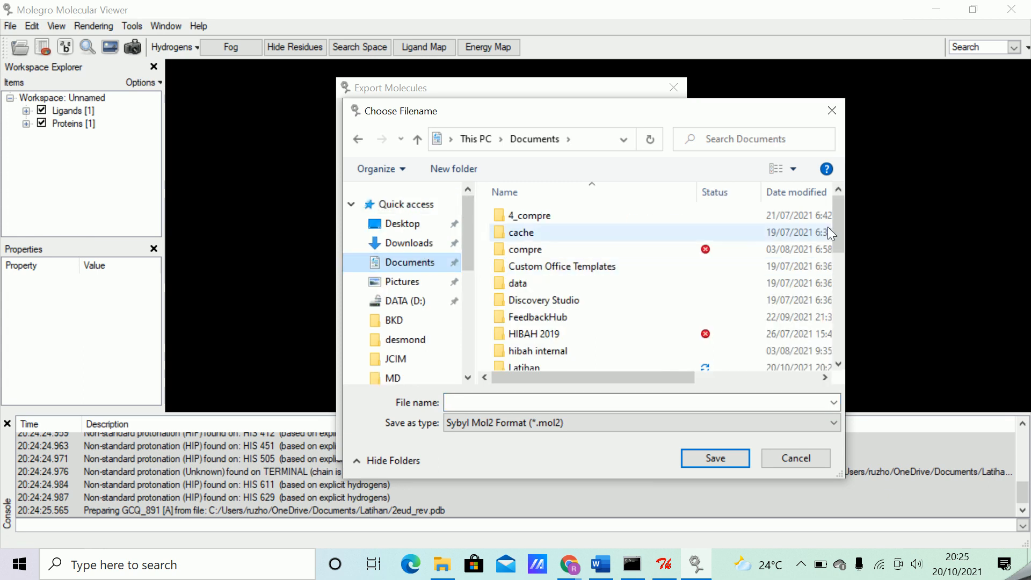
left_click_drag(839, 216, 839, 249)
double_click(537, 269)
- Name the protein file prot, choose the Protein Data Bank (*.pdb *.ent) format and save it
left_click(545, 403)
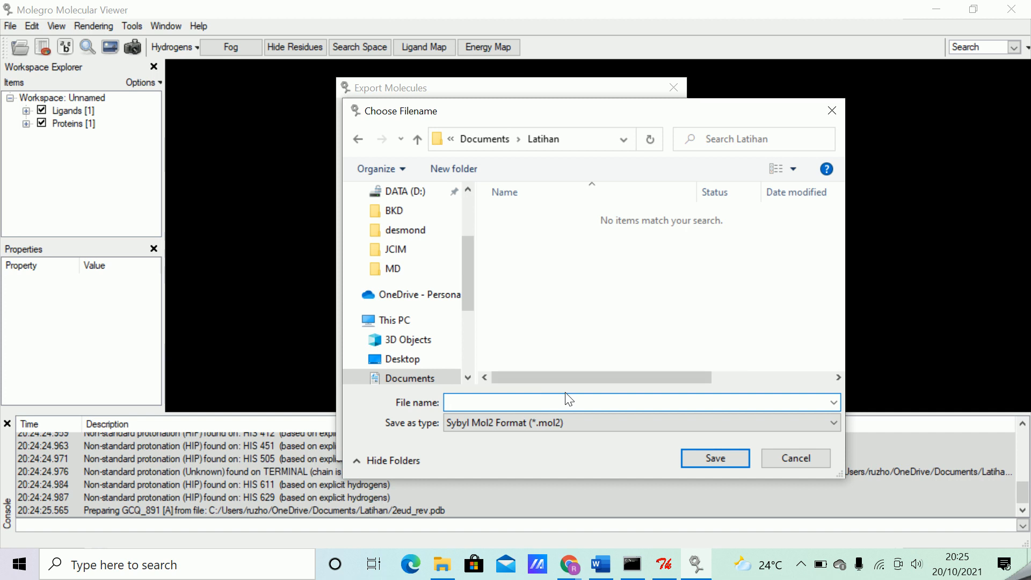
type("prot.pdb")
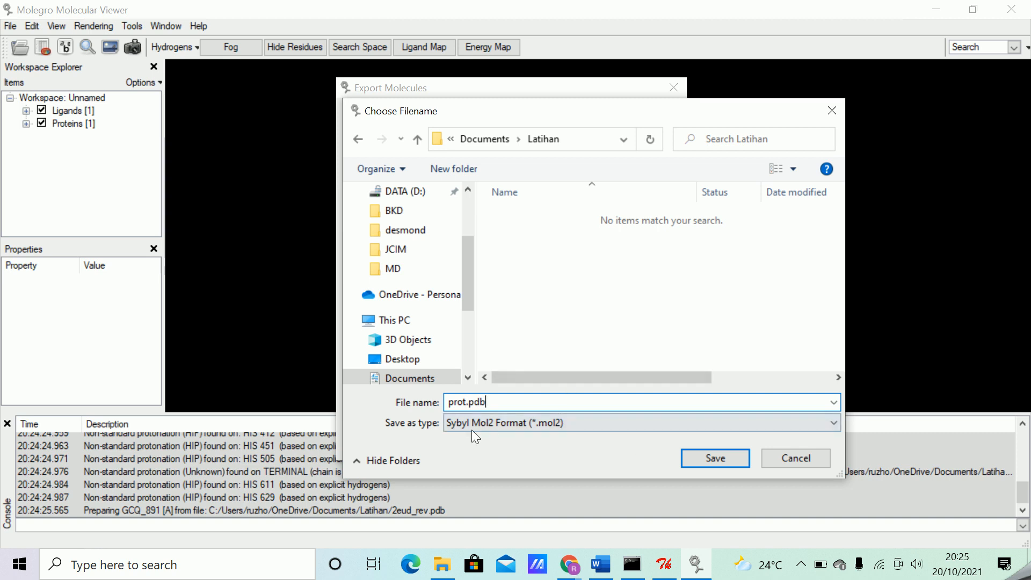
left_click(834, 423)
left_click(560, 450)
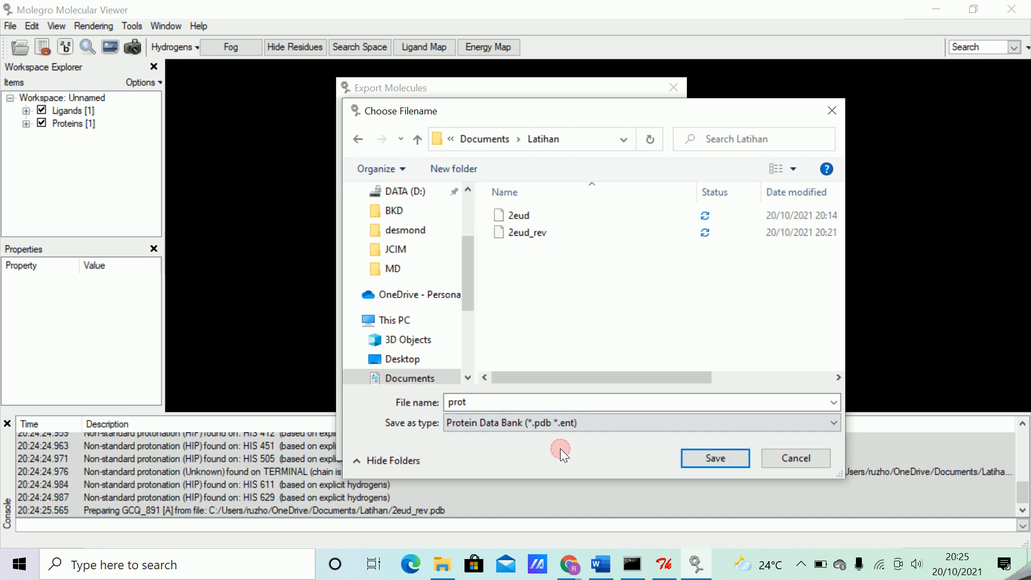
left_click(470, 403)
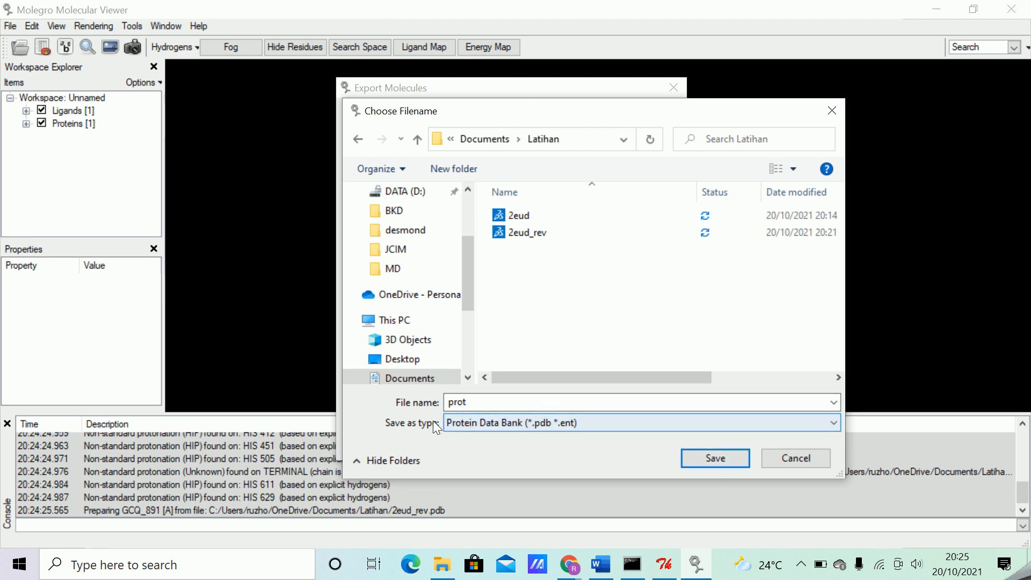
left_click(833, 423)
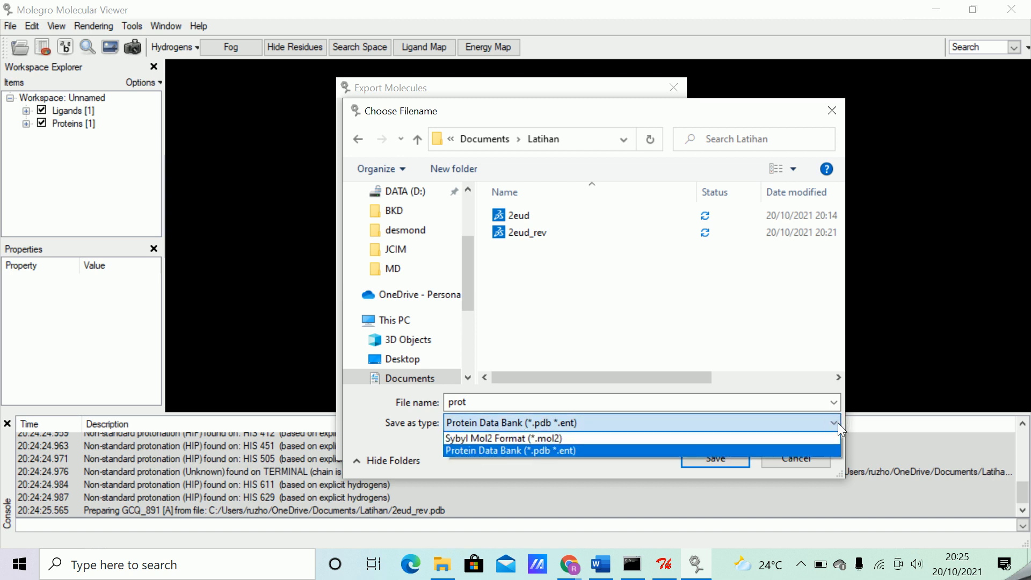
left_click(543, 449)
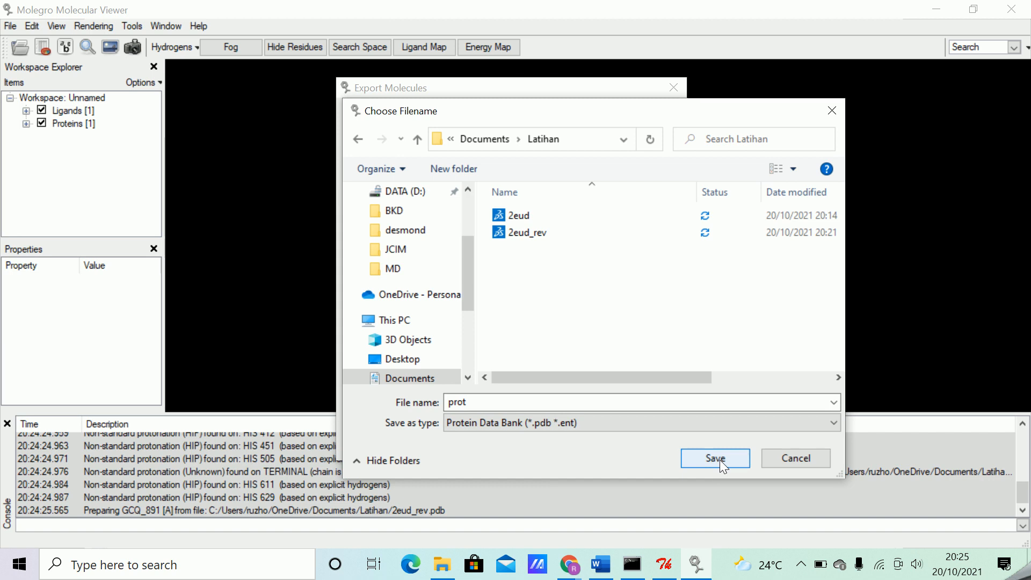
left_click(719, 459)
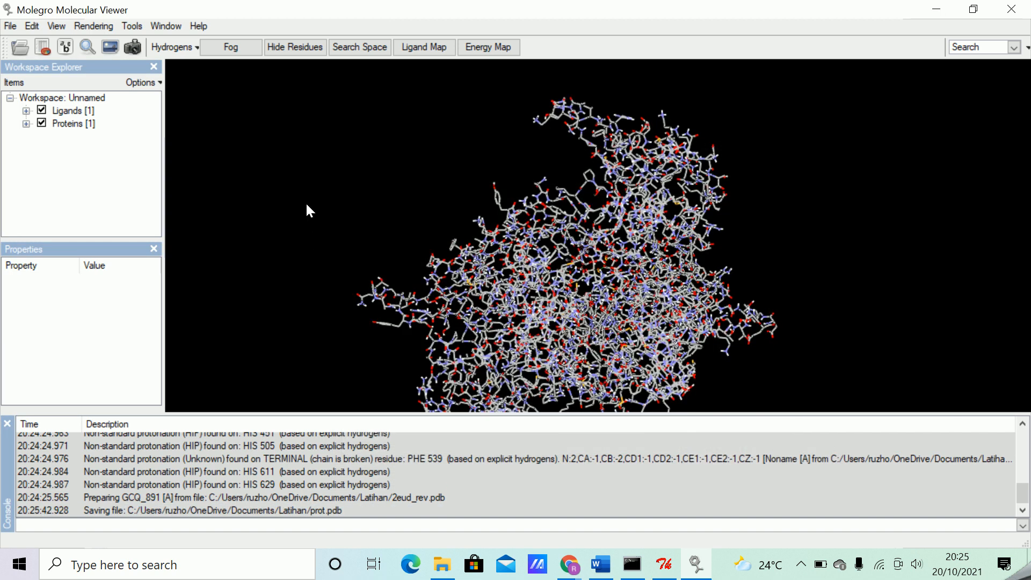
- Export only the ligand to the Latihan folder as lig in Protein Data Bank (*.pdb *.ent) format
left_click(11, 27)
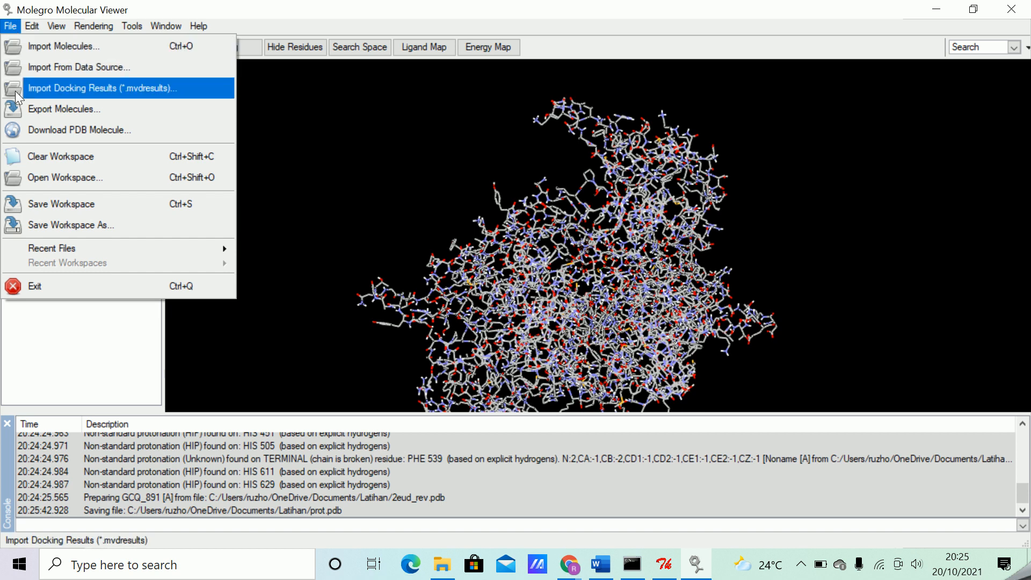
left_click(88, 110)
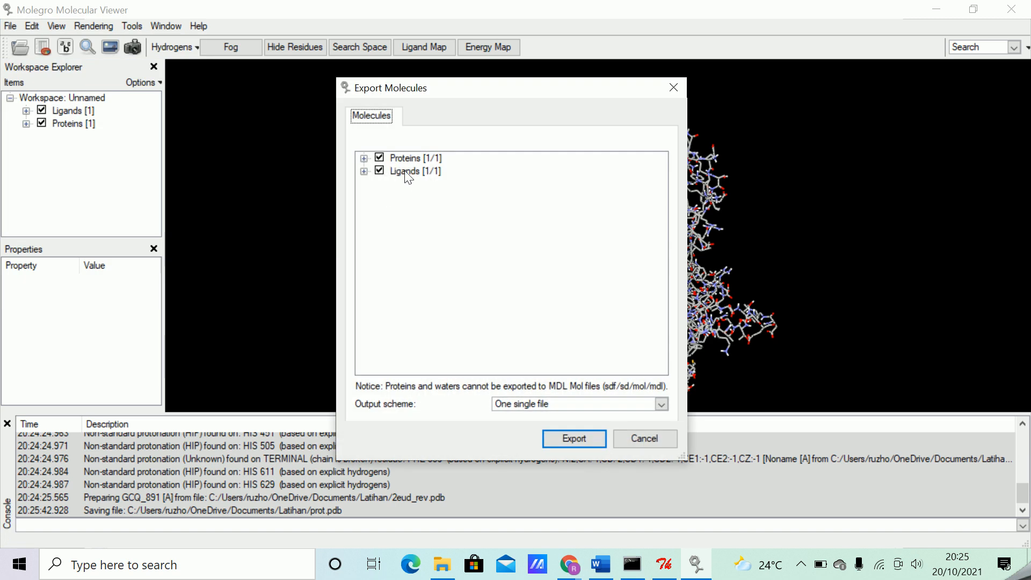
left_click(380, 157)
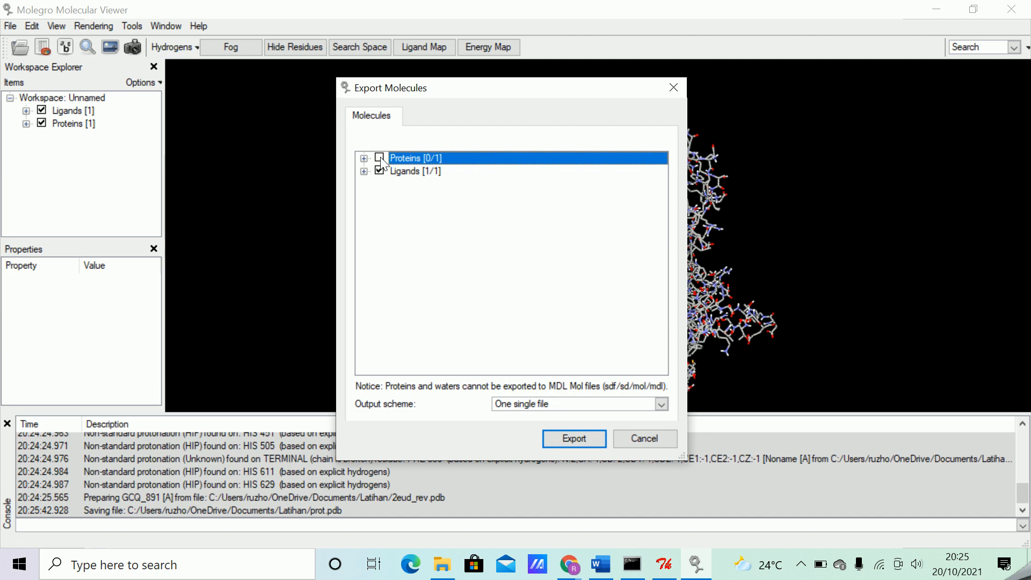
left_click(583, 437)
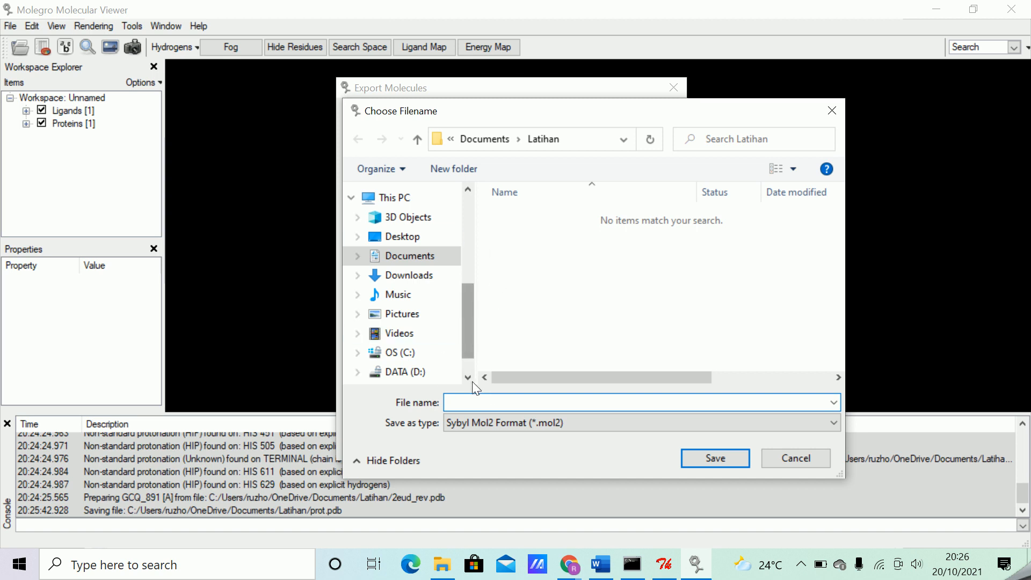
left_click(478, 401)
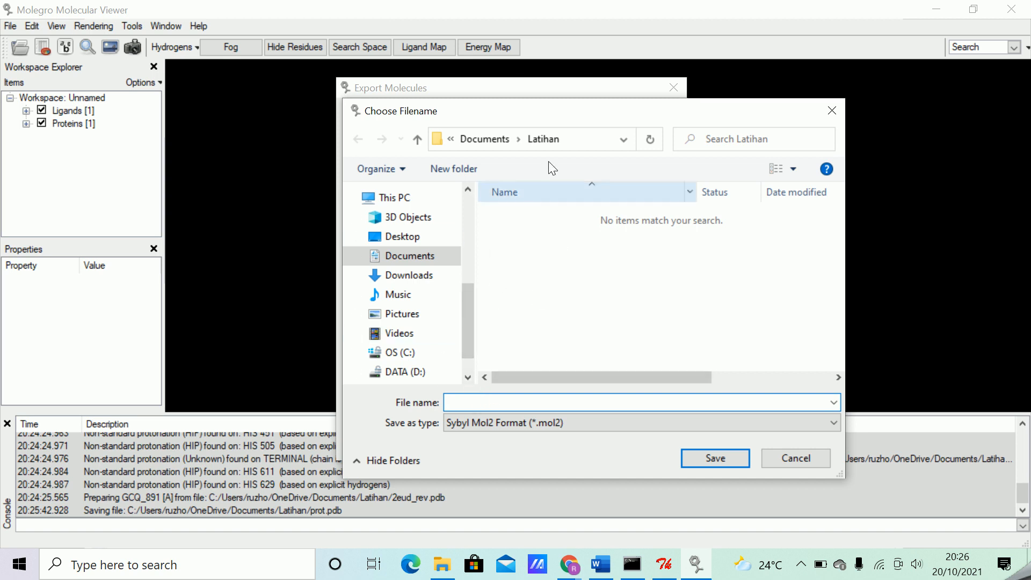
type("lig")
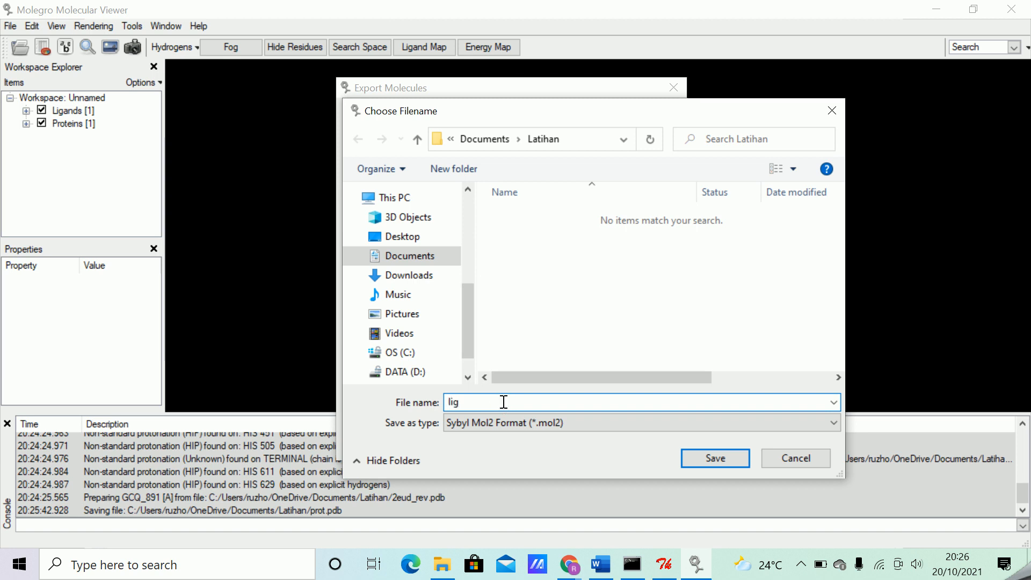
left_click(598, 427)
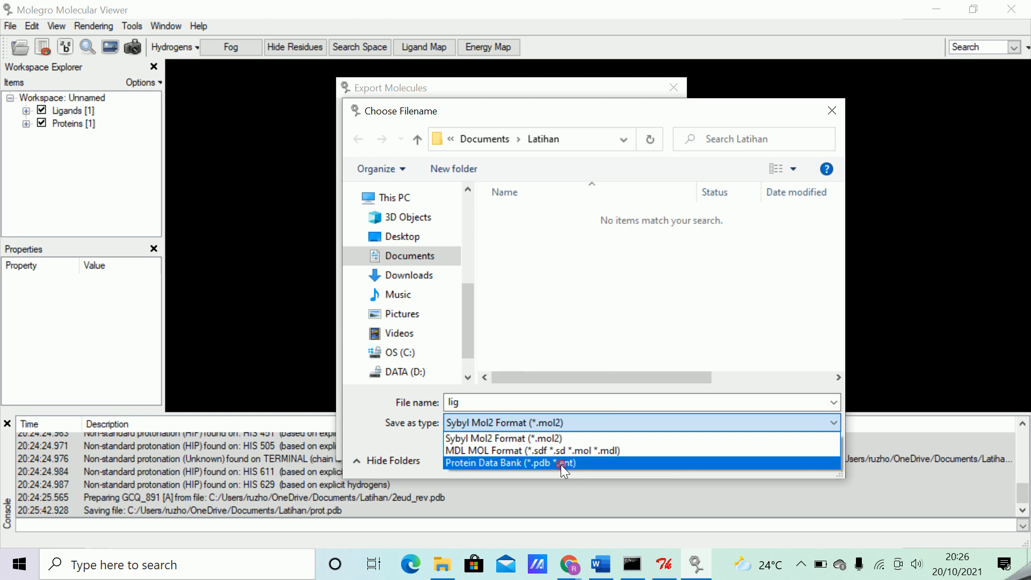
left_click(561, 462)
left_click(714, 457)
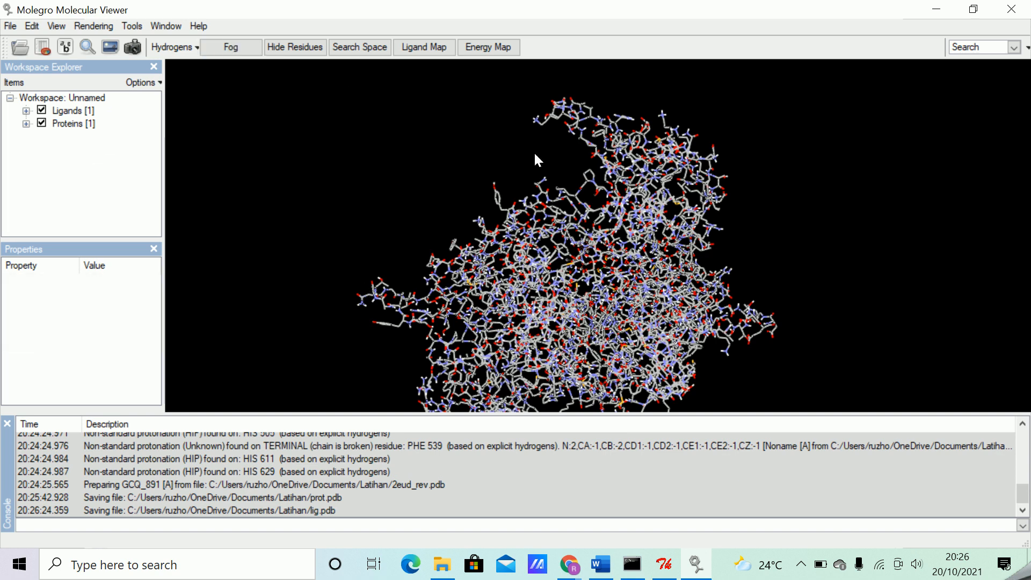
- Quit the viewer without saving the workspace and check the exported lig file in the maximized Latihan folder window
left_click(1017, 14)
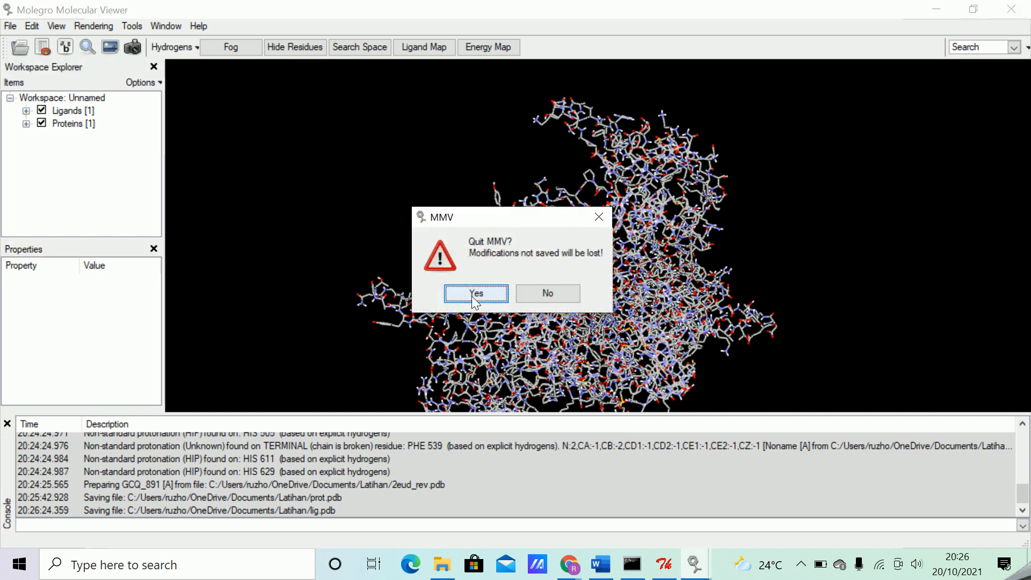
left_click(475, 294)
left_click_drag(847, 58, 631, 38)
left_click(887, 30)
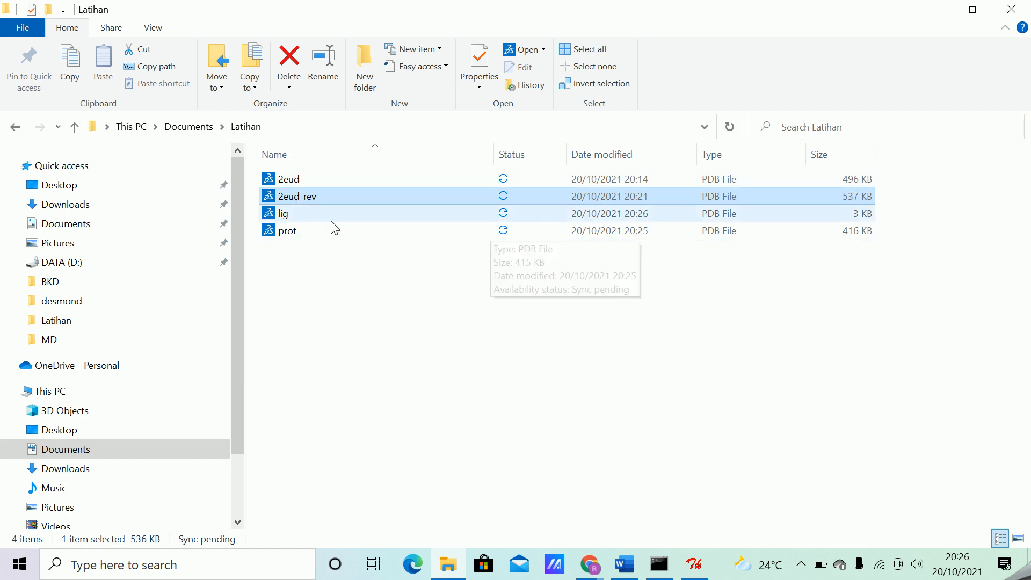
left_click(285, 213)
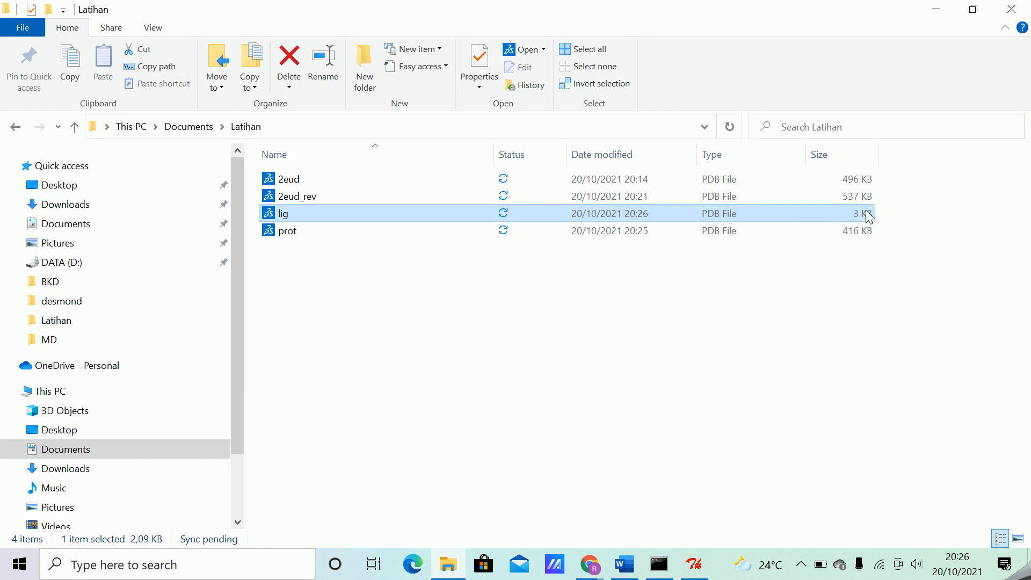
- Check the exported prot file in the Latihan folder, restore the folder window to its smaller size and switch to AutoDockTools
left_click(296, 235)
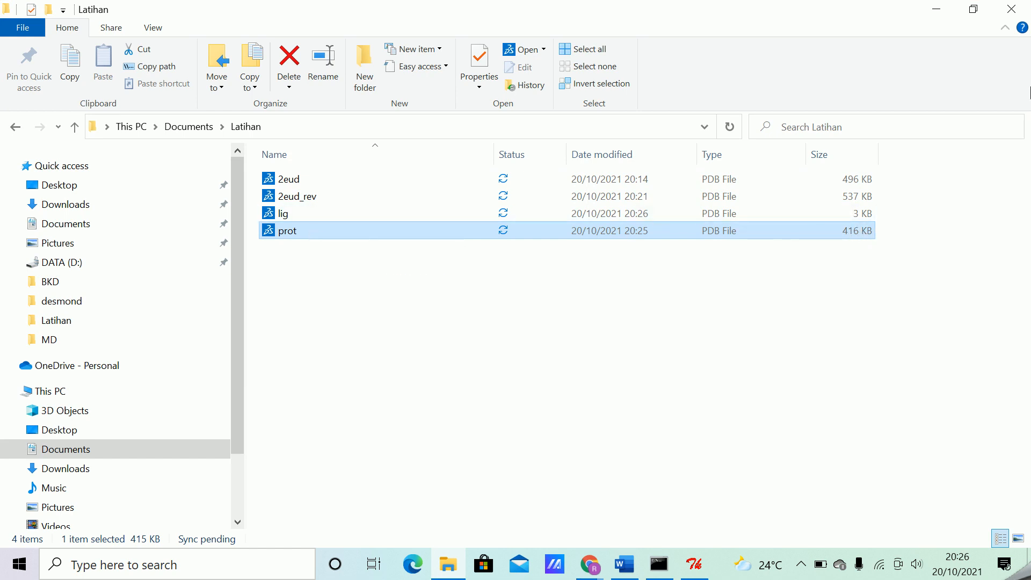
left_click(967, 17)
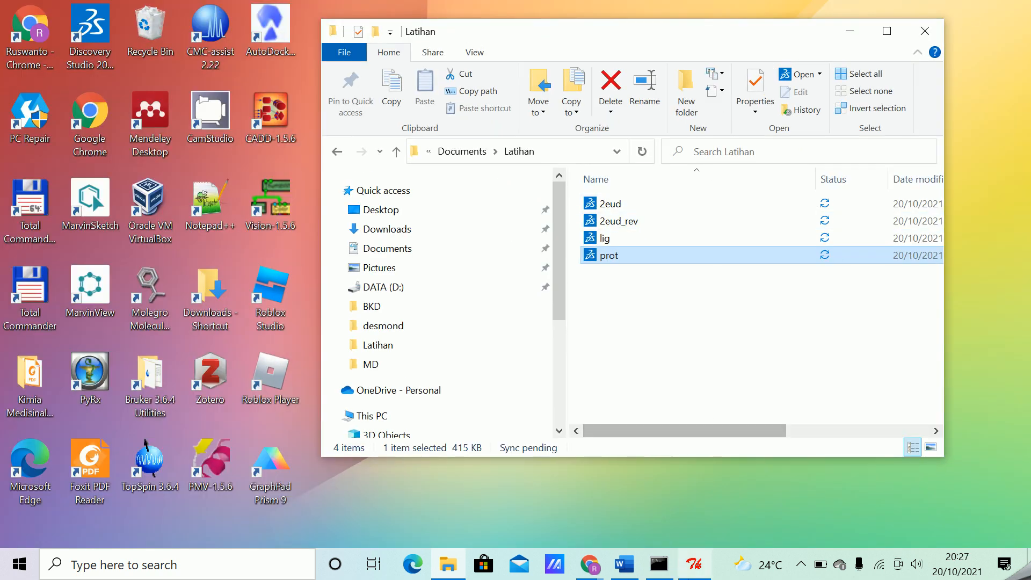
left_click(703, 569)
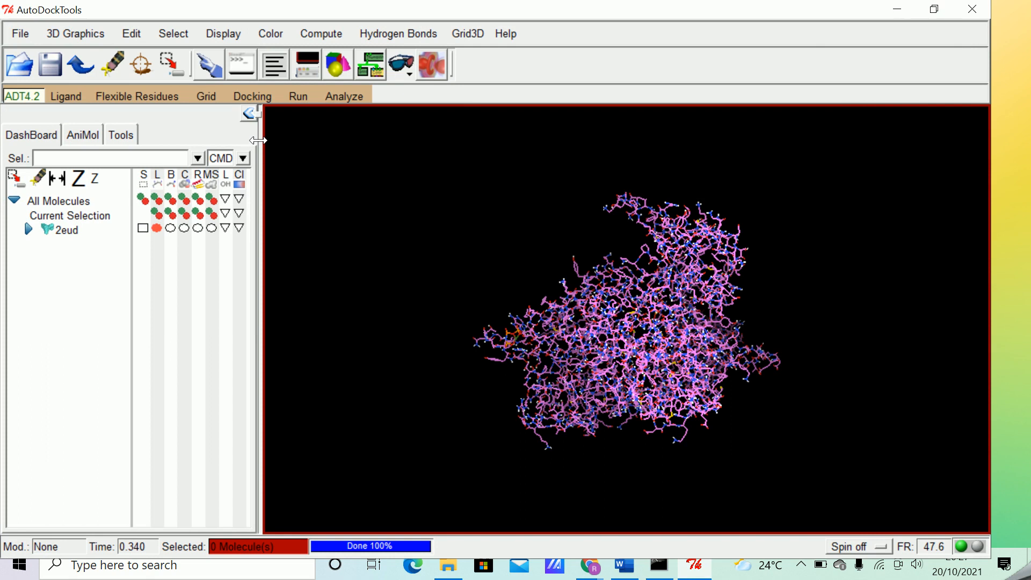
- Load lig from the Latihan folder as the AutoDock4 ligand, with the file type set to PDB files (*.pdb), and accept its setup summary
left_click(73, 96)
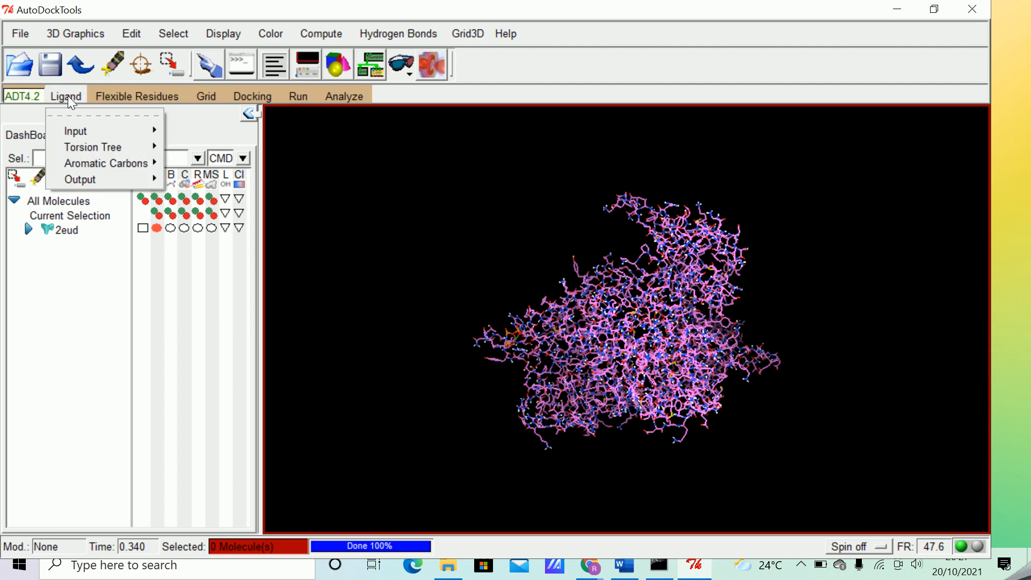
mouse_move(81, 129)
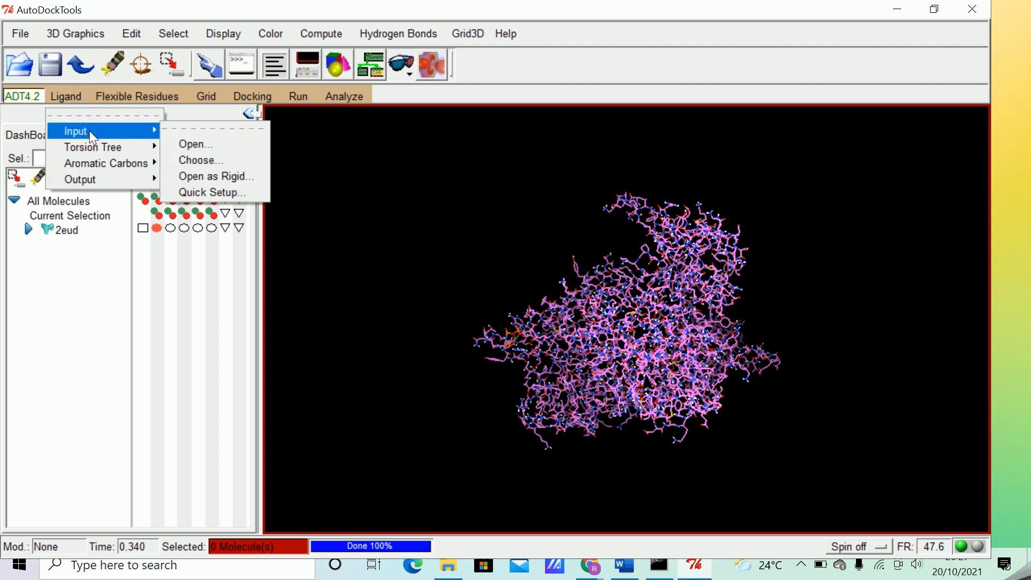
left_click(196, 145)
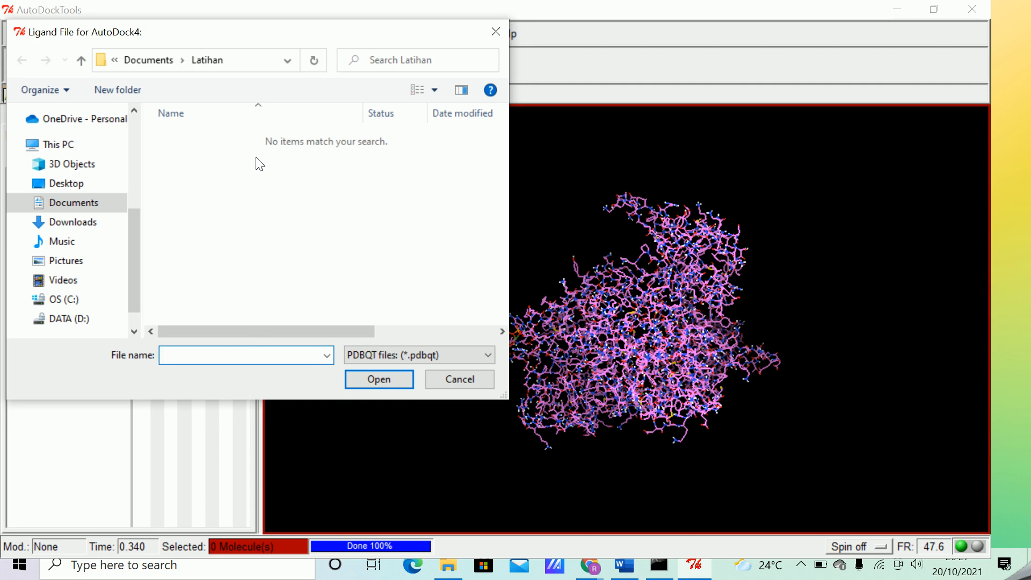
left_click(487, 354)
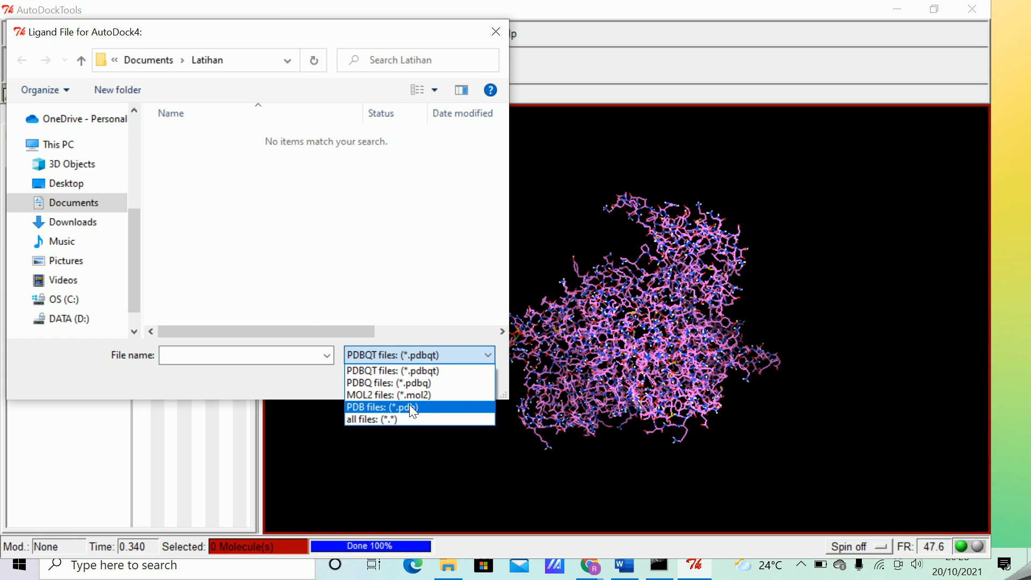
left_click(392, 417)
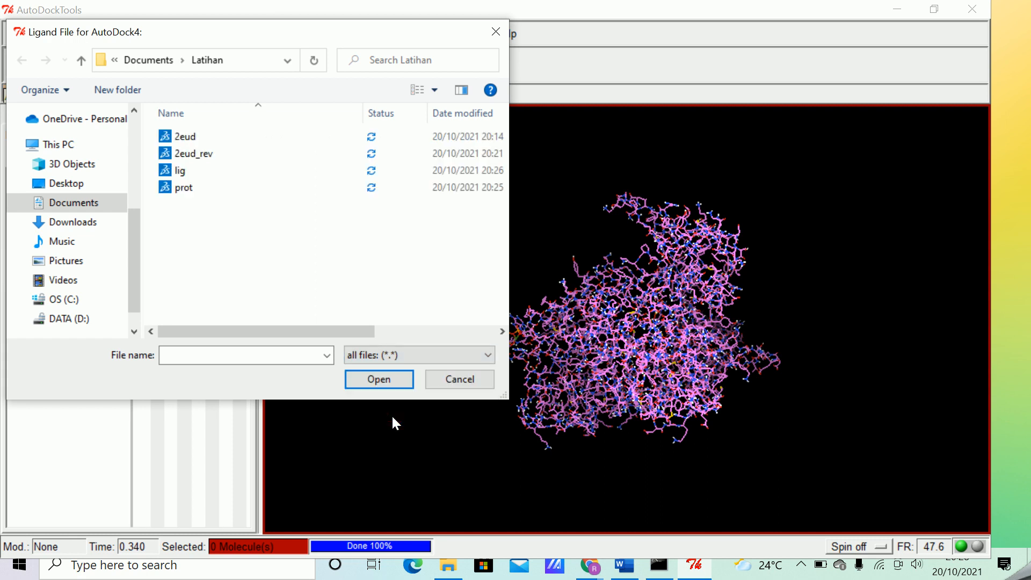
left_click(181, 169)
left_click(486, 352)
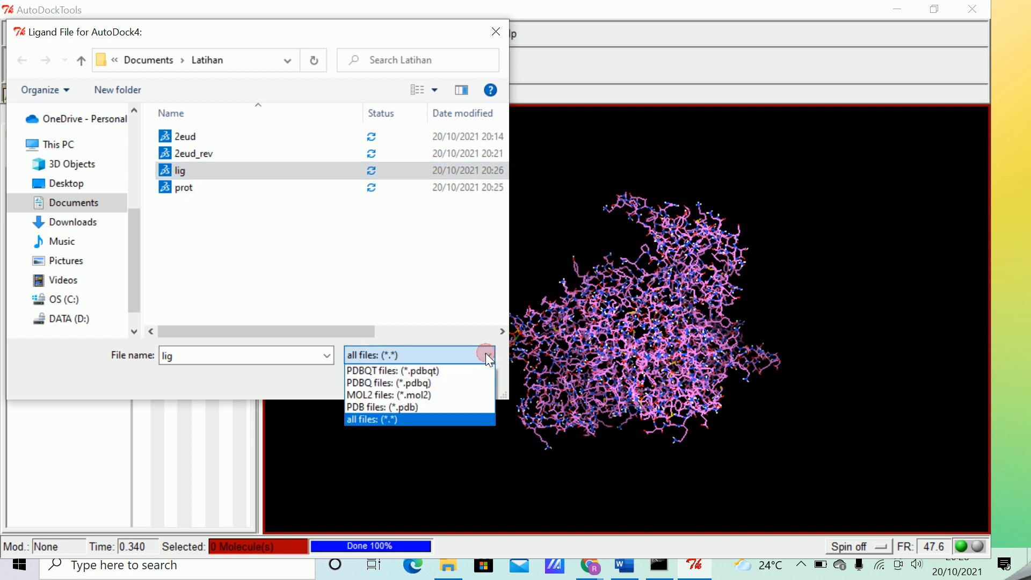
left_click(419, 408)
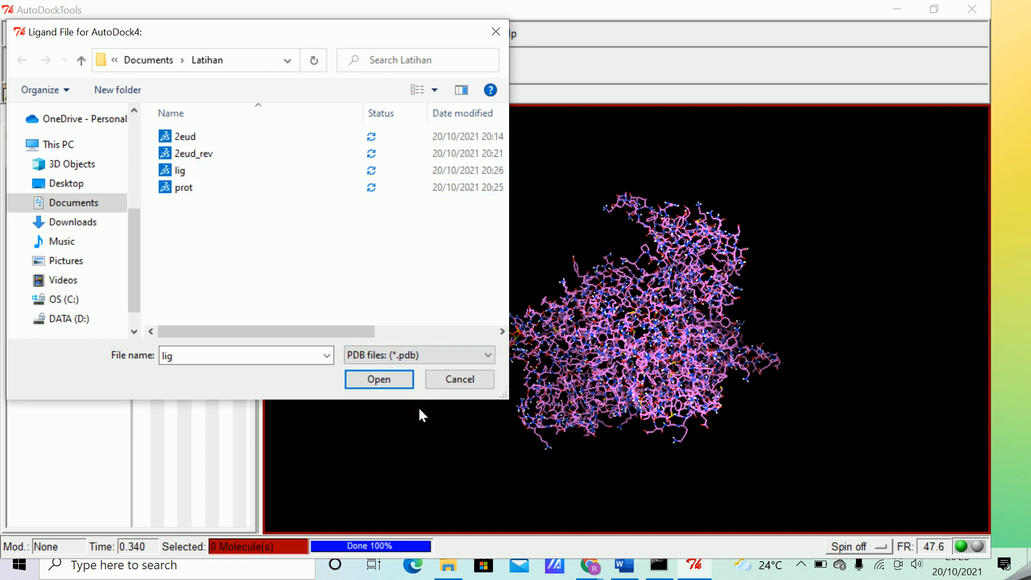
left_click(186, 171)
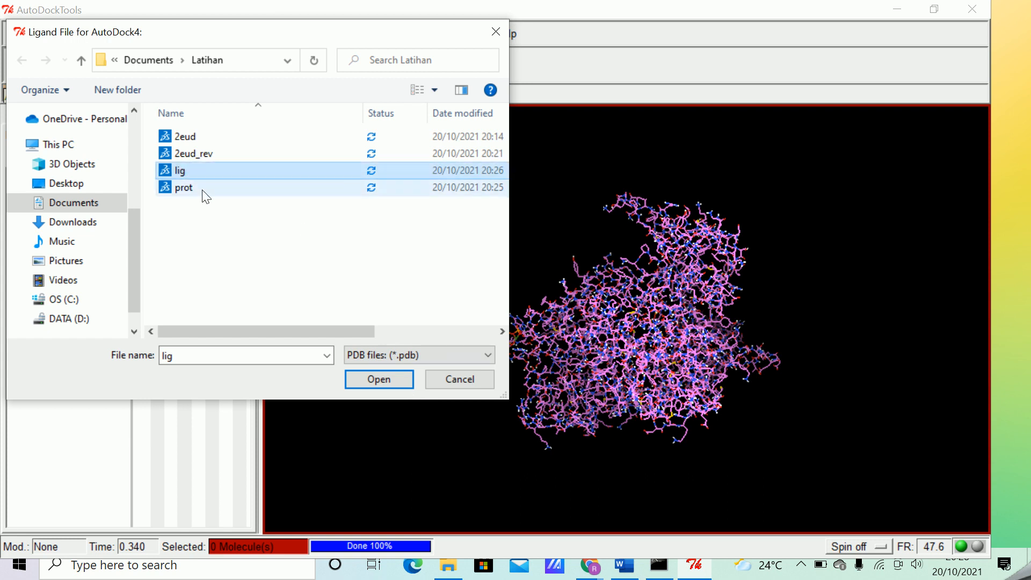
left_click(388, 379)
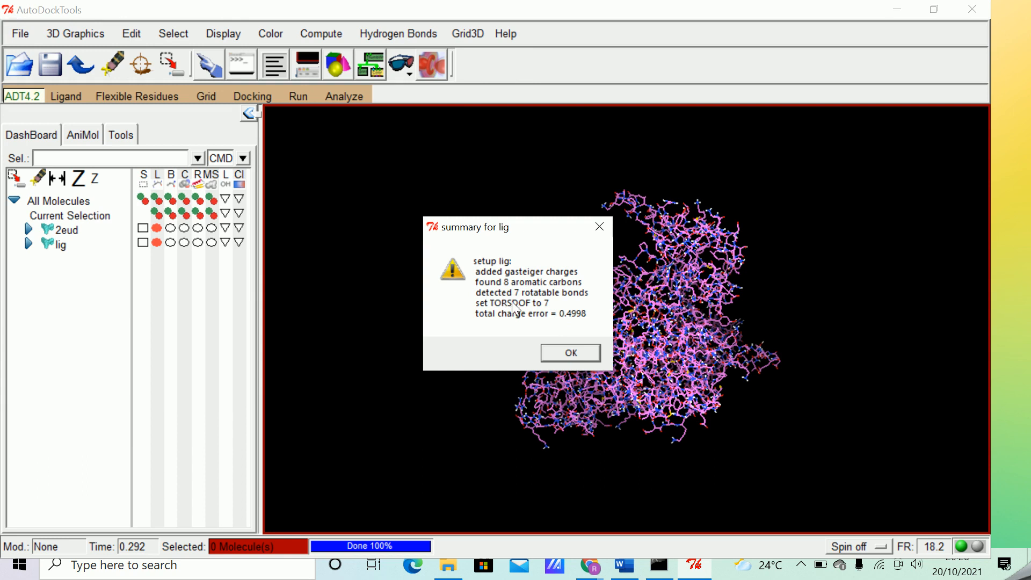
left_click(569, 354)
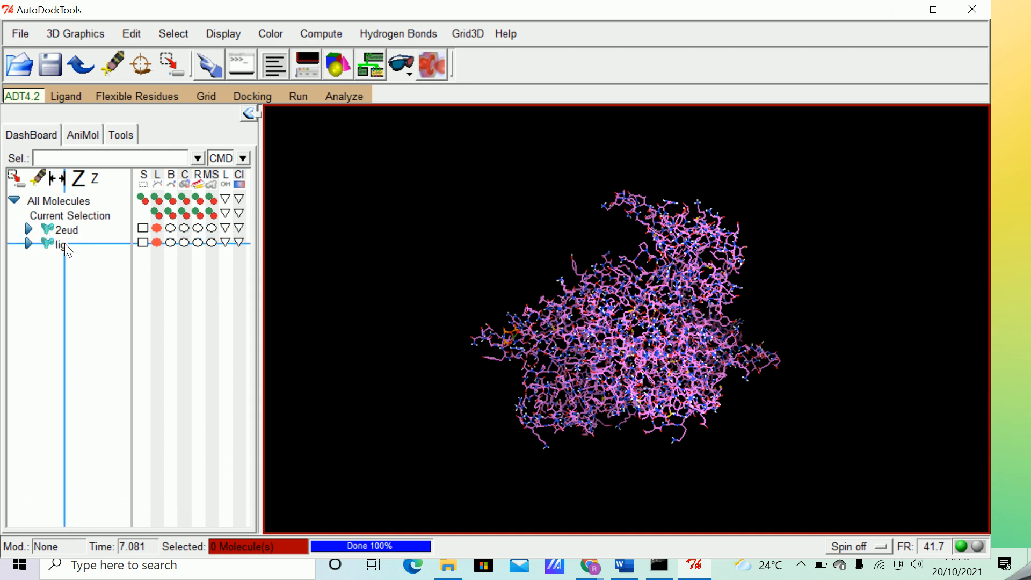
- Detect the root of the ligand's torsion tree automatically
left_click(70, 98)
mouse_move(78, 133)
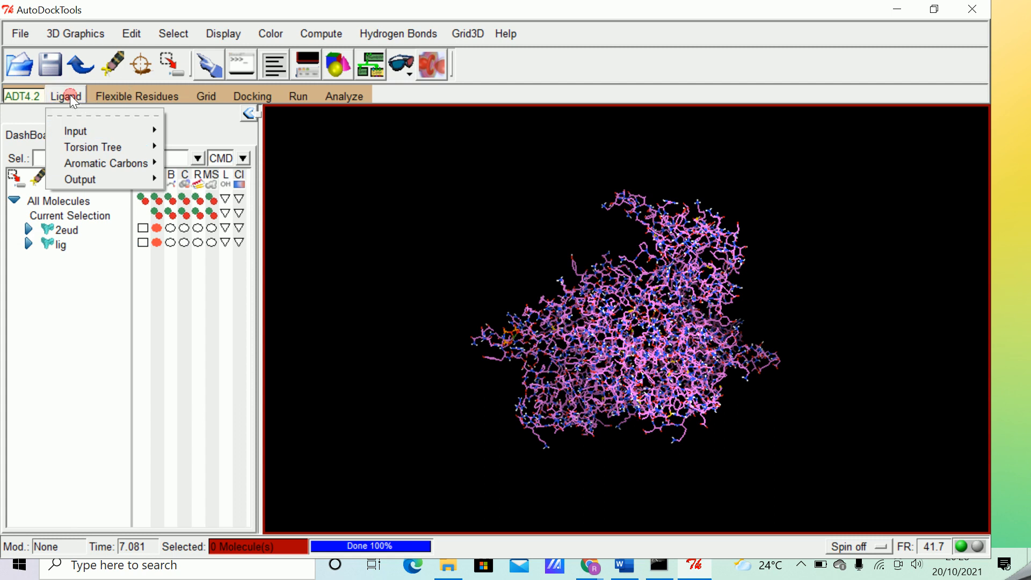
mouse_move(92, 152)
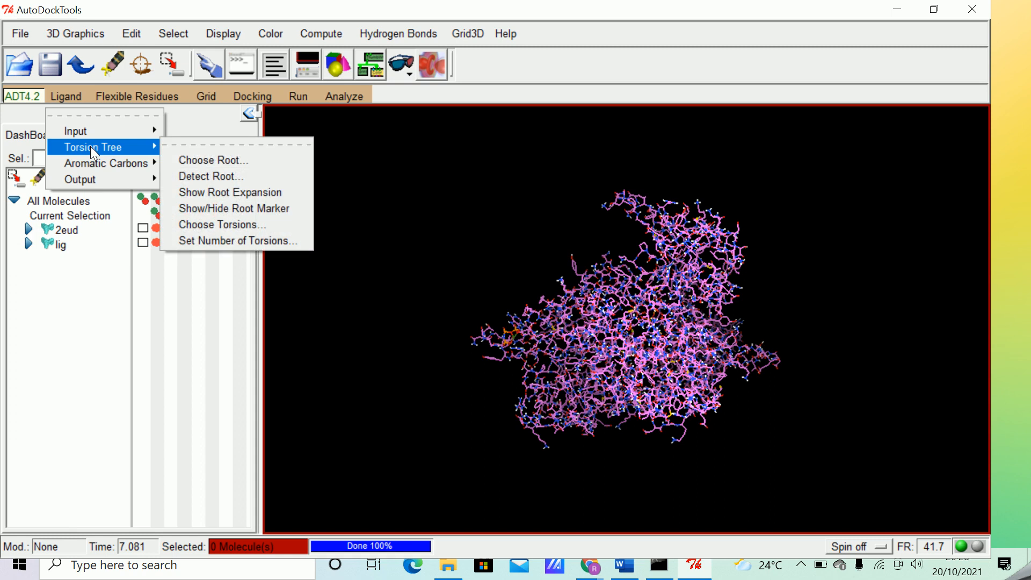
left_click(223, 178)
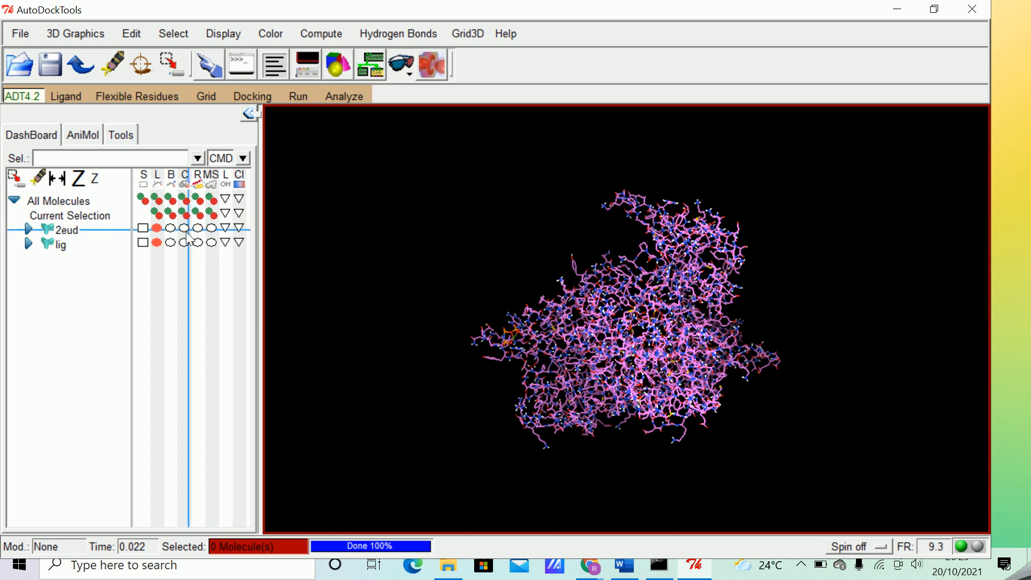
- Hide the 2eud lines and examine the ligand up close from different angles, comparing it with 2eud redisplayed before hiding the protein again
left_click(156, 227)
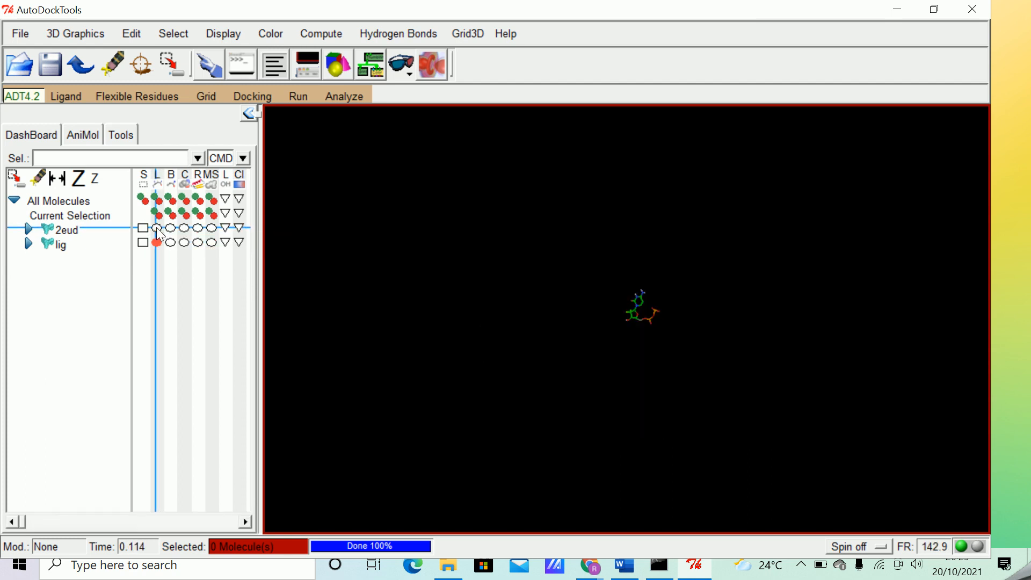
scroll(558, 307, "up", 5)
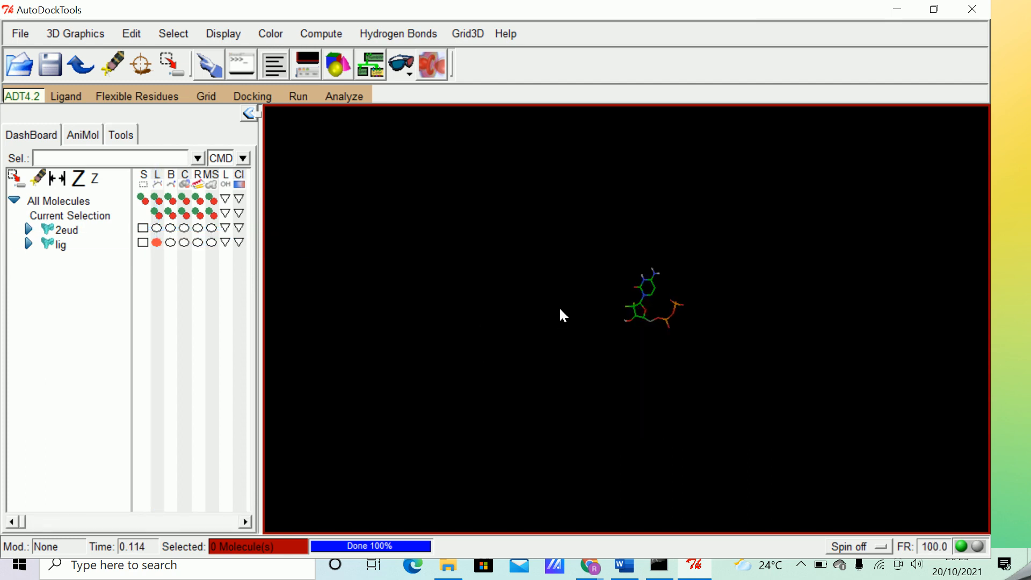
scroll(557, 307, "up", 5)
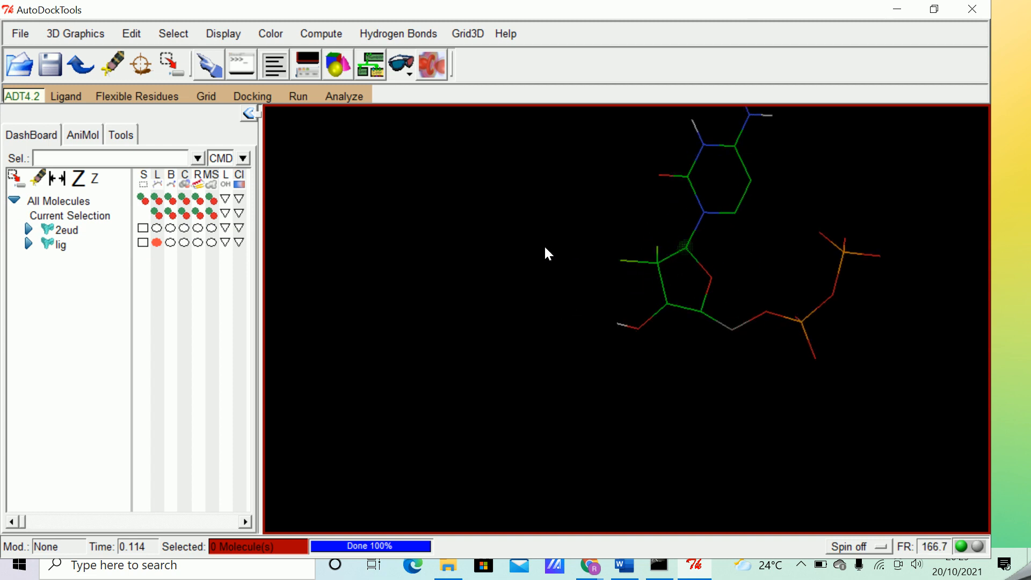
scroll(525, 245, "down", 2)
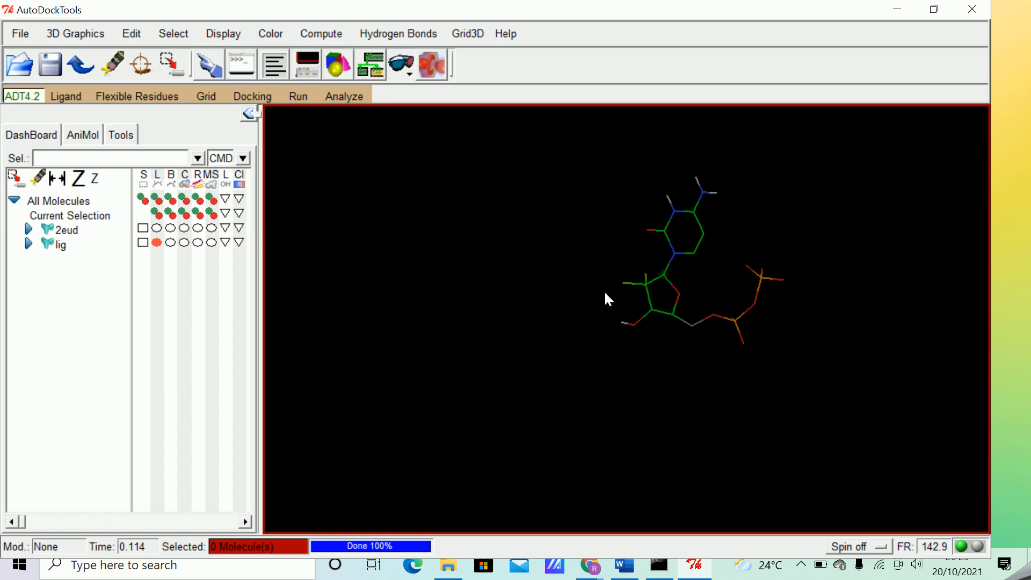
scroll(601, 295, "up", 3)
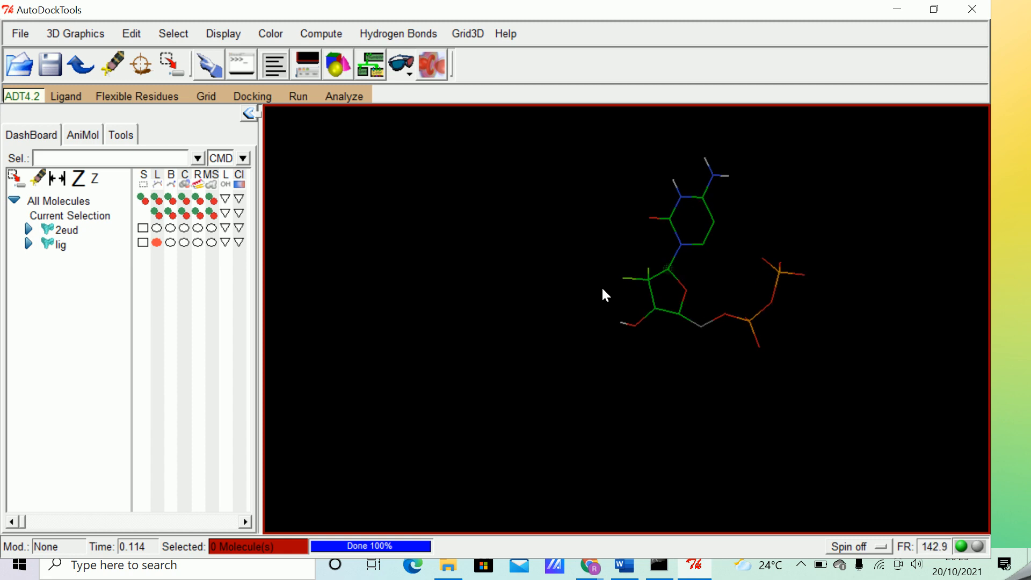
scroll(603, 294, "down", 1)
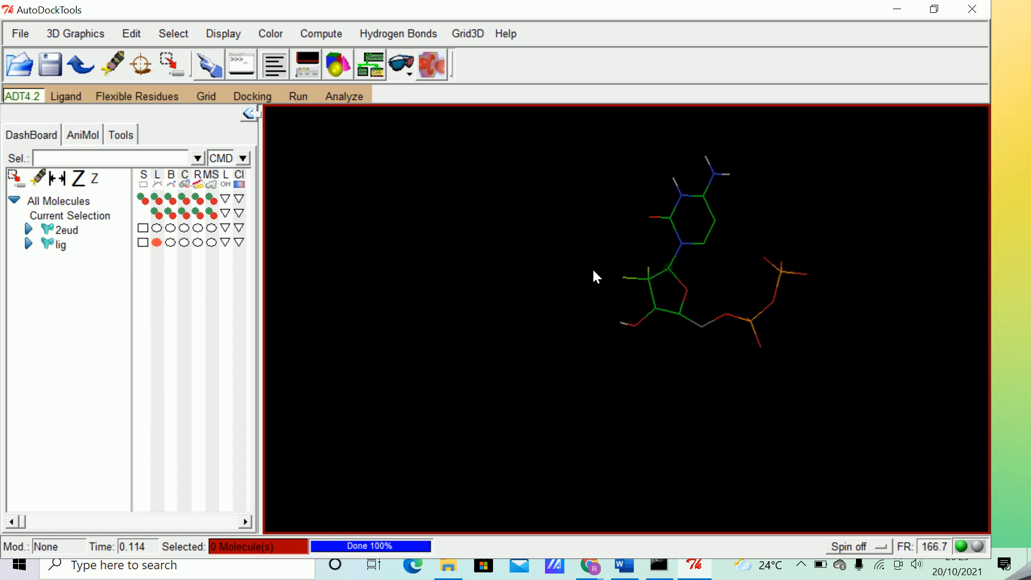
left_click_drag(593, 270, 577, 296)
middle_click_drag(577, 297, 495, 331)
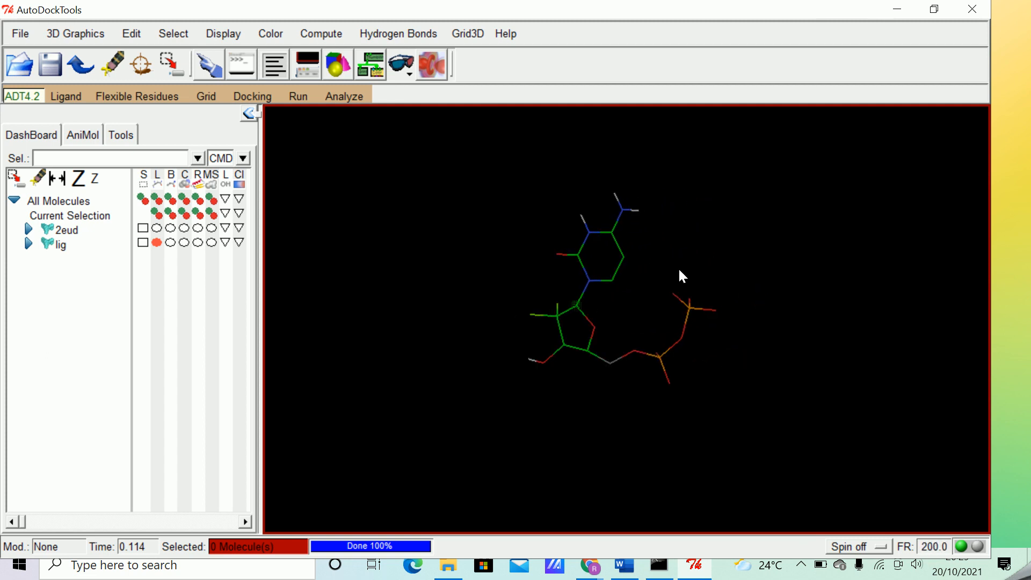
left_click_drag(675, 309, 525, 301)
left_click_drag(715, 266, 652, 242)
scroll(651, 240, "up", 3)
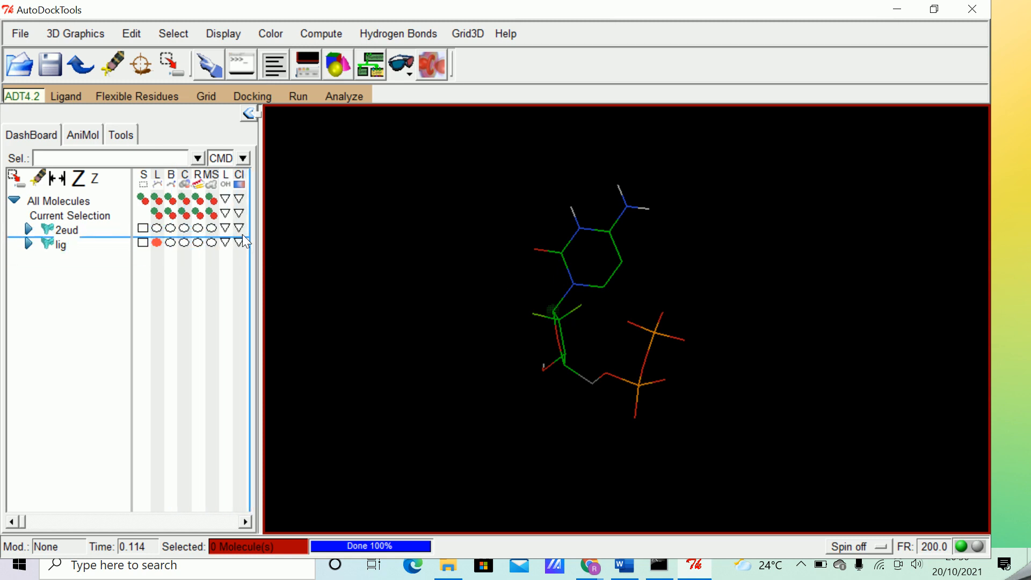
left_click(157, 228)
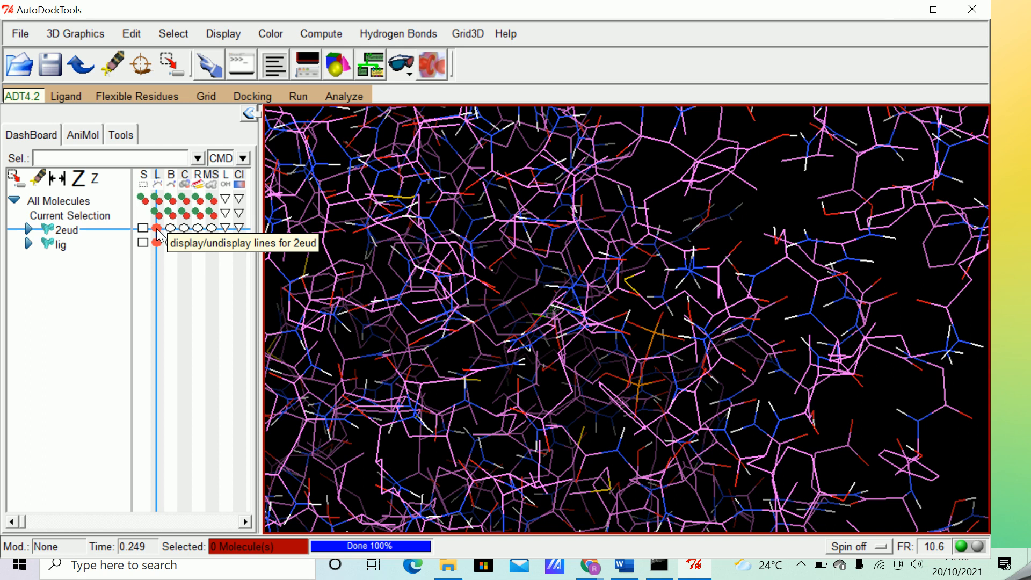
left_click(157, 228)
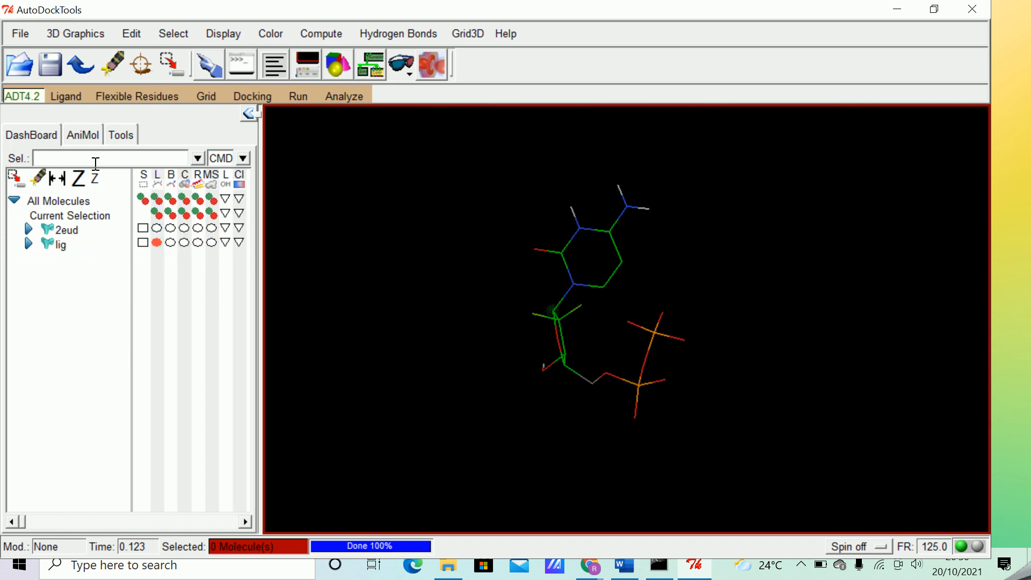
- Review the ligand's rotatable bonds with Choose Torsions and accept the torsion count without changing any bond
left_click(66, 95)
mouse_move(88, 146)
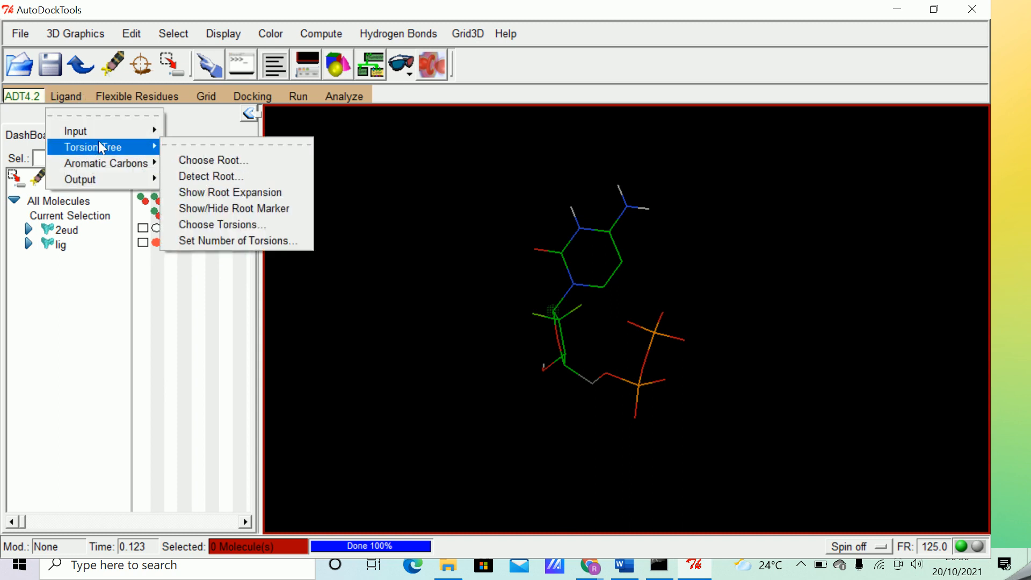
left_click(68, 97)
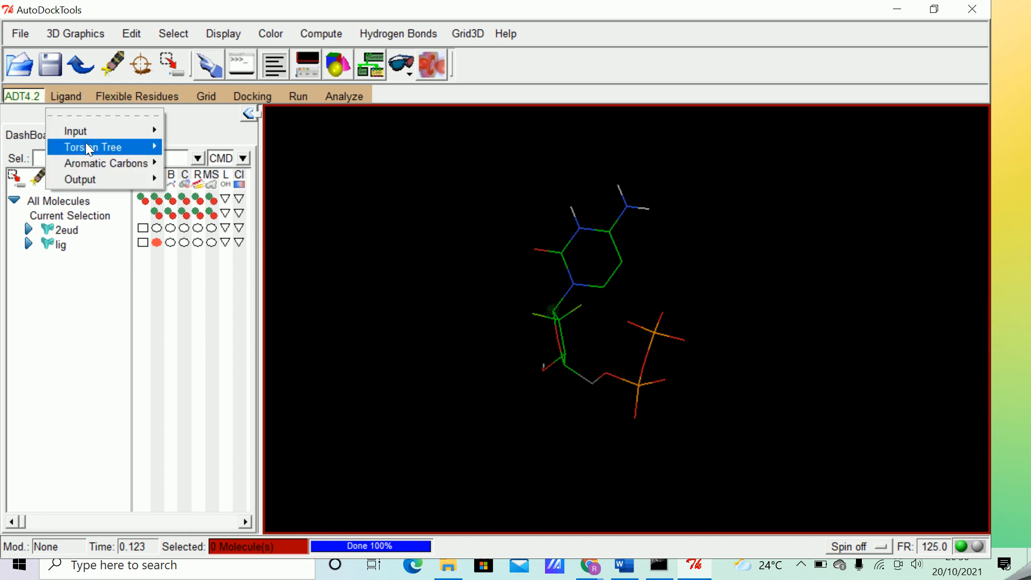
mouse_move(86, 146)
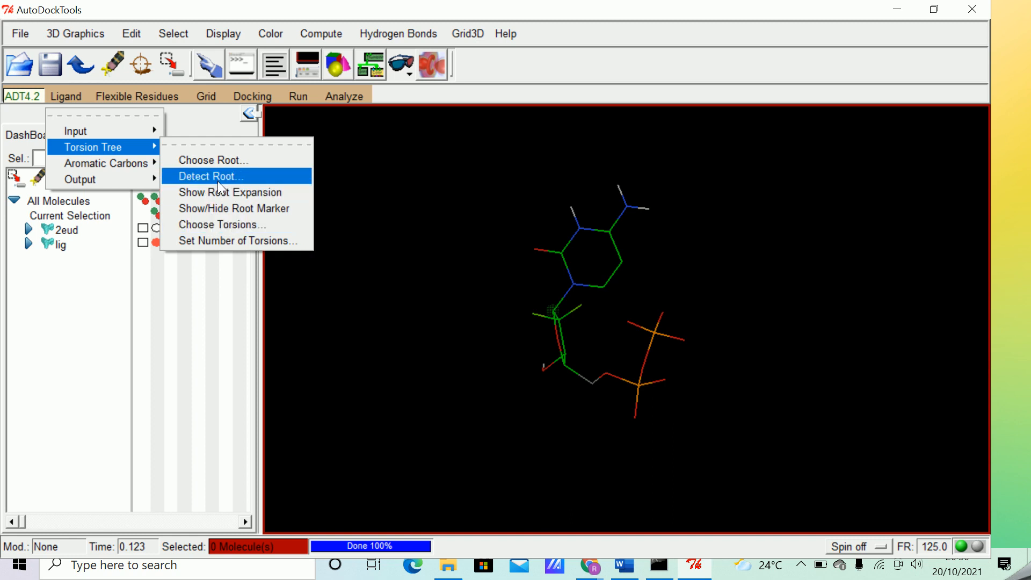
left_click(217, 226)
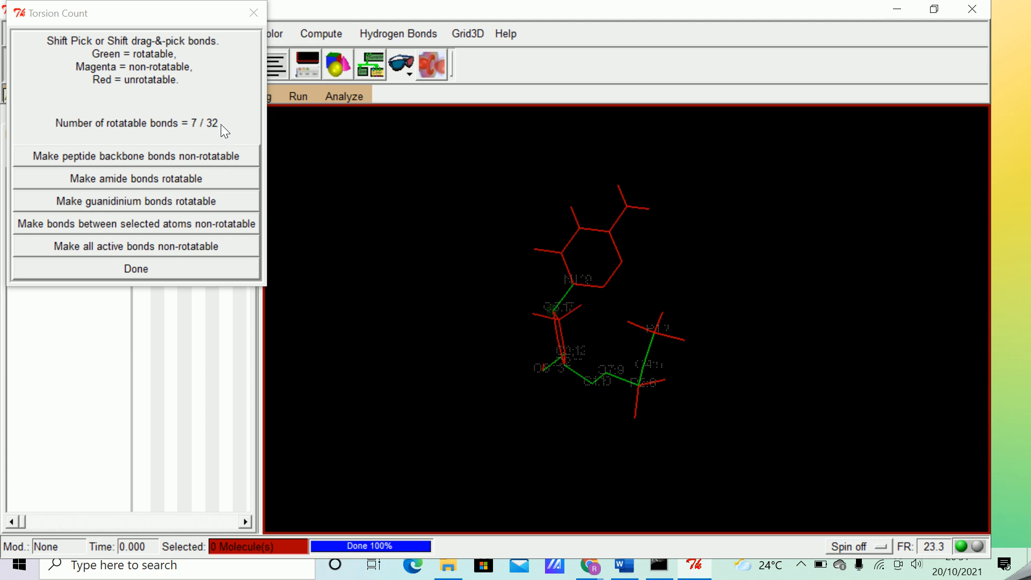
left_click(148, 266)
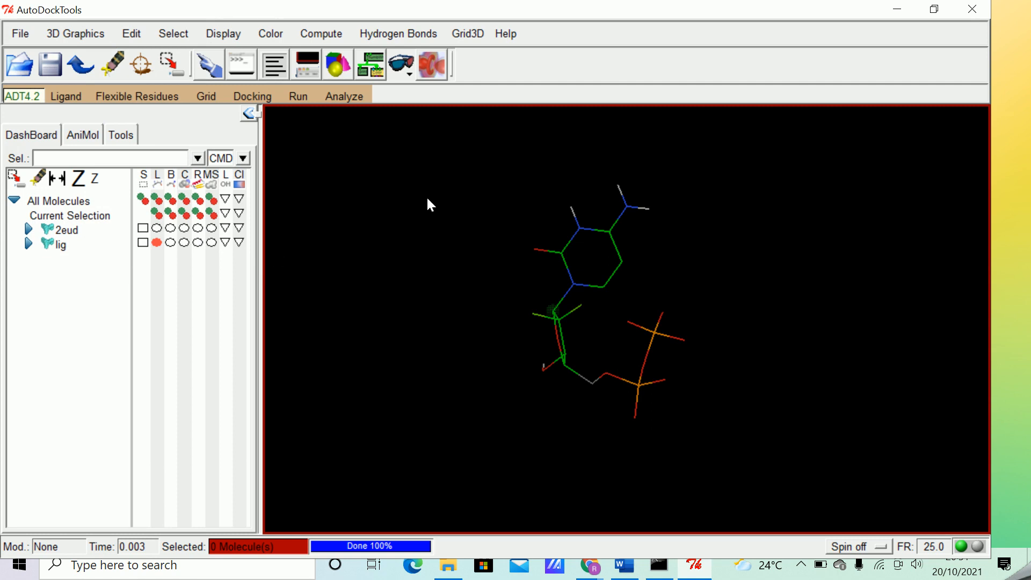
- Save the prepared ligand in PDBQT format as lig.pdbqt in the Latihan folder
left_click(79, 97)
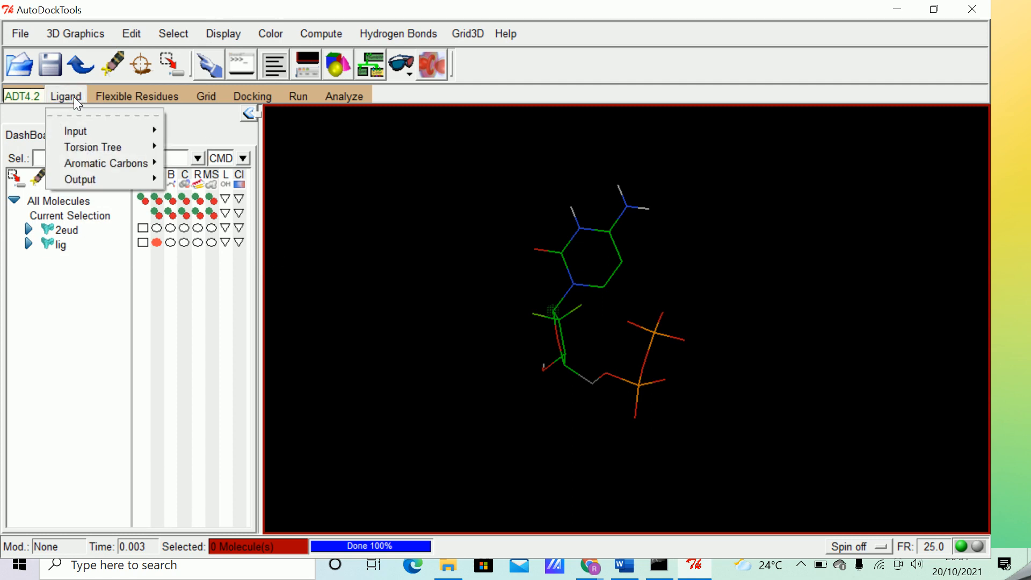
mouse_move(114, 181)
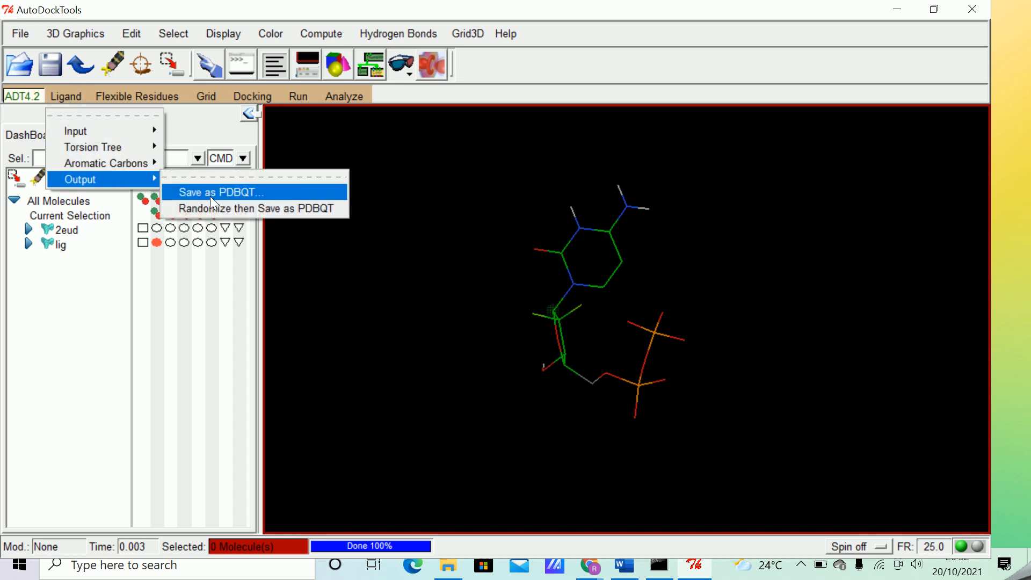
left_click(211, 192)
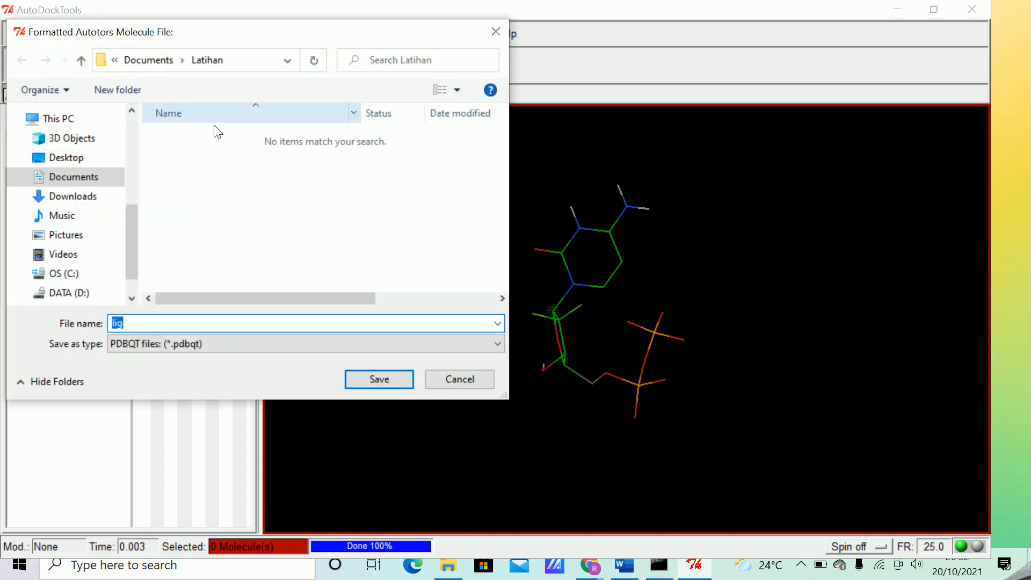
left_click(140, 324)
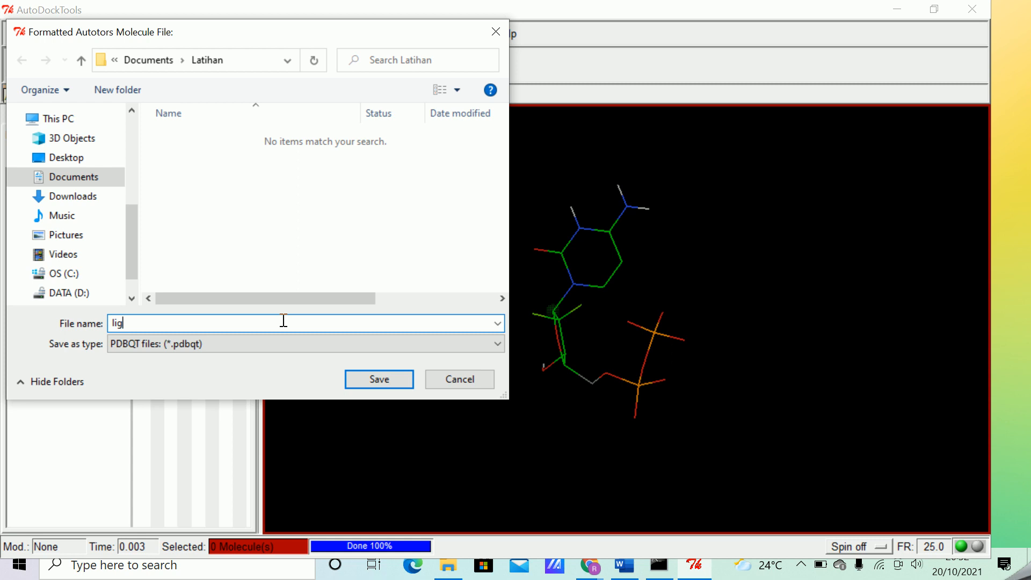
type(".p")
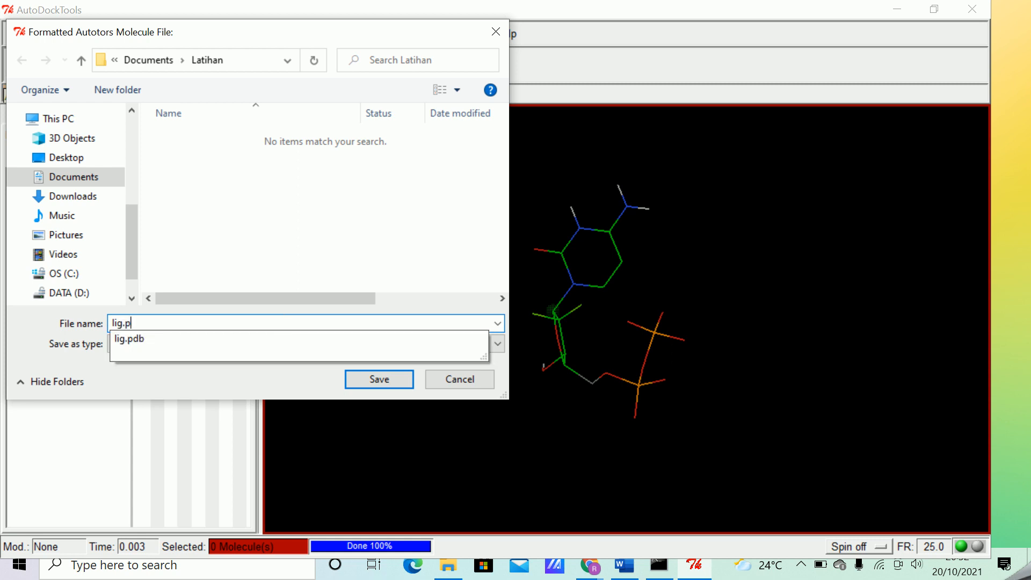
type("dbqt")
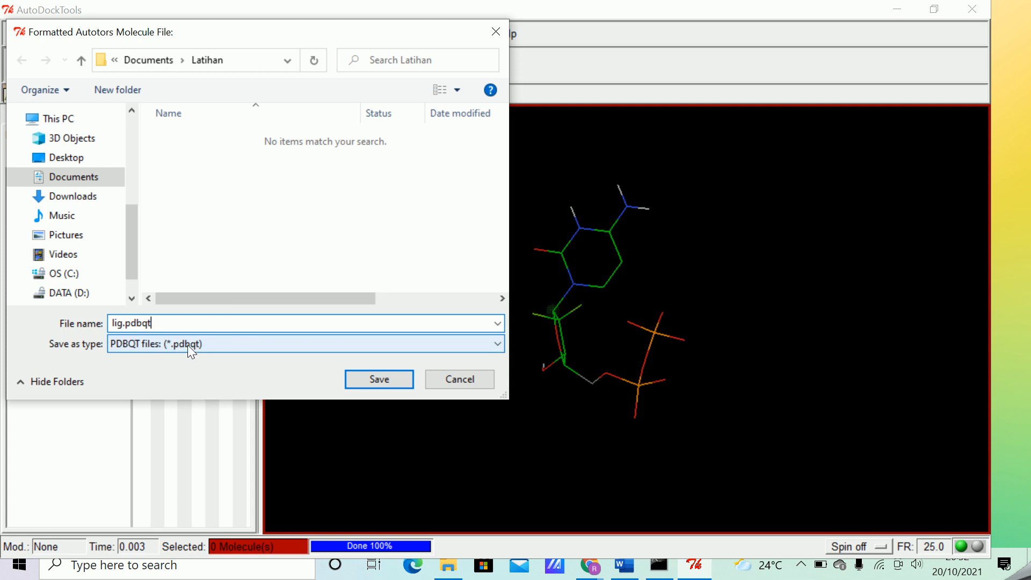
left_click(382, 379)
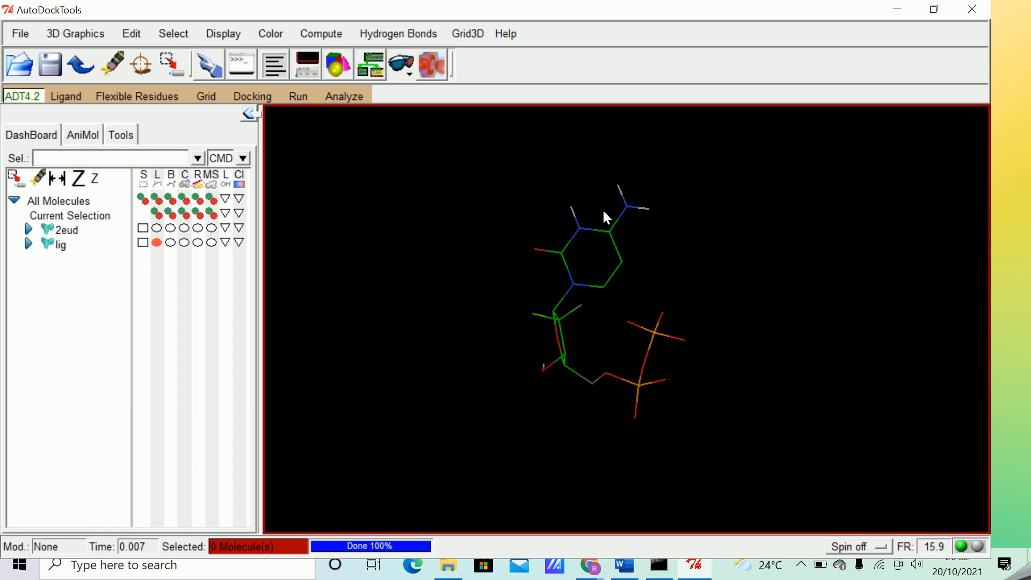
- Load prot from the Latihan folder as the grid macromolecule, with the file type set to PDB files (*.pdb), and accept the initialization warning
left_click(208, 98)
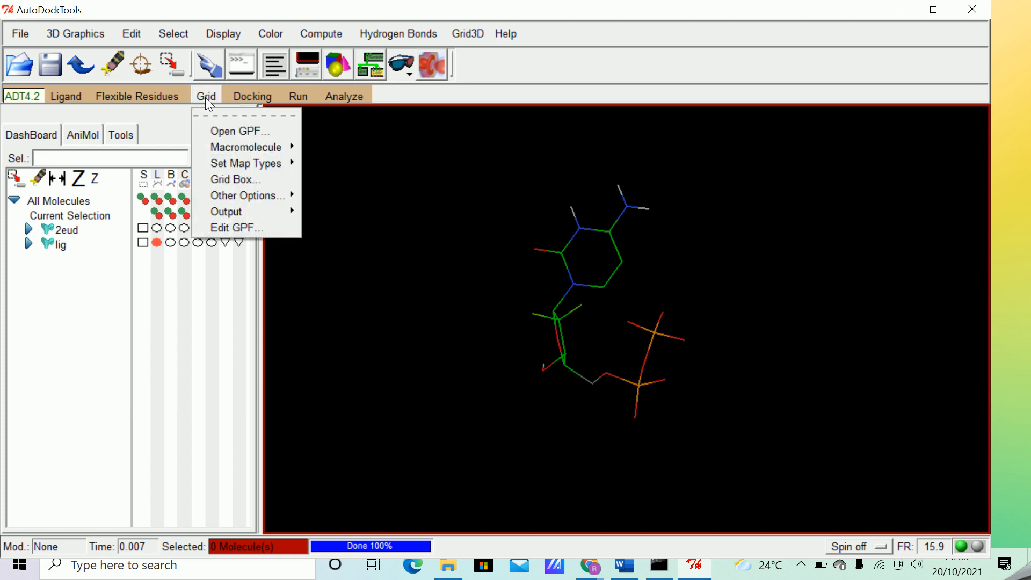
mouse_move(238, 146)
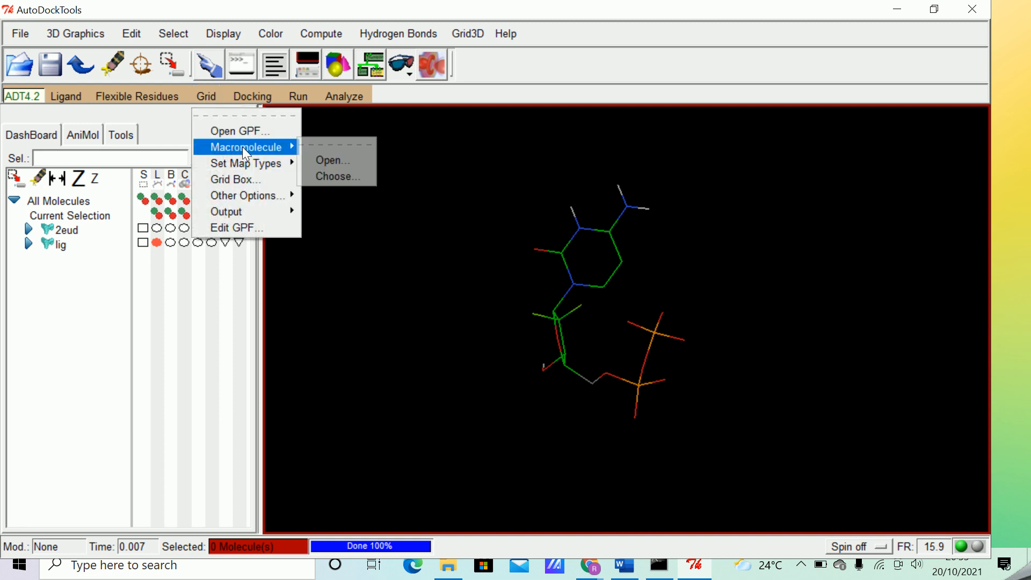
left_click(333, 162)
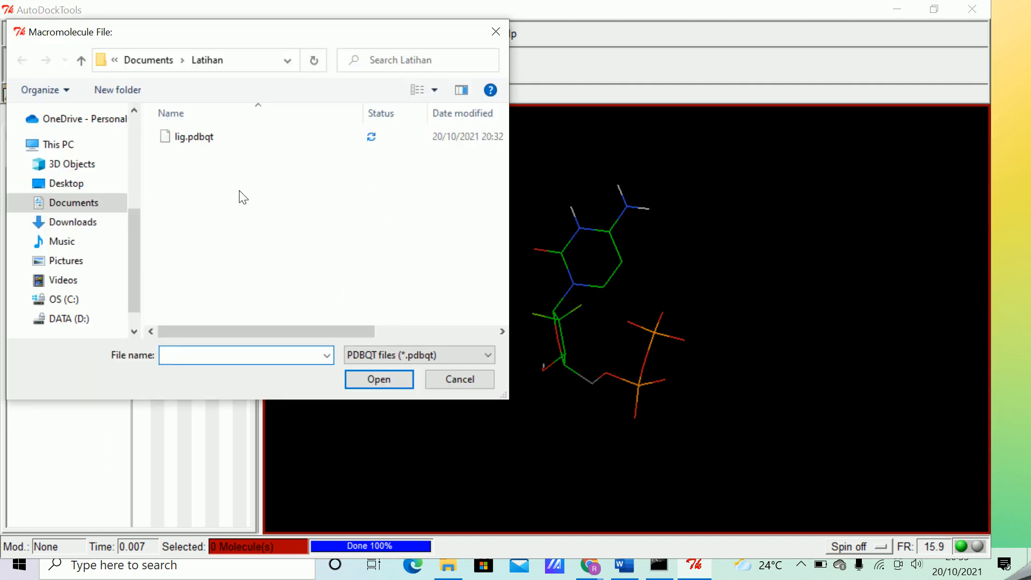
left_click(490, 356)
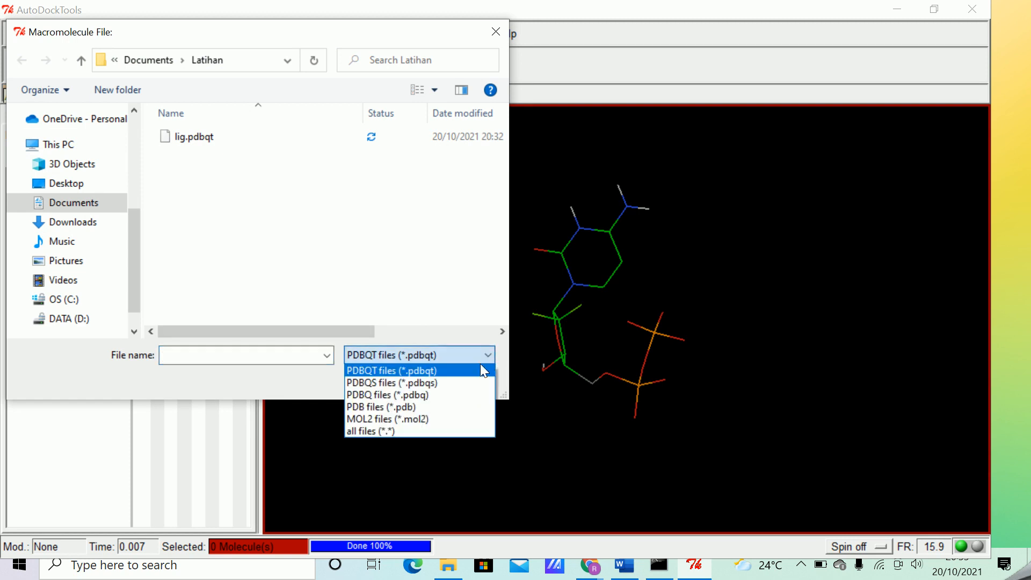
left_click(418, 407)
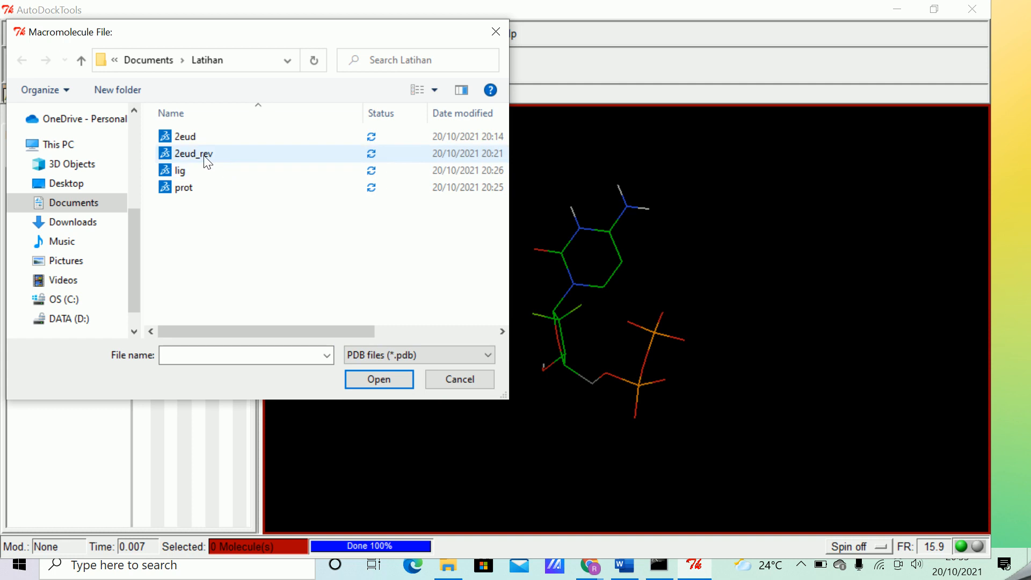
left_click(193, 192)
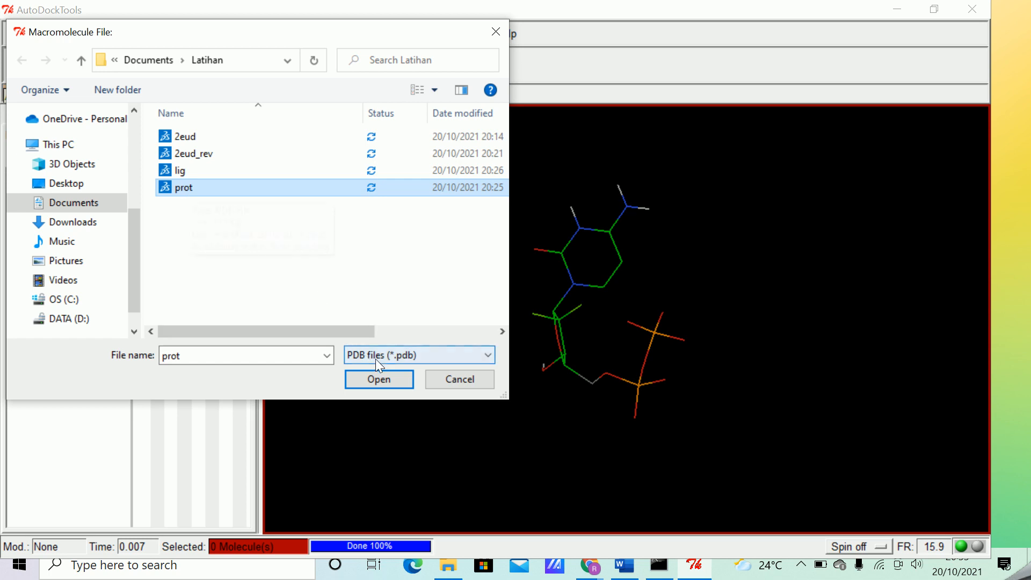
left_click(382, 384)
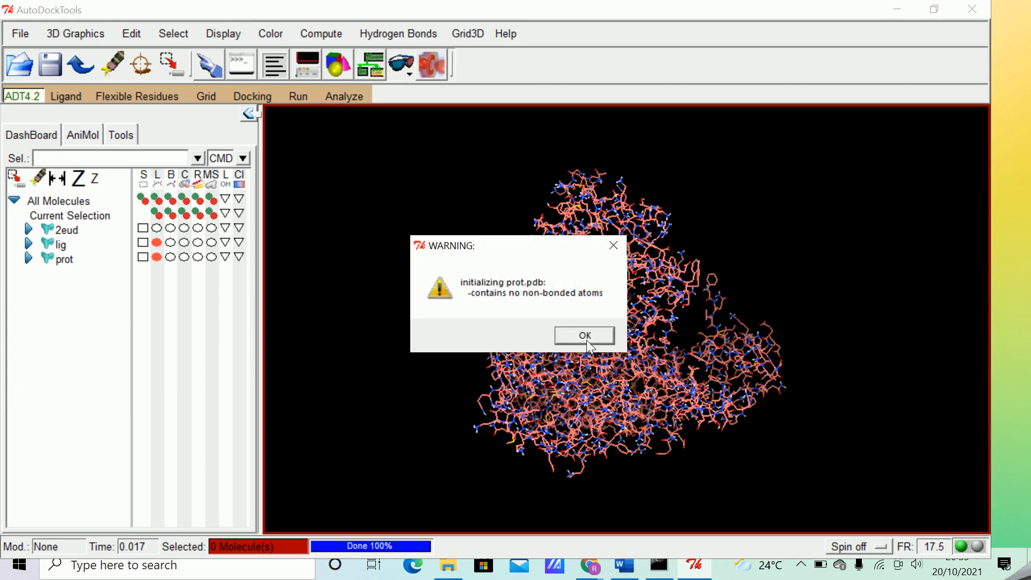
left_click(585, 337)
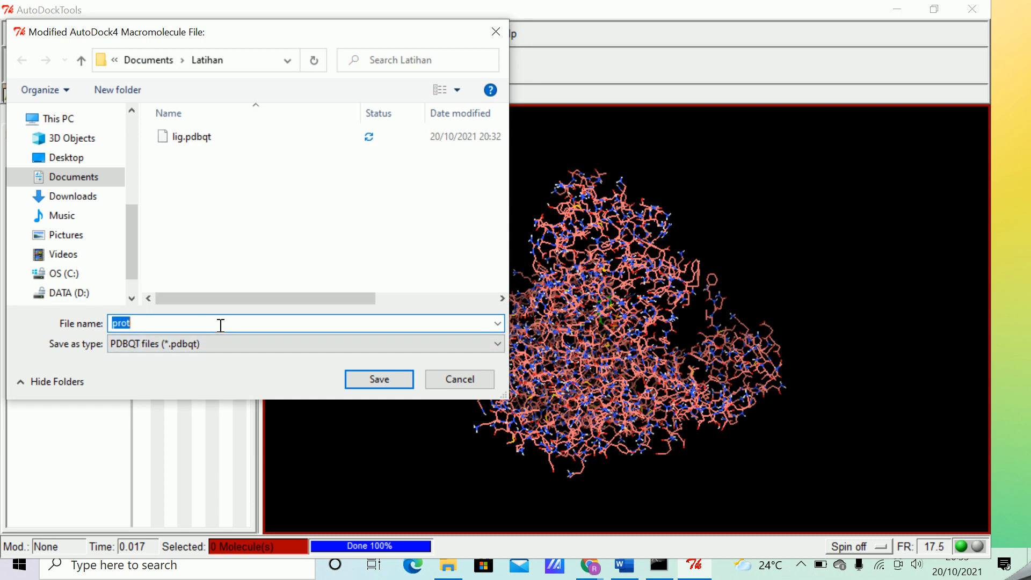
- Save the modified AutoDock4 macromolecule as prot.pdbqt in the Latihan folder
left_click(186, 325)
type(".pd")
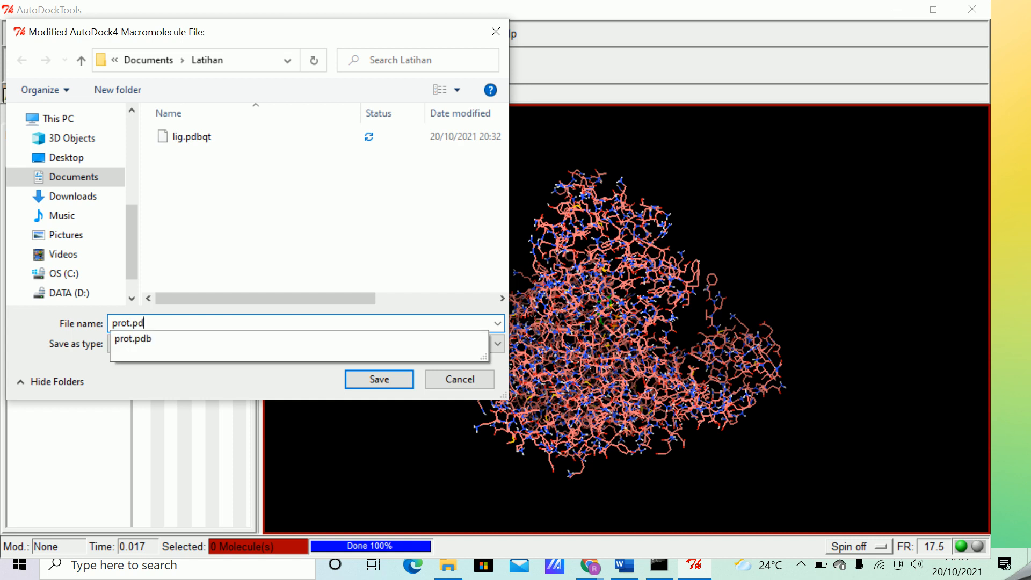
type("bqt")
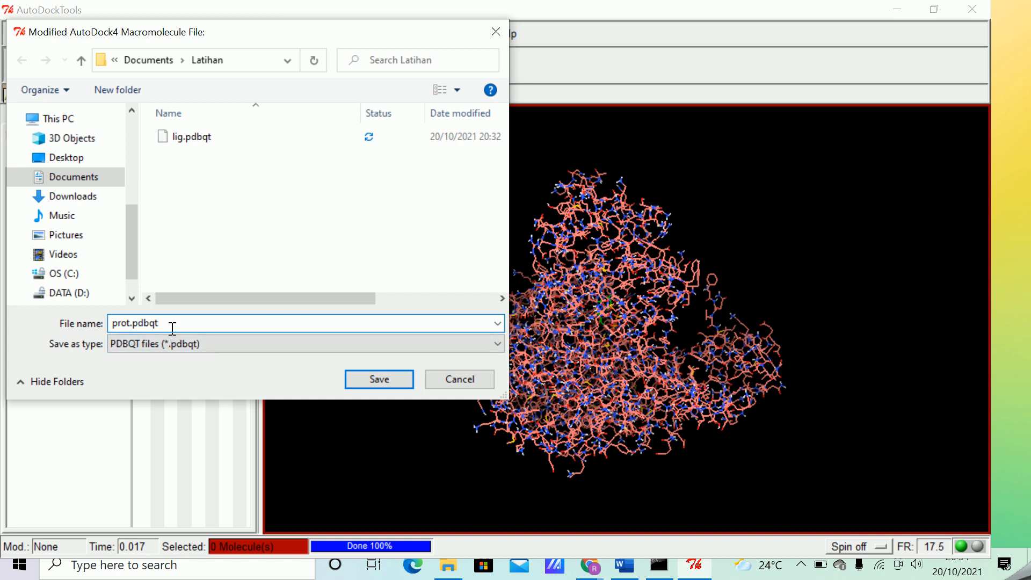
left_click(395, 383)
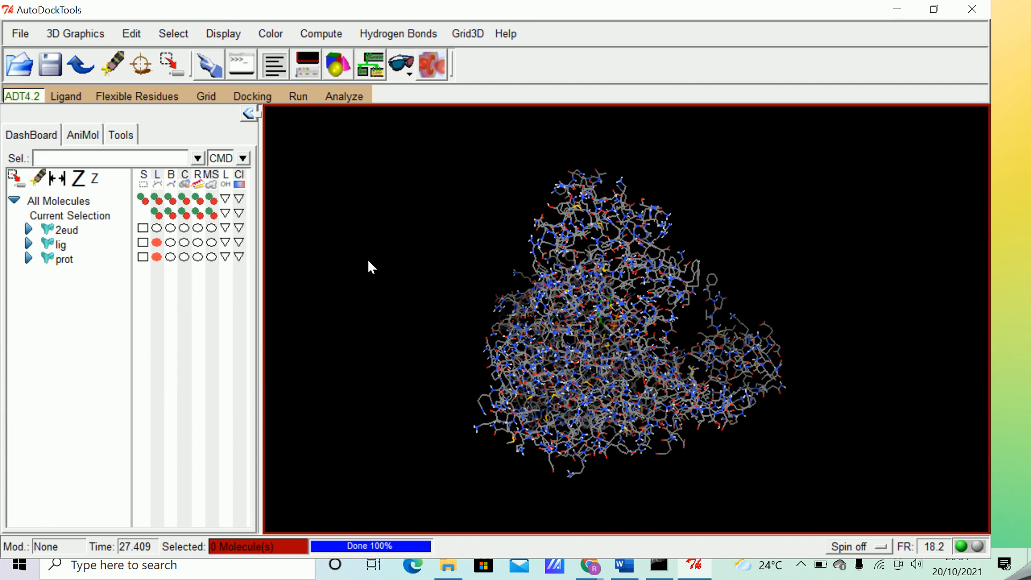
- Set the grid map types by opening lig.pdbqt as the ligand, accepting the name lig-3 and the charge warning
left_click(208, 96)
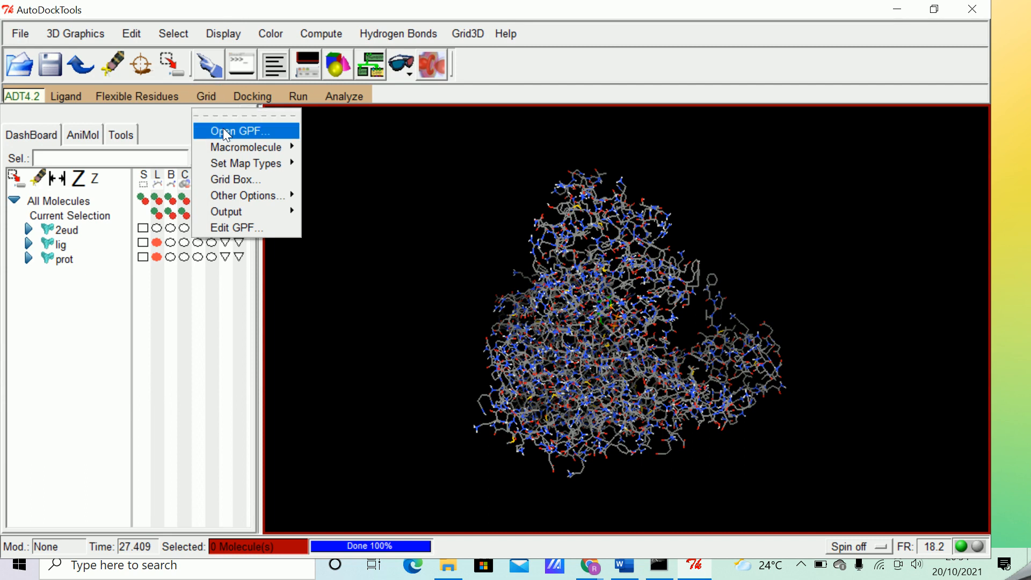
mouse_move(227, 143)
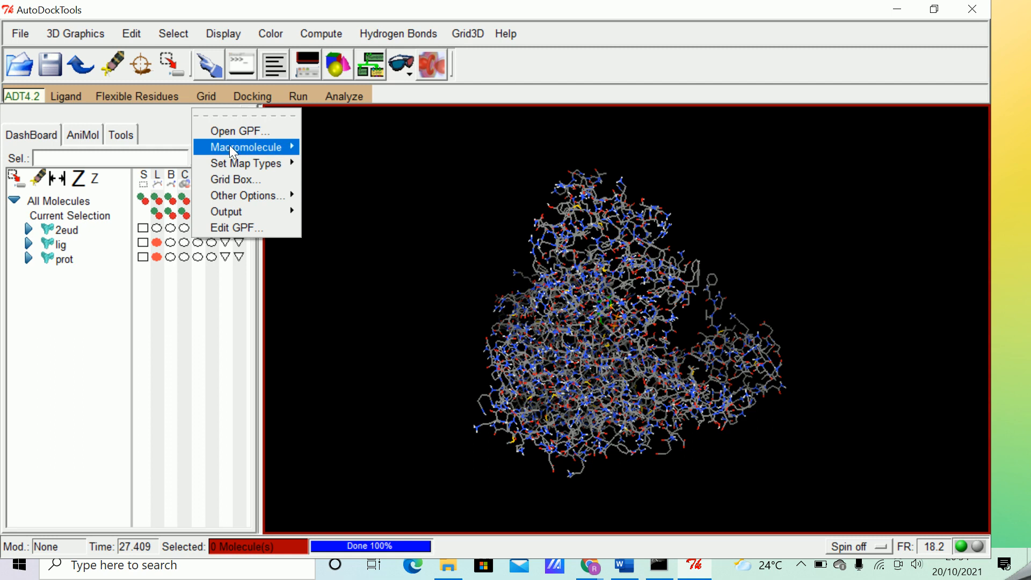
mouse_move(237, 162)
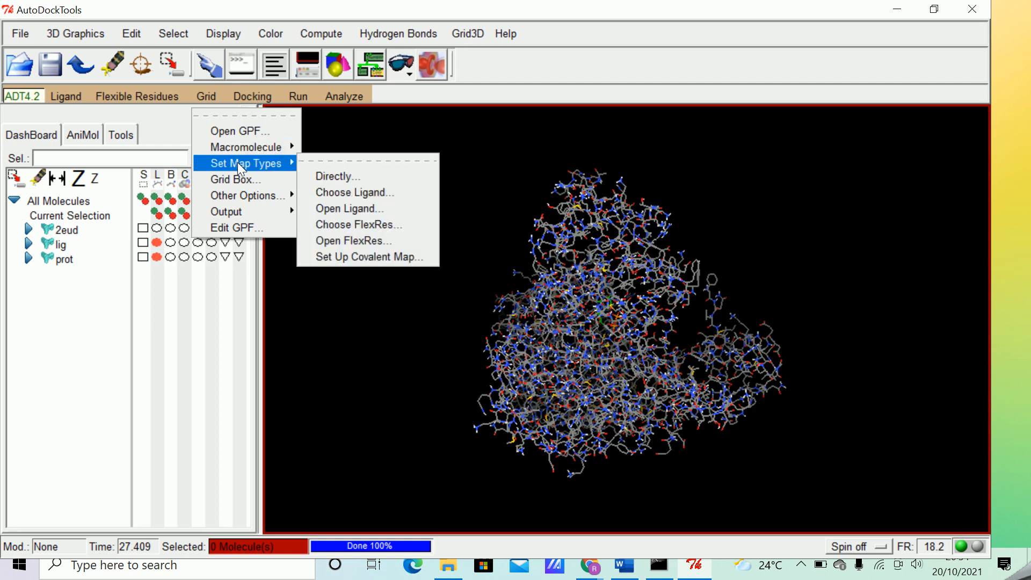
left_click(211, 94)
left_click(211, 93)
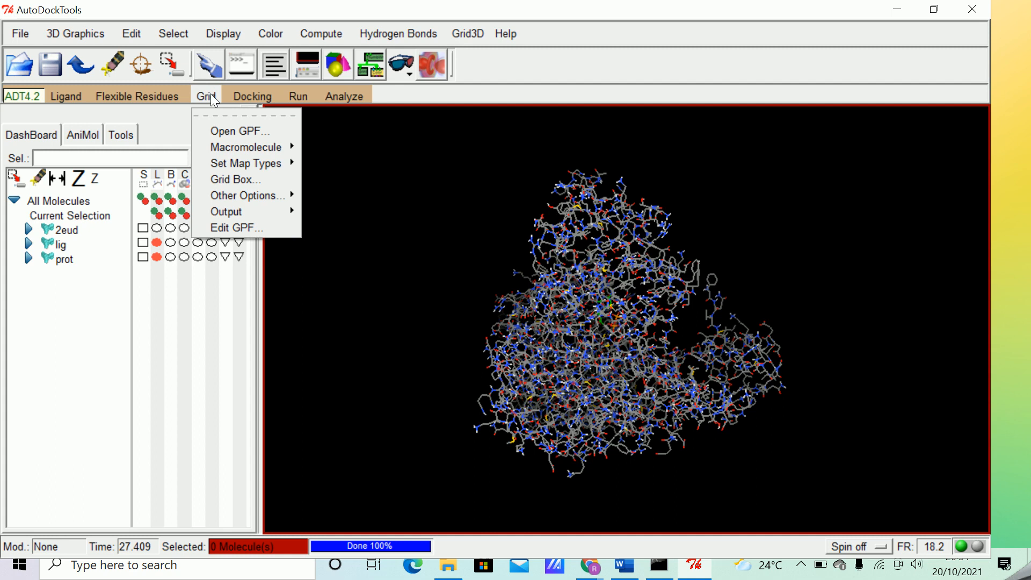
mouse_move(248, 163)
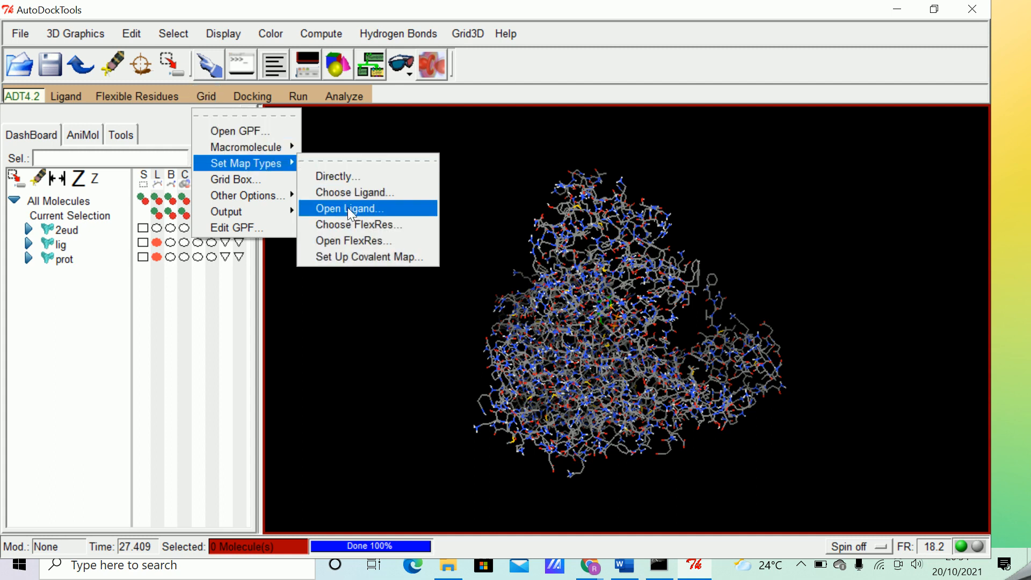
left_click(208, 95)
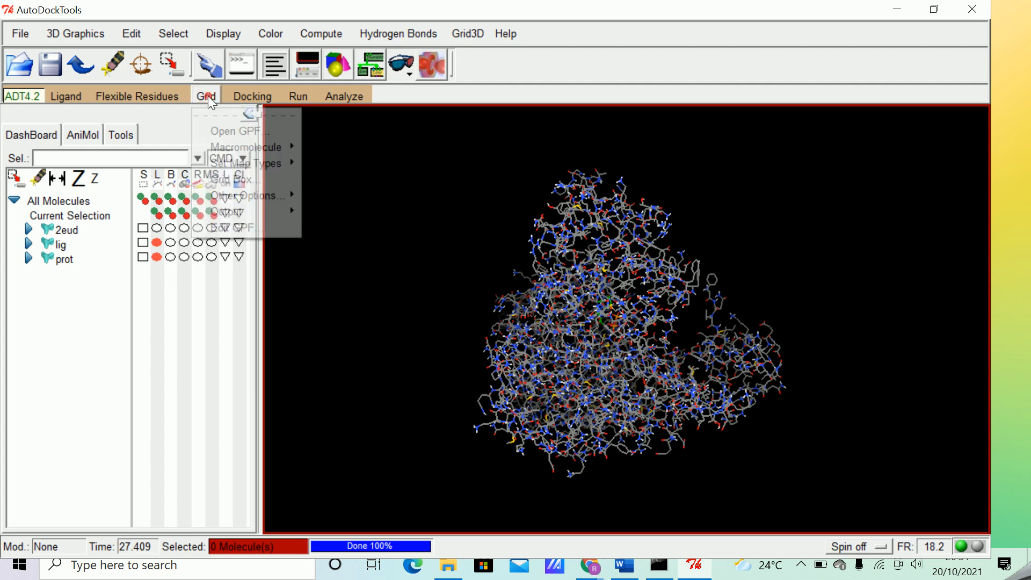
mouse_move(253, 163)
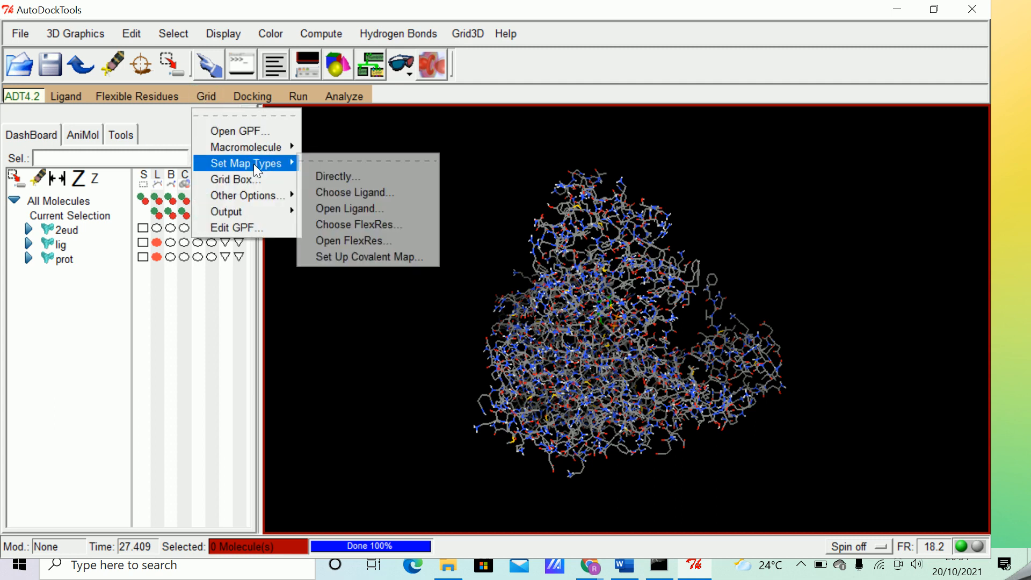
left_click(353, 209)
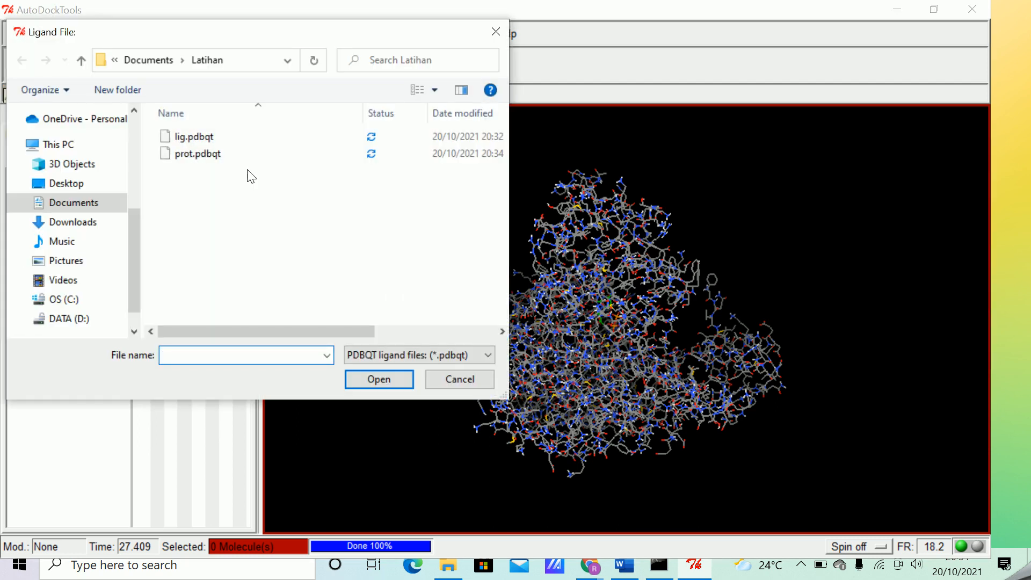
left_click(199, 139)
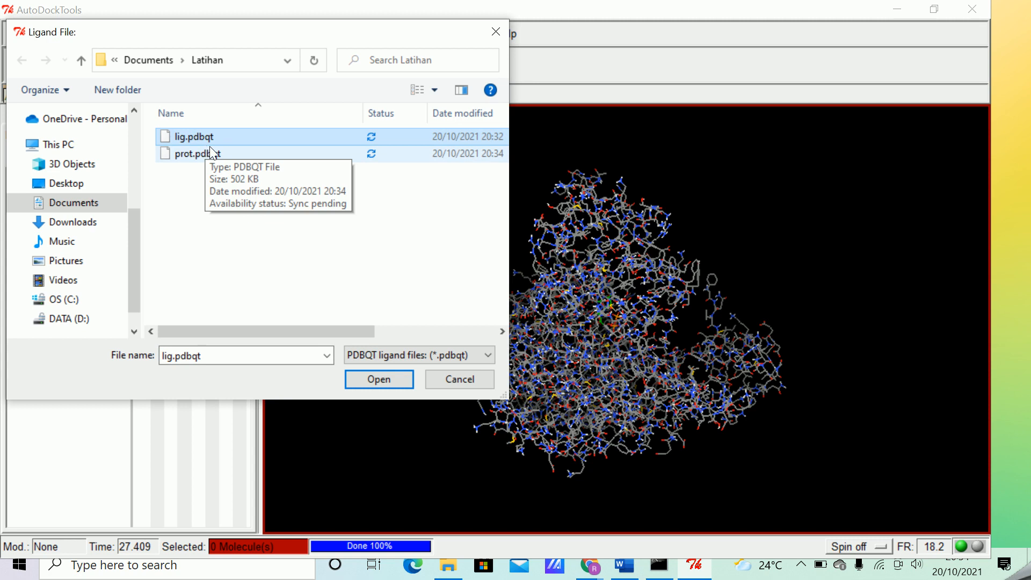
left_click(385, 379)
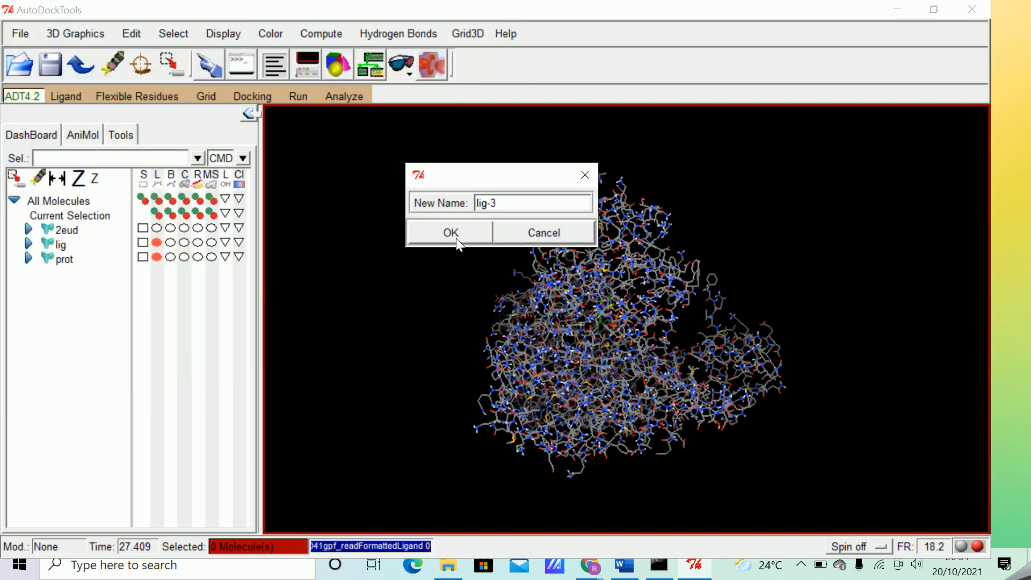
left_click(455, 234)
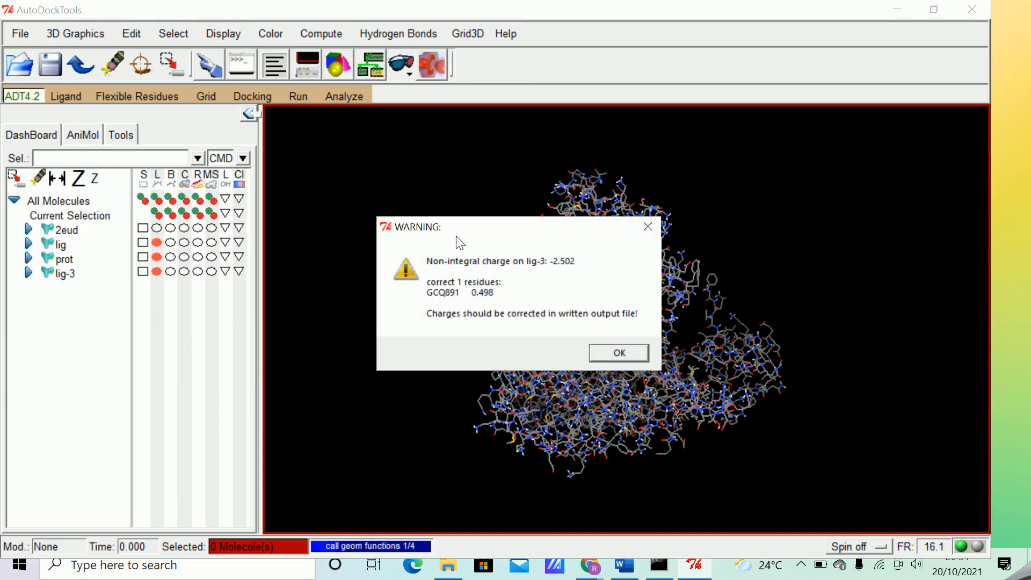
left_click(619, 353)
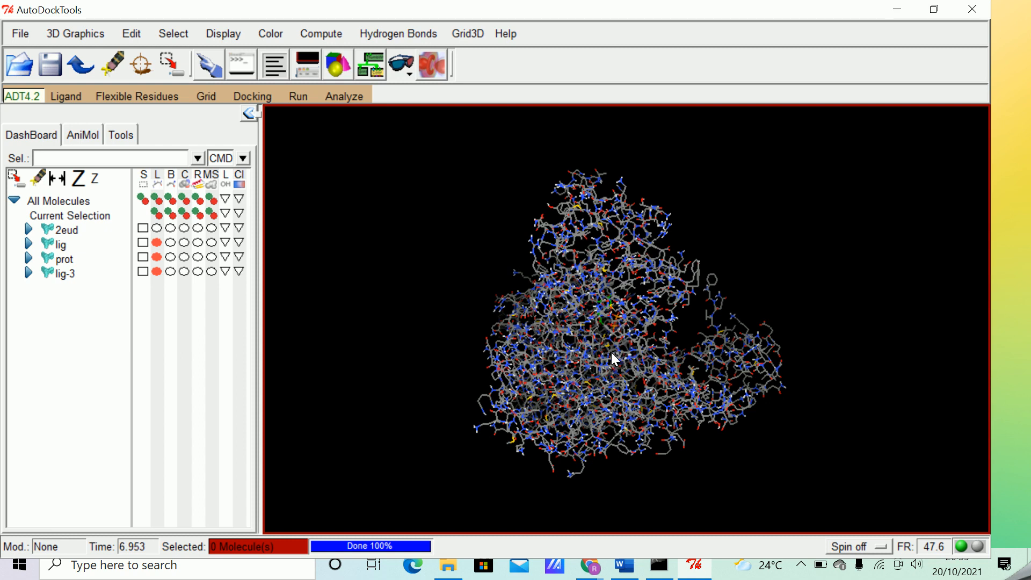
- Open the grid box settings, move them clear of the molecules, and hide the prot lines so the box and ligand can be seen
left_click(209, 96)
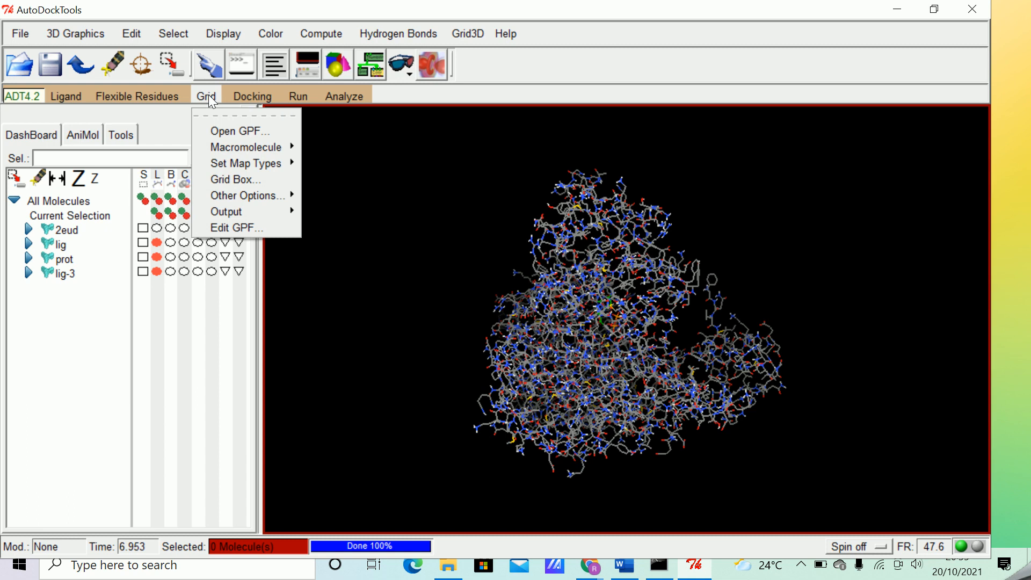
left_click(242, 179)
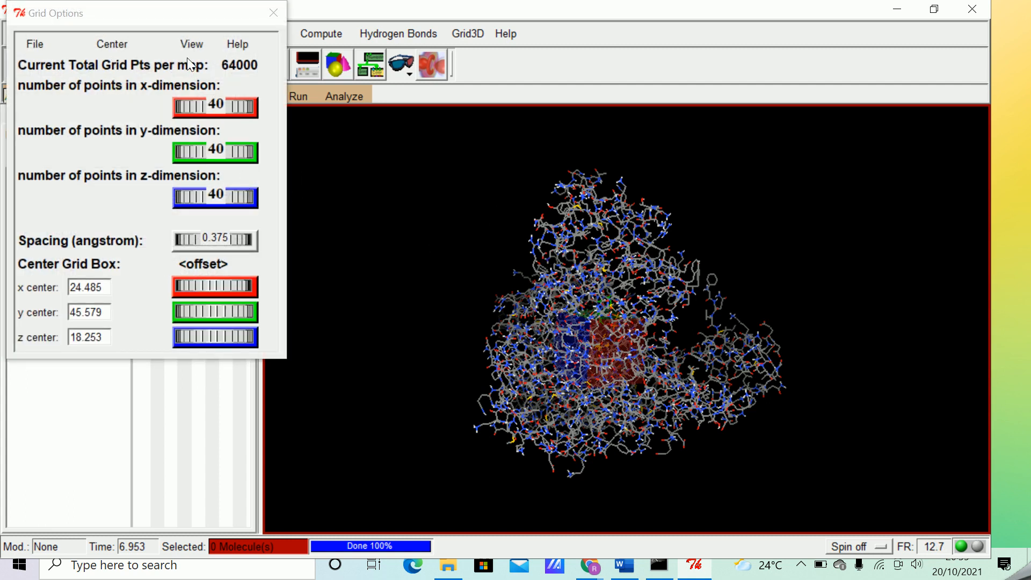
left_click_drag(170, 17, 370, 123)
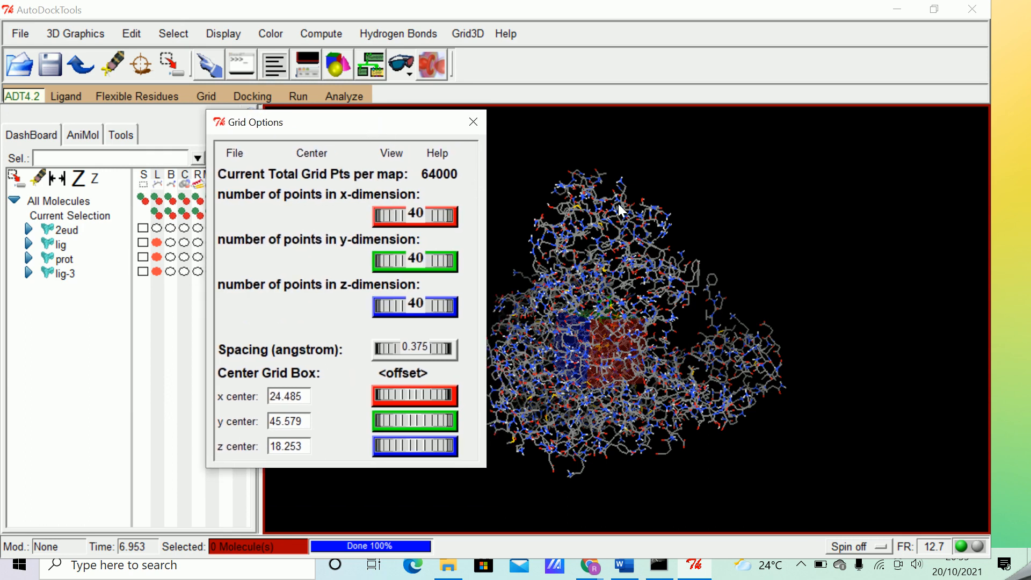
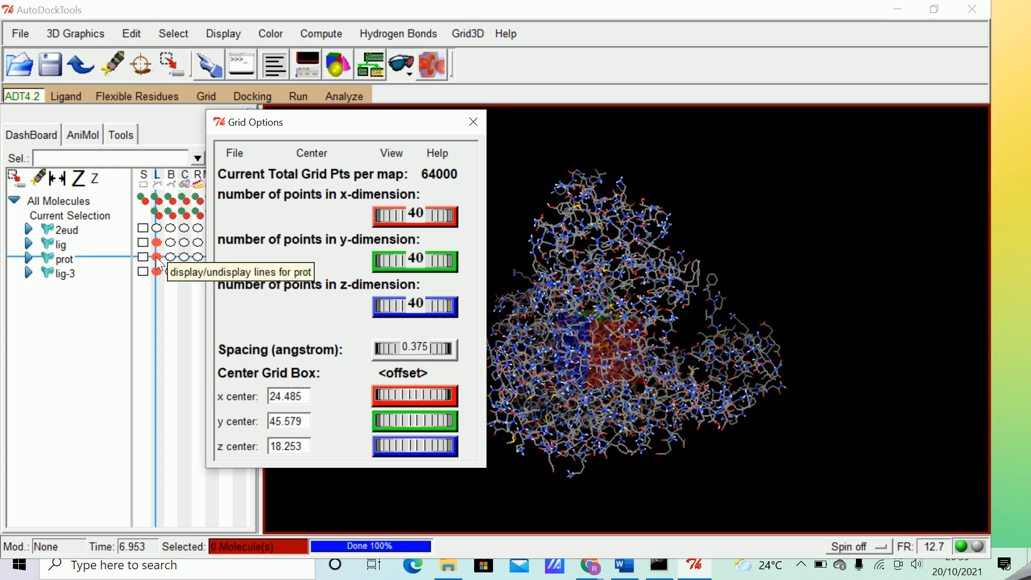
left_click(157, 257)
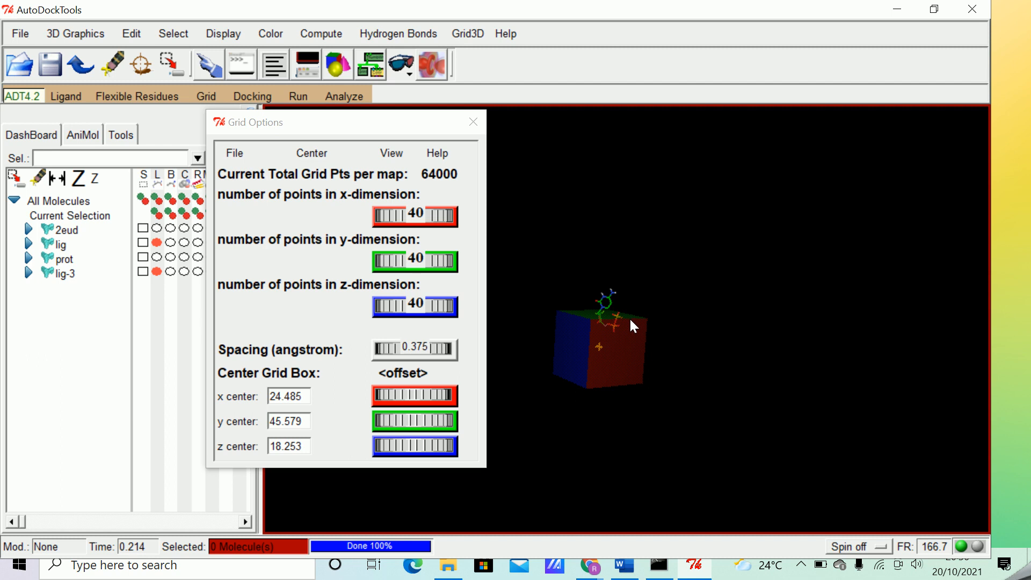
- Center the grid box on the ligand
left_click(311, 153)
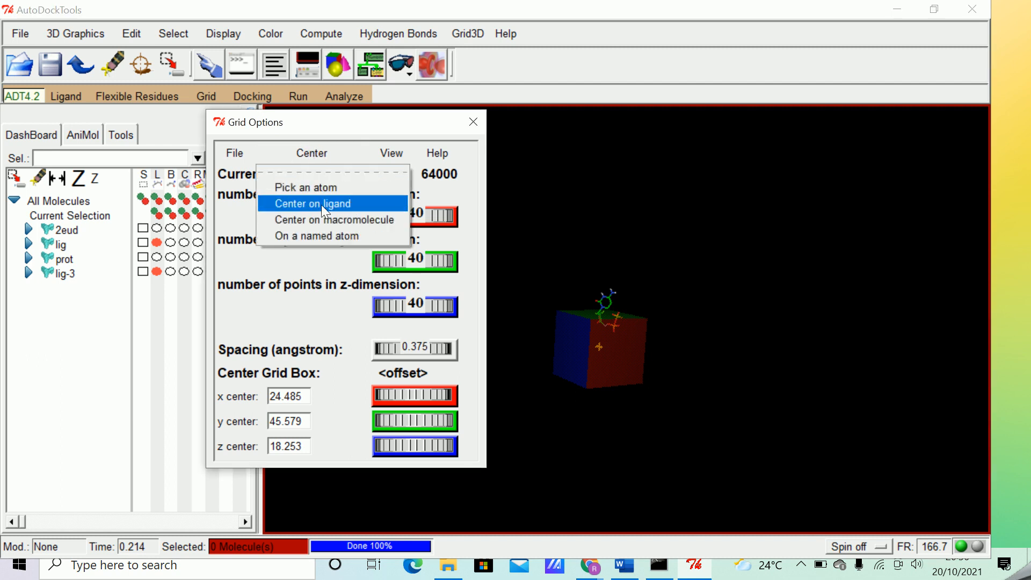
left_click(315, 150)
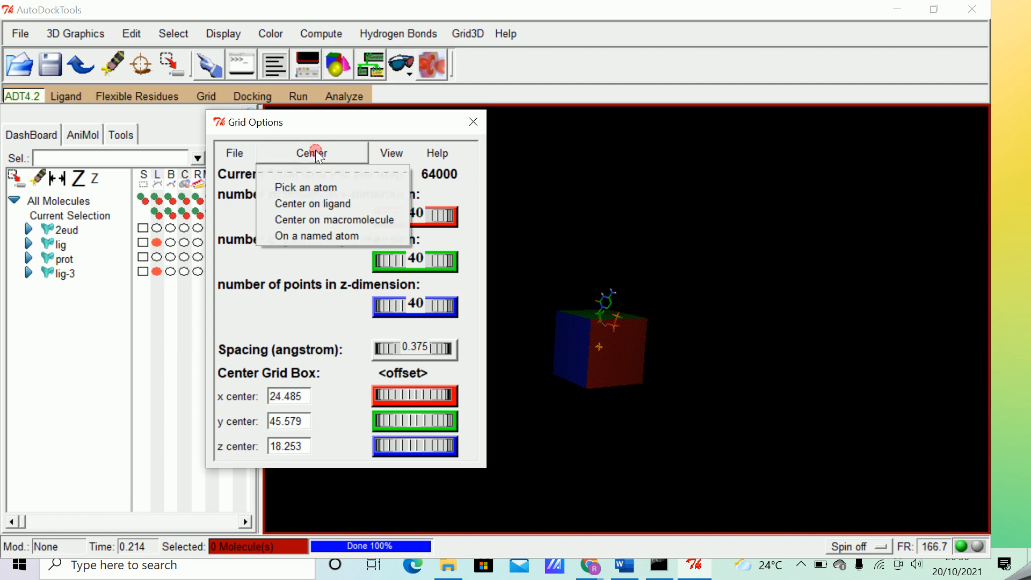
left_click(320, 204)
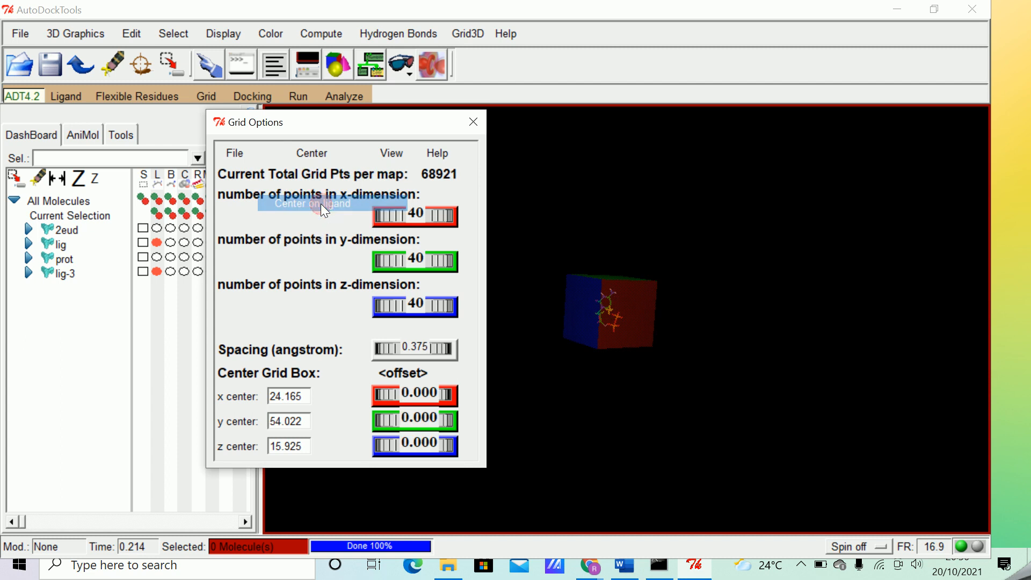
mouse_move(663, 320)
left_mouse_down()
mouse_move(612, 304)
mouse_move(559, 265)
mouse_move(727, 235)
mouse_move(633, 338)
mouse_move(564, 273)
mouse_move(667, 295)
mouse_move(597, 317)
mouse_move(603, 281)
mouse_move(623, 271)
mouse_move(669, 281)
mouse_move(672, 320)
left_mouse_up()
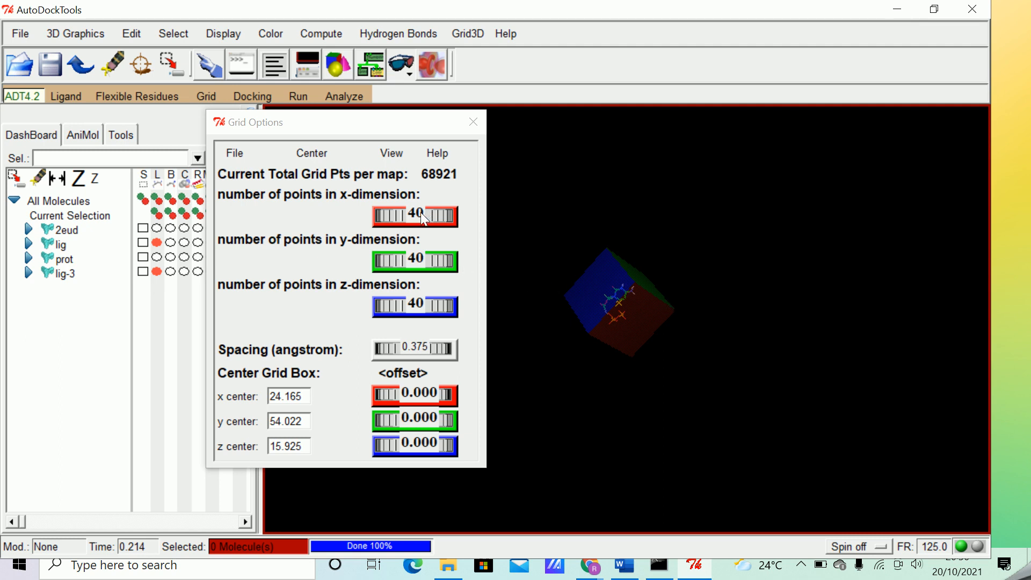
- Enlarge the grid box to 68 points in x, 54 in y and 78 in z
mouse_move(415, 214)
left_mouse_down()
mouse_move(458, 211)
mouse_move(425, 215)
left_mouse_up()
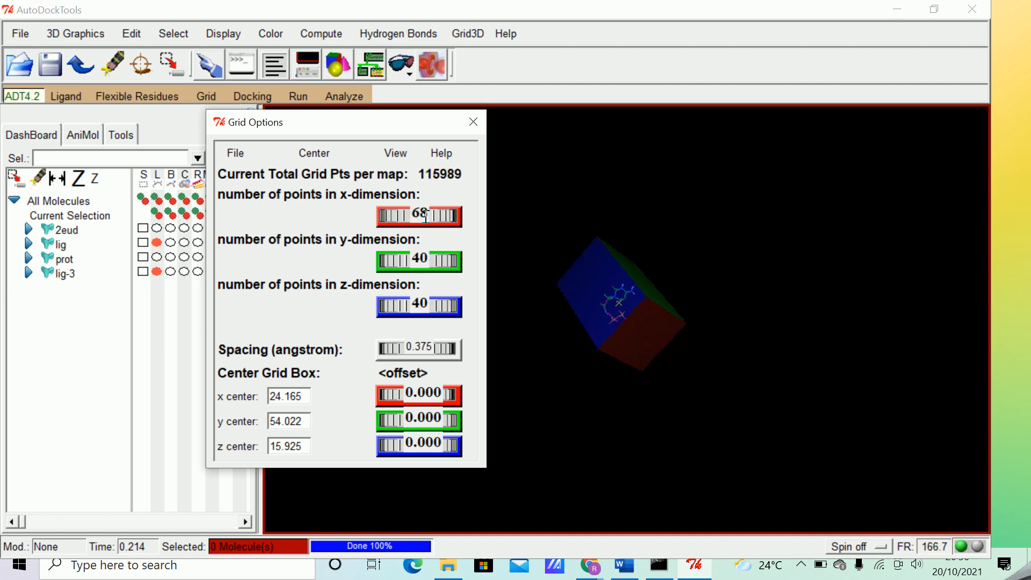
mouse_move(415, 262)
left_mouse_down()
mouse_move(440, 265)
mouse_move(425, 261)
left_mouse_up()
left_click_drag(422, 299, 437, 304)
middle_click_drag(666, 331, 743, 267)
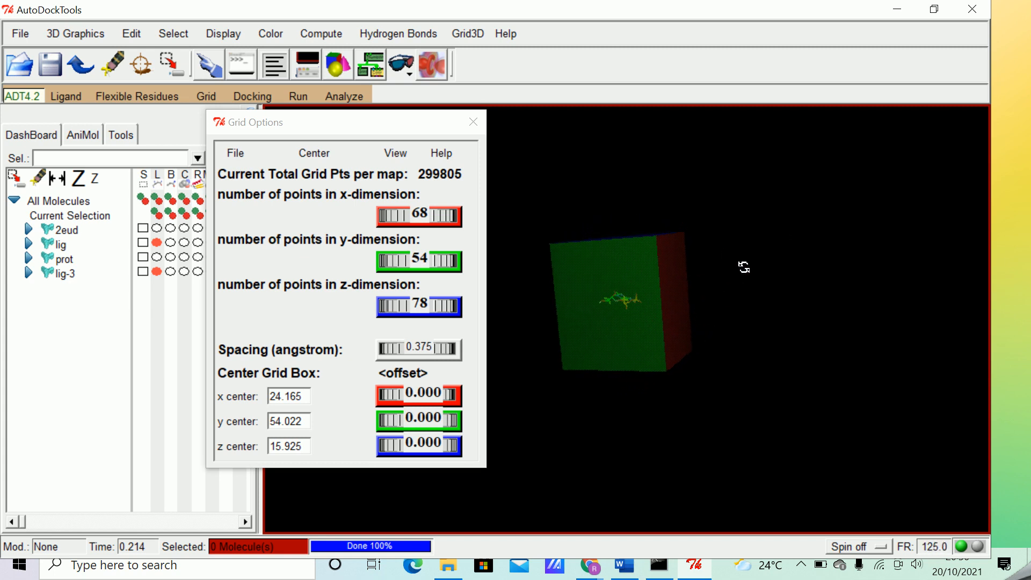
- Adjust the grid box dimensions, returning them to 40 points each in x, y and z
left_click_drag(418, 217, 415, 218)
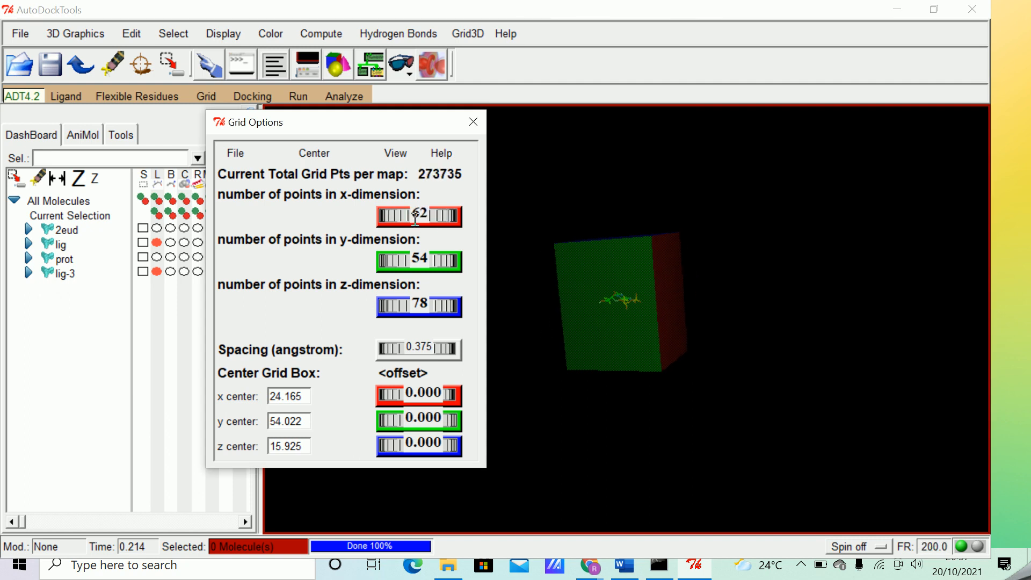
left_click_drag(426, 262, 413, 263)
left_click_drag(422, 305, 430, 305)
left_click_drag(428, 216, 415, 214)
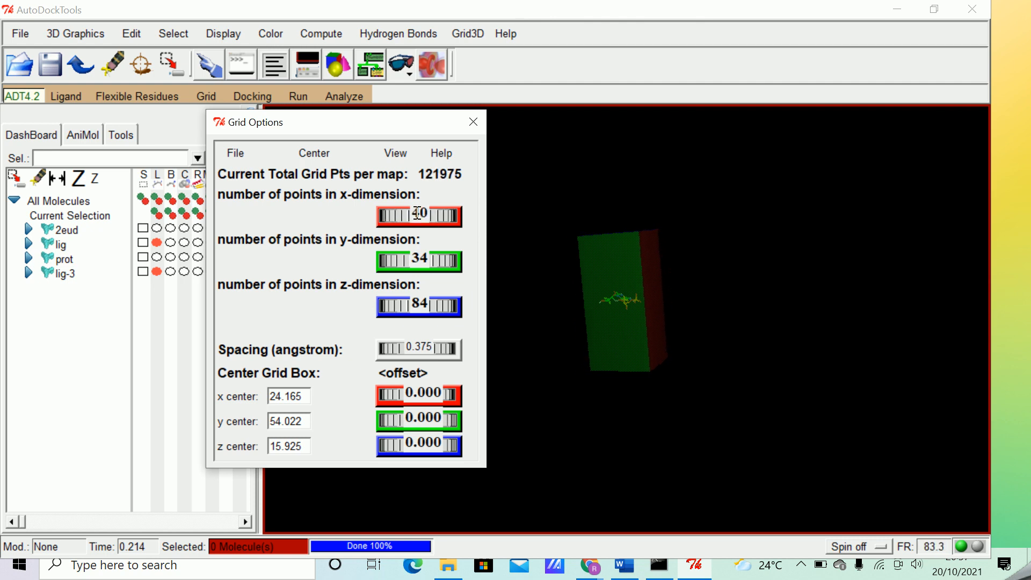
left_click_drag(428, 259, 429, 256)
left_click_drag(420, 307, 413, 304)
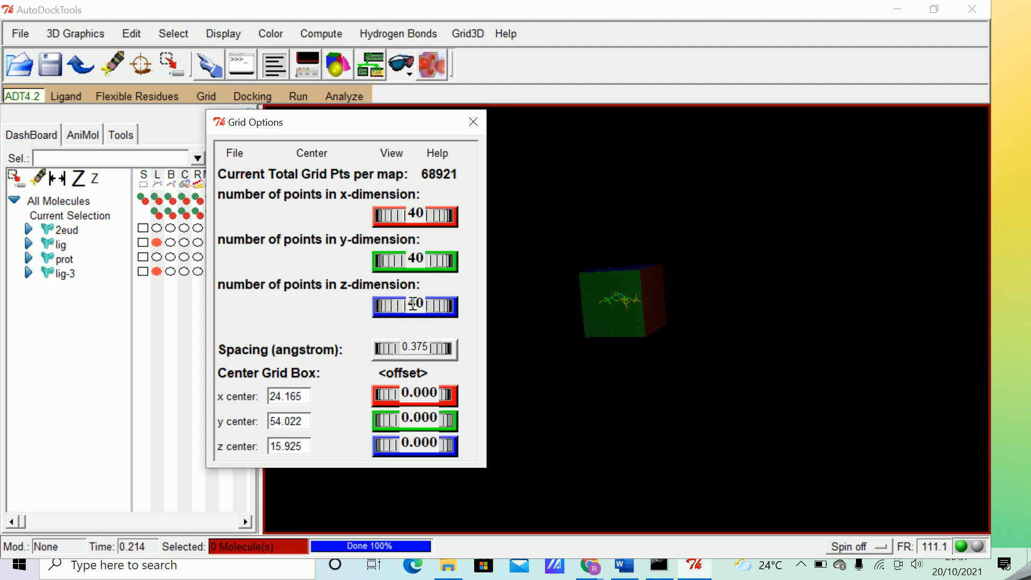
- Close the grid box settings, saving the current box values
left_click_drag(644, 289, 617, 276)
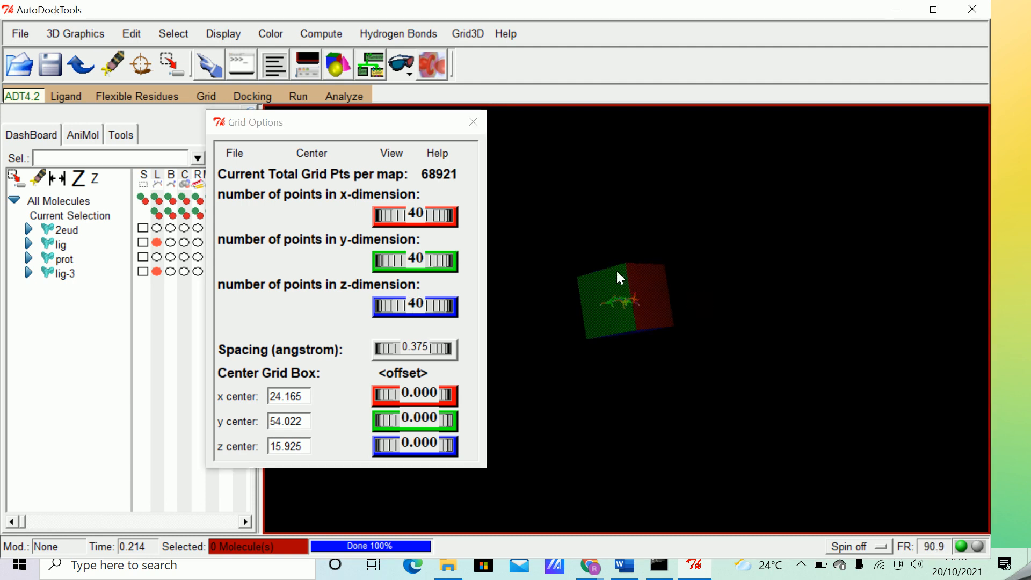
scroll(663, 283, "up", 6)
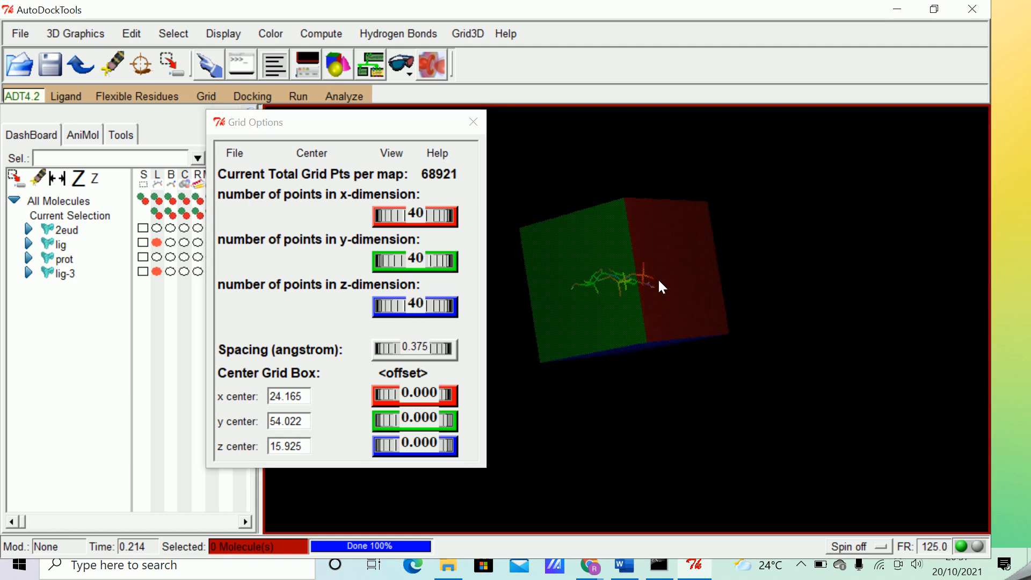
middle_click_drag(649, 232, 764, 317)
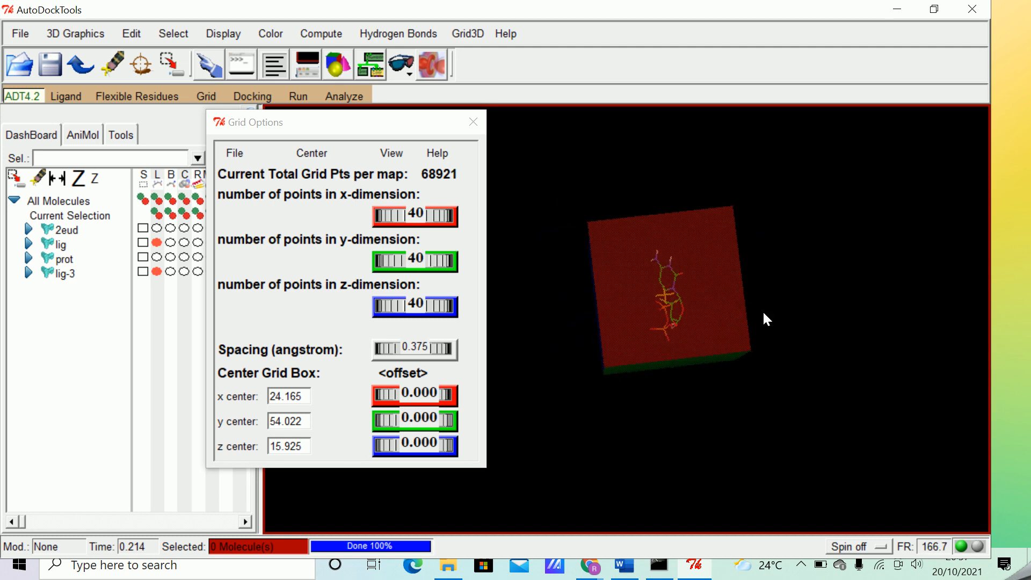
left_click_drag(658, 292, 685, 301)
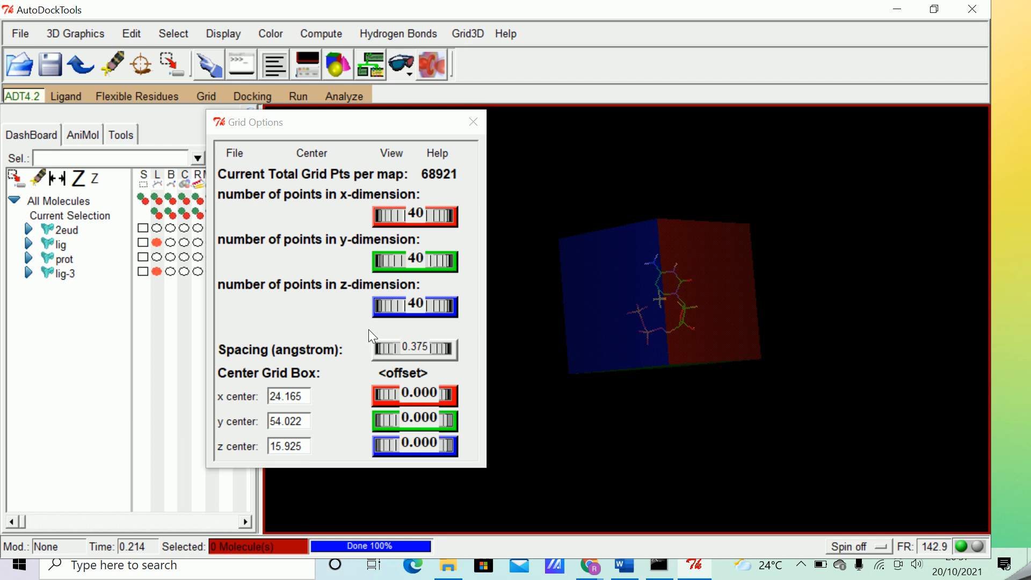
left_click_drag(688, 304, 828, 295)
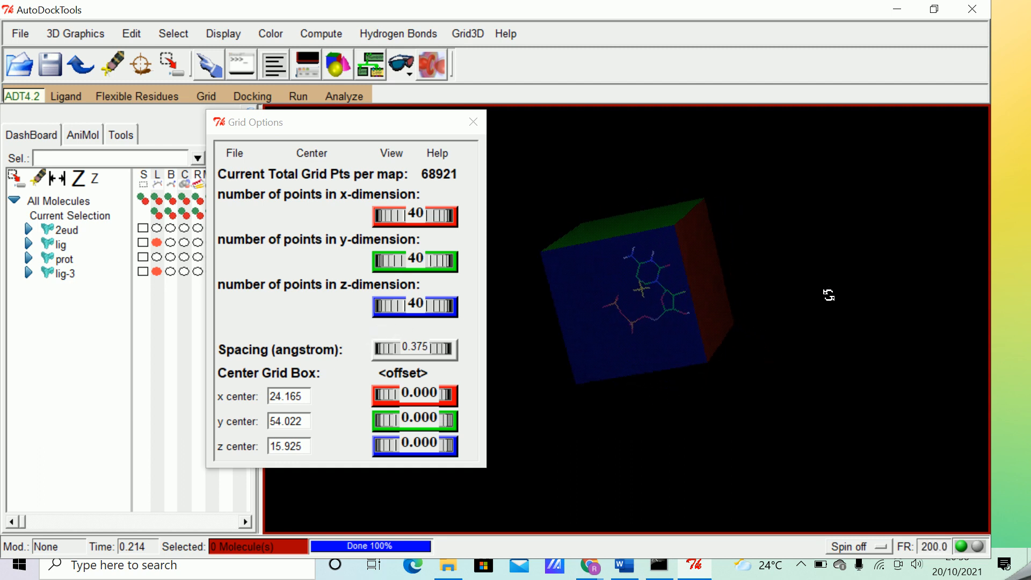
left_click(237, 153)
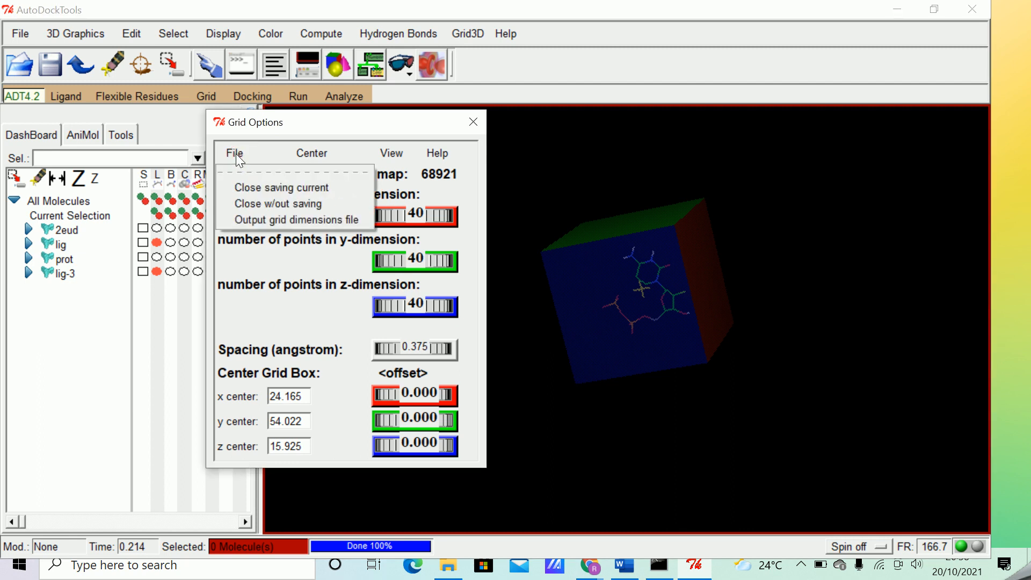
left_click(264, 188)
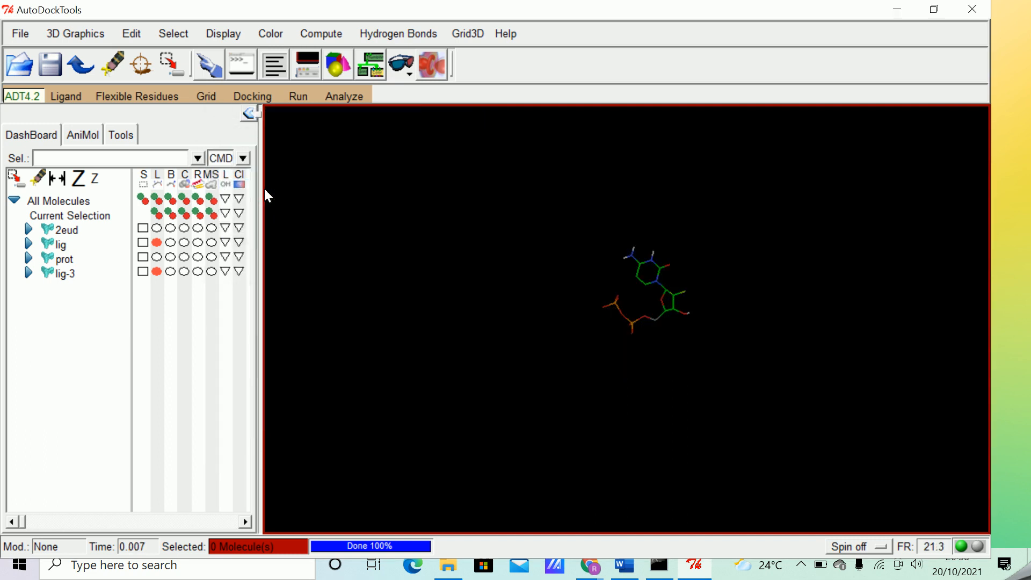
- Save the grid parameter file as prot.gpf in the Latihan folder
left_click(206, 96)
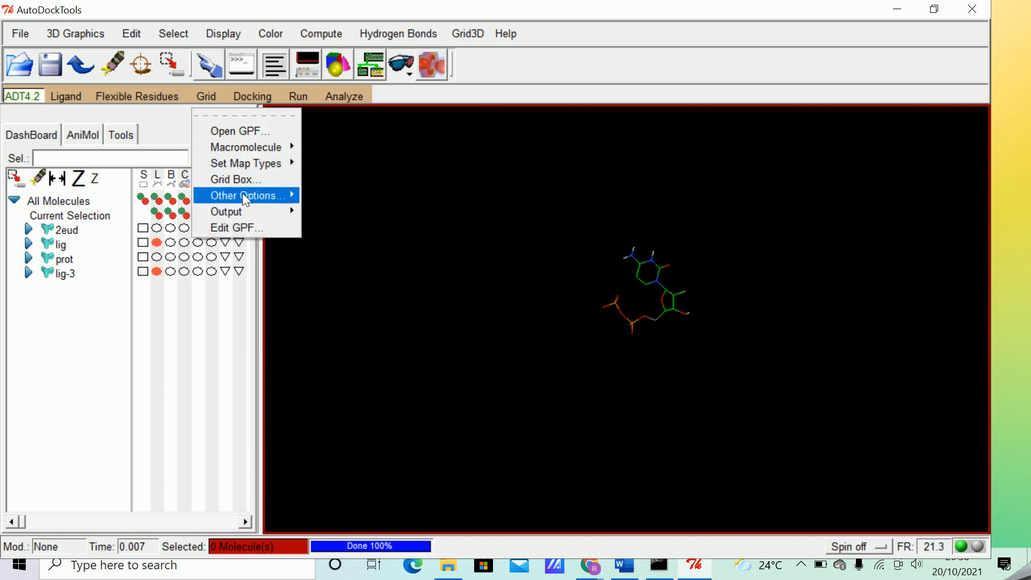
mouse_move(248, 211)
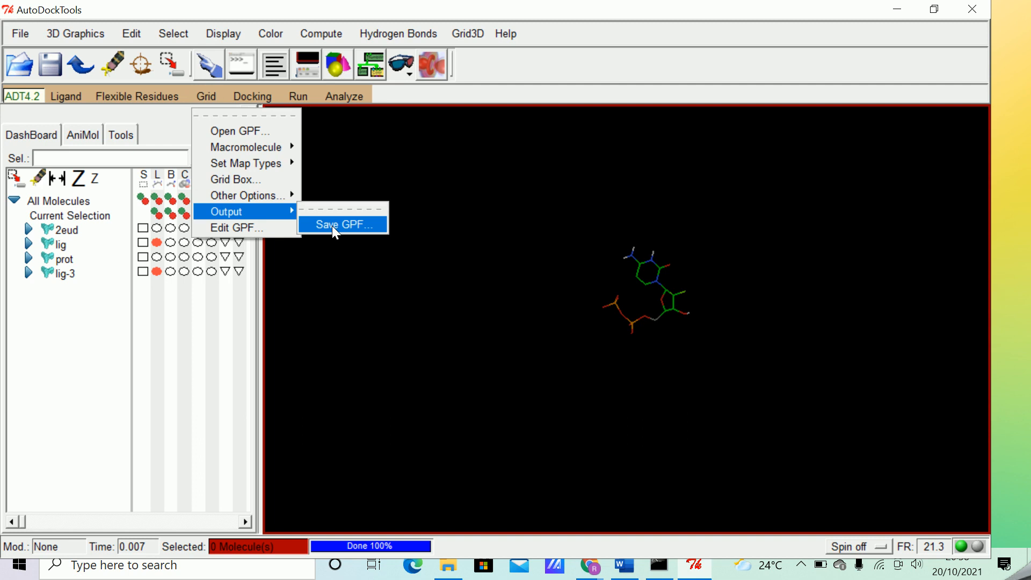
left_click(334, 230)
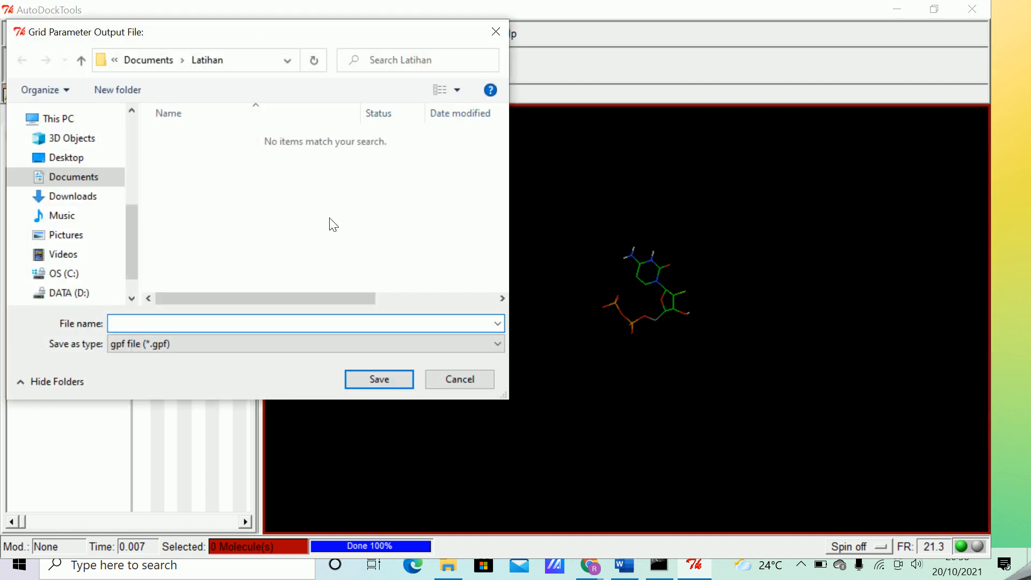
left_click(230, 318)
type("prot.")
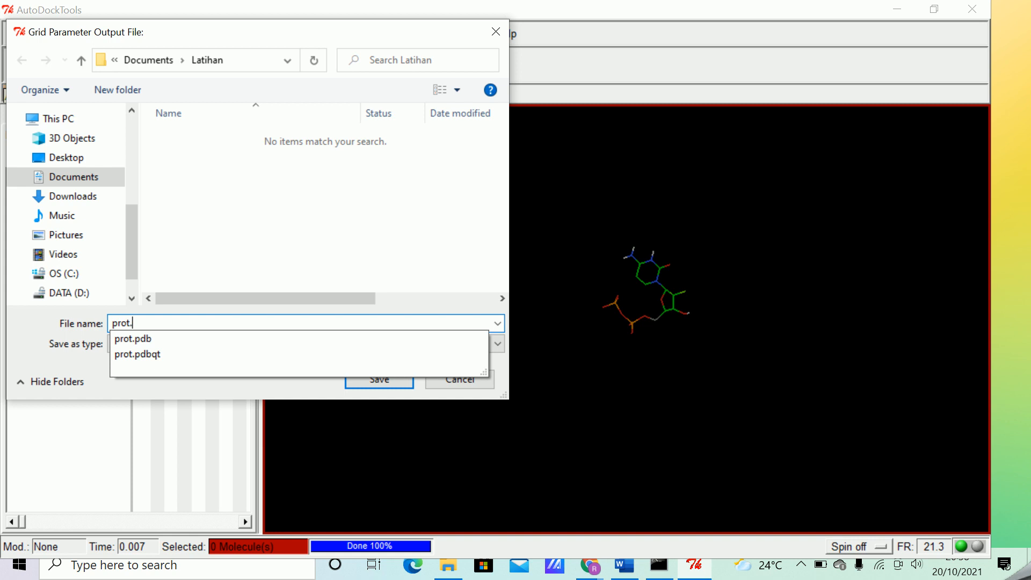
left_click(45, 332)
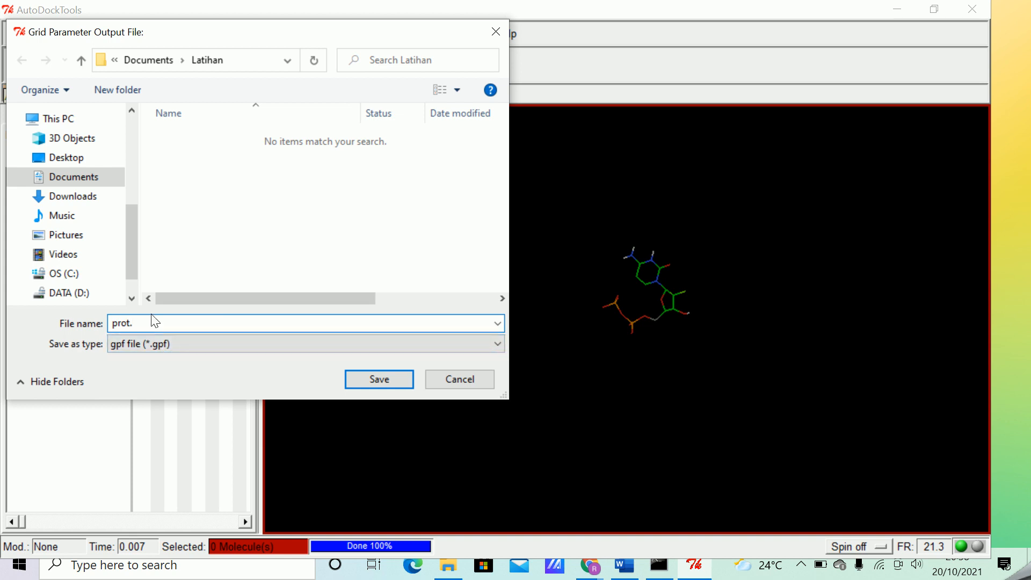
type("gpf")
left_click(397, 381)
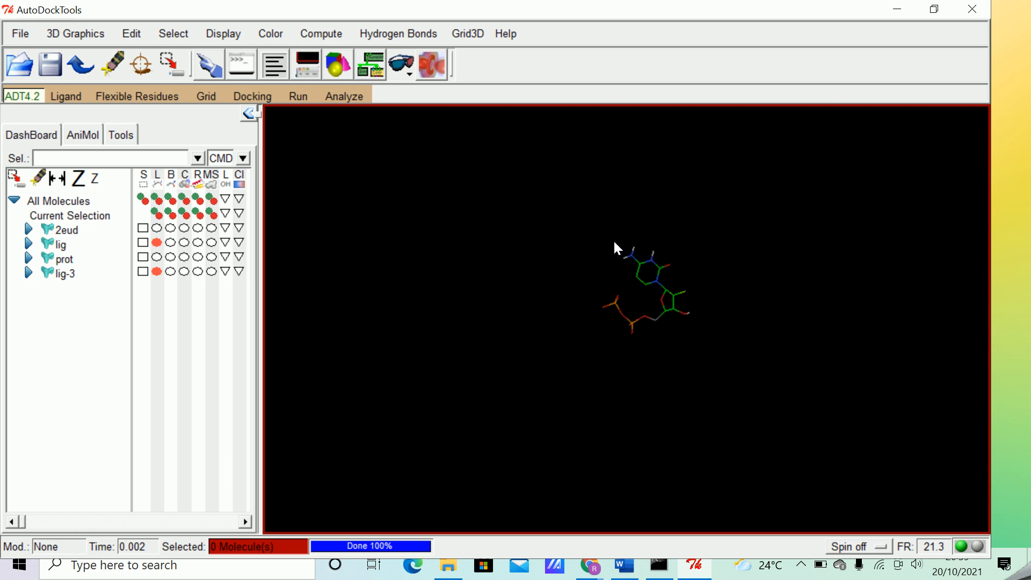
- Restore the AutoDockTools window to a smaller size, move it aside, and open Command Prompt
left_click(935, 9)
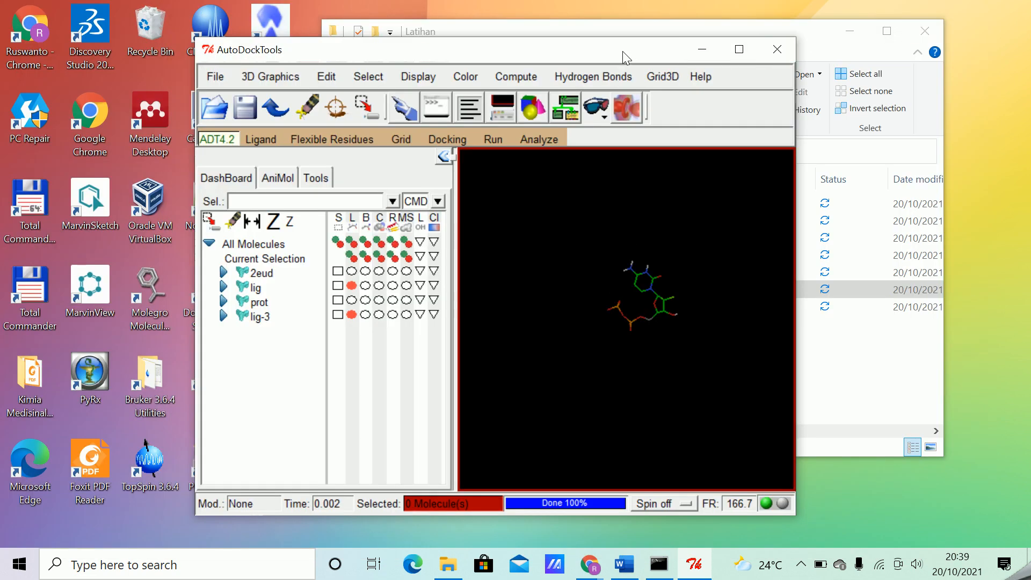
left_click_drag(624, 48, 719, 28)
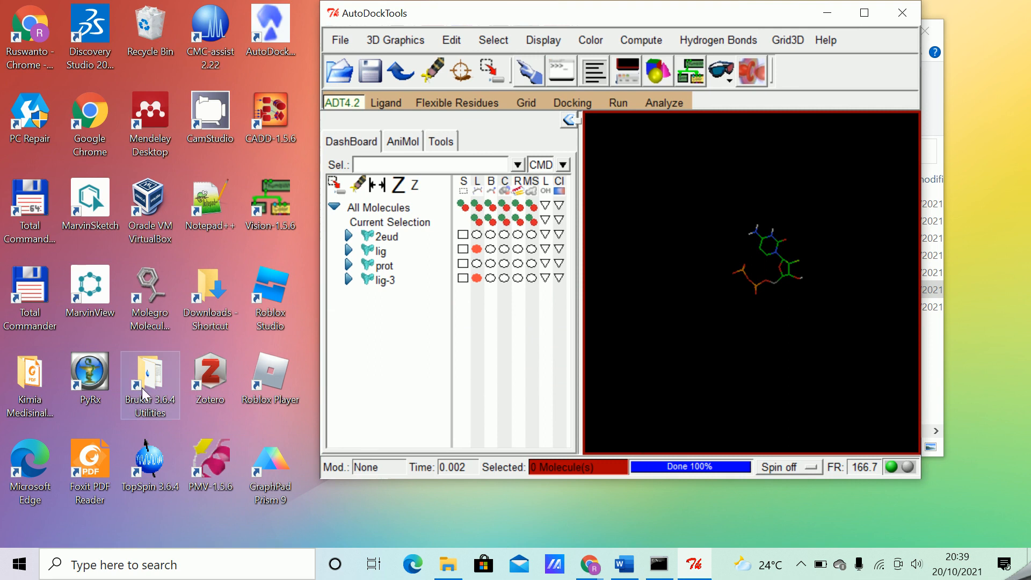
left_click(125, 567)
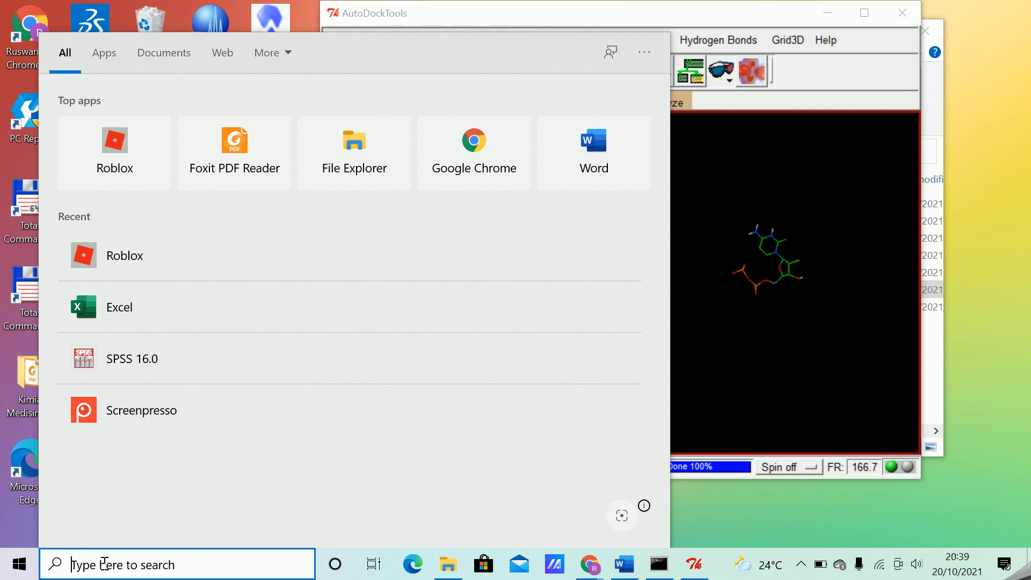
type("cmd")
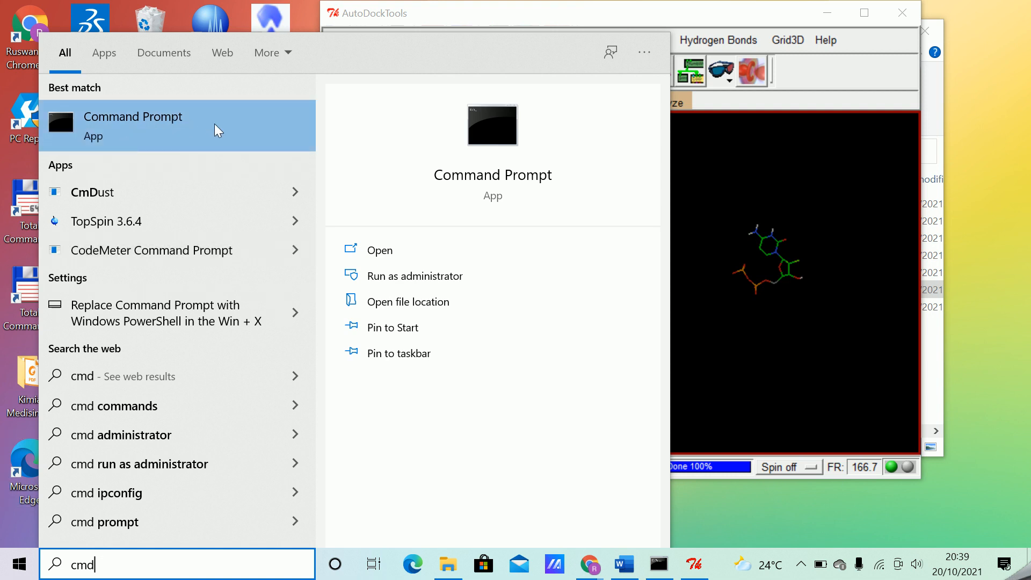
left_click(507, 176)
mouse_move(487, 117)
left_mouse_down()
mouse_move(468, 231)
mouse_move(411, 208)
mouse_move(481, 114)
left_mouse_up()
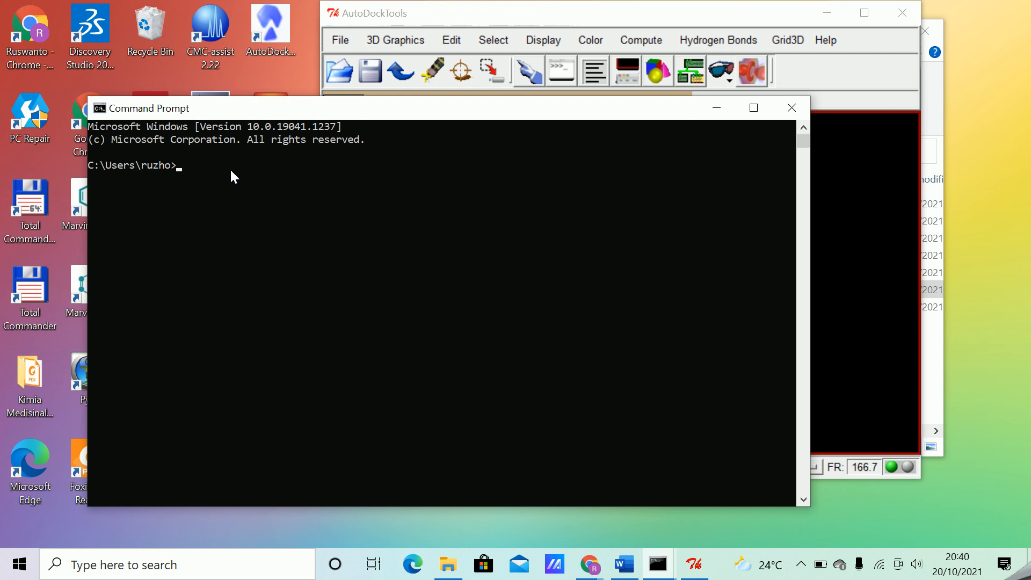
- Switch the command line to drive D: and return to drive C:
type("d:")
key("Return")
type("c:")
key("Return")
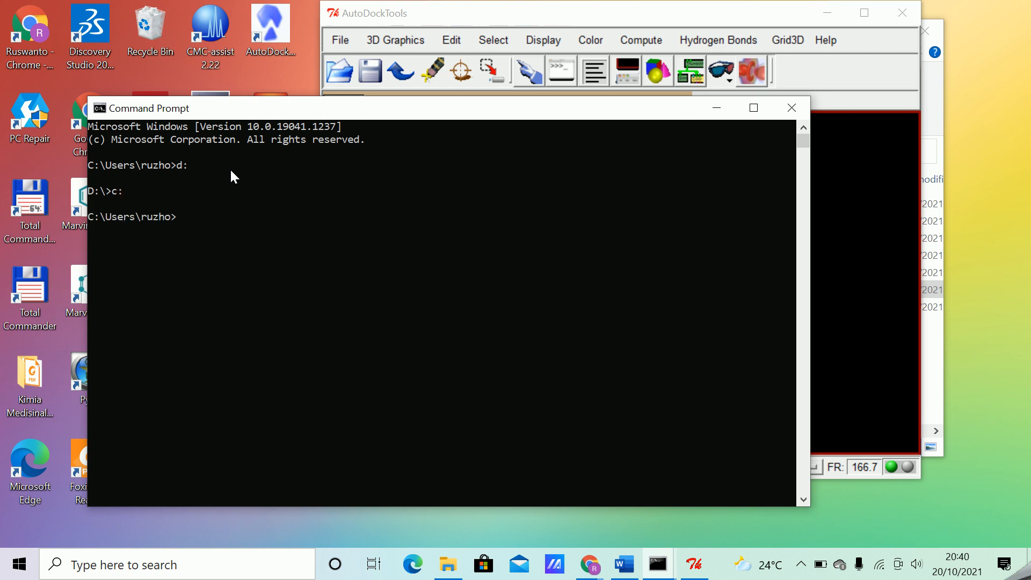
- List the contents of the current user folder with the dir command
type("dir")
key("Return")
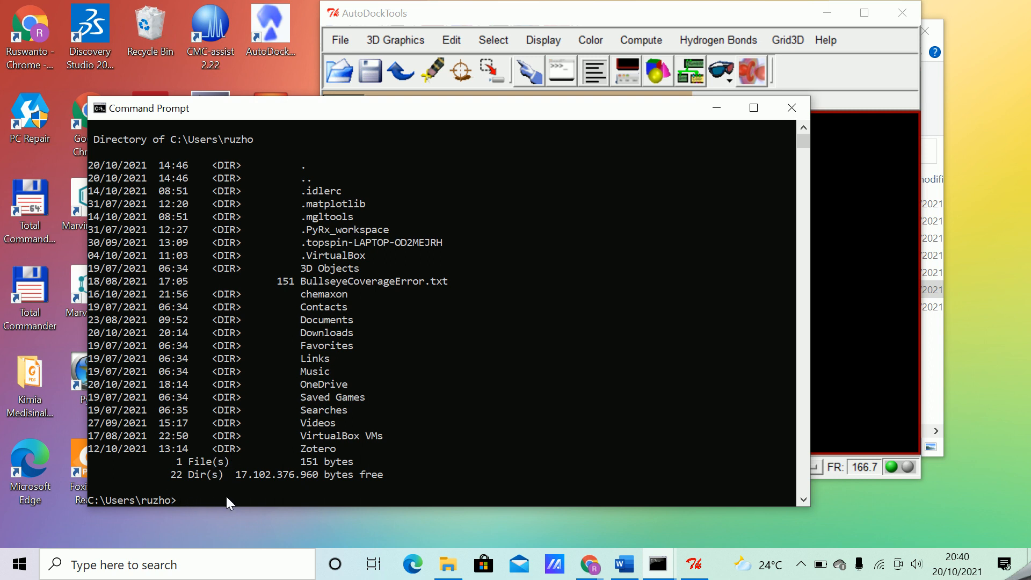
type("dir")
key("Return")
- Change the working directory to Documents with cd and list its contents
type("cd D")
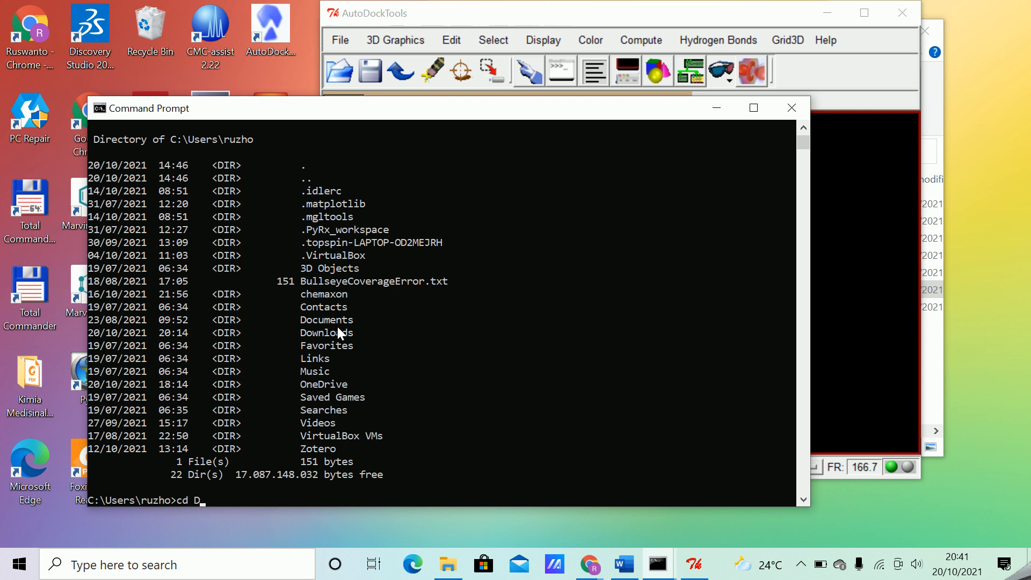
type("ocuments")
key("Return")
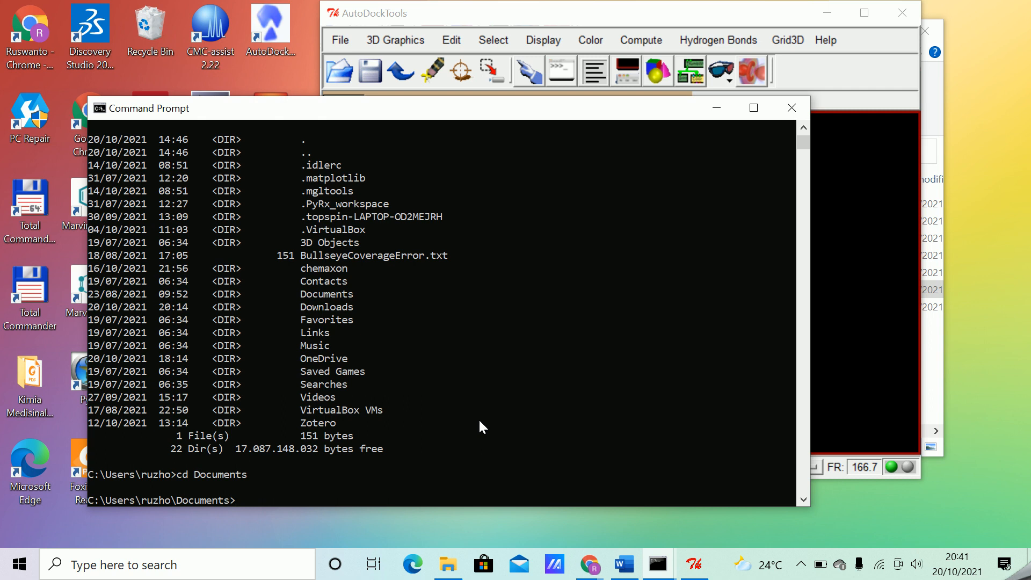
type("dir")
key("Return")
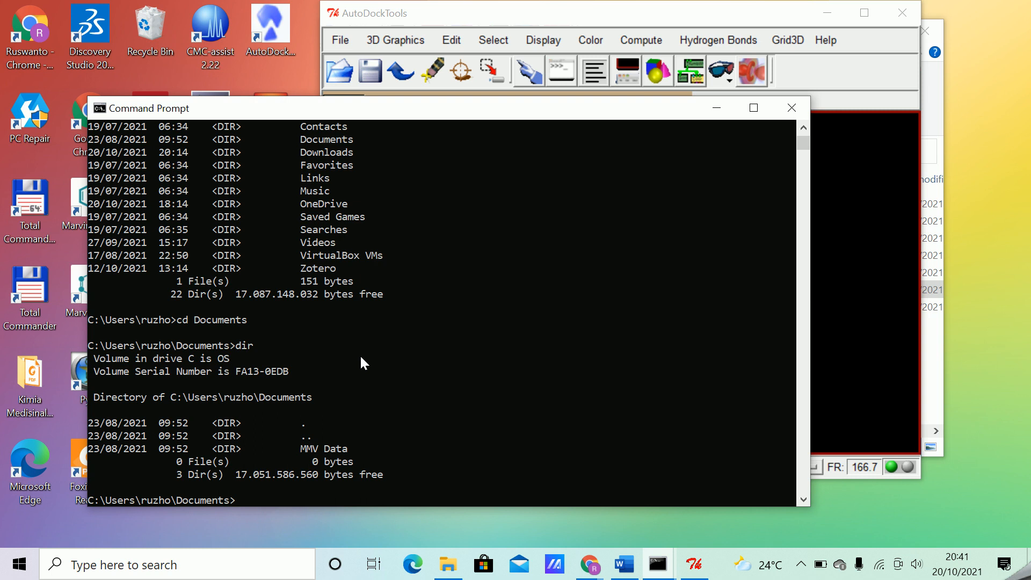
scroll(360, 359, "up", 1)
scroll(361, 361, "down", 3)
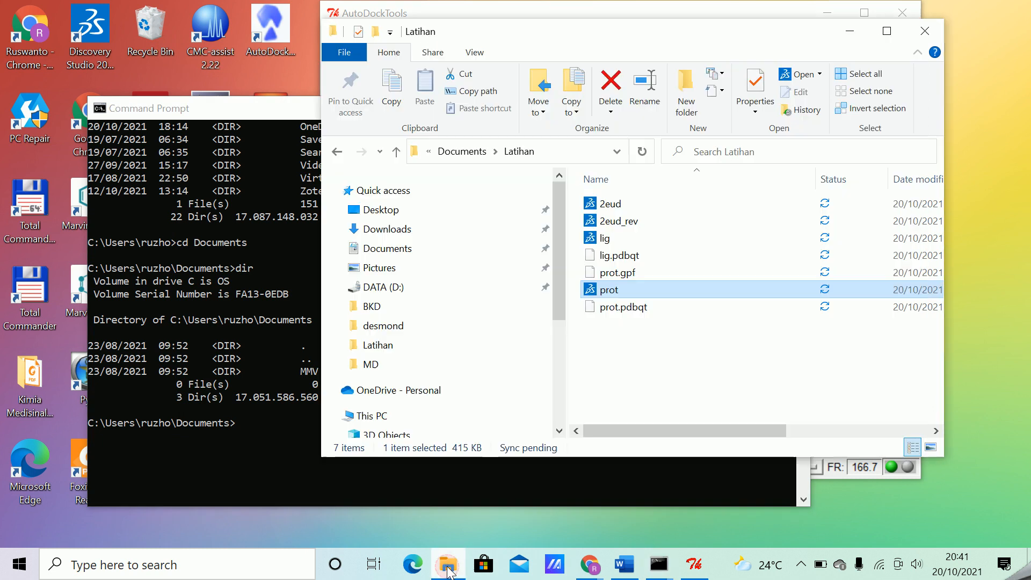
- Switch to File Explorer, reopen the Latihan folder inside Documents, and move the window aside
left_click(448, 564)
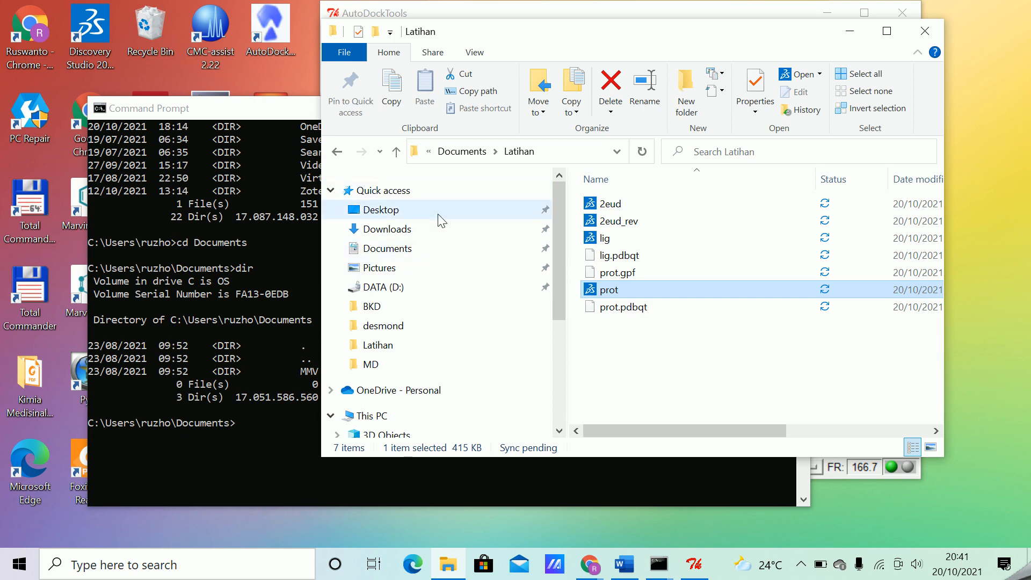
left_click(397, 252)
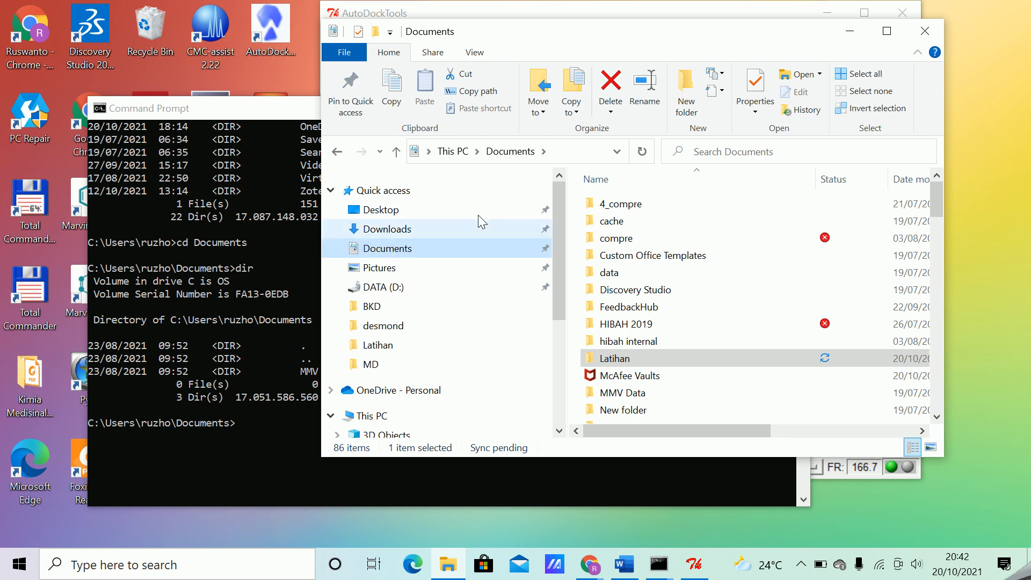
left_click(388, 250)
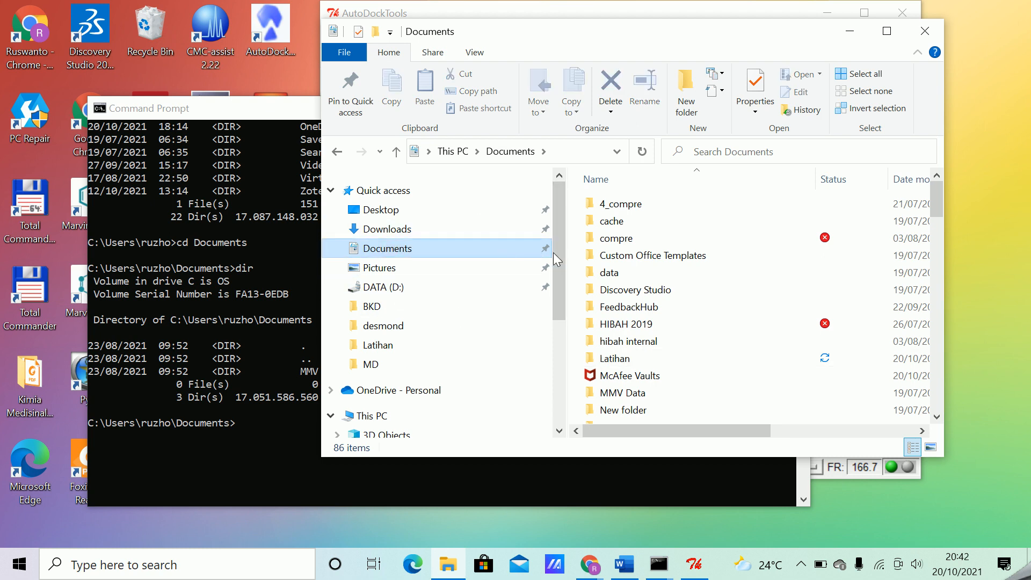
double_click(636, 360)
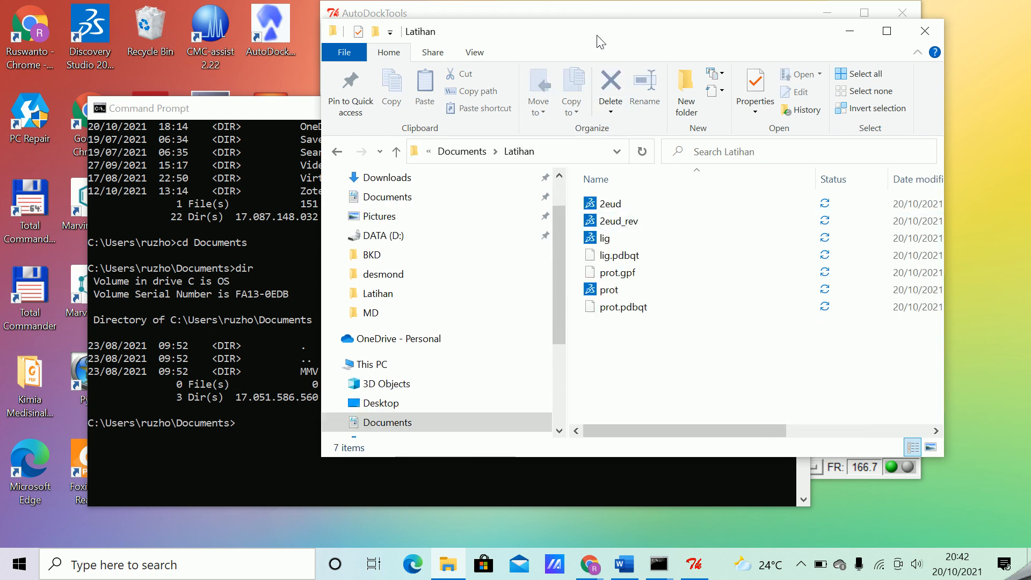
left_click_drag(600, 42, 758, 35)
- Return to Command Prompt and try to enter the Latihan folder with cd Latihan
left_click(263, 427)
left_click(246, 431)
type("cd Latihan")
key("Return")
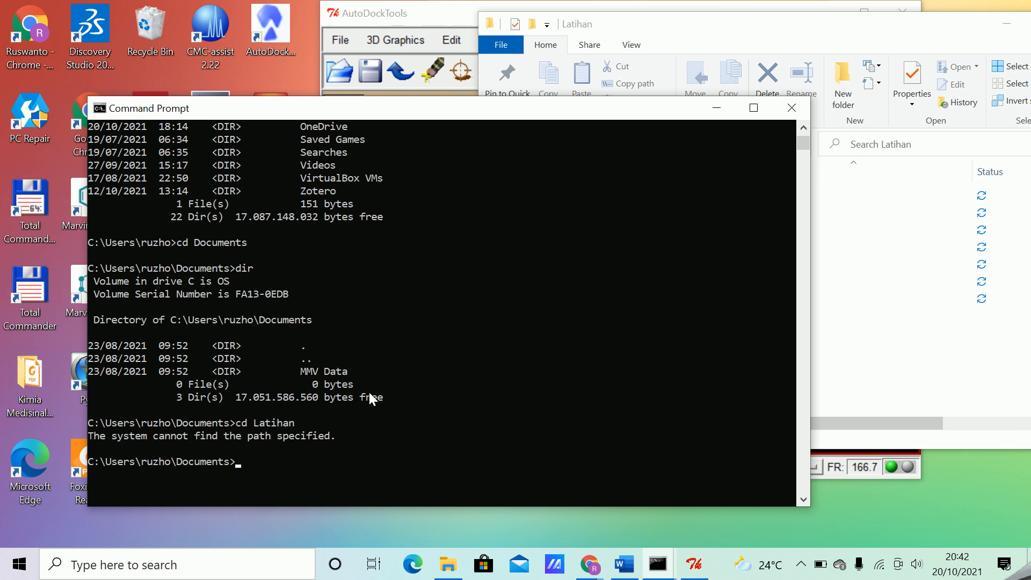
- Go up three directory levels to the root of C: with cd .. and list its contents with dir
type("cd ..")
key("Return")
type("cd")
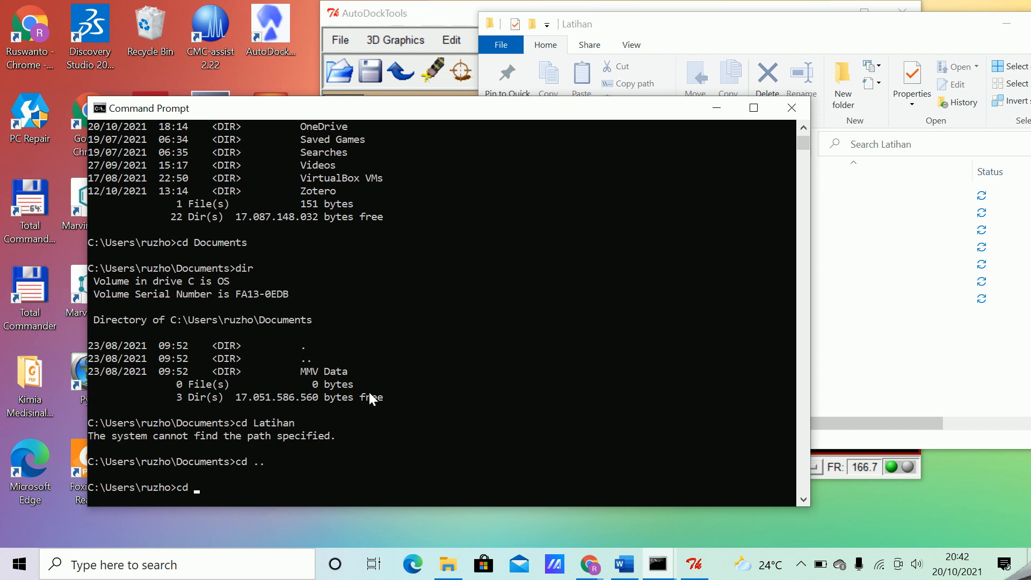
type(" ..")
key("Return")
type("cd")
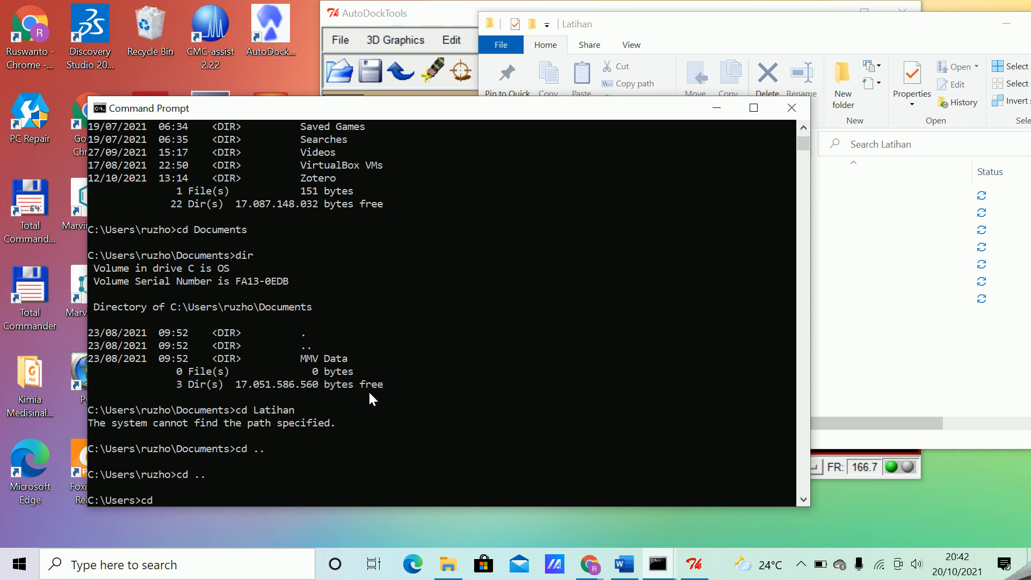
type(" ..")
key("Return")
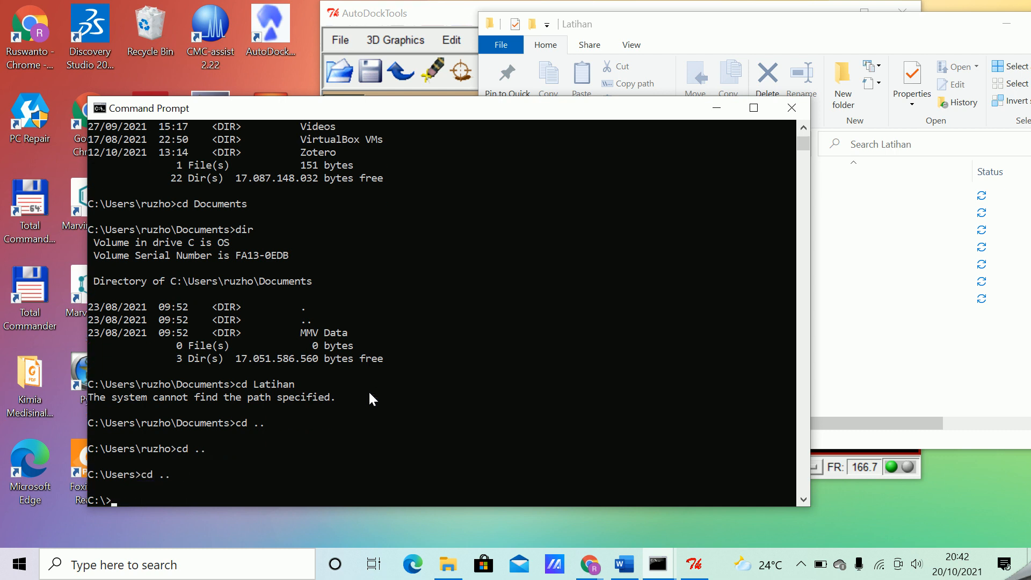
type("dir")
key("Return")
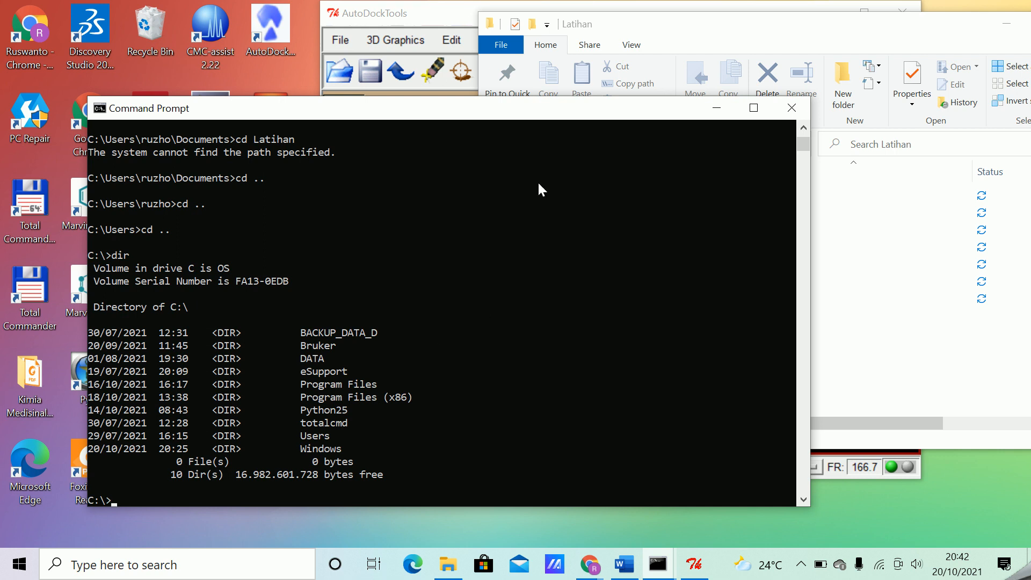
- Move Command Prompt out of the way and copy the full path of the Latihan folder from File Explorer
left_click_drag(487, 119, 455, 138)
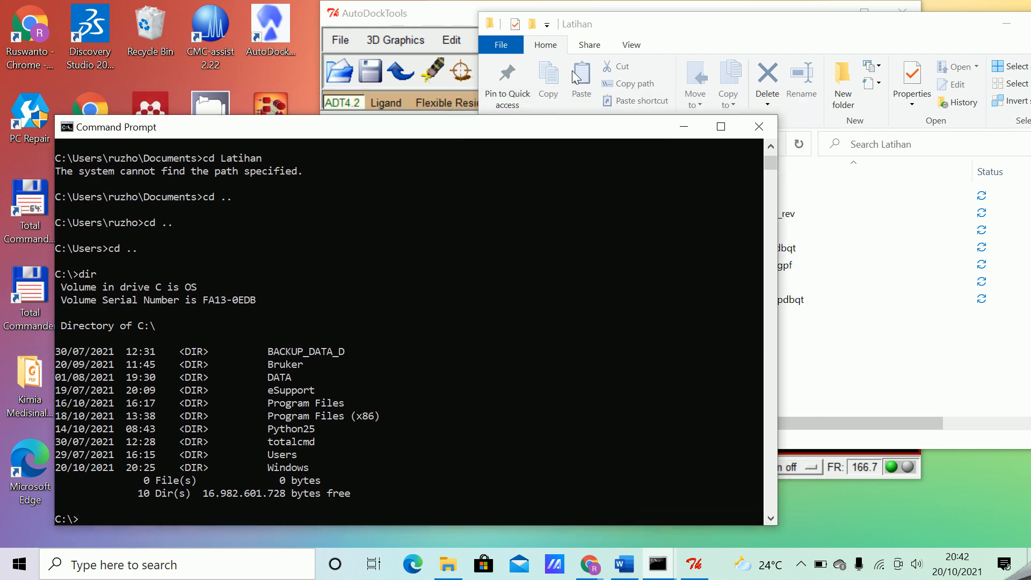
left_click(696, 21)
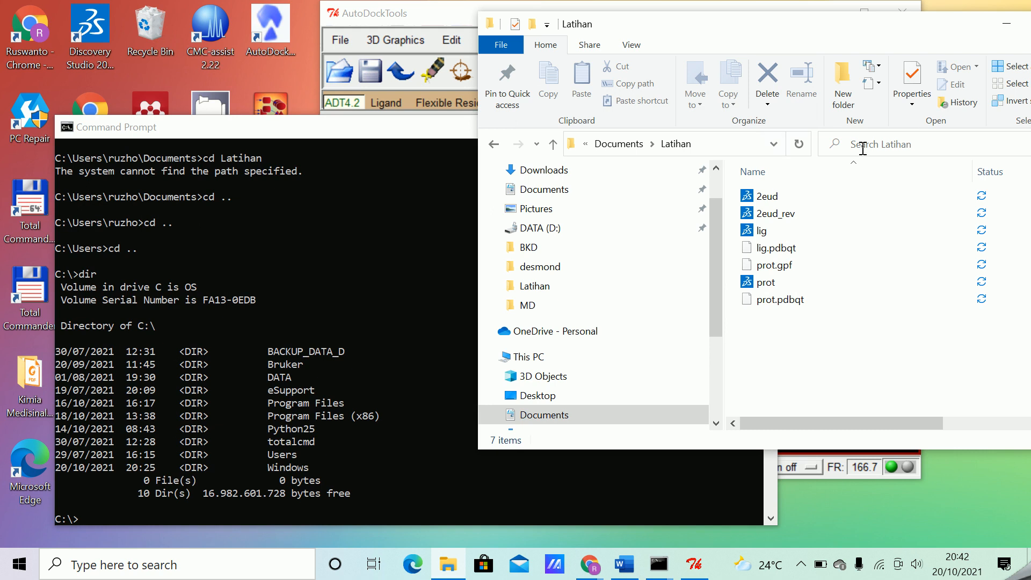
left_click(705, 145)
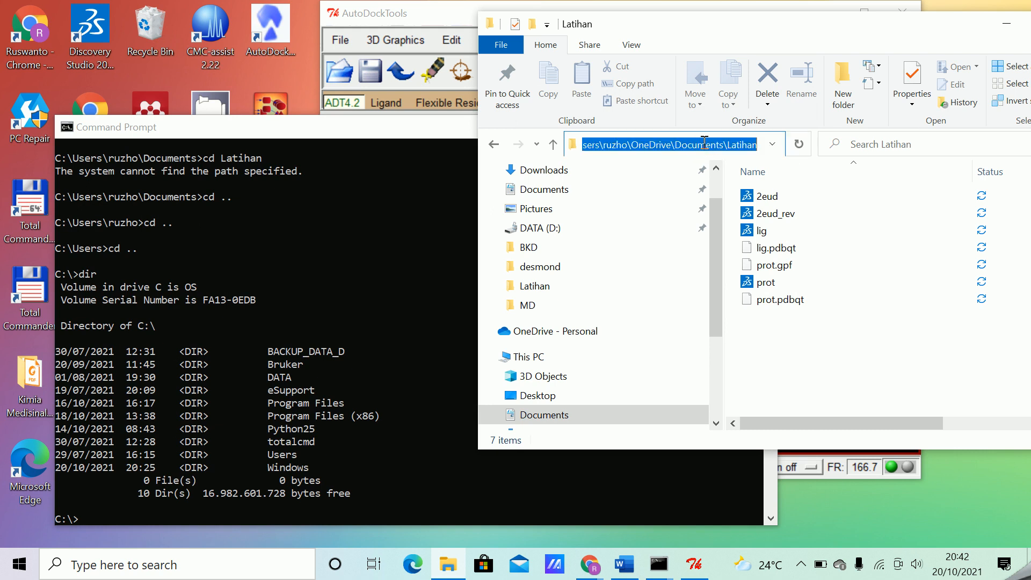
right_click(704, 145)
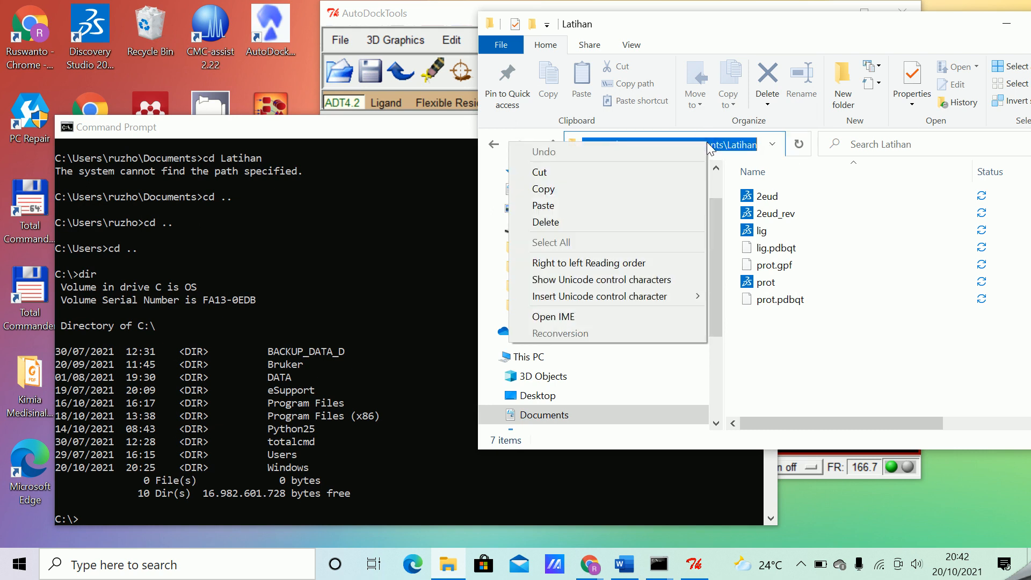
left_click(582, 190)
- Bring Command Prompt forward, paste the copied Latihan path without a command, and try to run it
left_click(125, 520)
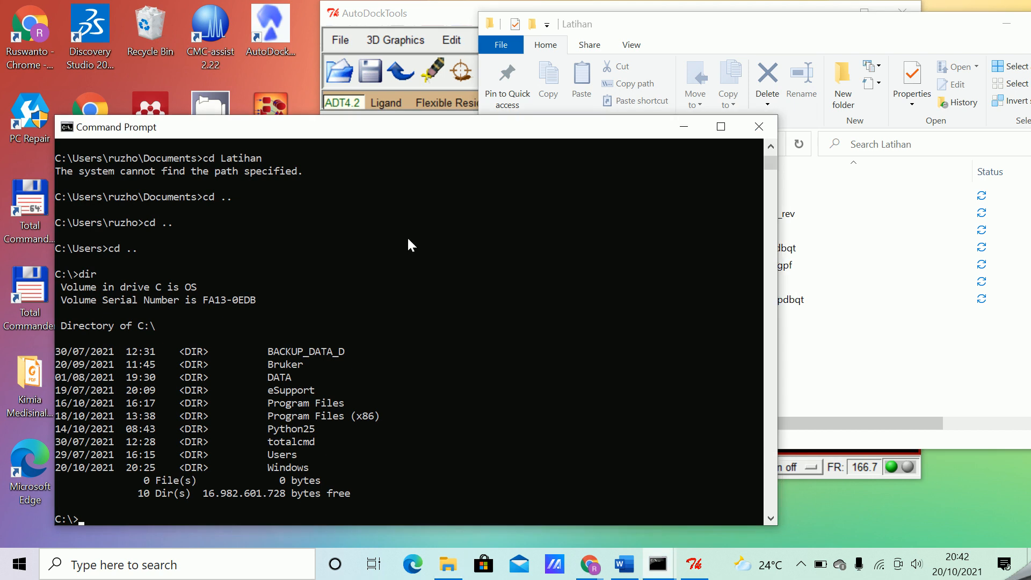
left_click_drag(468, 134, 487, 70)
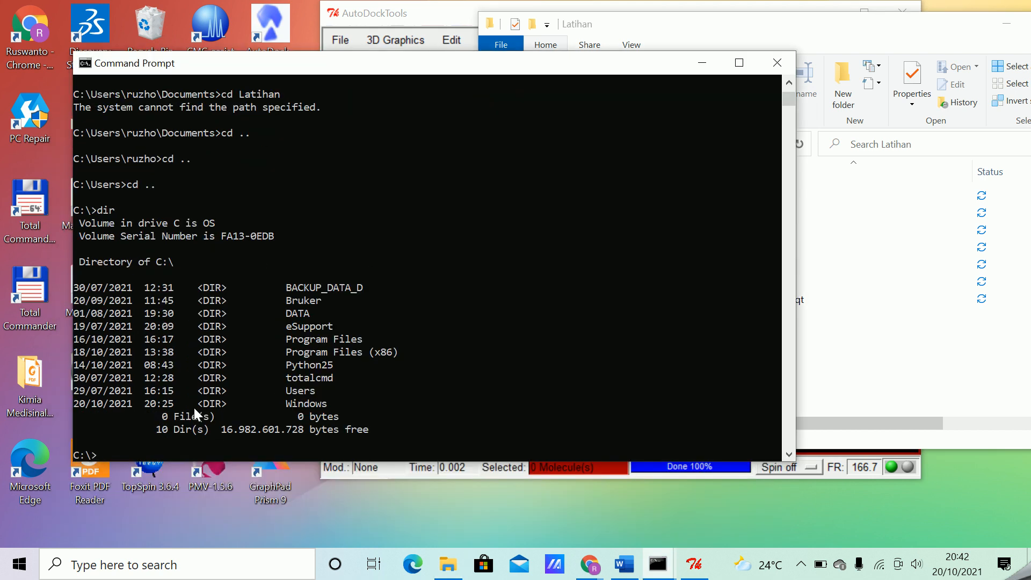
right_click(117, 458)
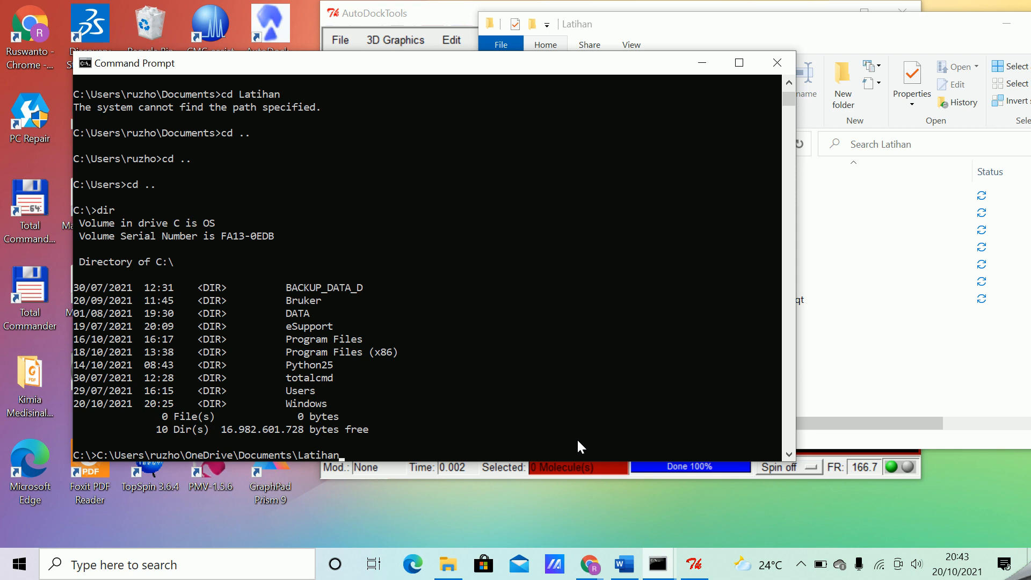
key("Return")
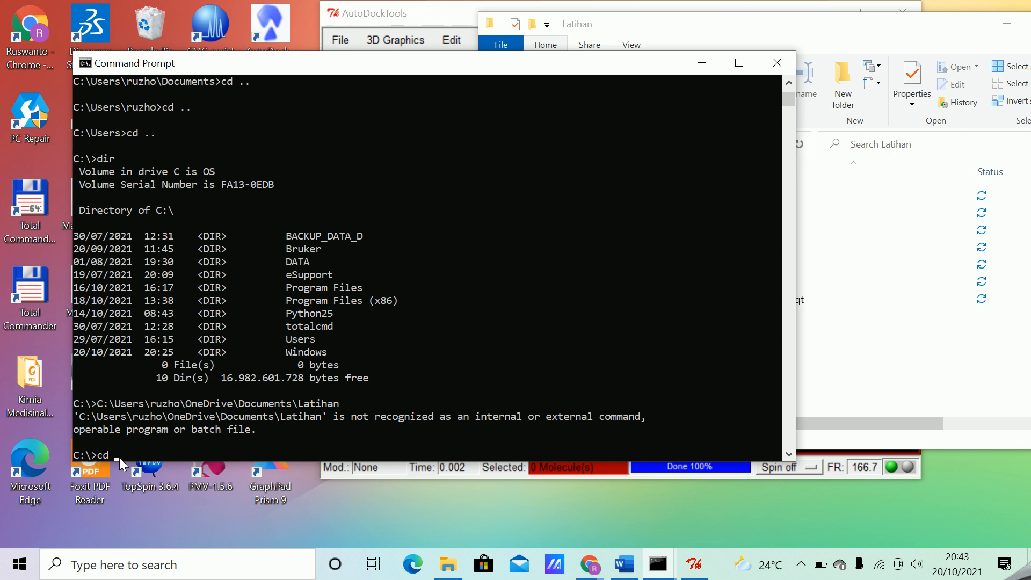
- Change the working directory to the copied OneDrive Latihan path with cd and list its contents with dir
key("ctrl+v")
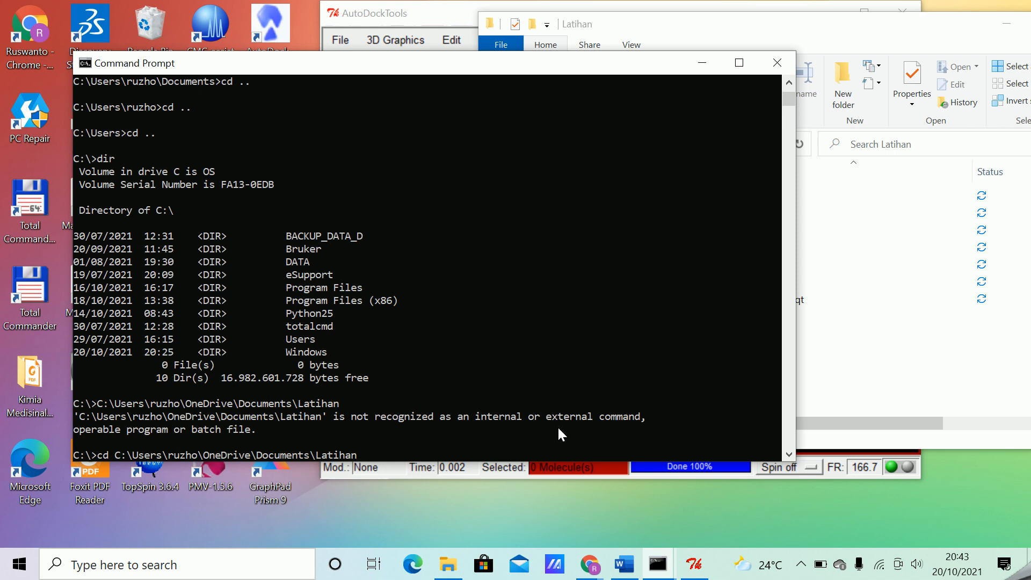
key("Return")
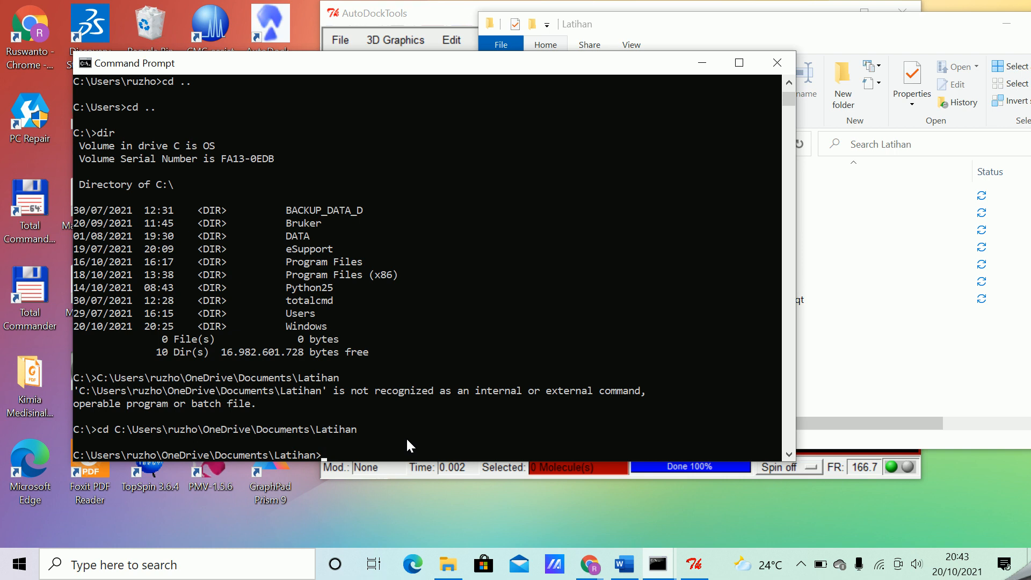
type("dir")
key("Return")
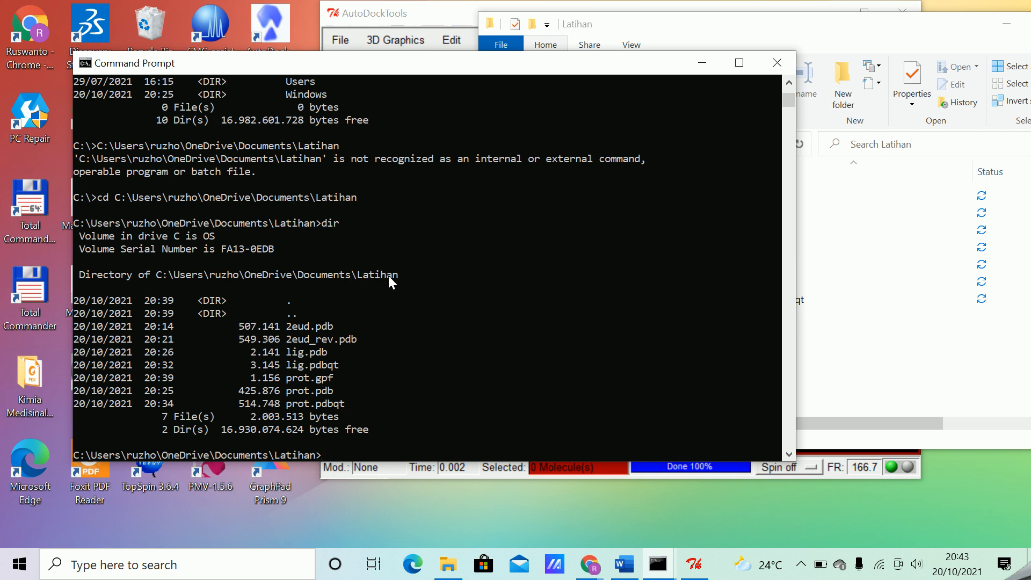
- Move the Command Prompt window aside and bring the Latihan File Explorer window forward next to it
left_click_drag(597, 65, 486, 67)
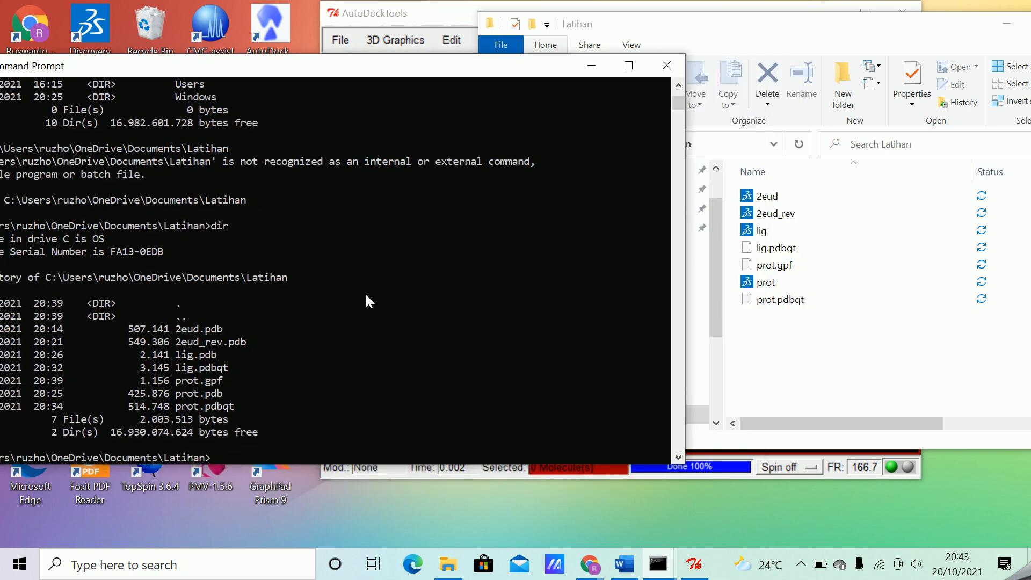
left_click_drag(529, 73, 597, 55)
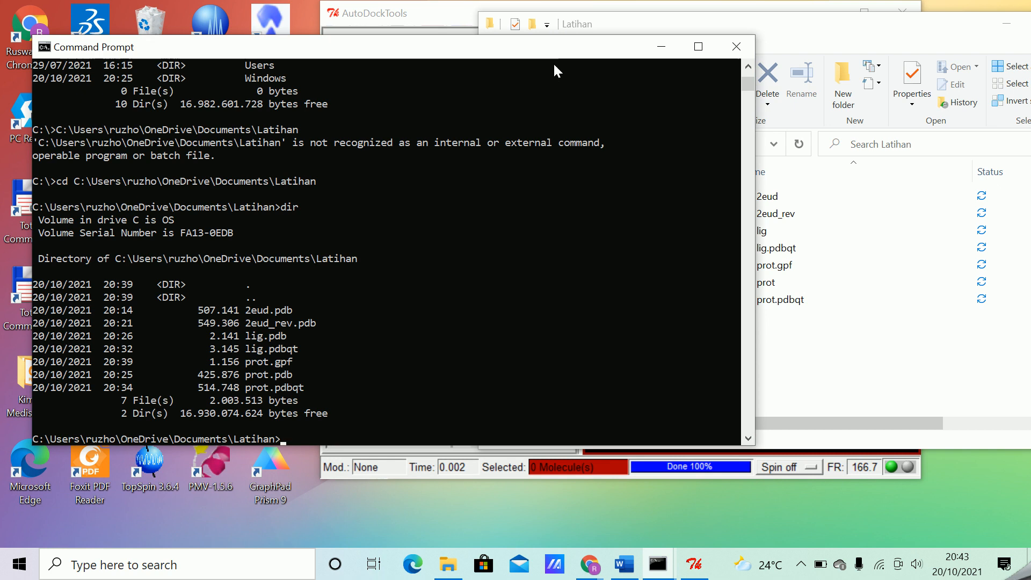
left_click_drag(559, 49, 493, 102)
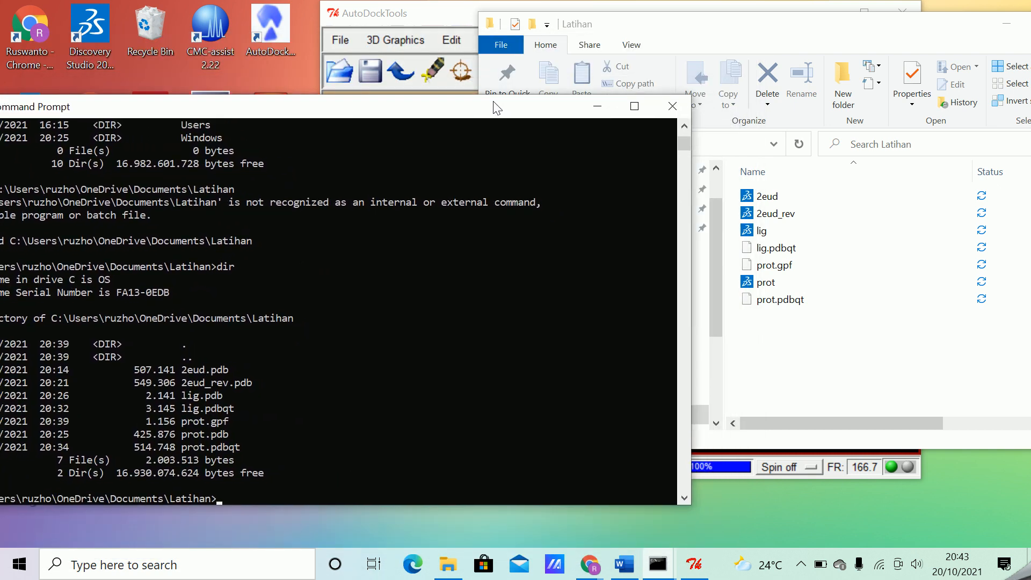
left_click(782, 19)
left_click_drag(781, 18, 615, 57)
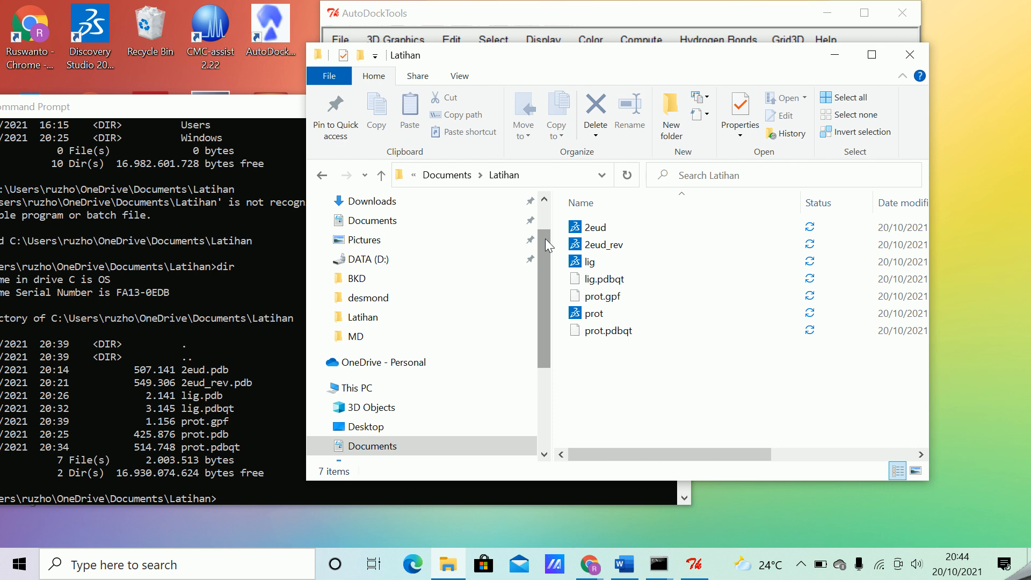
- Browse to the 4.2.6 folder in C:\Program Files (x86)\The Scripps Research Institute\Autodock to view the AutoDock executables
left_click_drag(540, 292, 554, 268)
left_click_drag(550, 310, 547, 386)
left_click(384, 392)
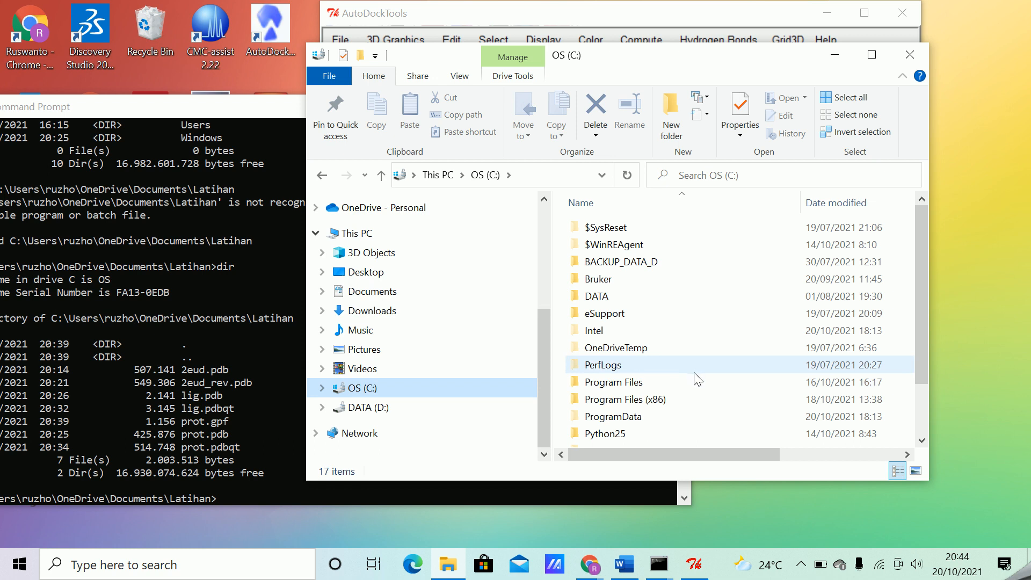
left_click(644, 401)
double_click(644, 400)
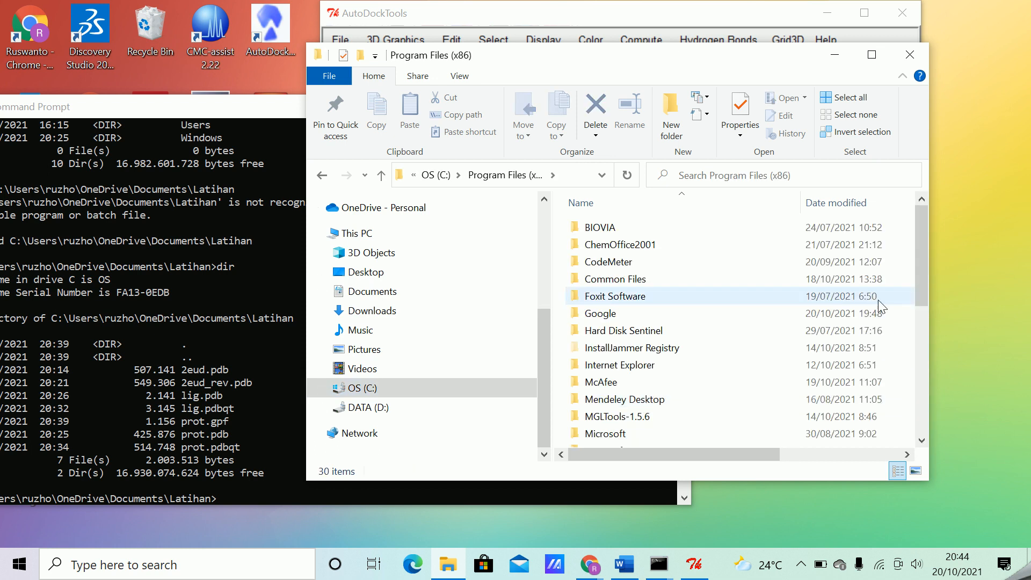
left_click_drag(919, 240, 913, 311)
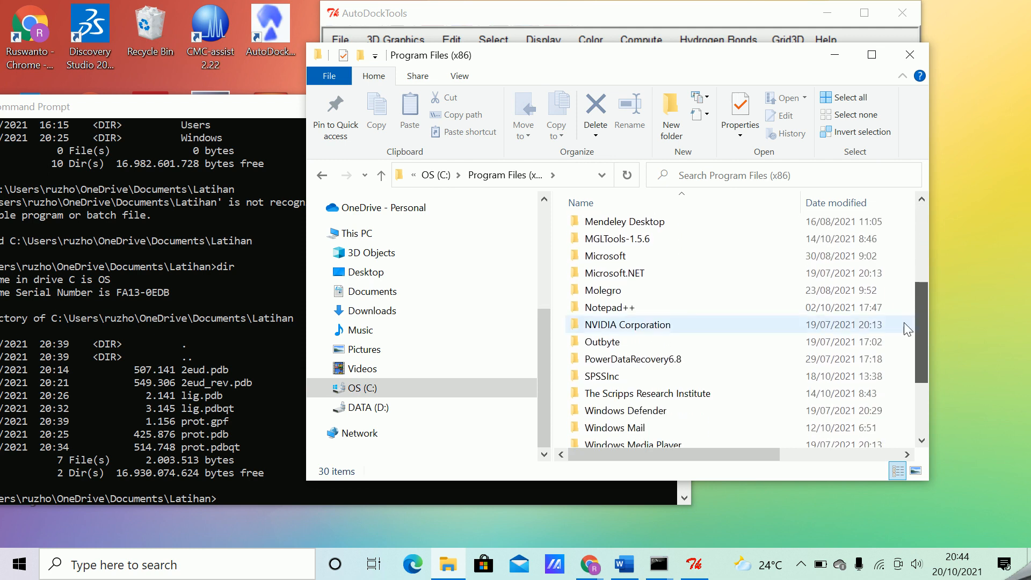
double_click(696, 396)
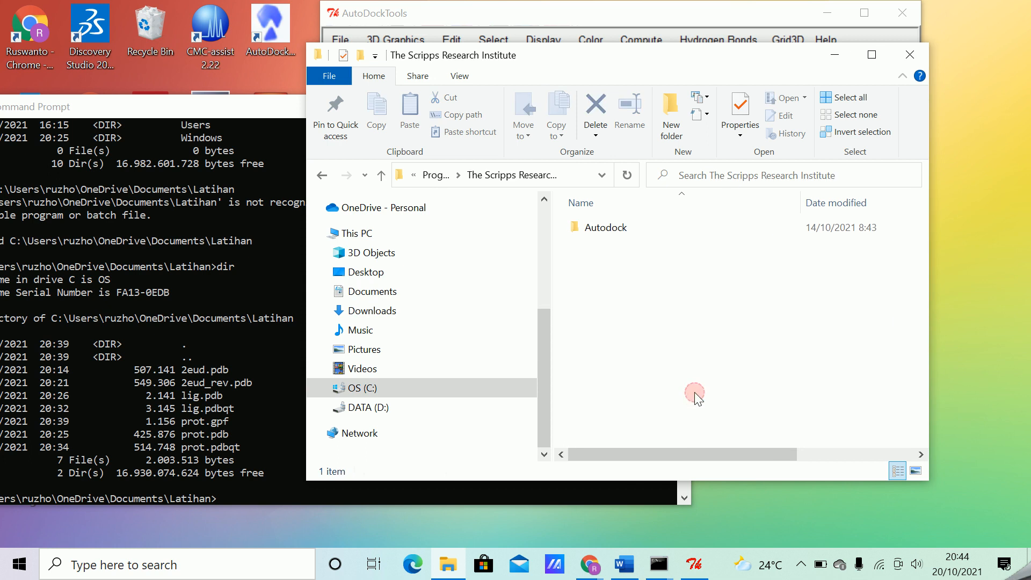
left_click(615, 228)
double_click(615, 228)
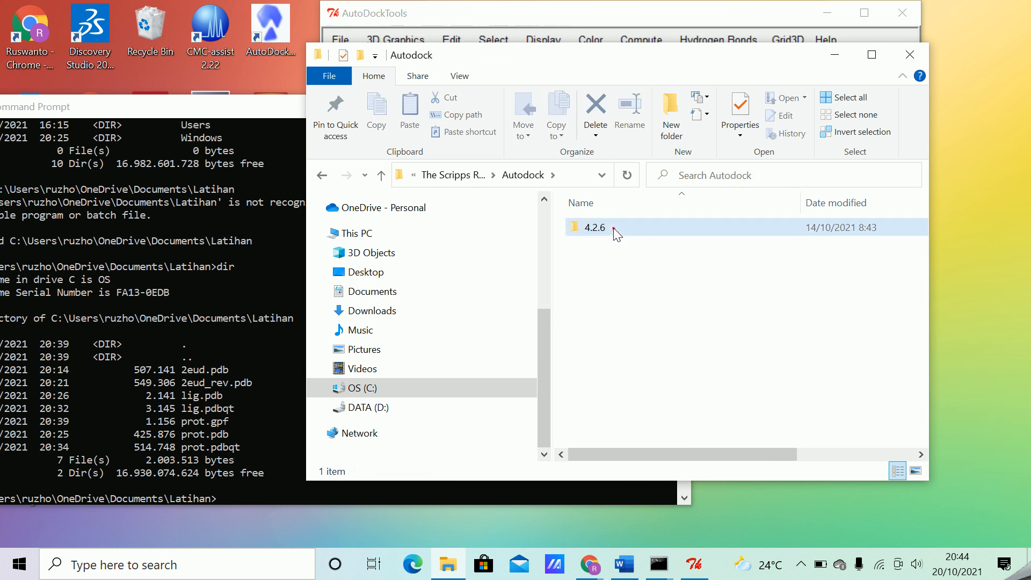
double_click(613, 228)
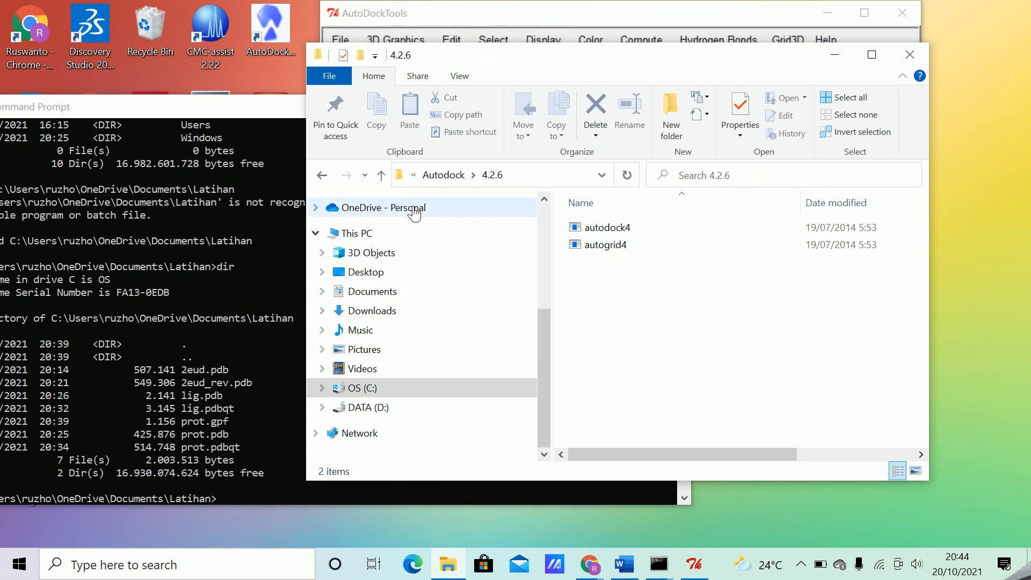
- Go back up from the 4.2.6 folder to the root of drive C: in File Explorer
left_click(382, 175)
left_click(382, 175)
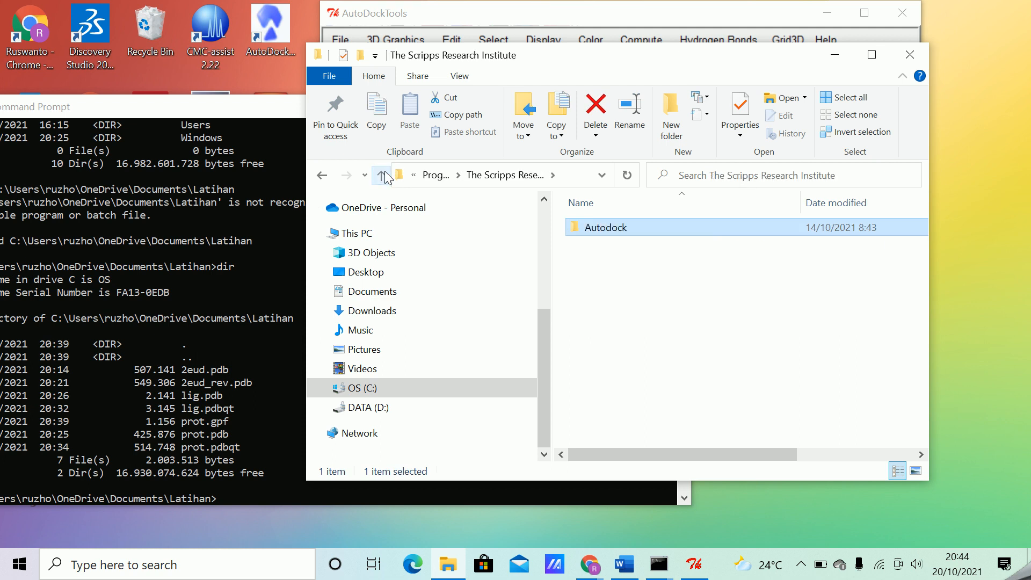
left_click(382, 175)
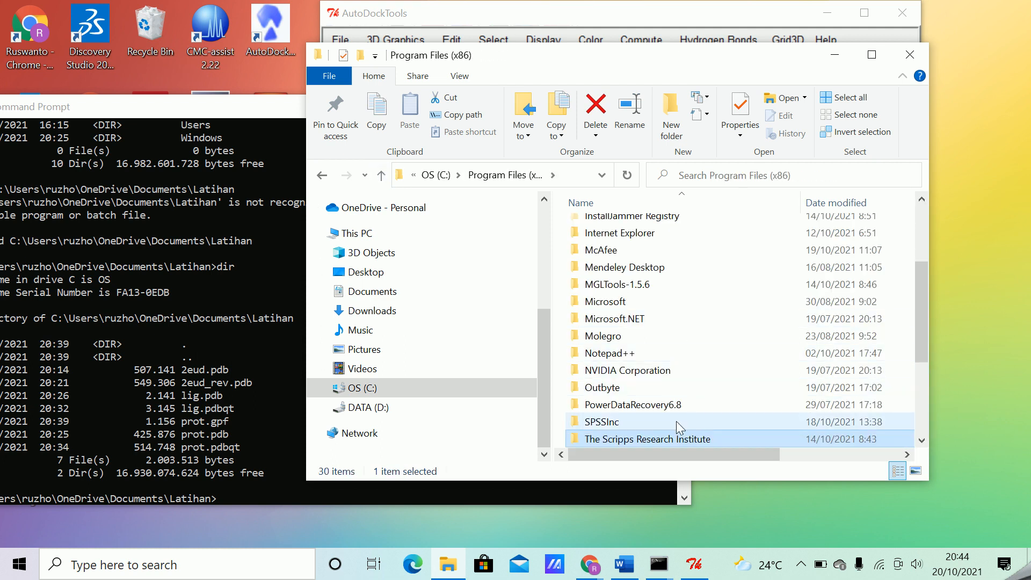
left_click(367, 391)
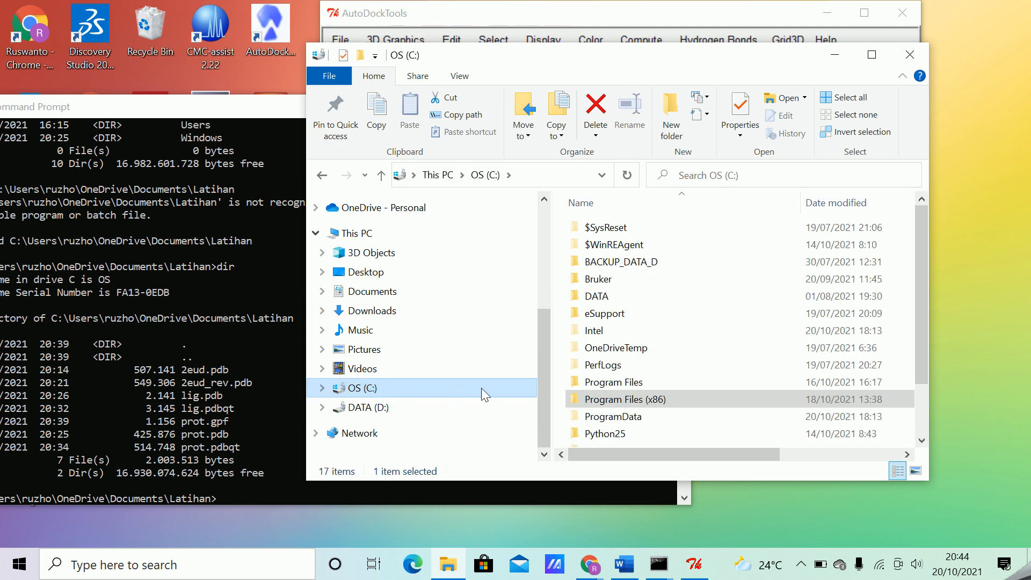
- Browse from drive C to Program Files (x86)\The Scripps Research Institute\Autodock\4.2.6 in File Explorer
left_click(627, 400)
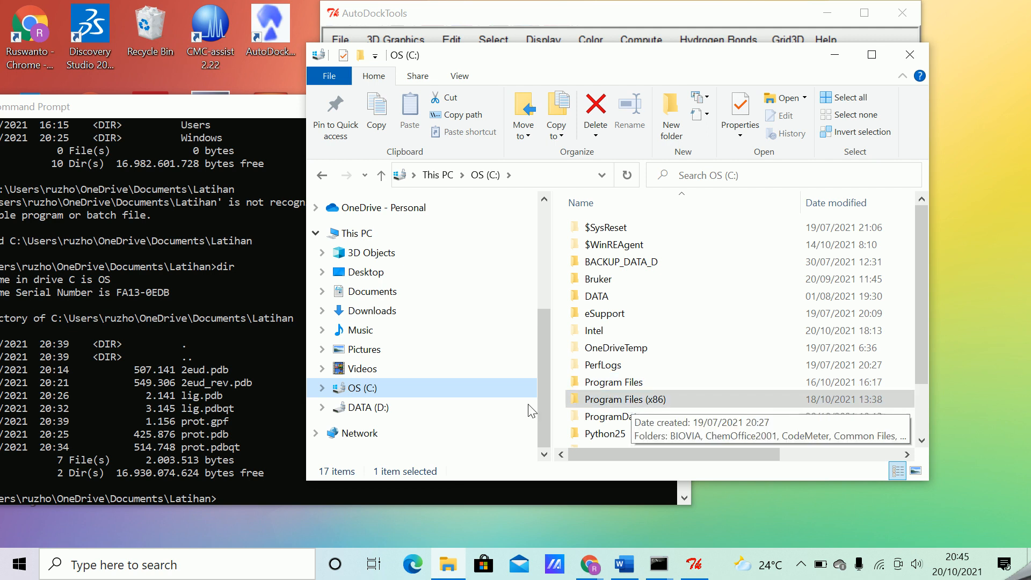
double_click(650, 399)
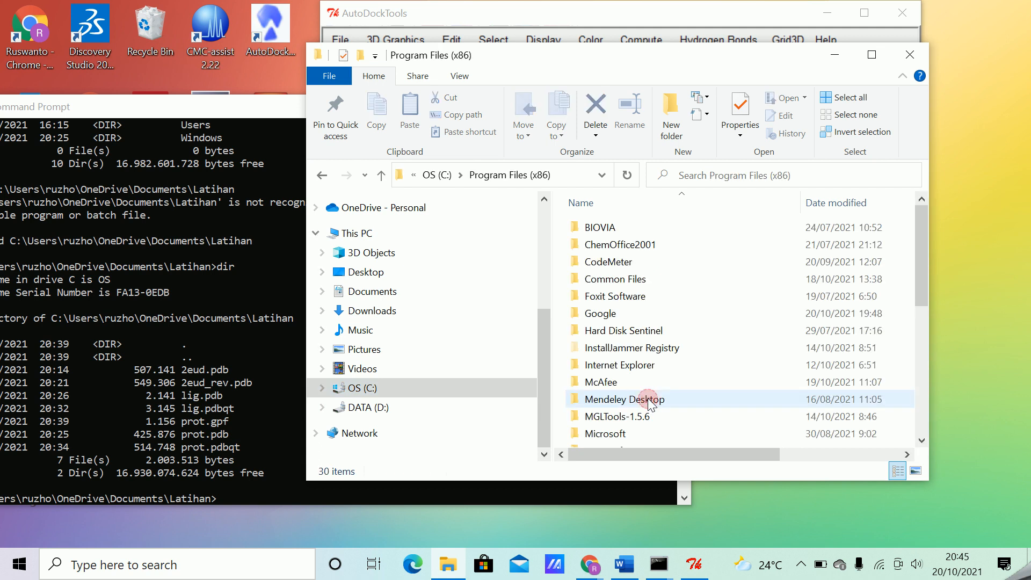
left_click_drag(920, 260, 919, 354)
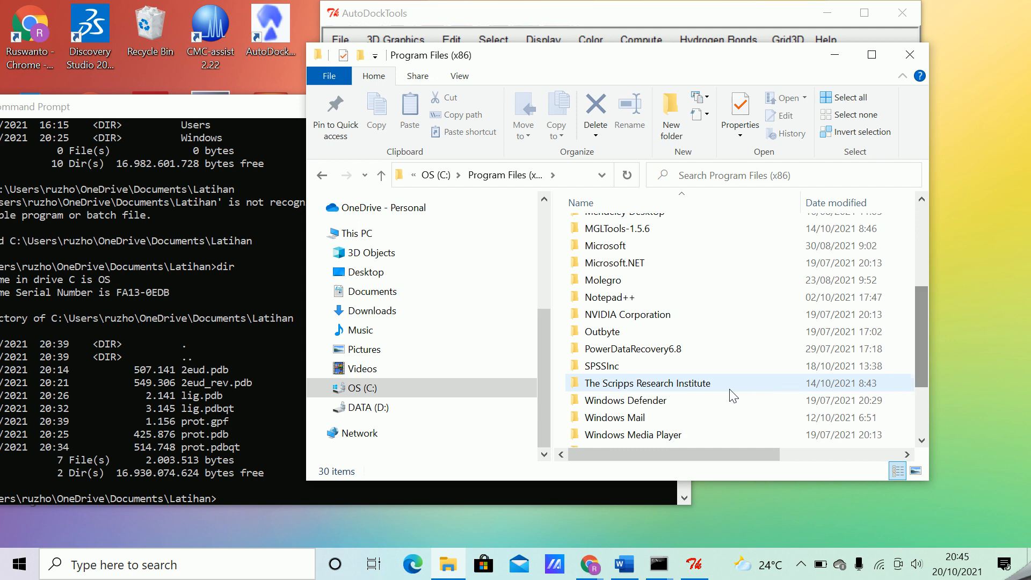
double_click(667, 385)
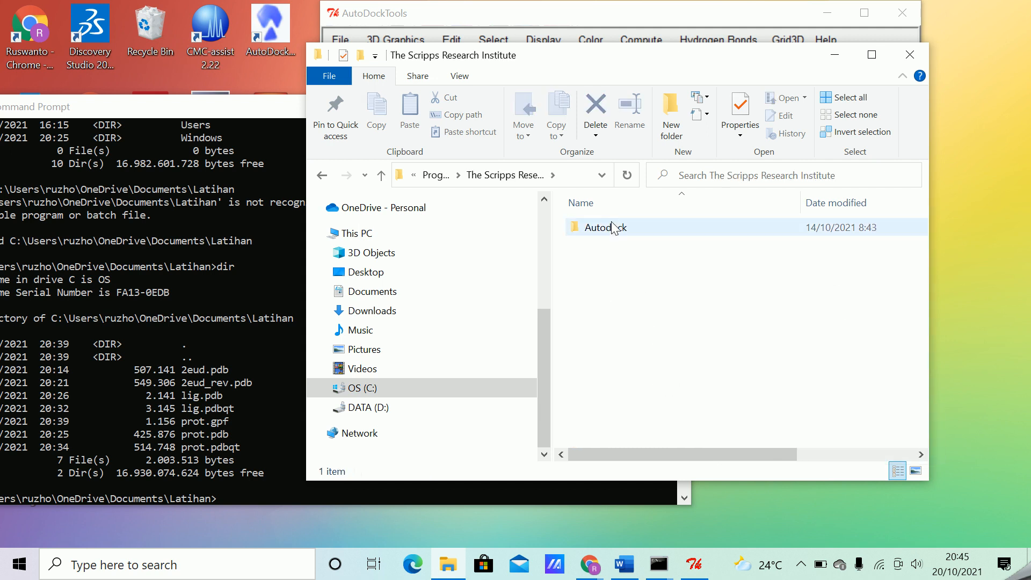
double_click(610, 230)
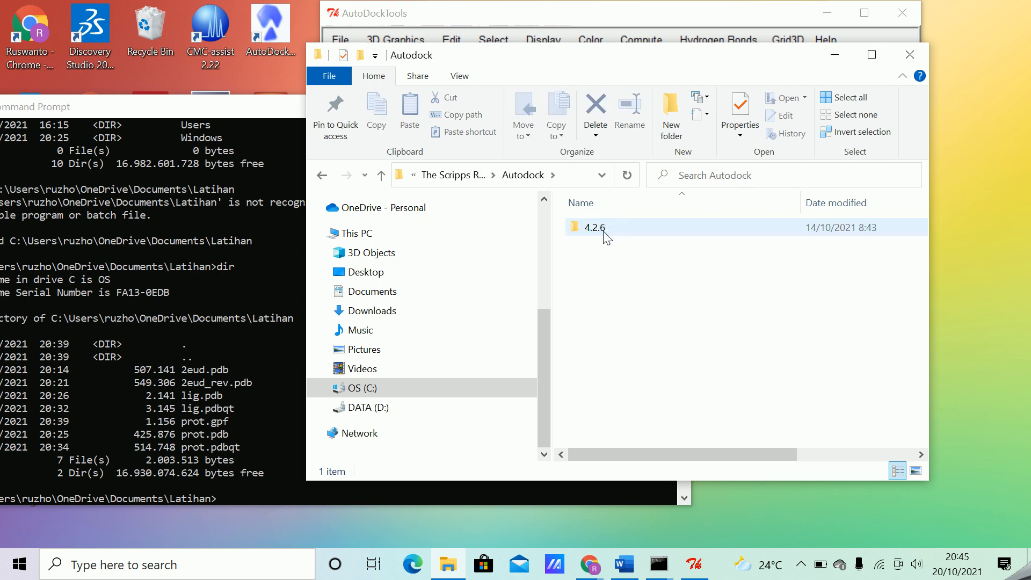
double_click(603, 228)
left_click(583, 273)
- Copy the autodock4 and autogrid4 executables from the 4.2.6 folder into the Documents\Latihan folder
left_click(615, 230)
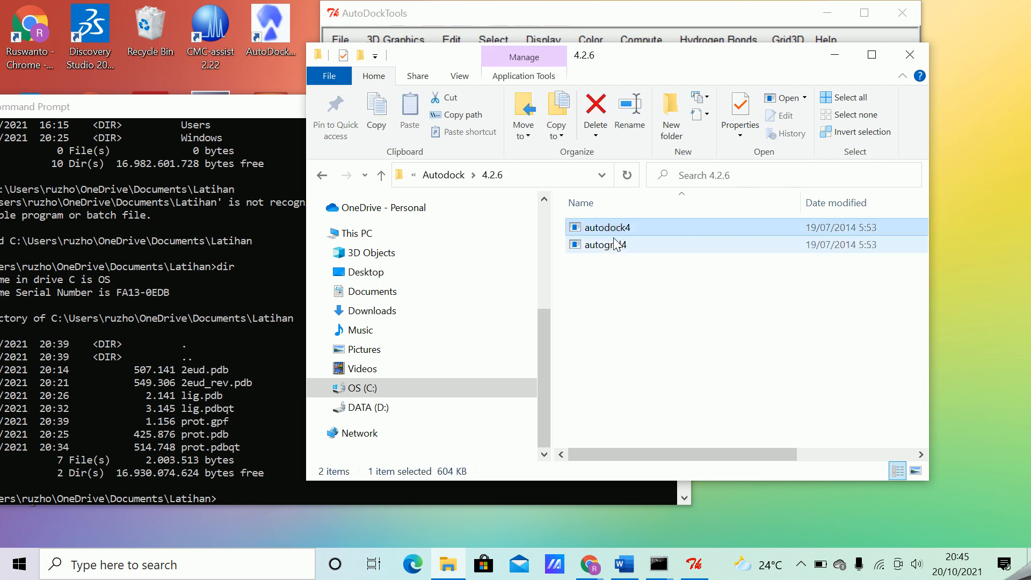
left_click(615, 246, "ctrl")
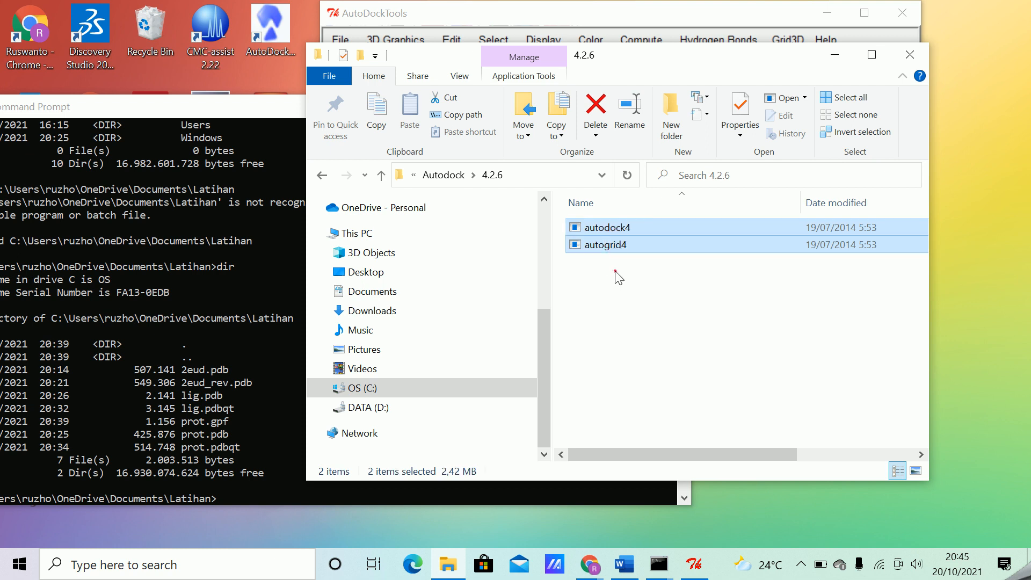
left_click(615, 271)
left_click(625, 228)
left_click(622, 245, "ctrl")
key("ctrl+c")
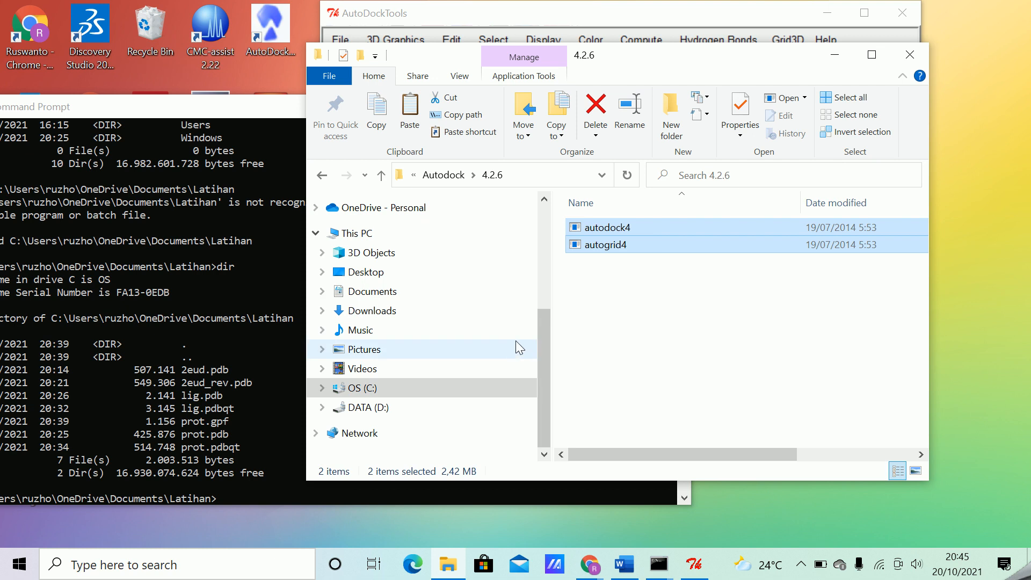
left_click(379, 293)
double_click(599, 382)
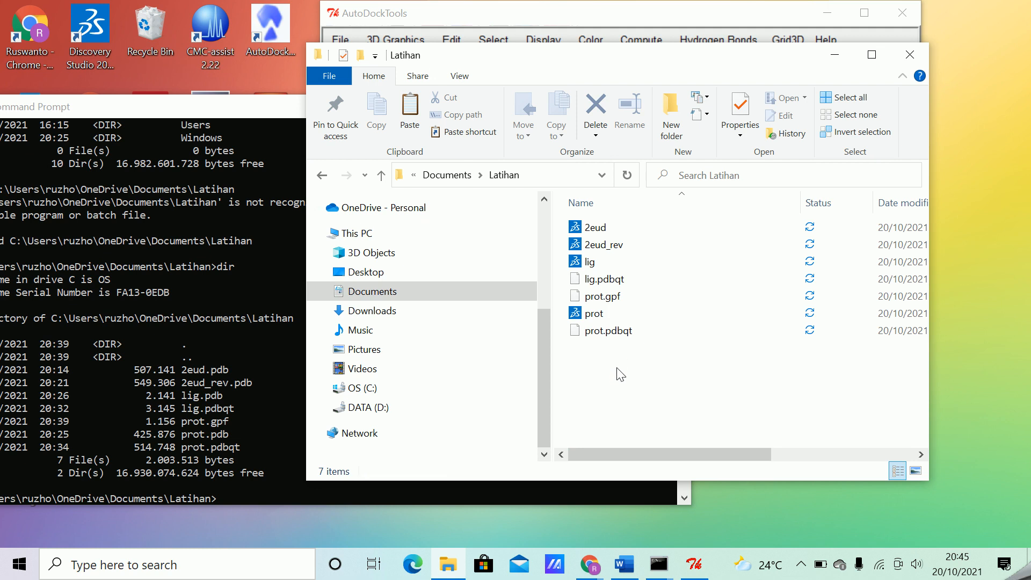
key("ctrl+v")
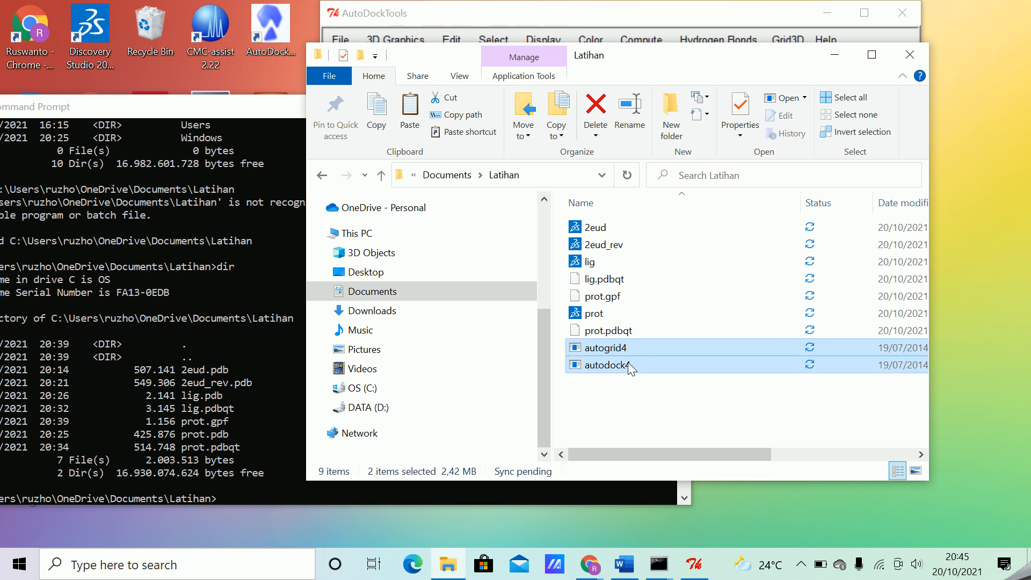
- Move the Latihan folder window aside, bring Command Prompt forward near the screen's upper edge, and extend its height downward
left_click_drag(642, 58, 744, 34)
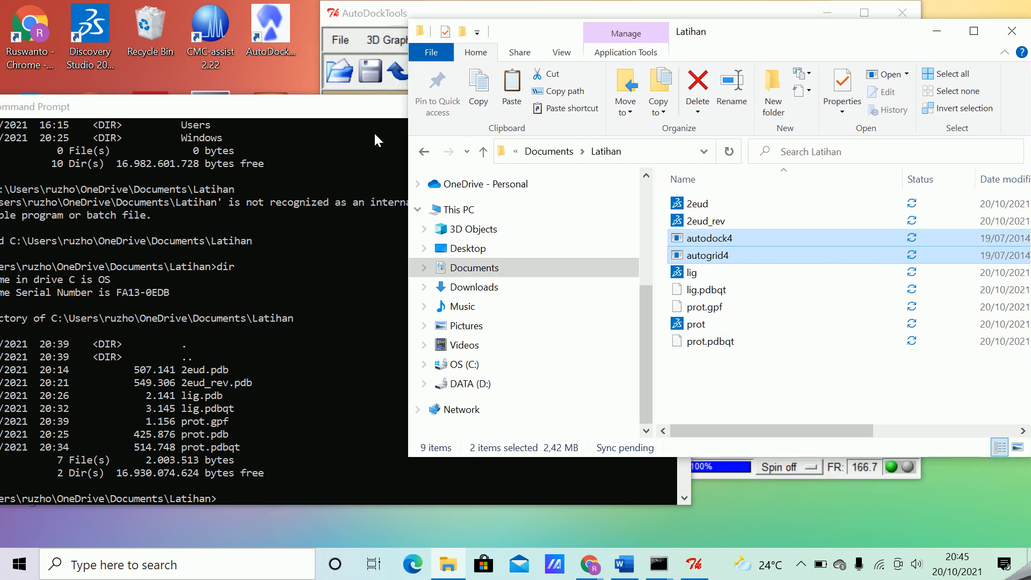
left_click(333, 113)
left_click_drag(400, 110, 466, 66)
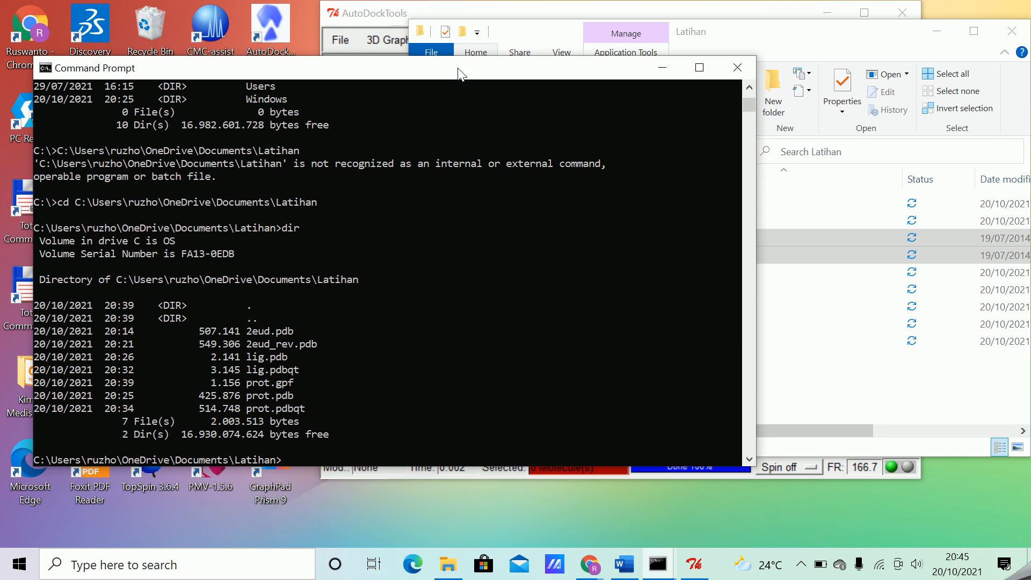
left_click(295, 461)
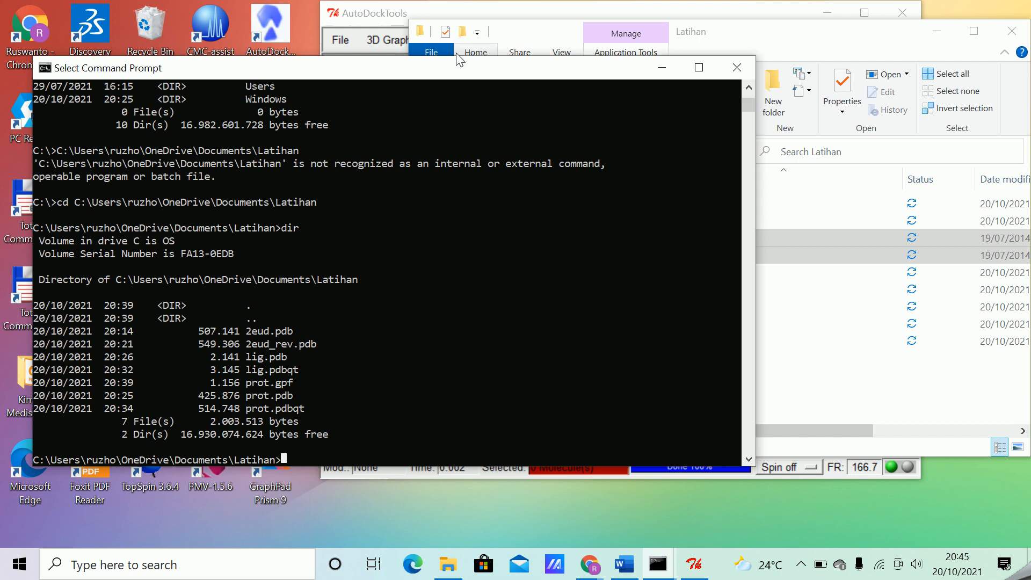
left_click_drag(452, 63, 452, 15)
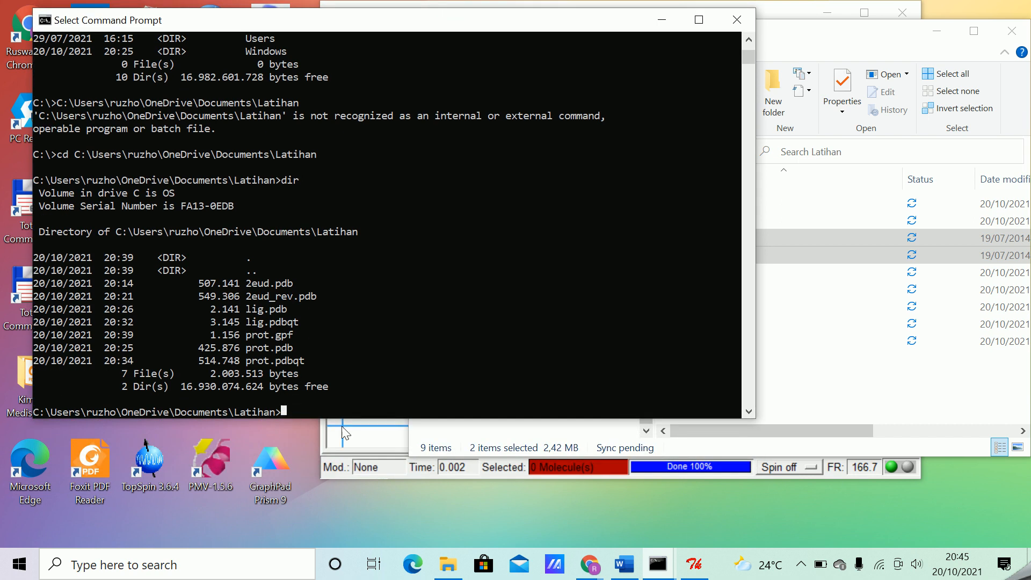
left_click_drag(341, 418, 340, 457)
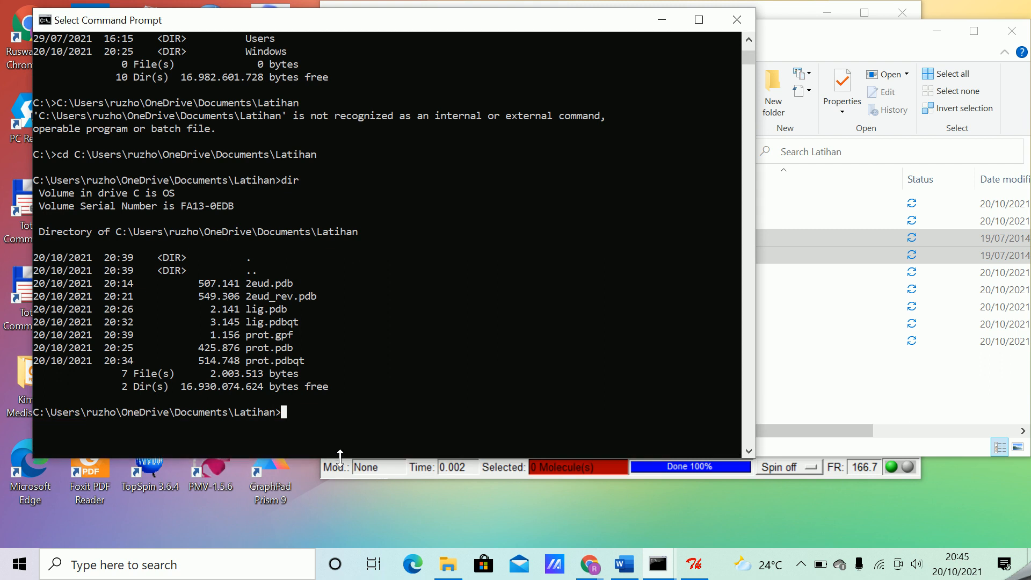
- Enter autogrid4 at the Latihan prompt, moving the folder window aside to check the executable's name
left_click(284, 413)
type("ut")
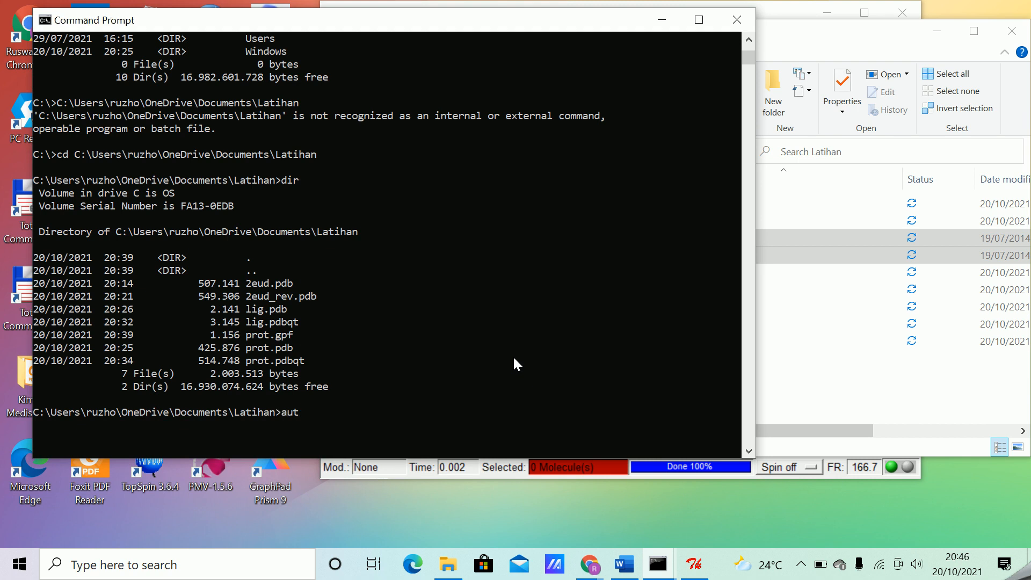
type("ogrid")
left_click(825, 43)
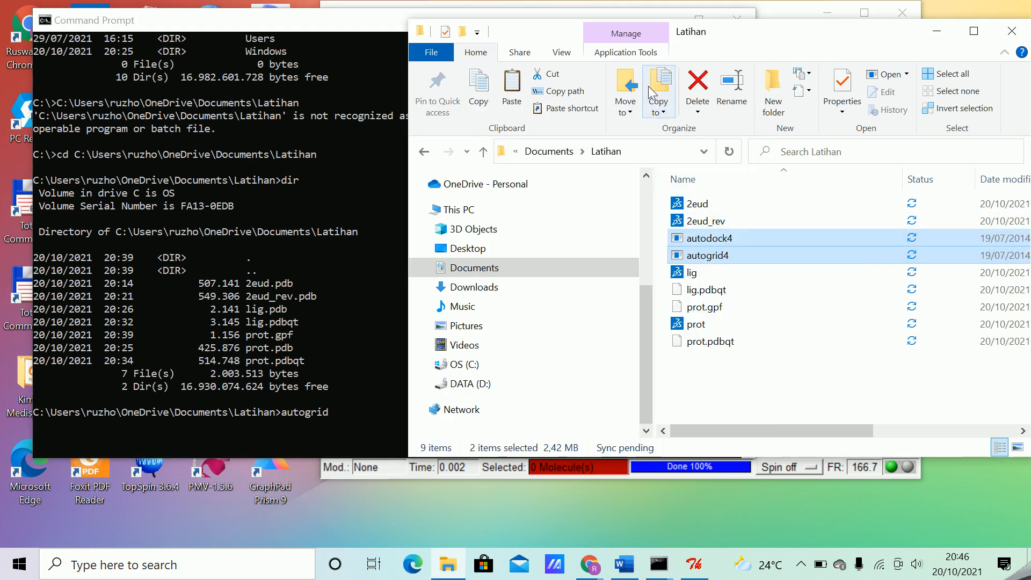
left_click_drag(752, 32, 898, 19)
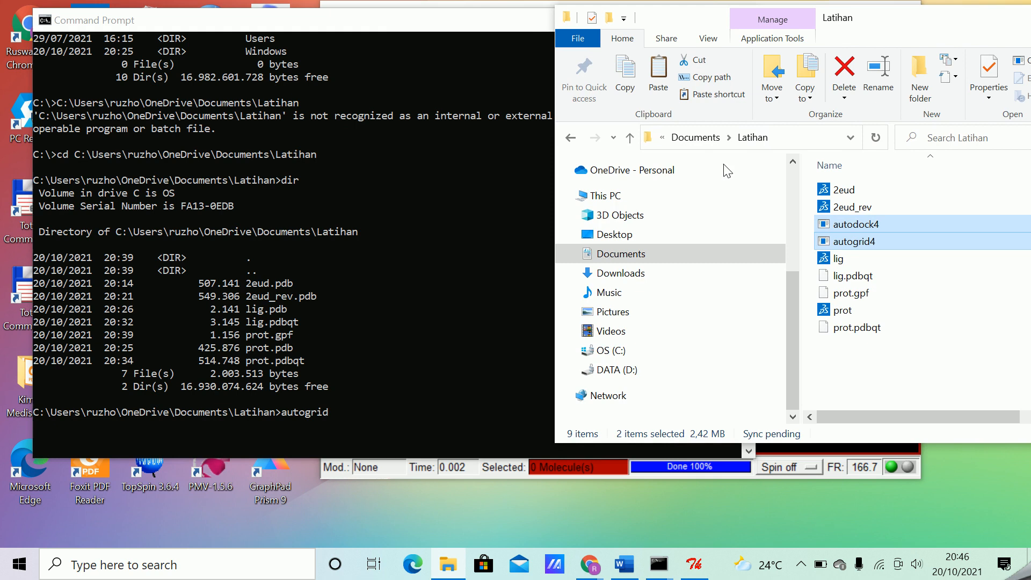
left_click(337, 417)
left_click(332, 413)
type("4")
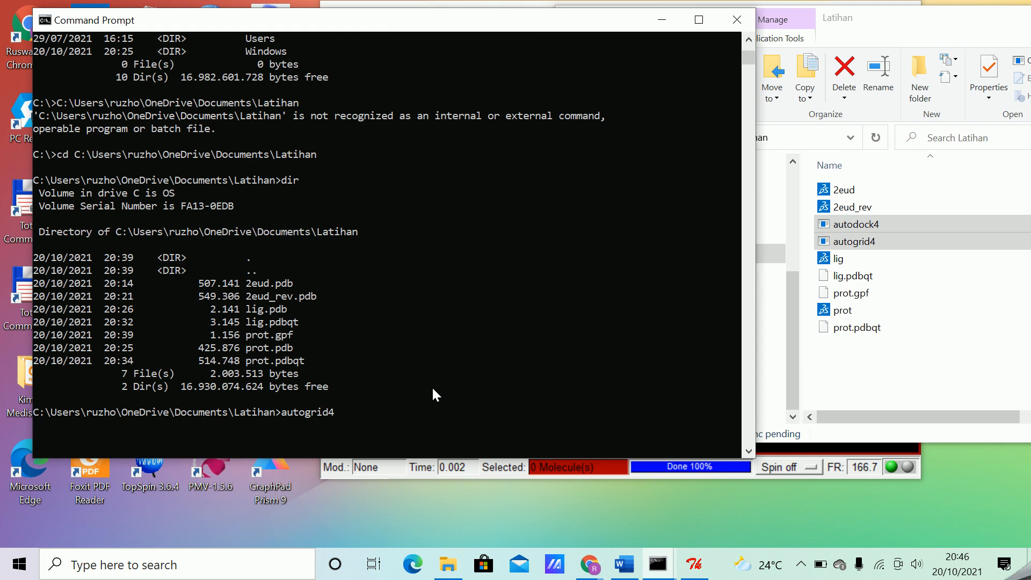
- Complete the command line as autogrid4.exe -p prot.gpf -l prot.glg without running it
type(".exe =")
key("BackSpace")
type("-p")
type("prot.gpf")
type("-l prot.g;")
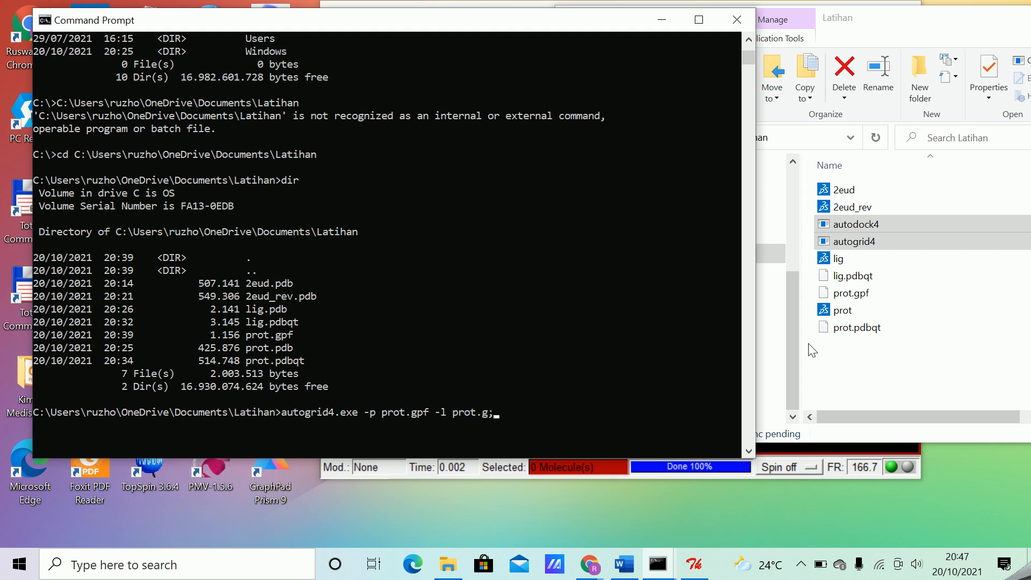
key("BackSpace")
type("lg")
- Shift the Latihan folder window slightly closer to Command Prompt and return to the end of the autogrid4 command line
left_click_drag(911, 26, 880, 31)
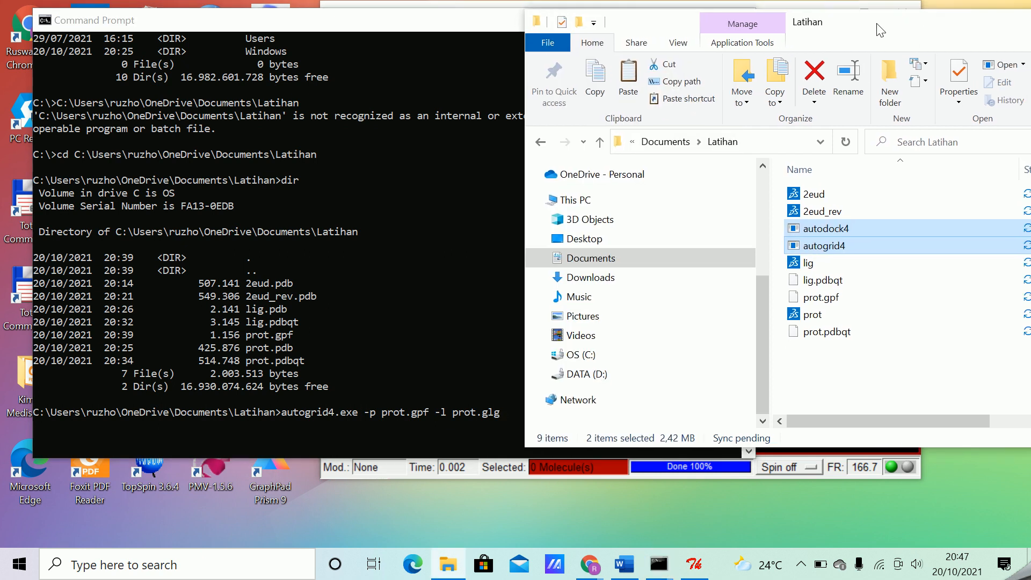
left_click(507, 421)
left_click(503, 417)
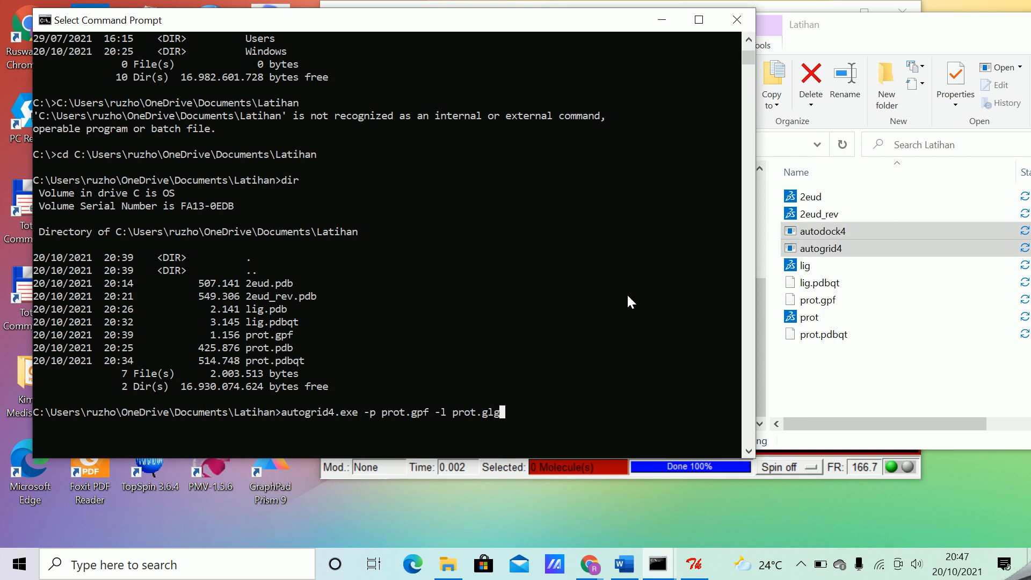
key("Escape")
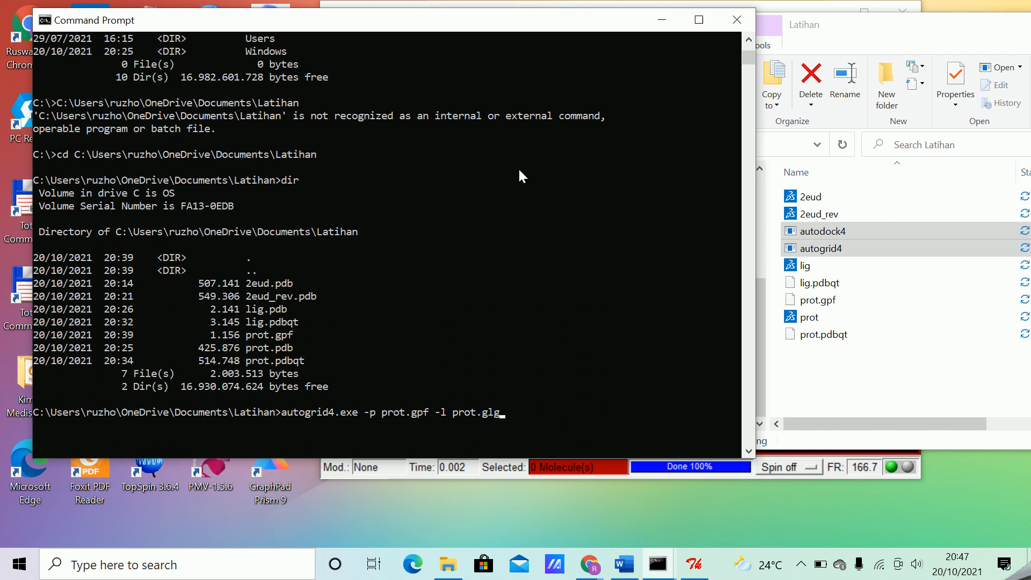
left_click_drag(488, 27, 486, 1)
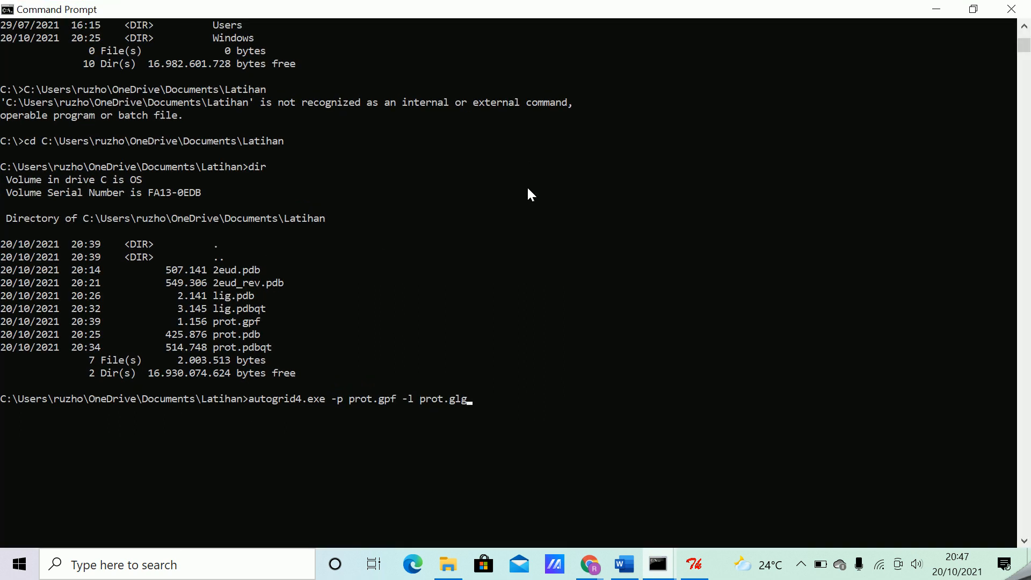
left_click(973, 9)
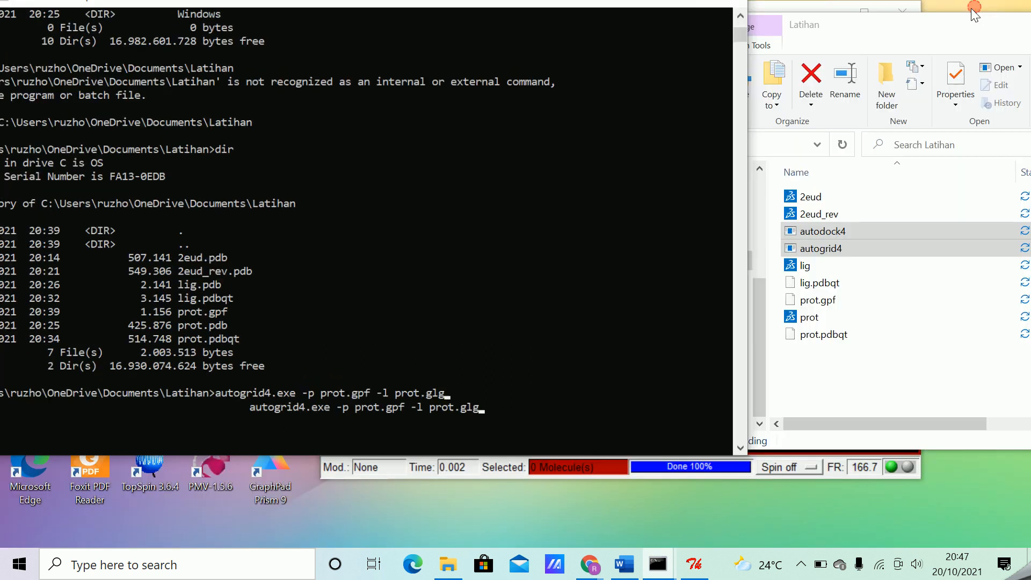
left_click(504, 423)
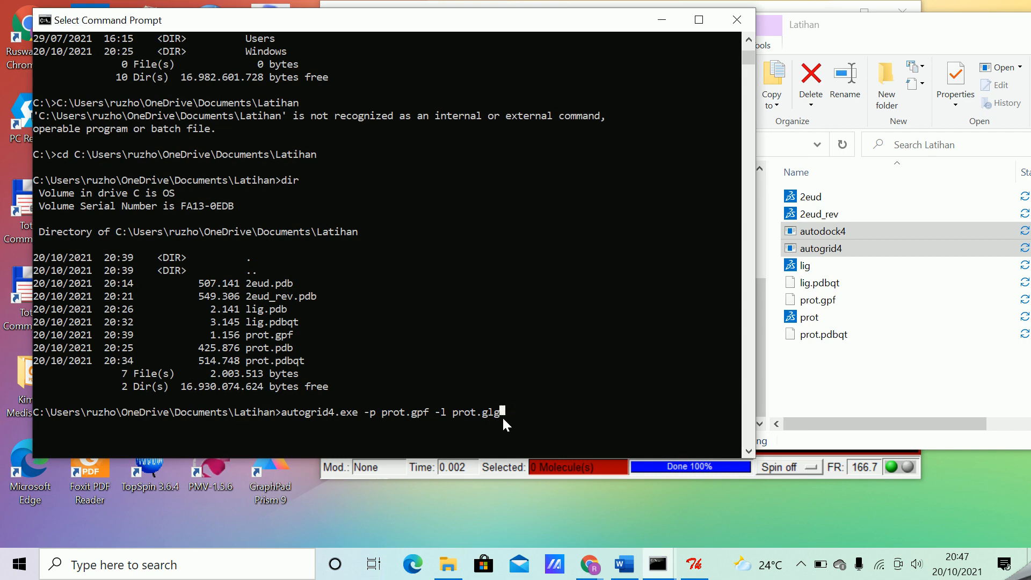
key("Escape")
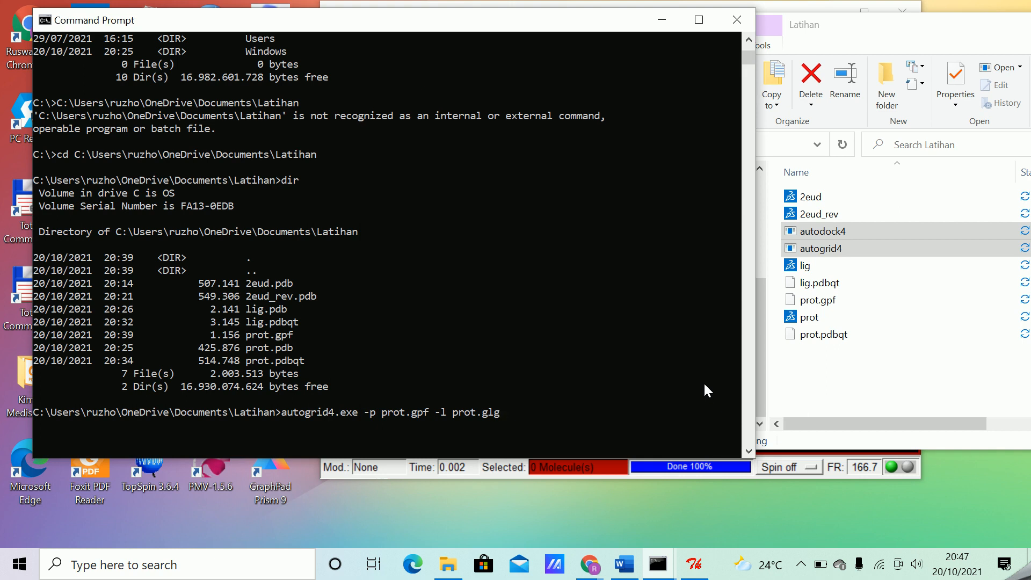
- Run autogrid4.exe with prot.gpf as the parameter file and prot.glg as the log file
key("Return")
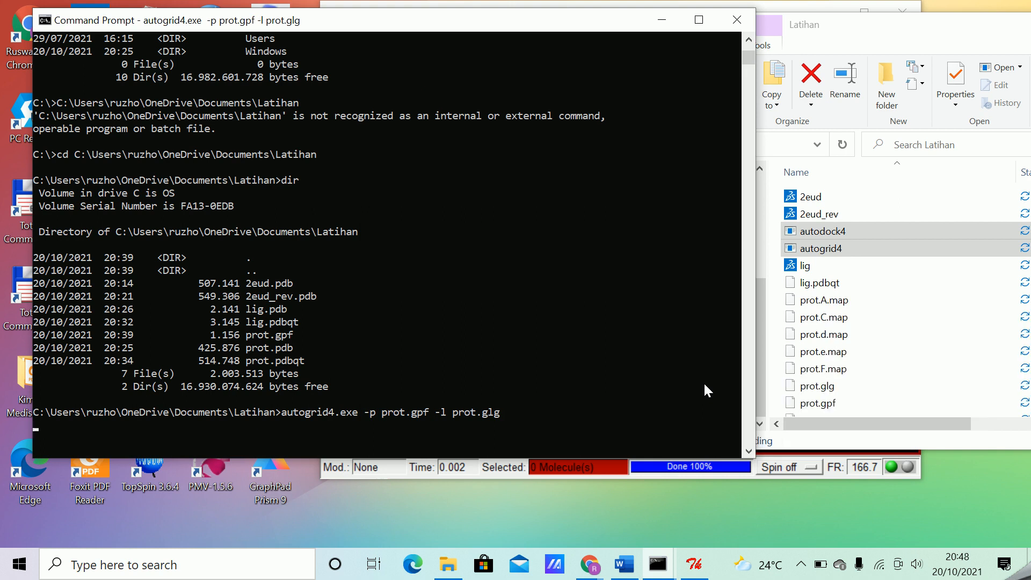
scroll(672, 334, "down", 1)
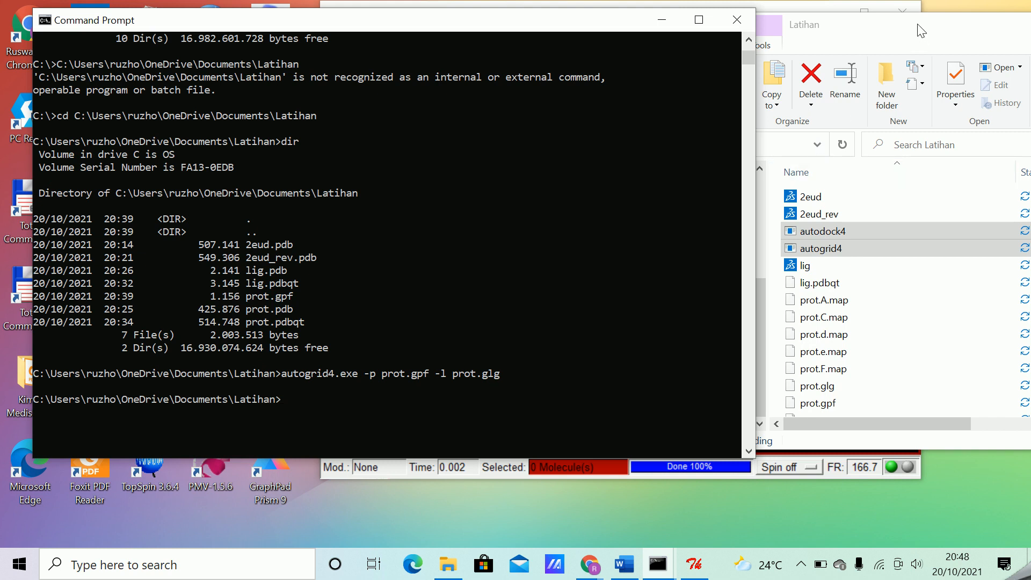
- Examine the grid map files generated in the Latihan folder, rearranging the folder and command windows for viewing
left_click_drag(921, 30, 821, 18)
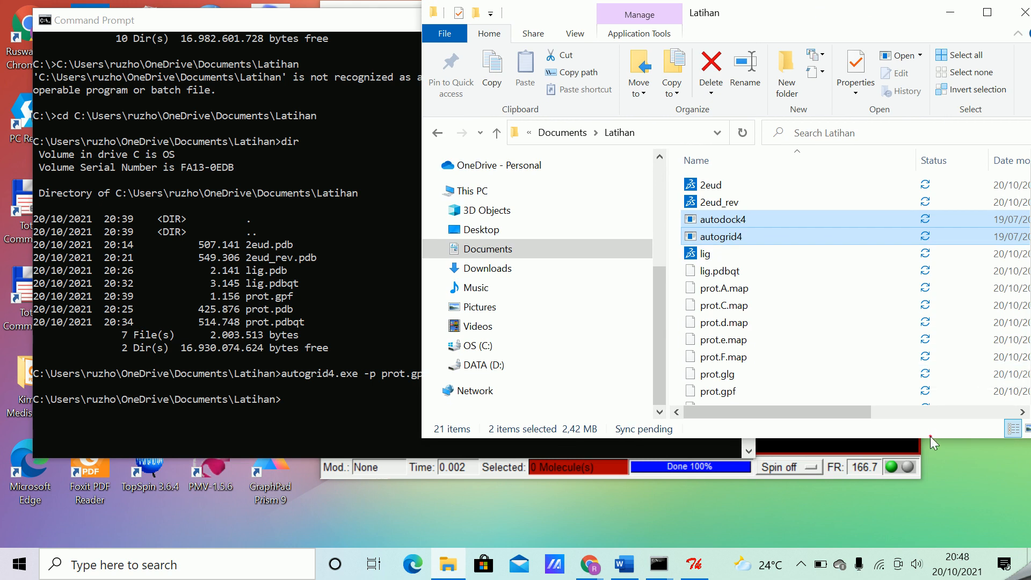
left_click_drag(930, 437, 944, 557)
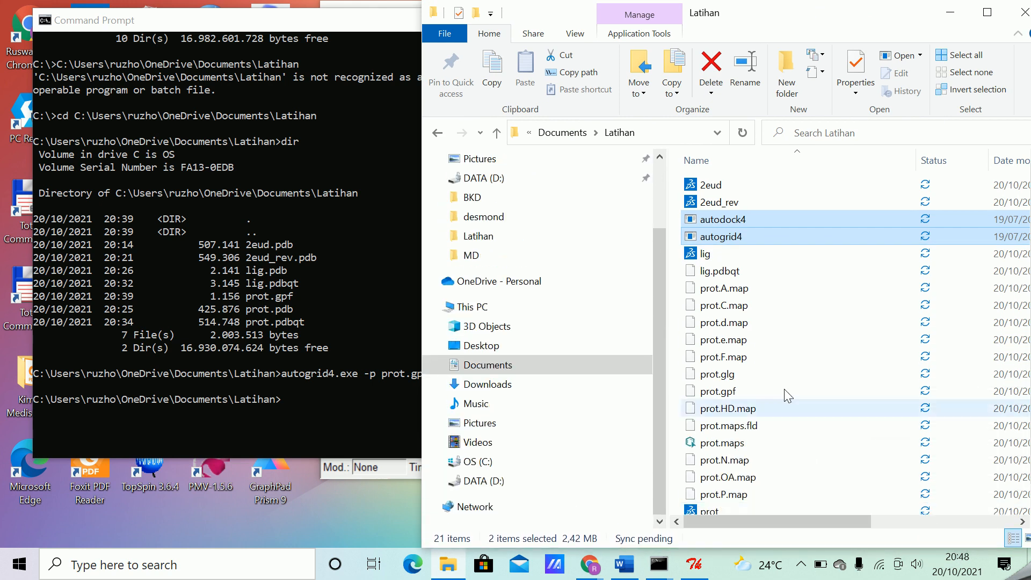
left_click(744, 290)
left_click(740, 323)
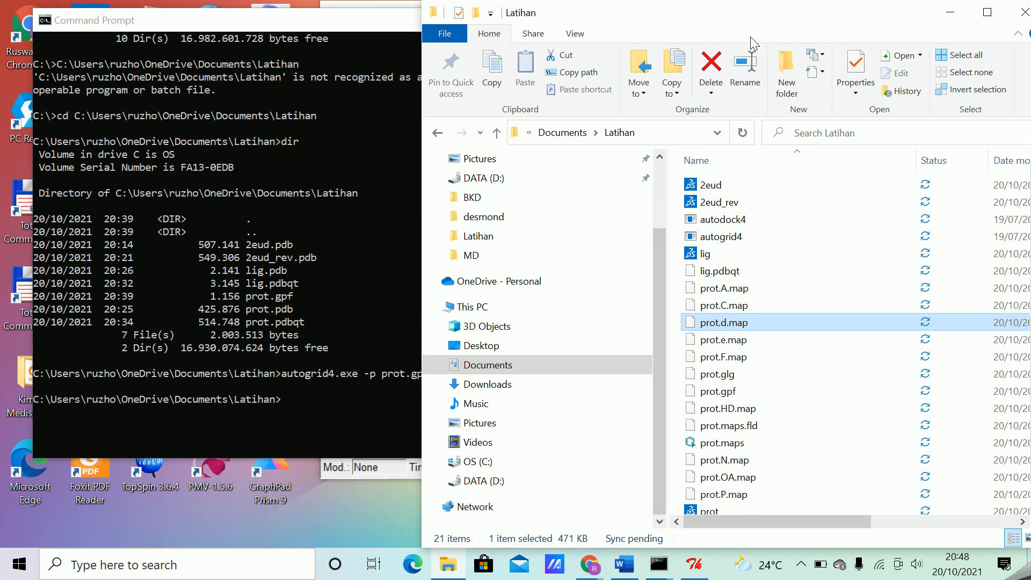
left_click_drag(749, 21, 913, 22)
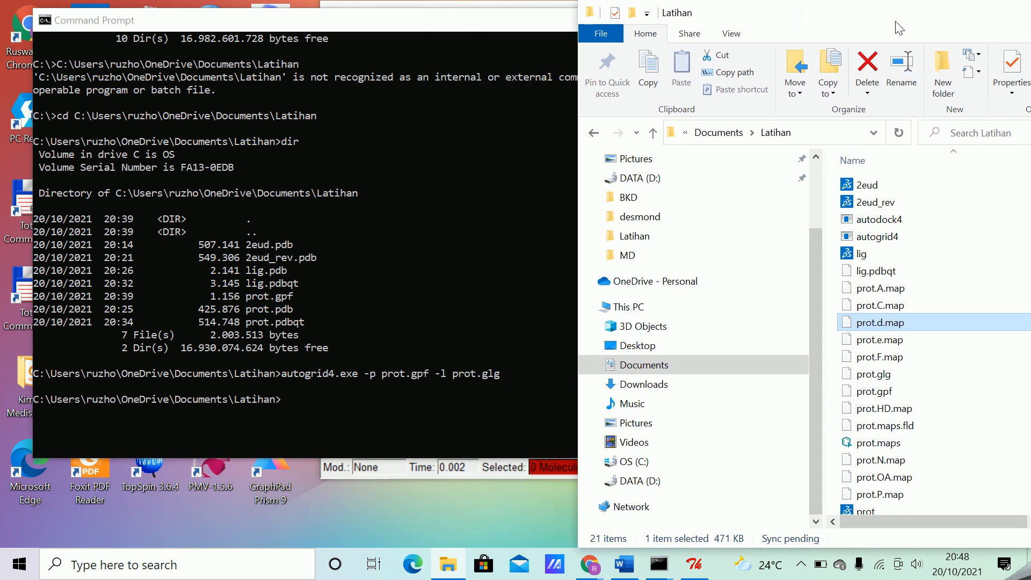
left_click(422, 25)
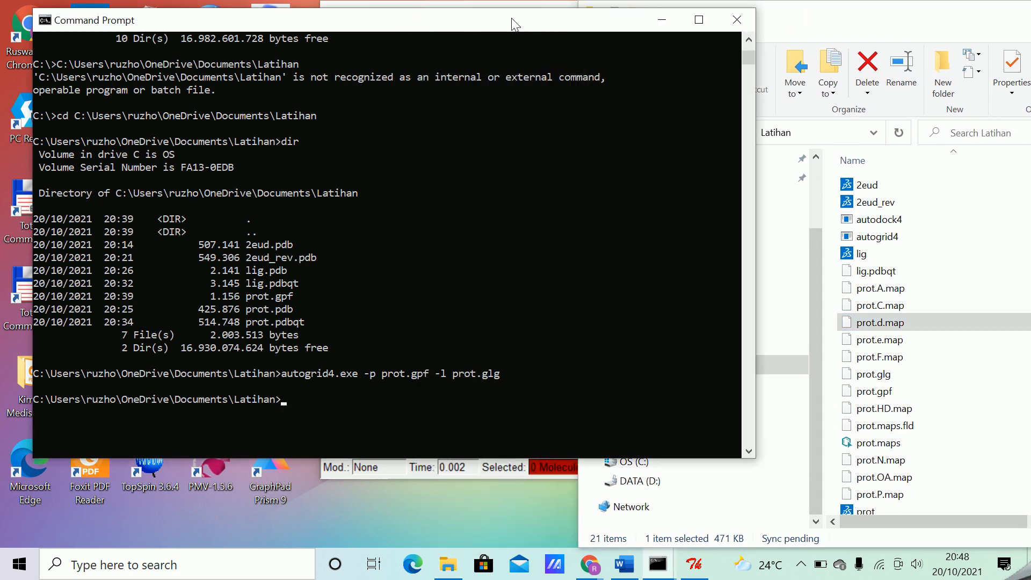
left_click_drag(510, 21, 482, 65)
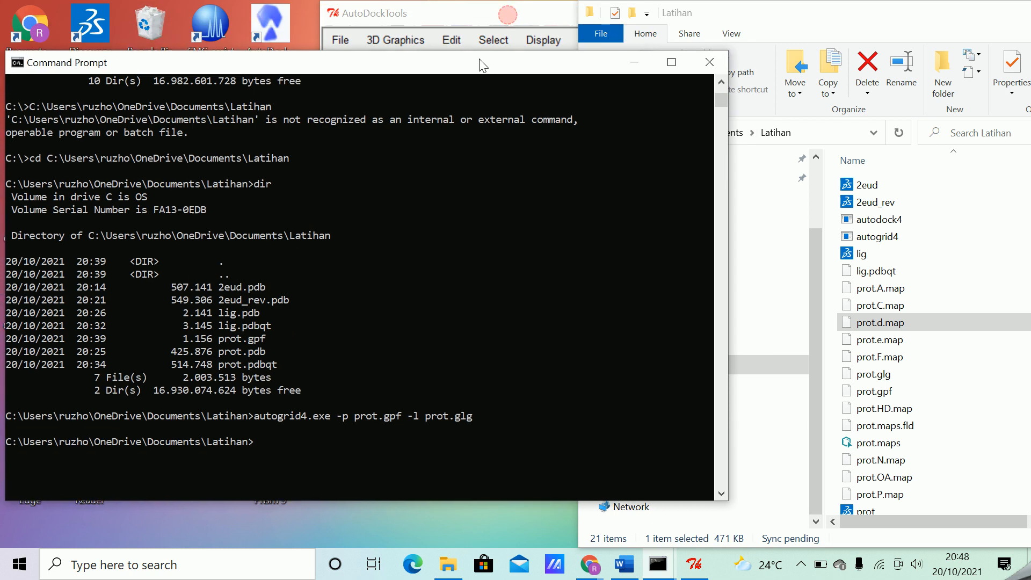
- Switch to AutoDockTools and set prot.pdbqt as the rigid macromolecule file for docking
left_click(696, 571)
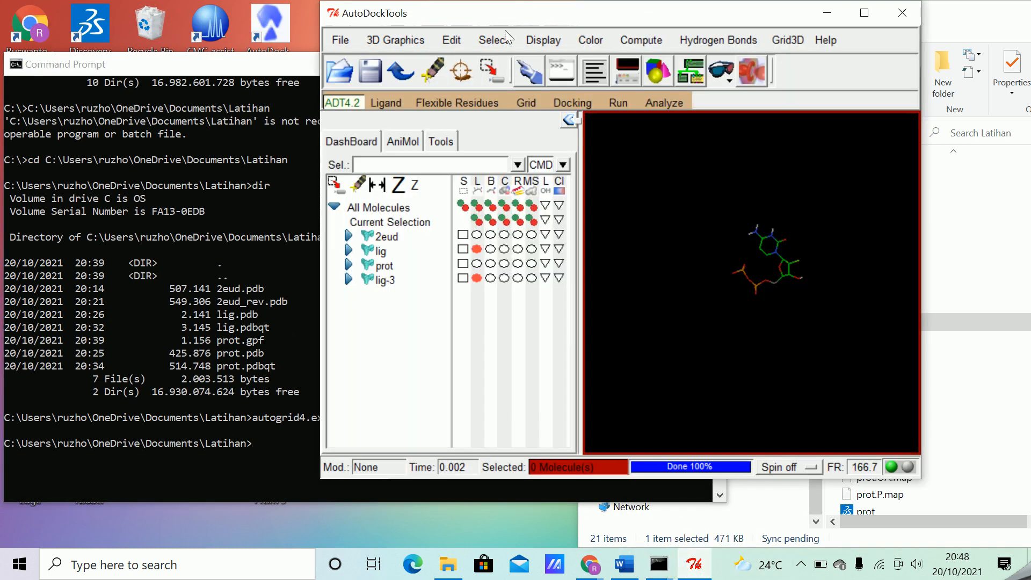
left_click(865, 14)
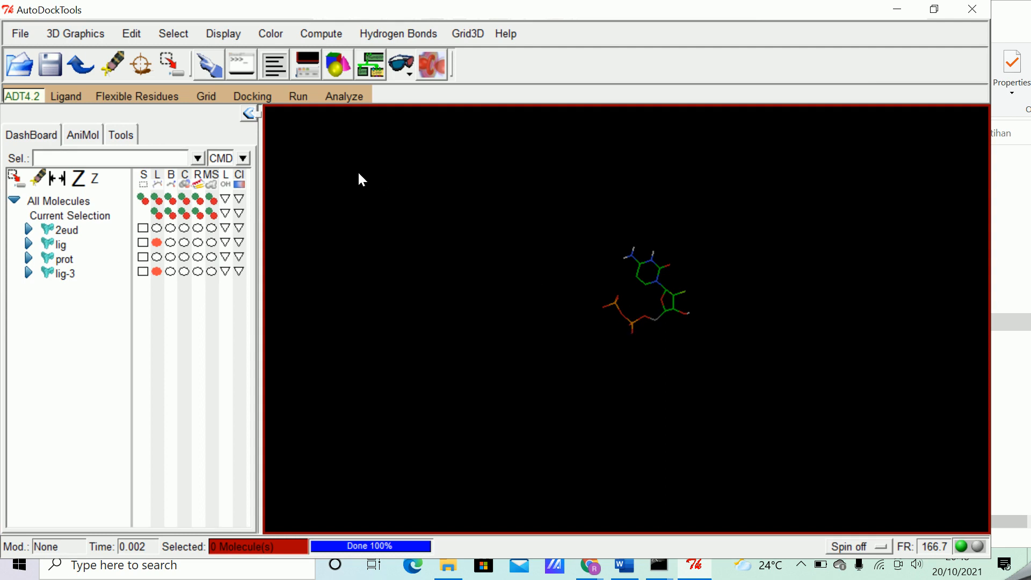
left_click(258, 98)
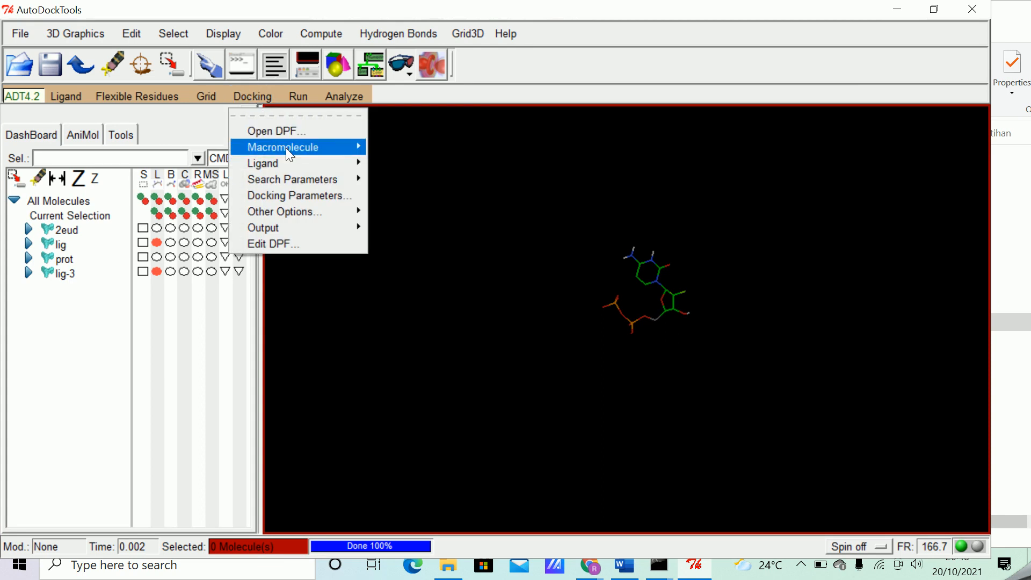
mouse_move(287, 150)
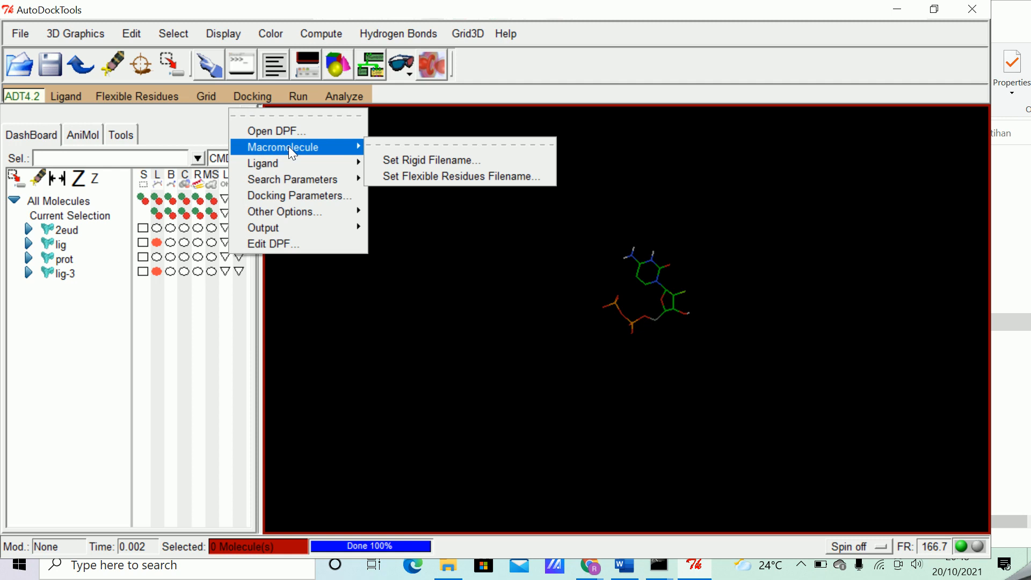
left_click(250, 92)
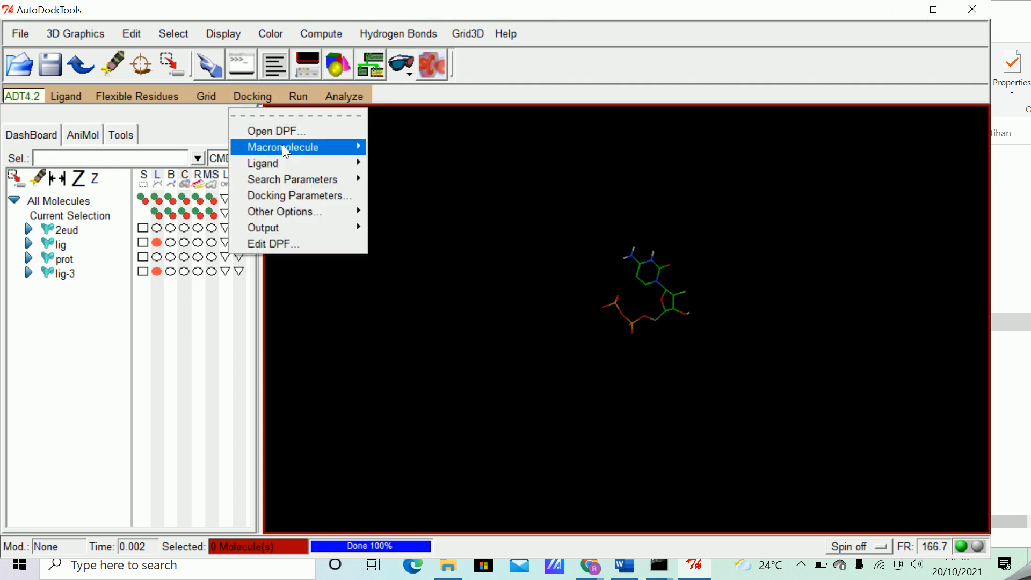
mouse_move(283, 146)
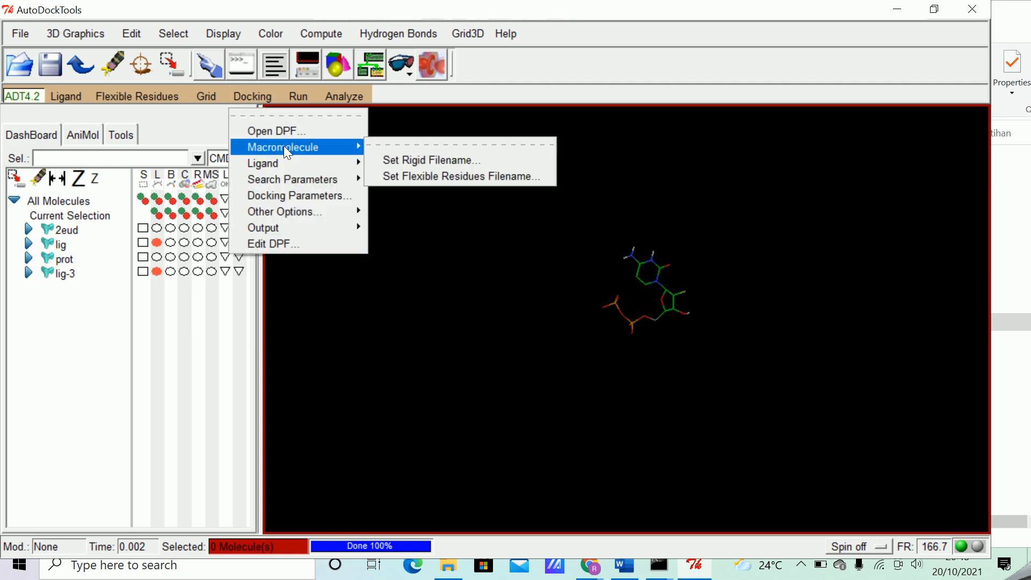
left_click(420, 160)
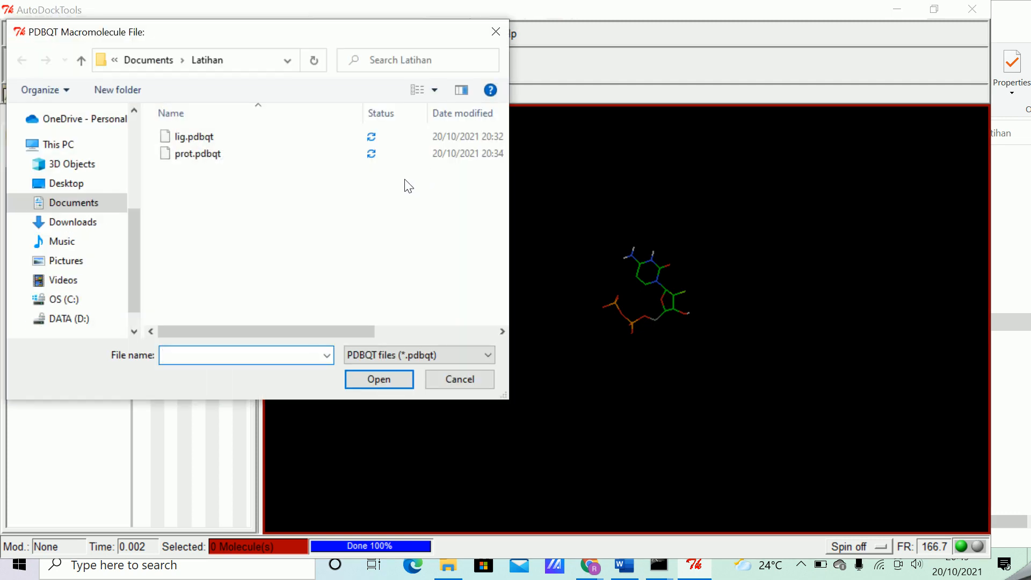
left_click(207, 156)
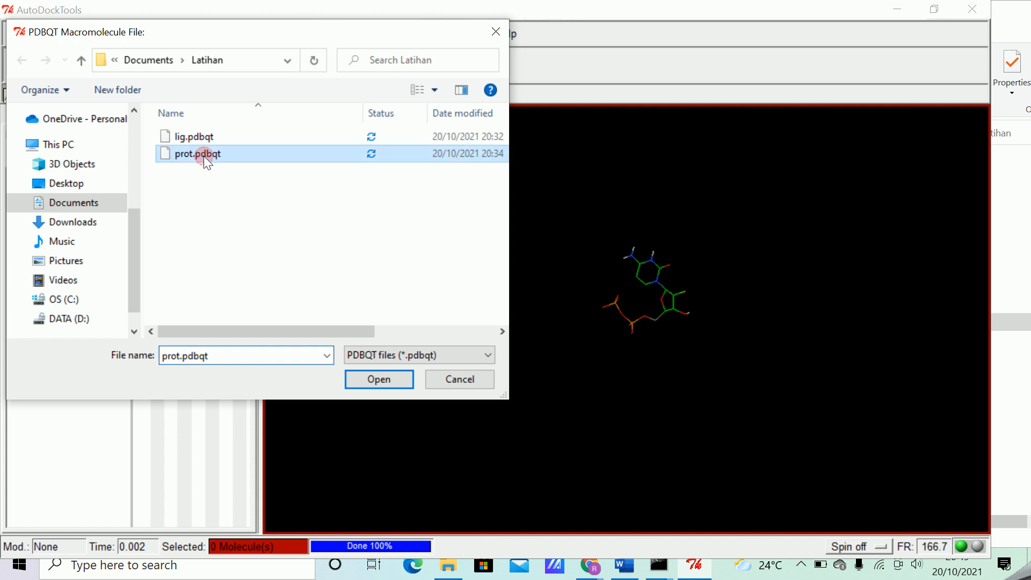
left_click(386, 378)
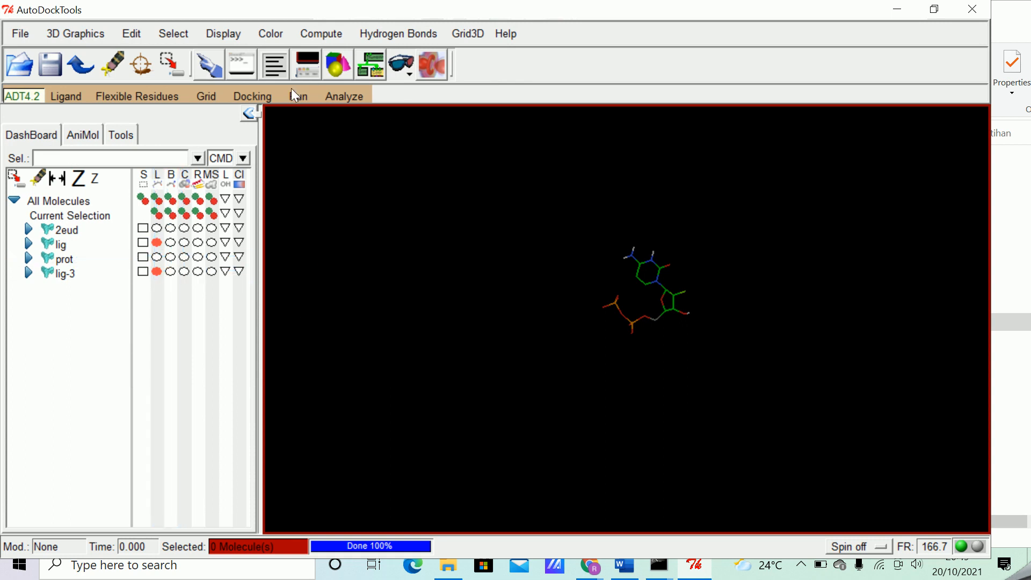
- Open lig.pdbqt as the docking ligand, accept its random initial state parameters, and display the prot molecule as lines
left_click(266, 99)
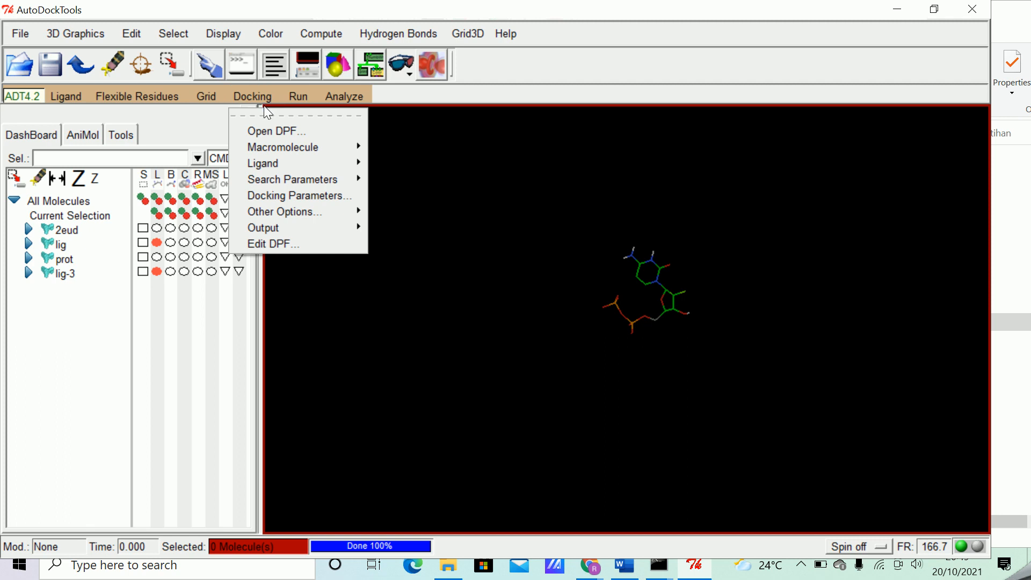
mouse_move(272, 162)
left_click(253, 95)
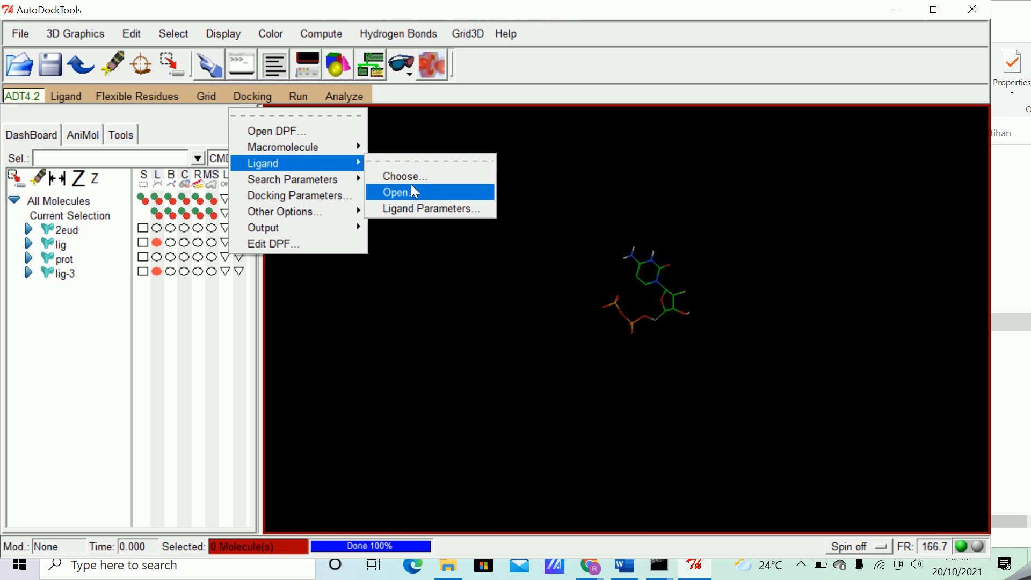
left_click(253, 97)
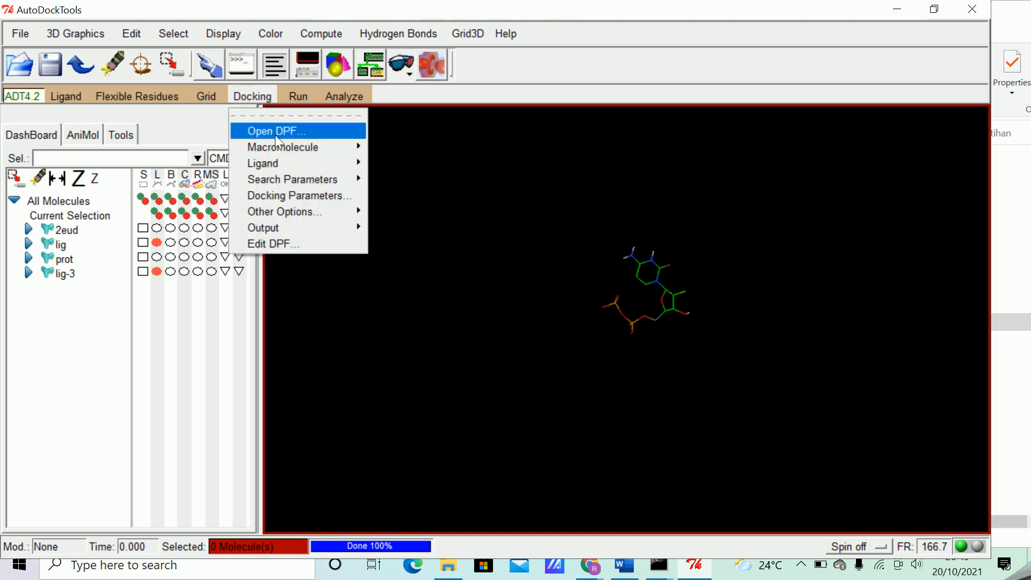
mouse_move(287, 146)
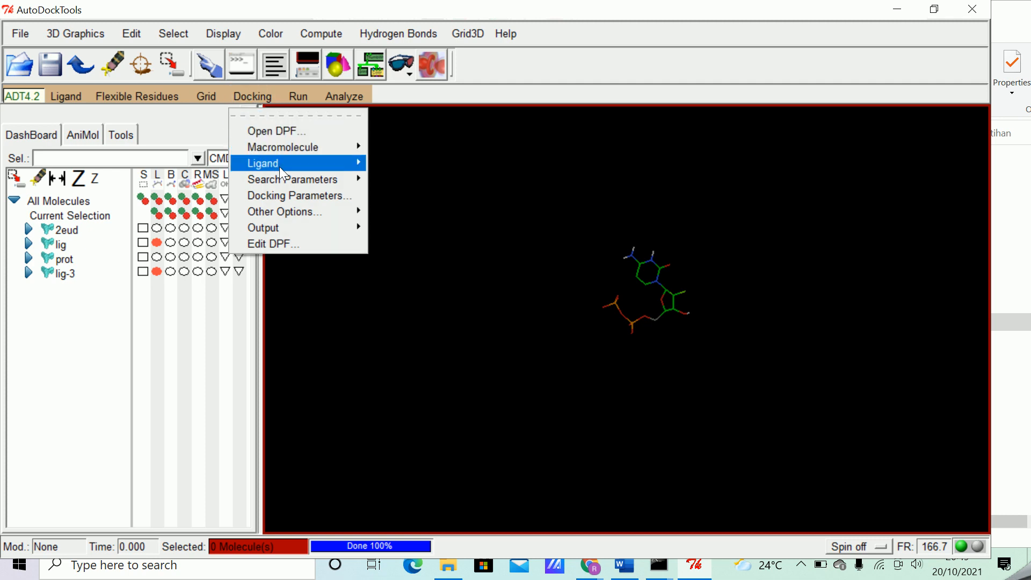
mouse_move(279, 166)
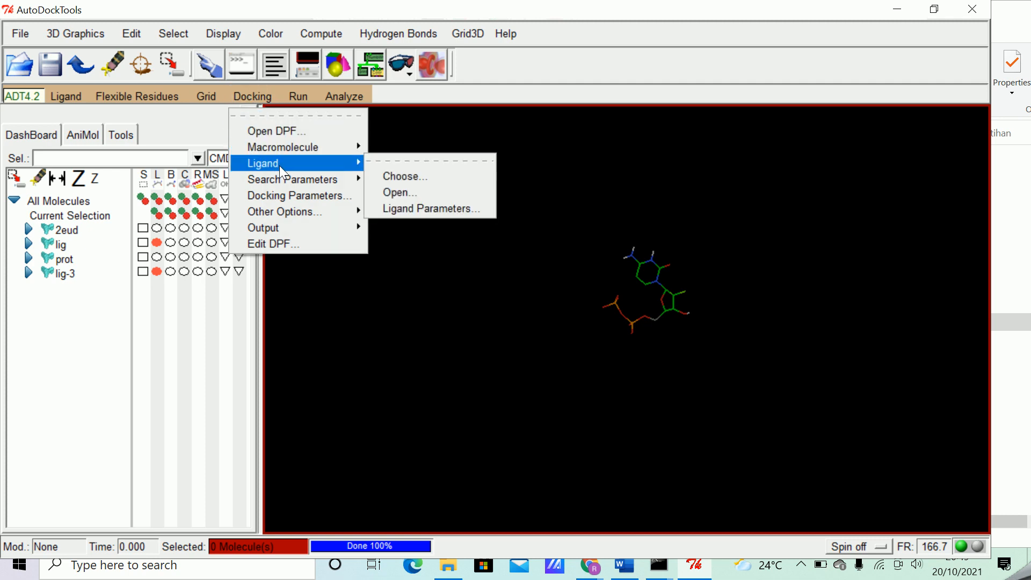
left_click(405, 192)
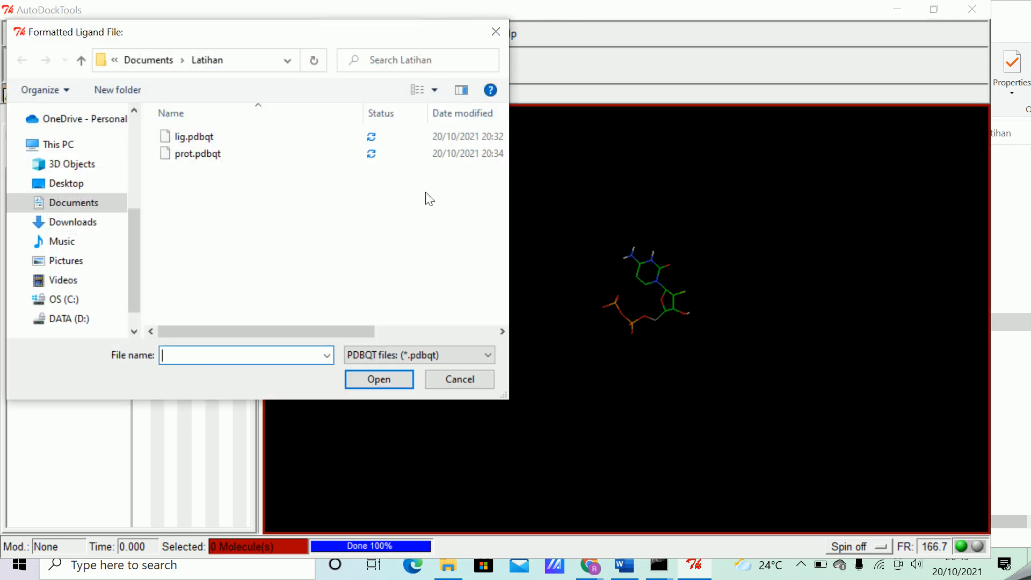
left_click(209, 137)
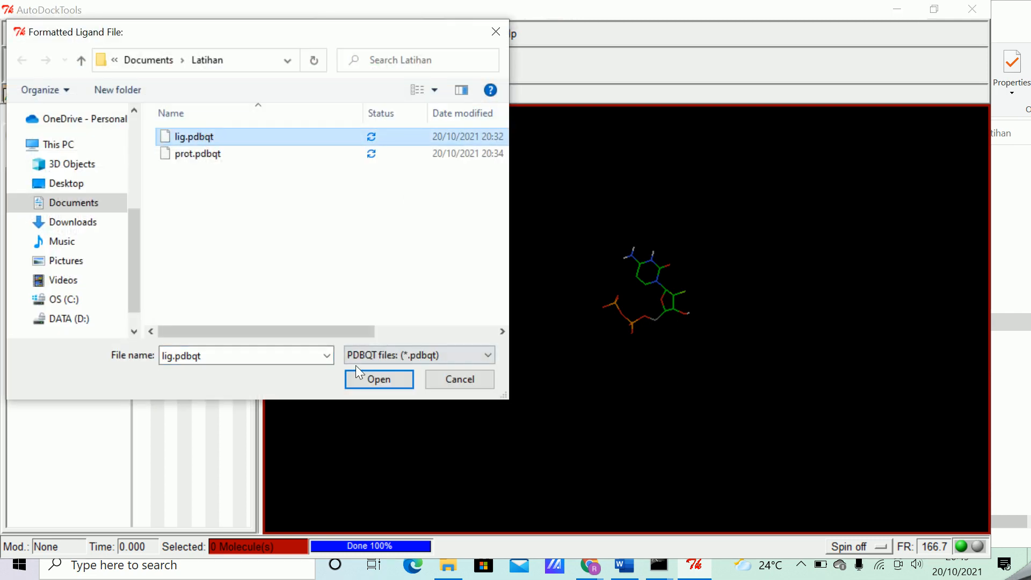
left_click(374, 379)
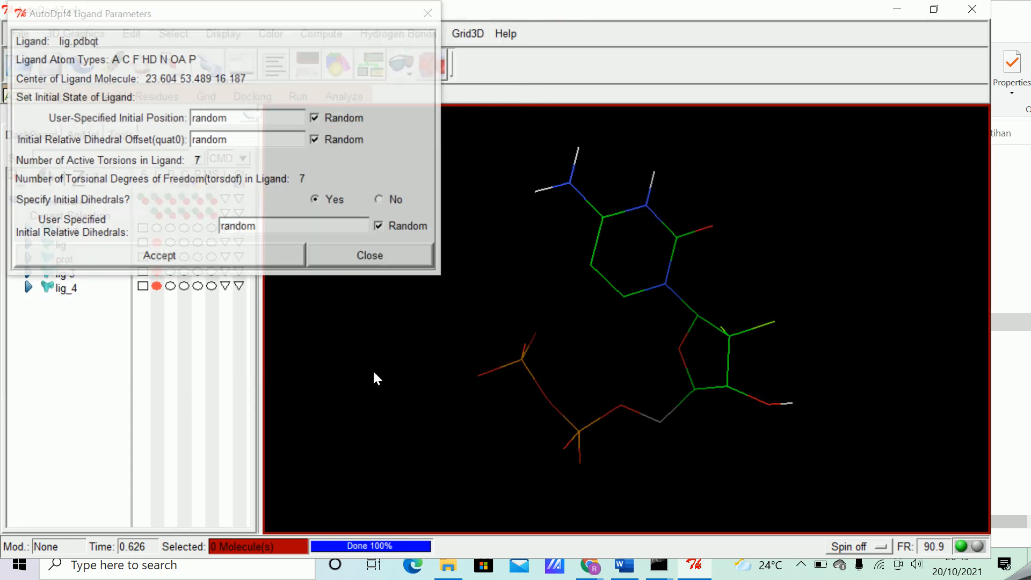
left_click(157, 257)
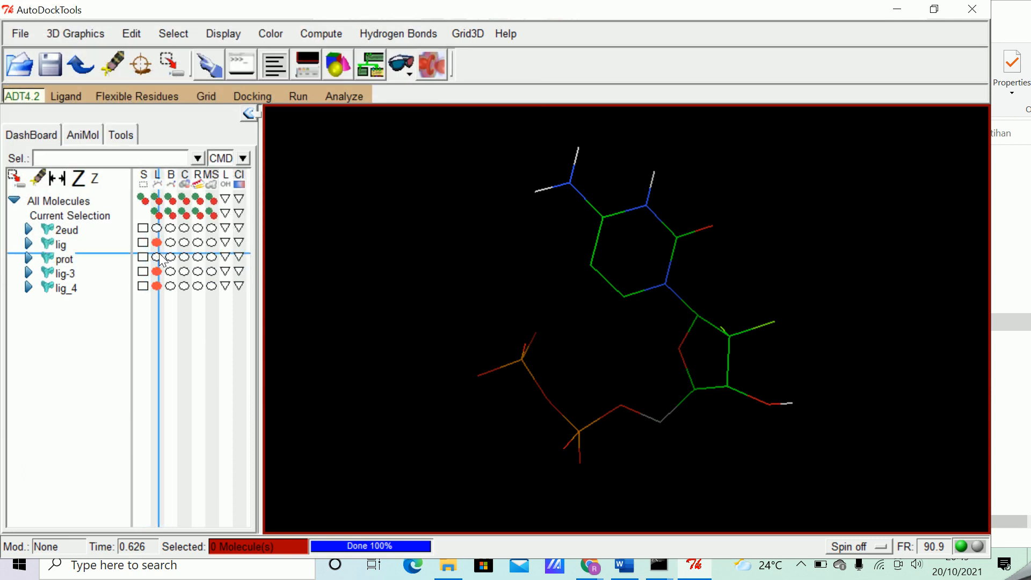
left_click(157, 257)
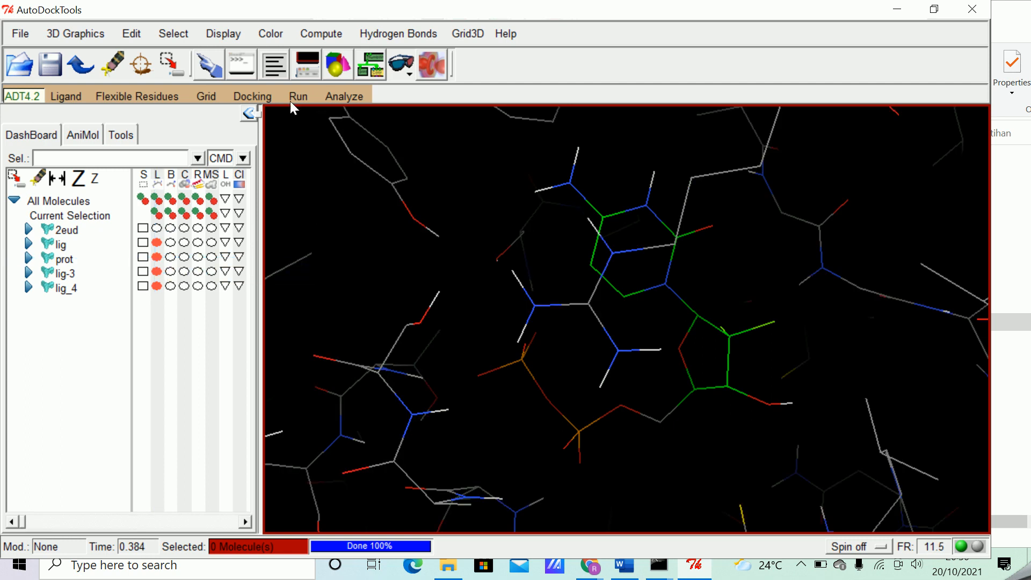
- Set the genetic algorithm search parameters to 10 GA runs, keeping the other defaults, and accept them
left_click(259, 97)
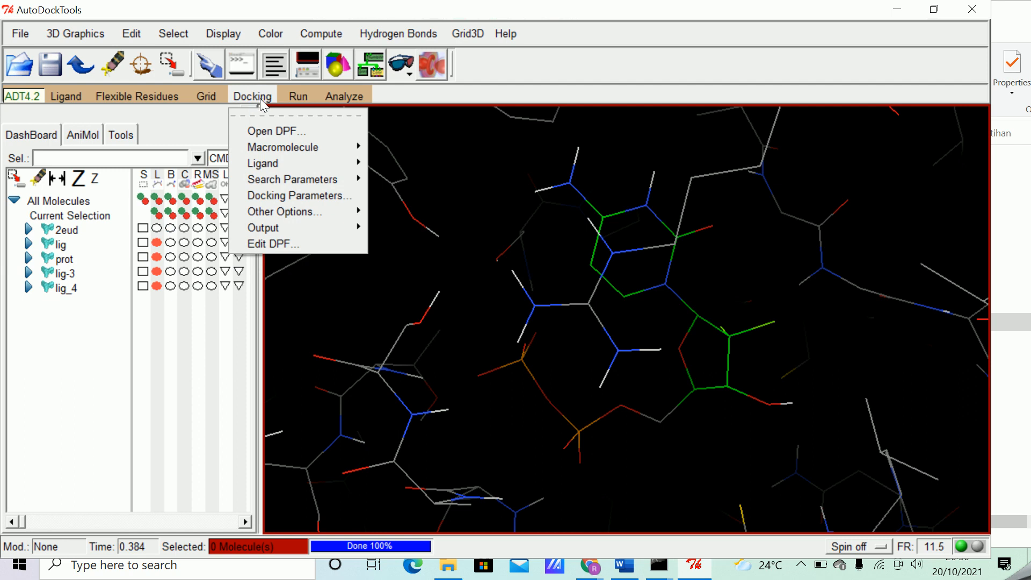
mouse_move(317, 185)
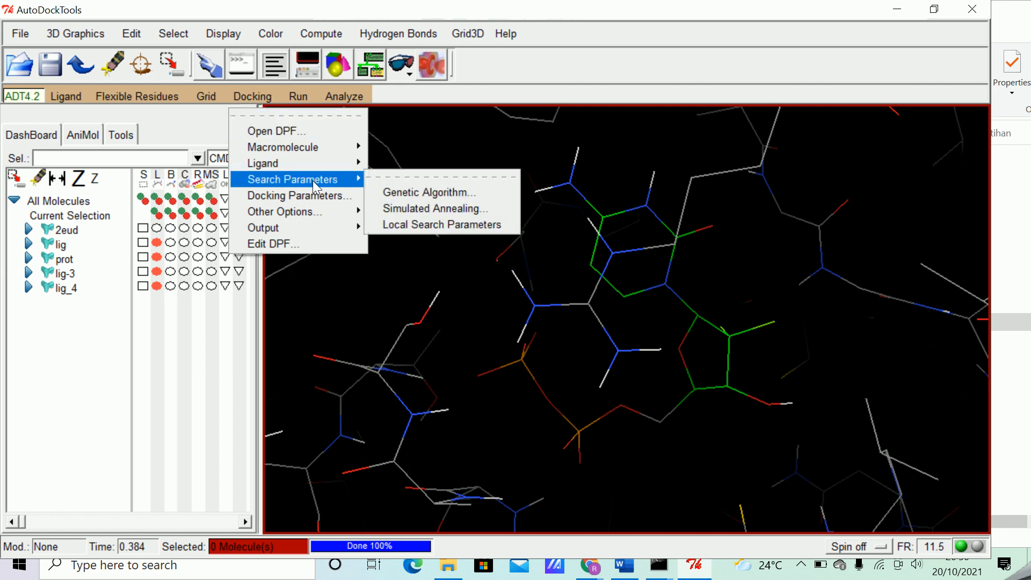
left_click(258, 96)
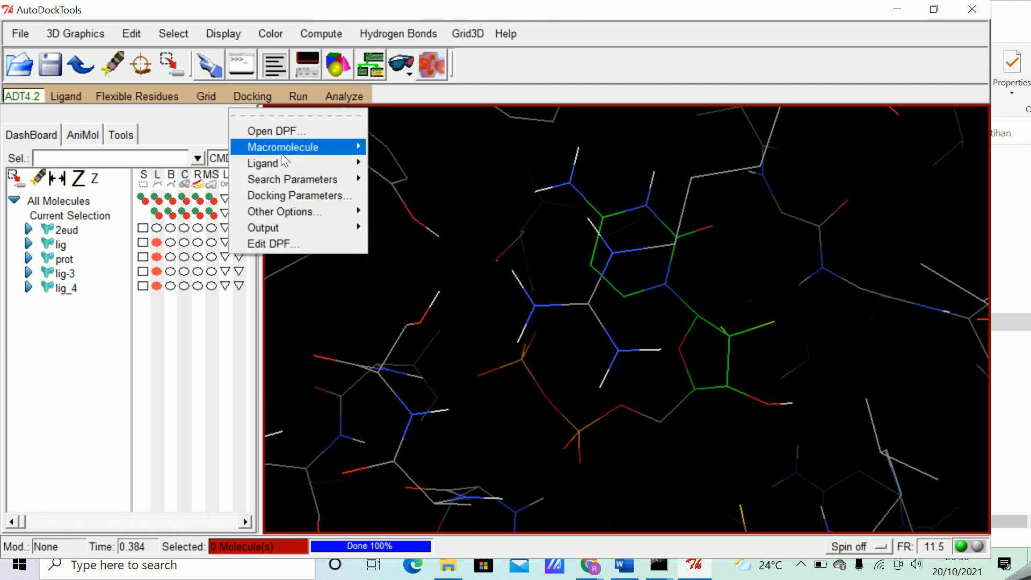
mouse_move(301, 179)
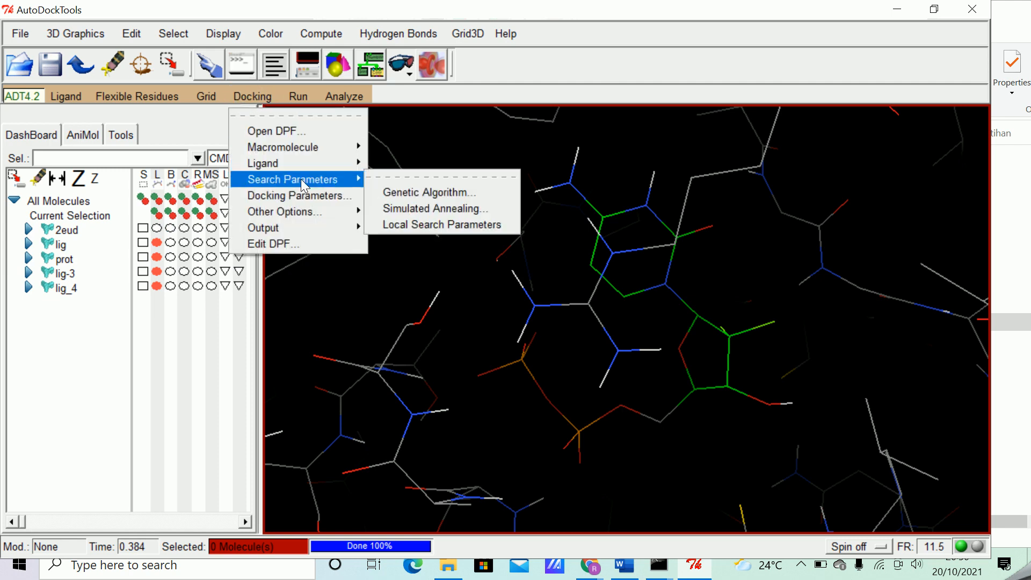
left_click(420, 193)
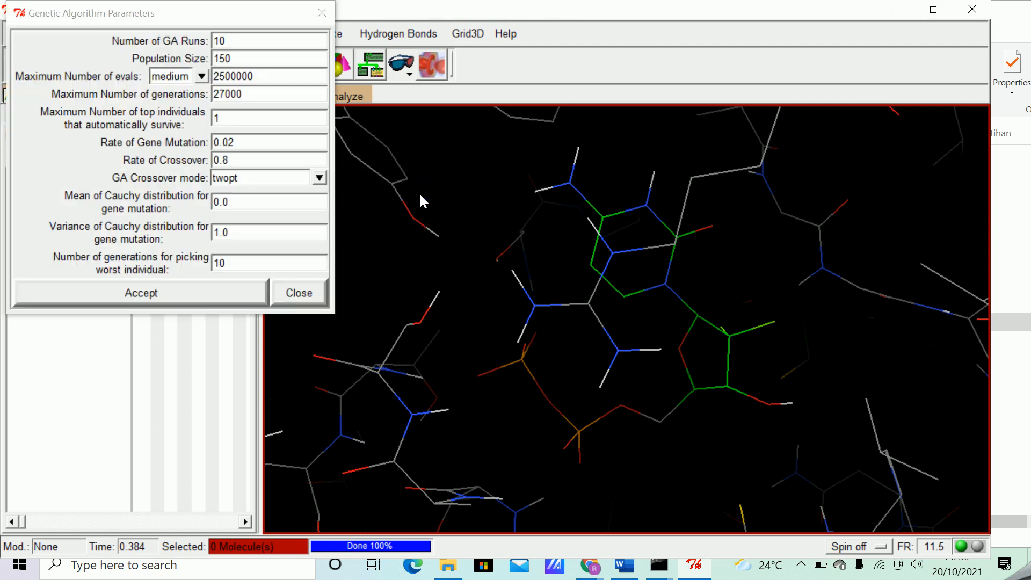
left_click_drag(159, 7, 225, 107)
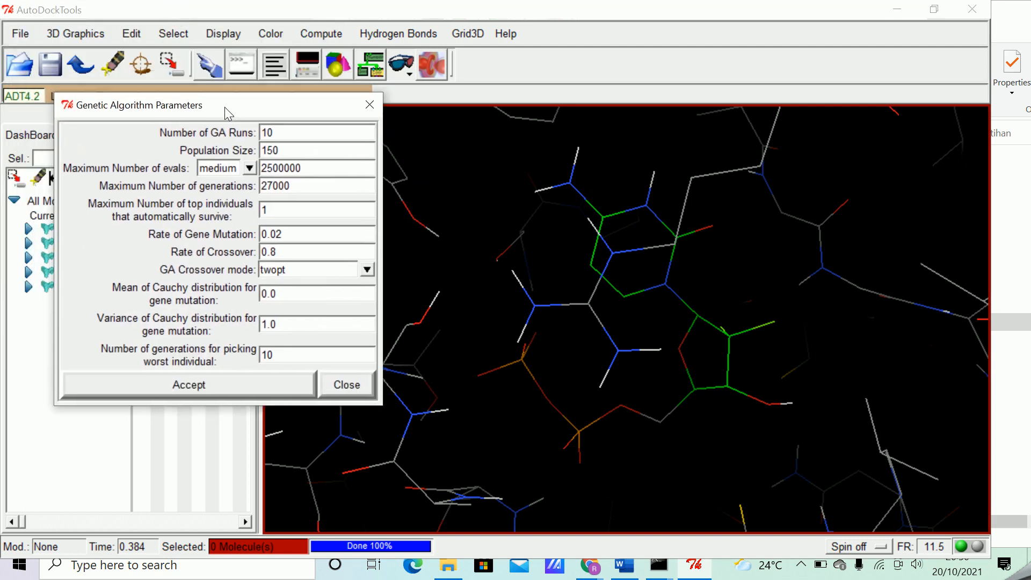
left_click(282, 131)
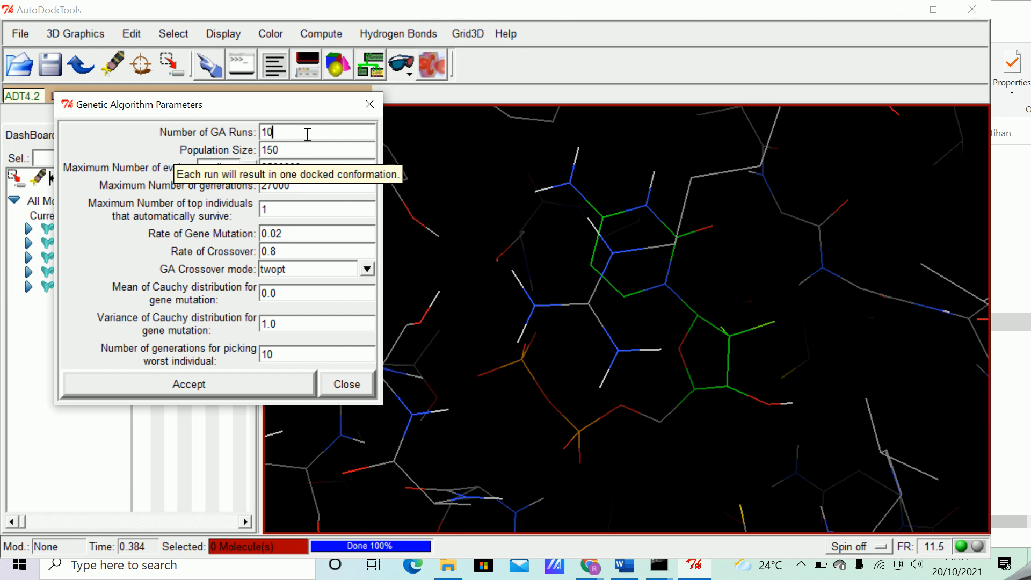
left_click(271, 132)
left_click_drag(271, 132, 255, 132)
type("10")
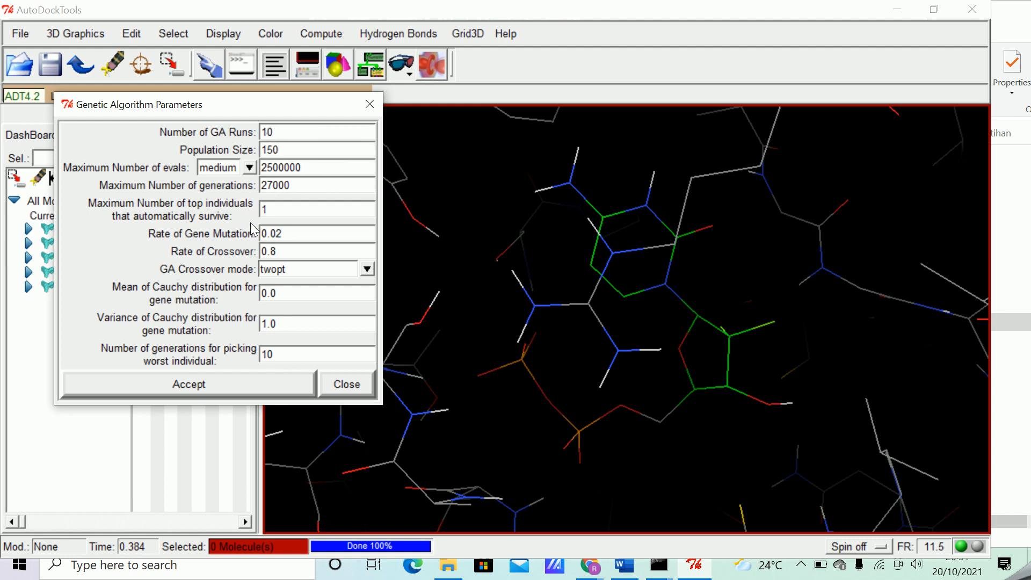
left_click(195, 385)
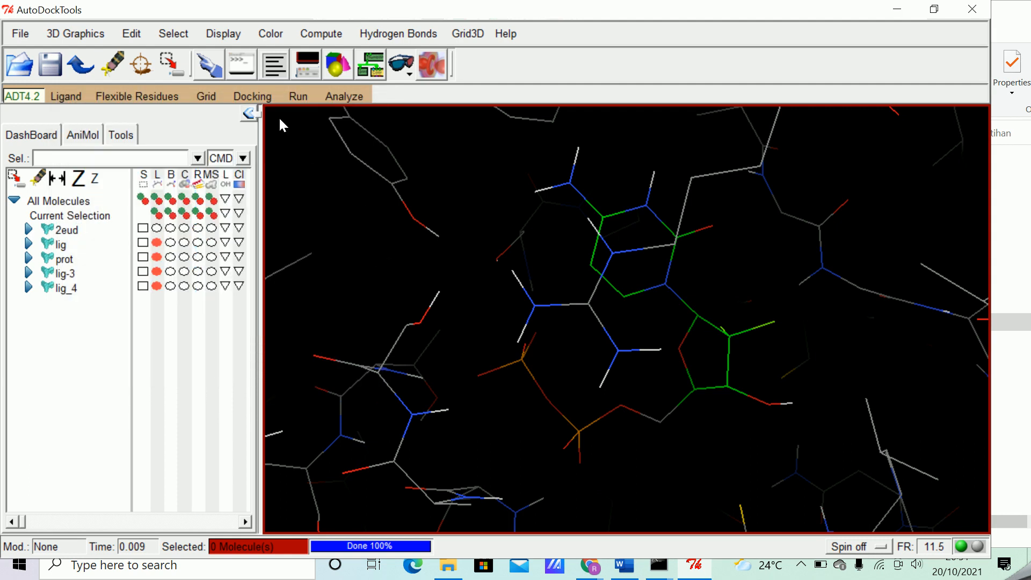
- Open the docking run parameters and accept their default settings
left_click(263, 101)
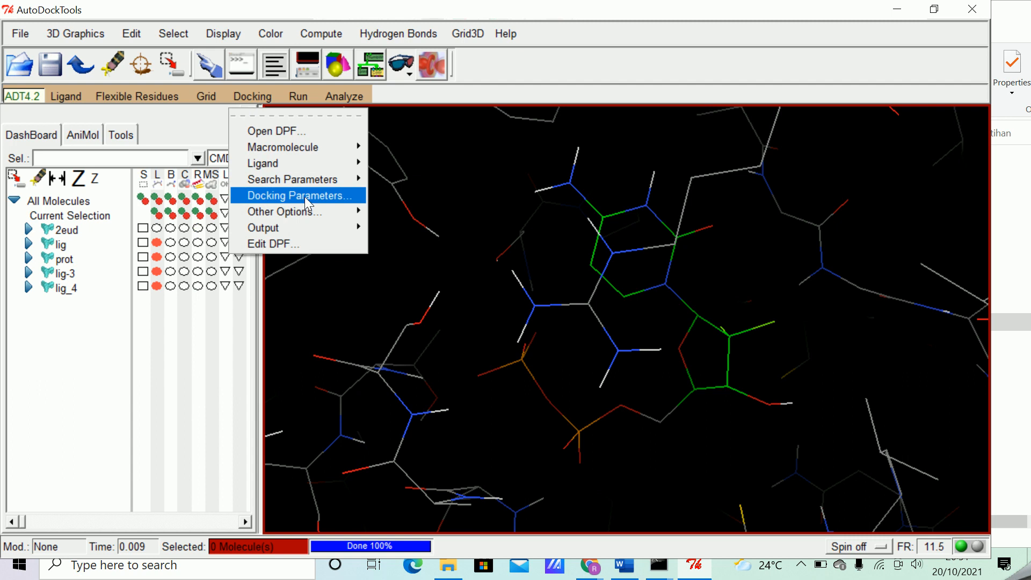
mouse_move(308, 179)
left_click(308, 196)
left_click(149, 181)
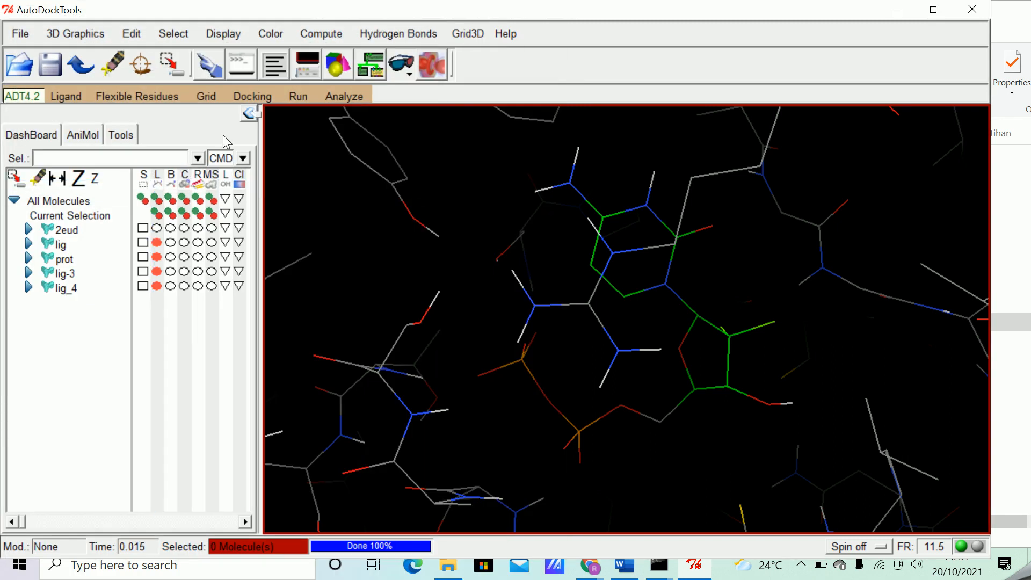
- Output the Lamarckian GA (4.2) docking parameter file as prot.dpf in the Latihan folder
left_click(255, 98)
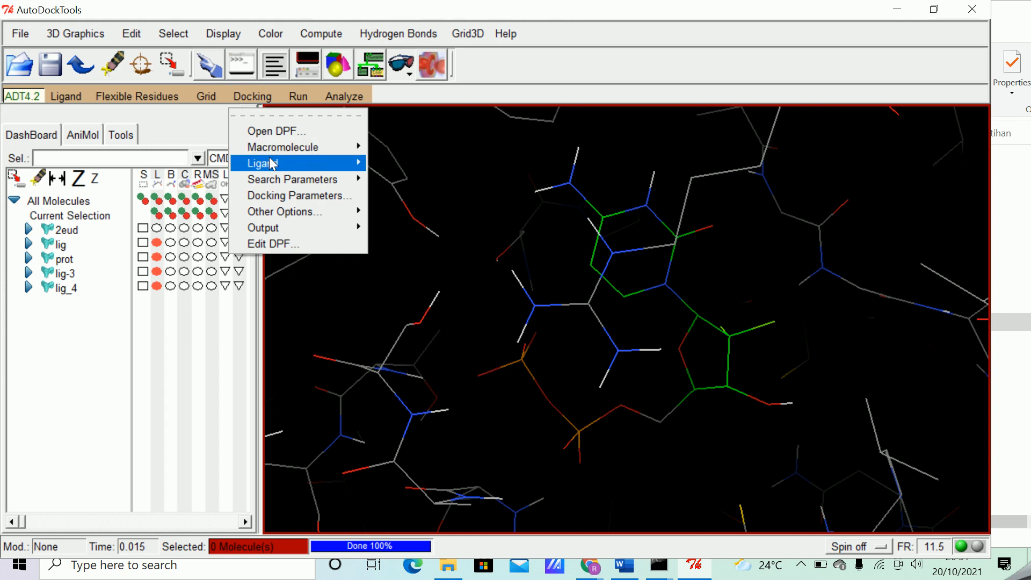
left_click(258, 98)
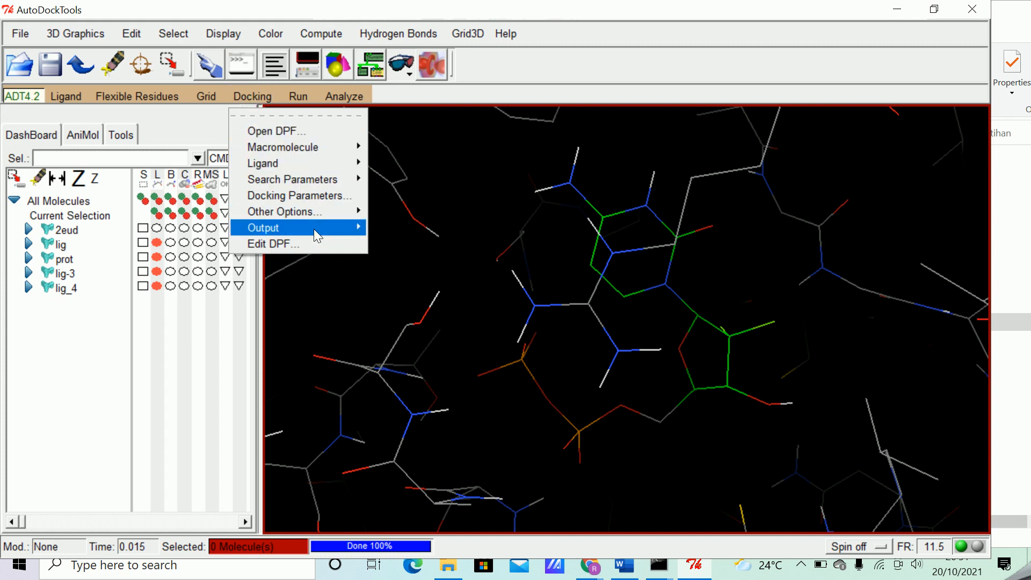
mouse_move(314, 229)
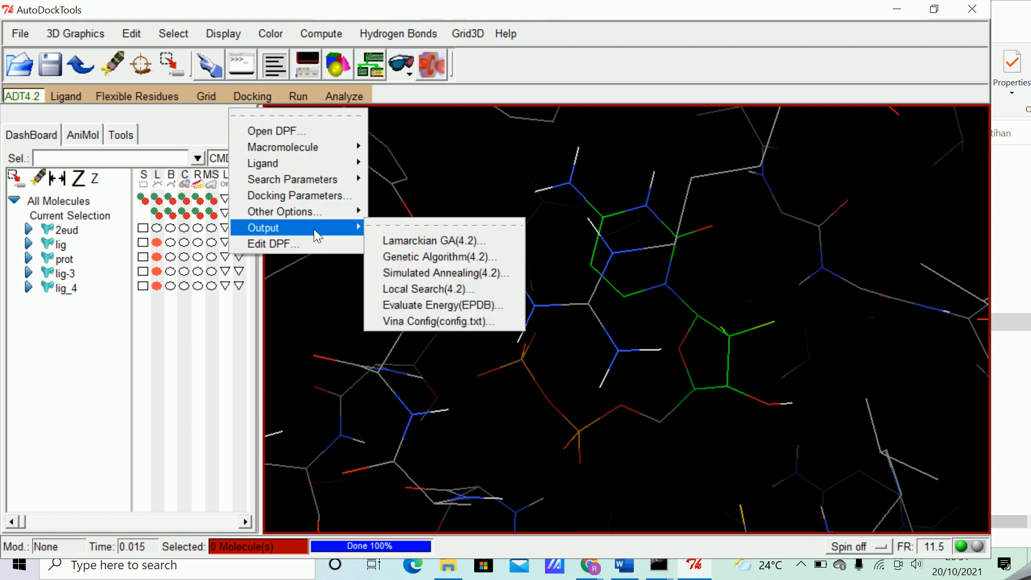
left_click(416, 242)
left_click(218, 322)
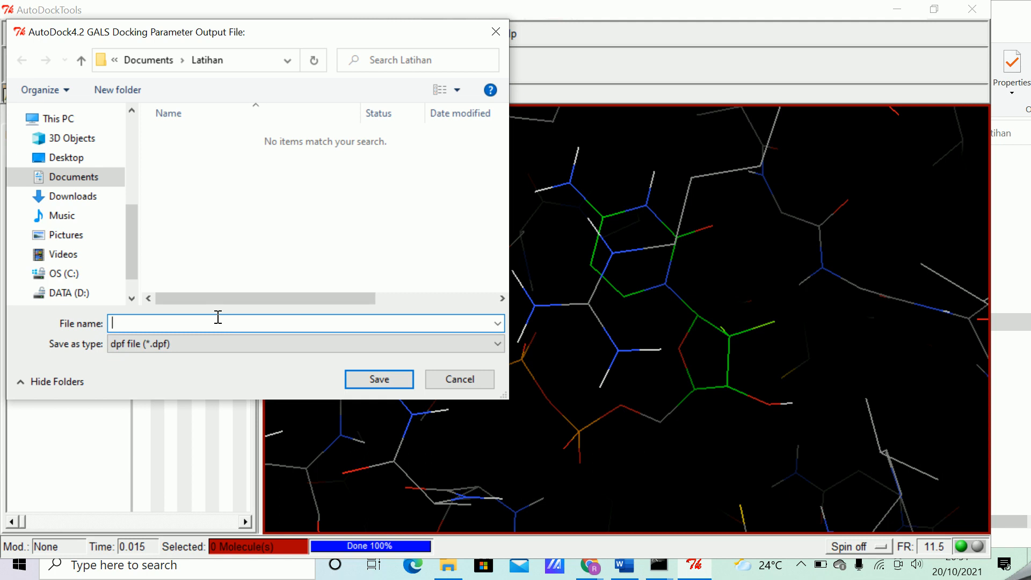
type("prot")
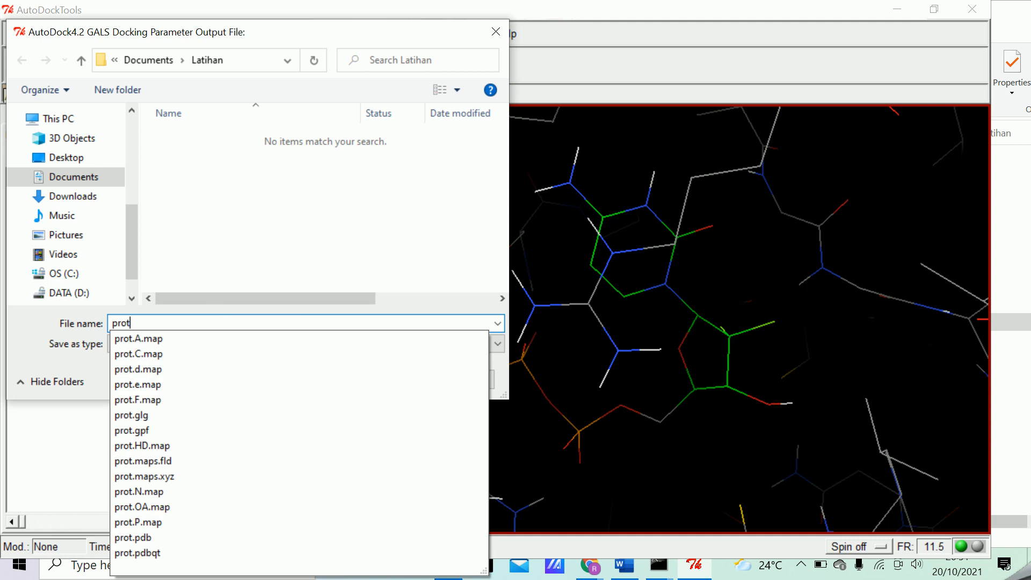
type(".dpf")
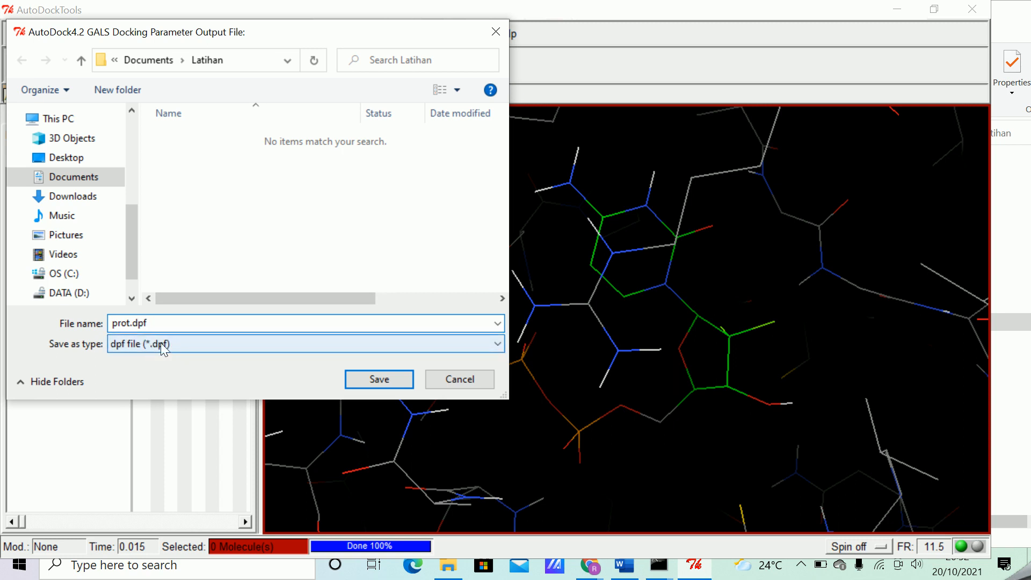
left_click(389, 378)
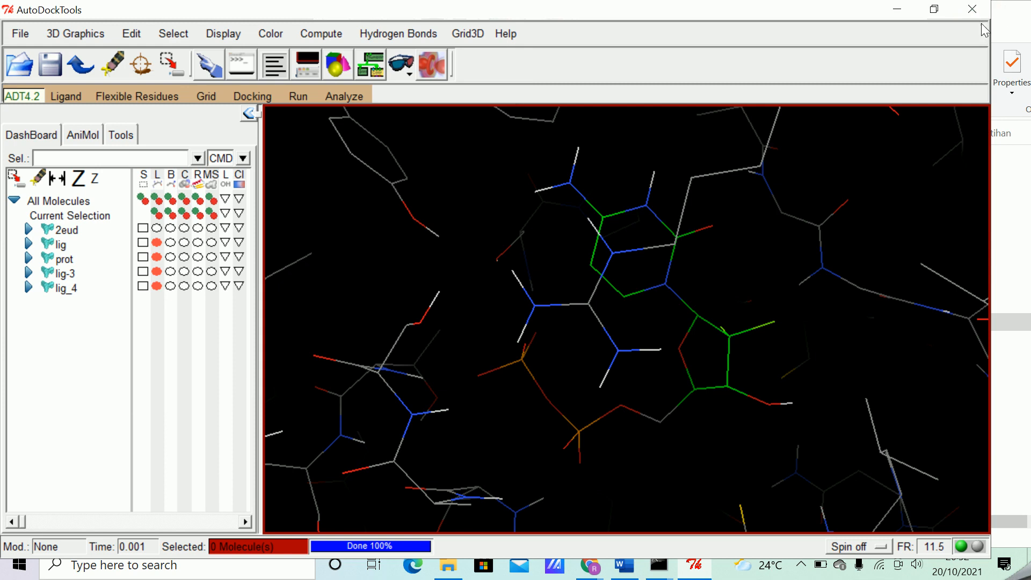
- Switch to Command Prompt and run autodock4.exe with prot.dpf as the parameter file and prot.dlg as the log file
left_click(934, 9)
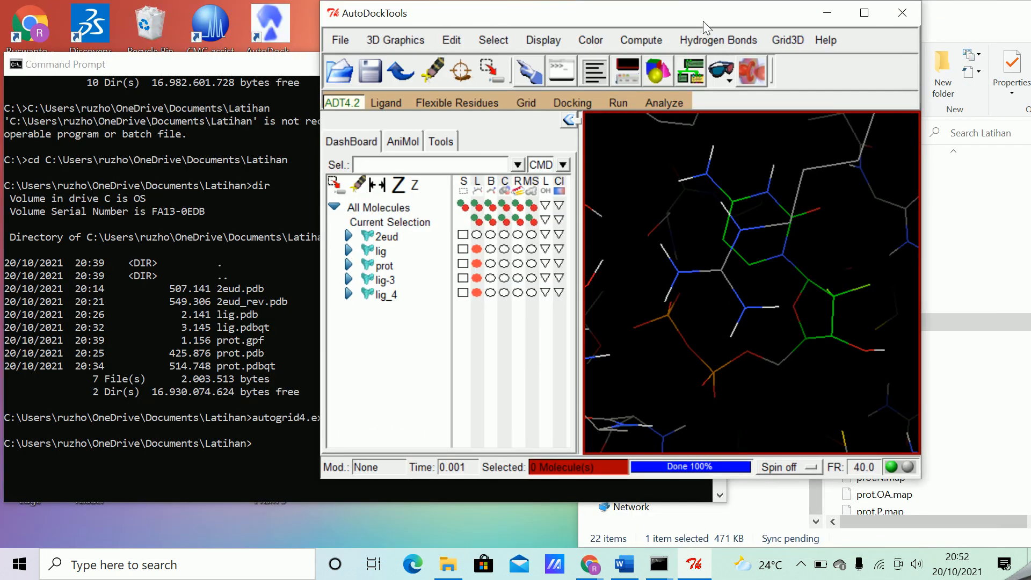
left_click_drag(681, 16, 820, 22)
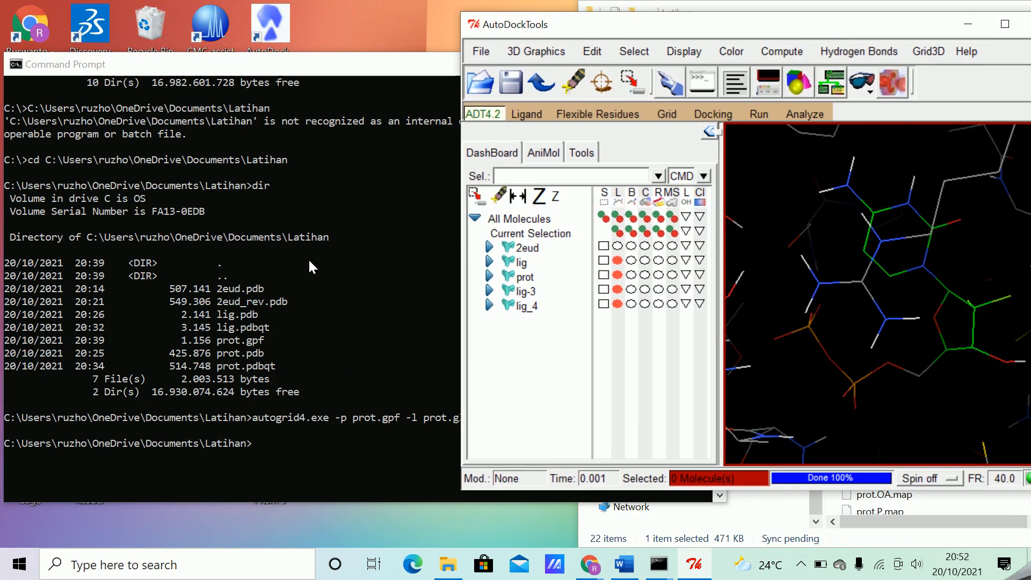
left_click(332, 63)
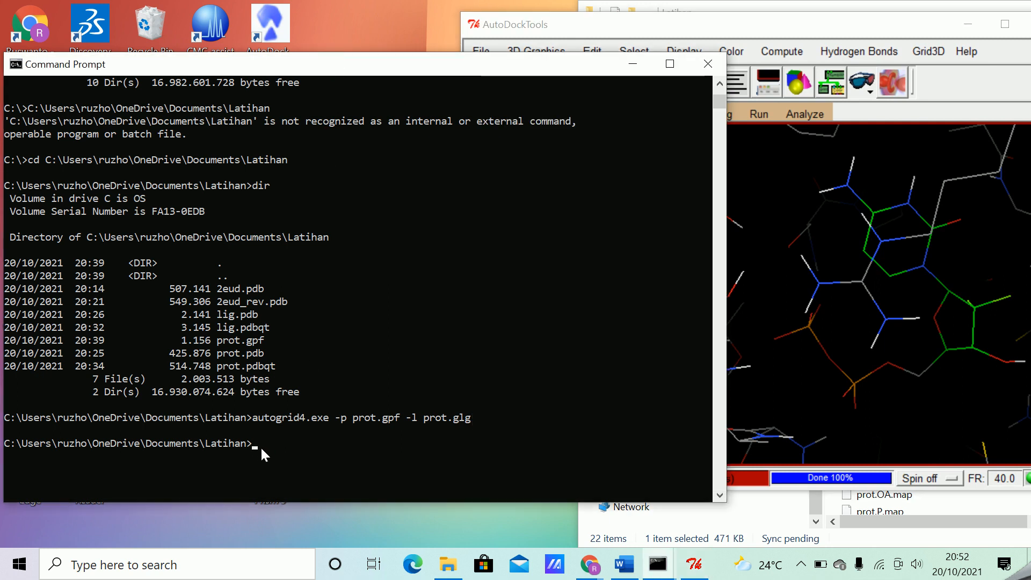
left_click_drag(505, 63, 482, 39)
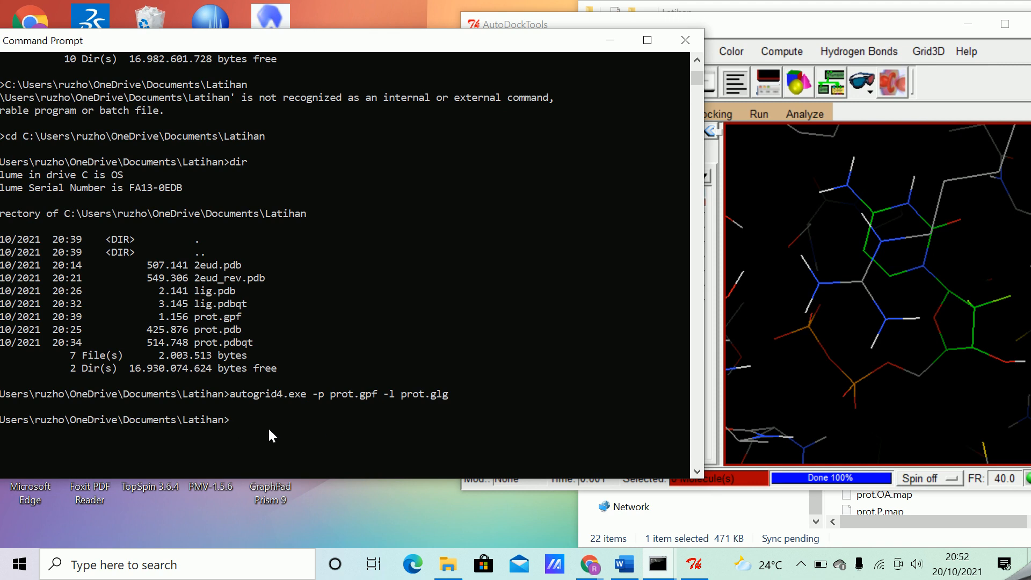
type("autodoc")
type("rot.d")
type("pf -l prot.")
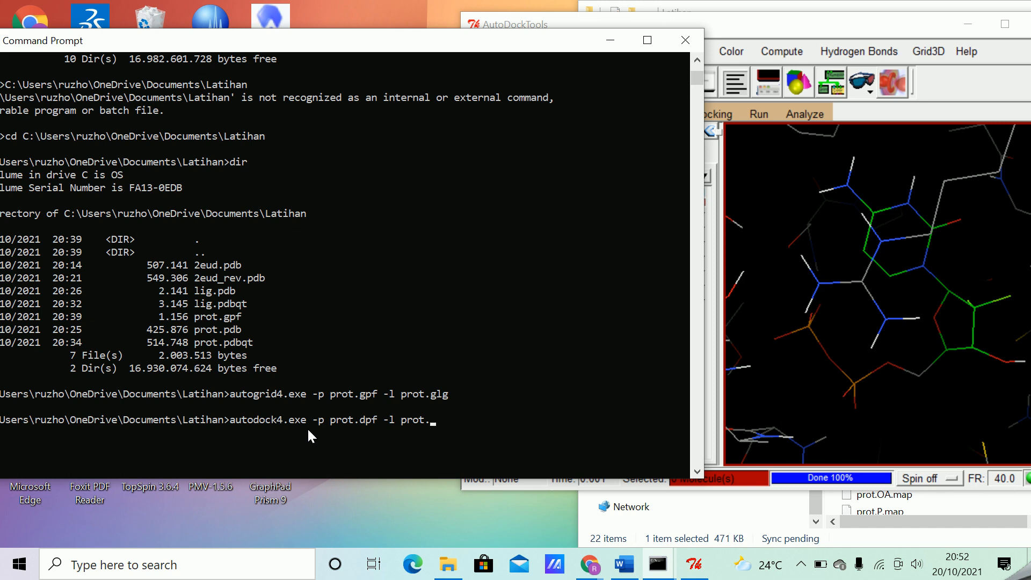
type("dlg")
key("Return")
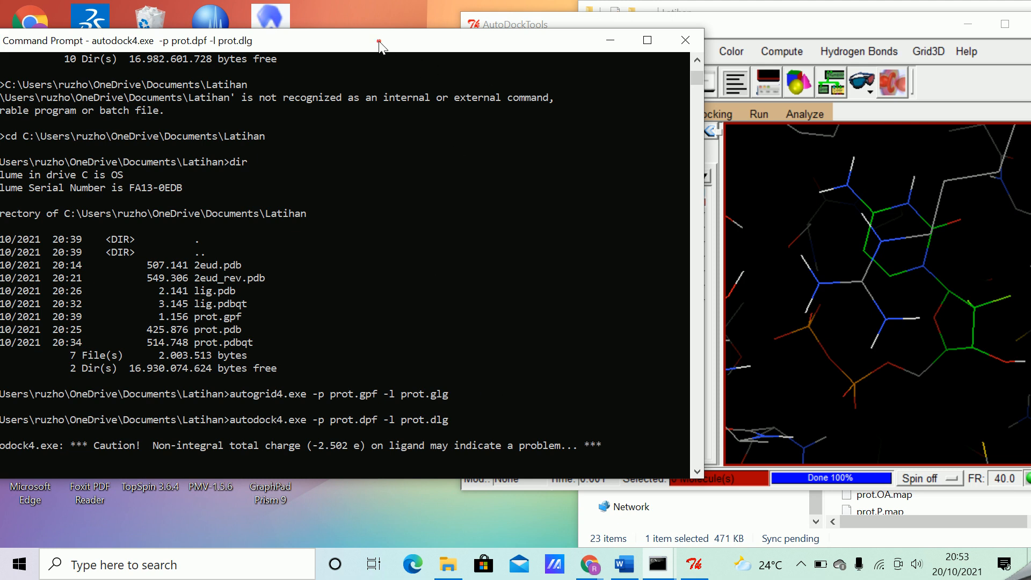
- Rearrange the Command Prompt, AutoDockTools and File Explorer windows to view the Latihan folder beside the docking run
left_click_drag(388, 48, 458, 38)
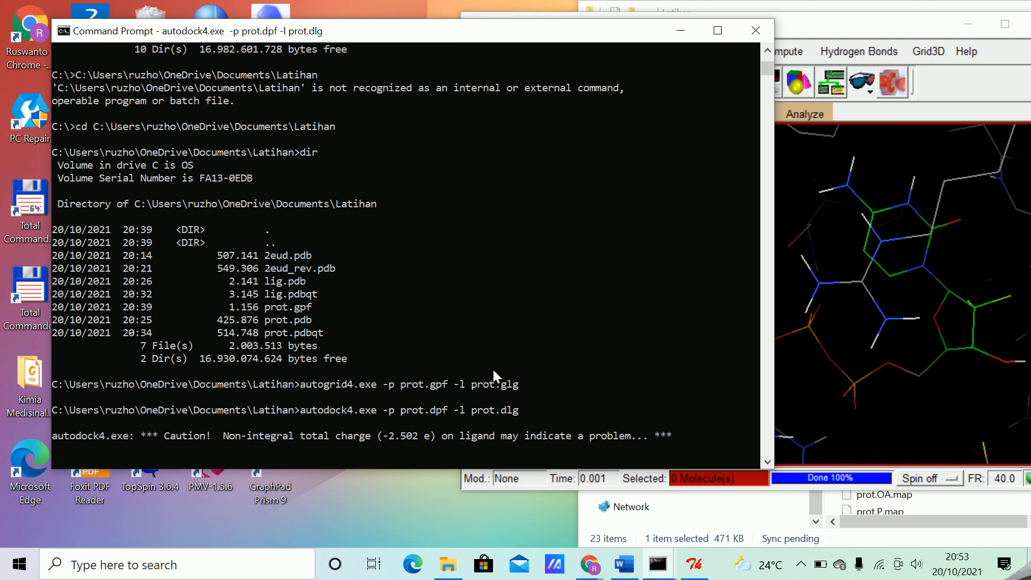
scroll(497, 356, "down", 2)
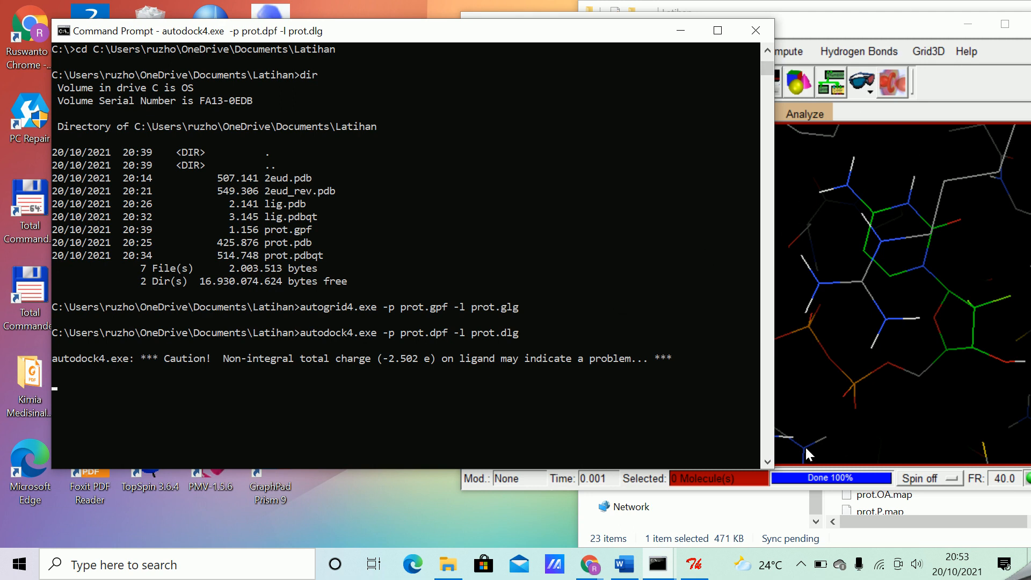
left_click_drag(864, 35, 913, 320)
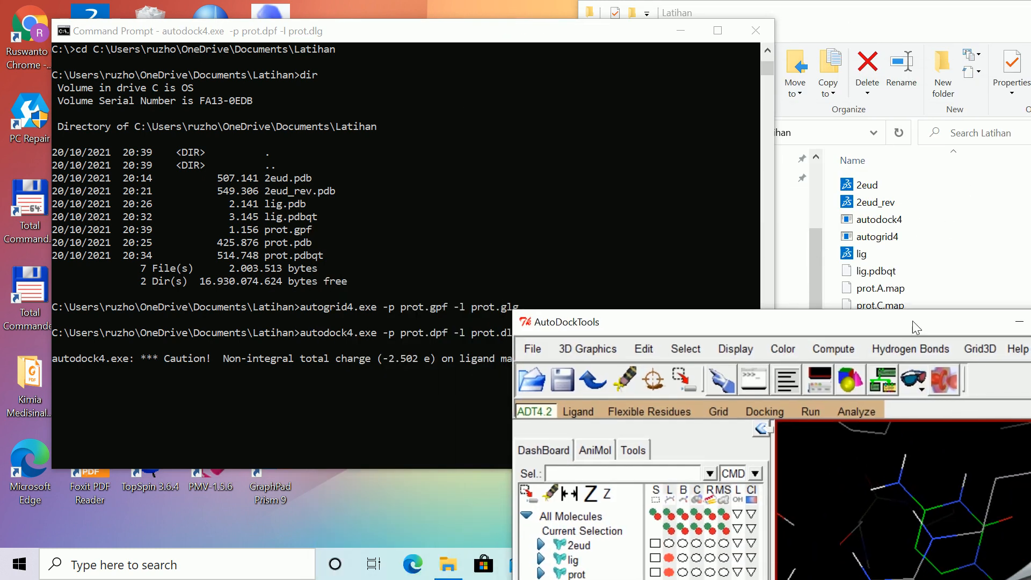
left_click(816, 15)
left_click_drag(793, 13, 659, 7)
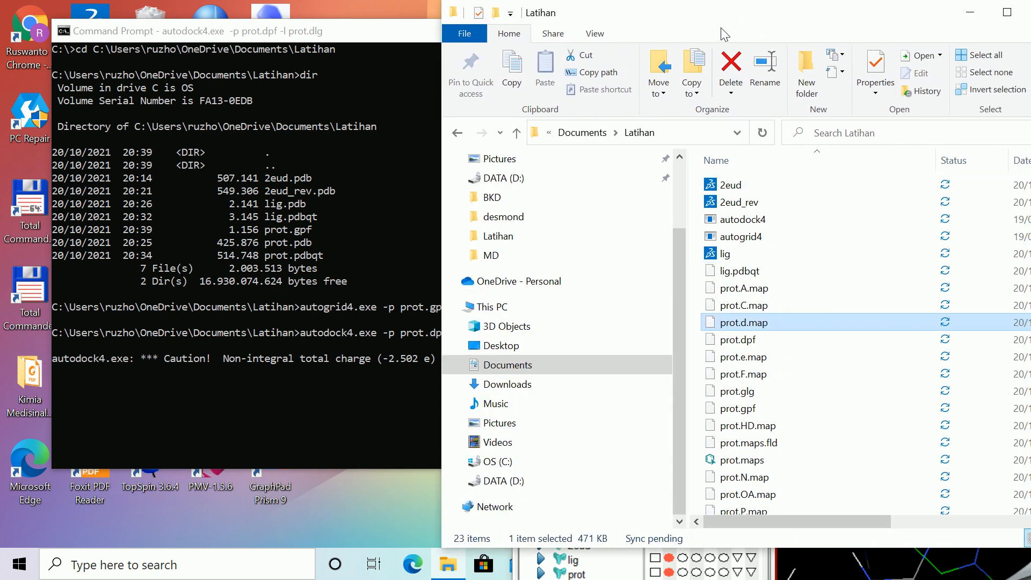
left_click_drag(751, 18, 652, 16)
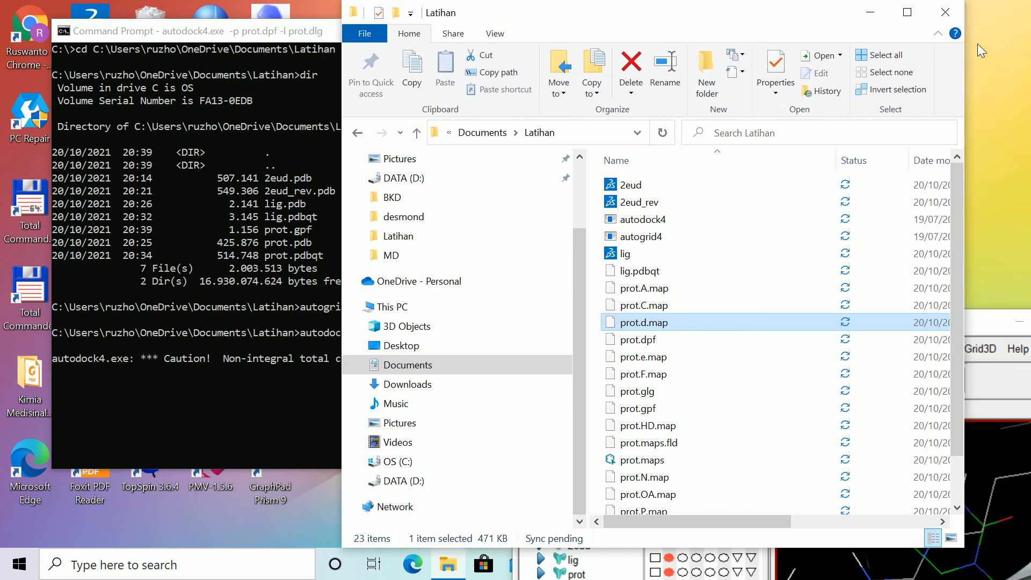
- Find the prot.dlg docking log in the Latihan folder and check its file details and available actions
left_click_drag(958, 189, 959, 234)
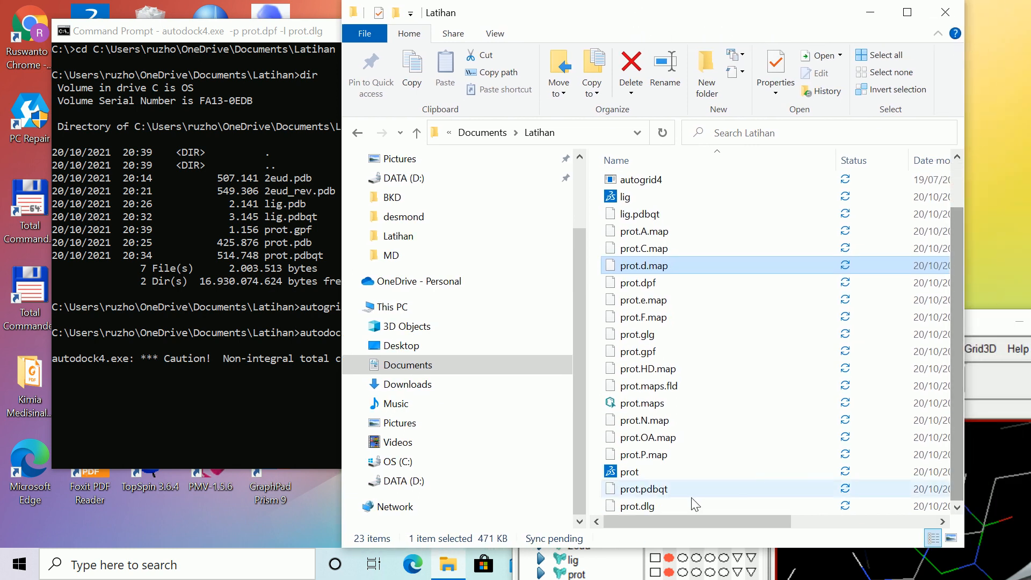
mouse_move(680, 521)
left_mouse_down()
mouse_move(806, 511)
mouse_move(668, 527)
left_mouse_up()
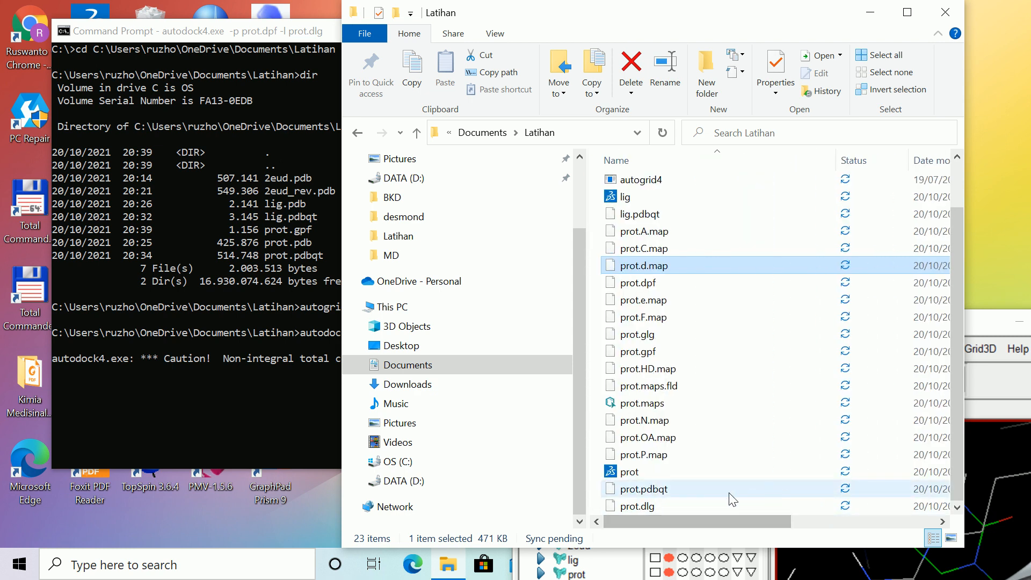
left_click(636, 507)
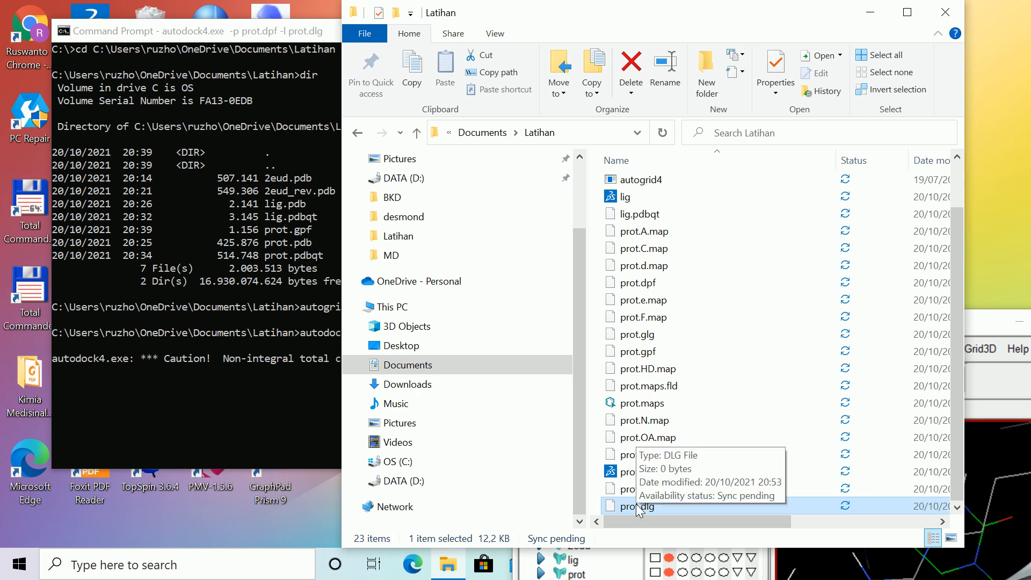
right_click(632, 509)
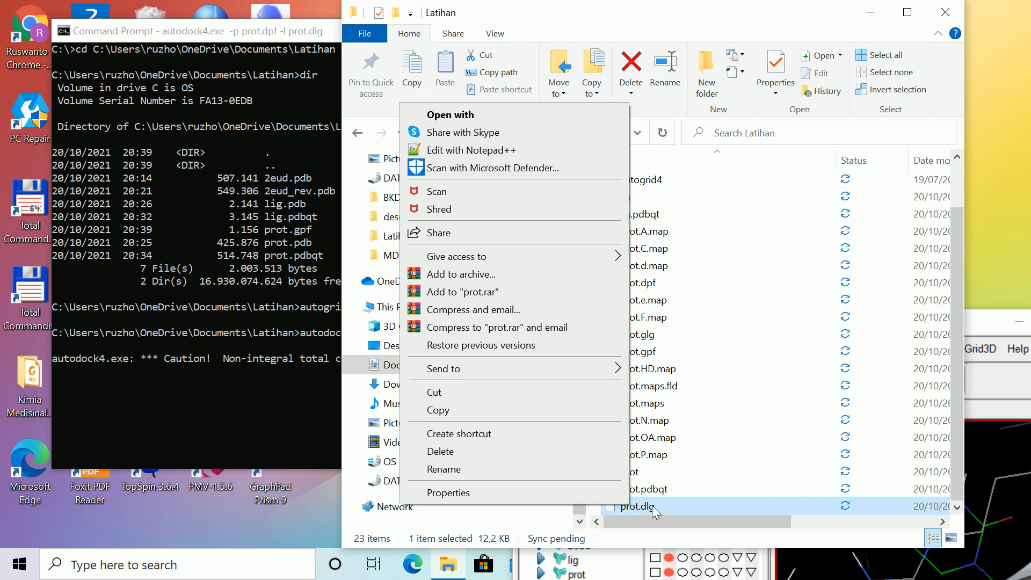
right_click(652, 504)
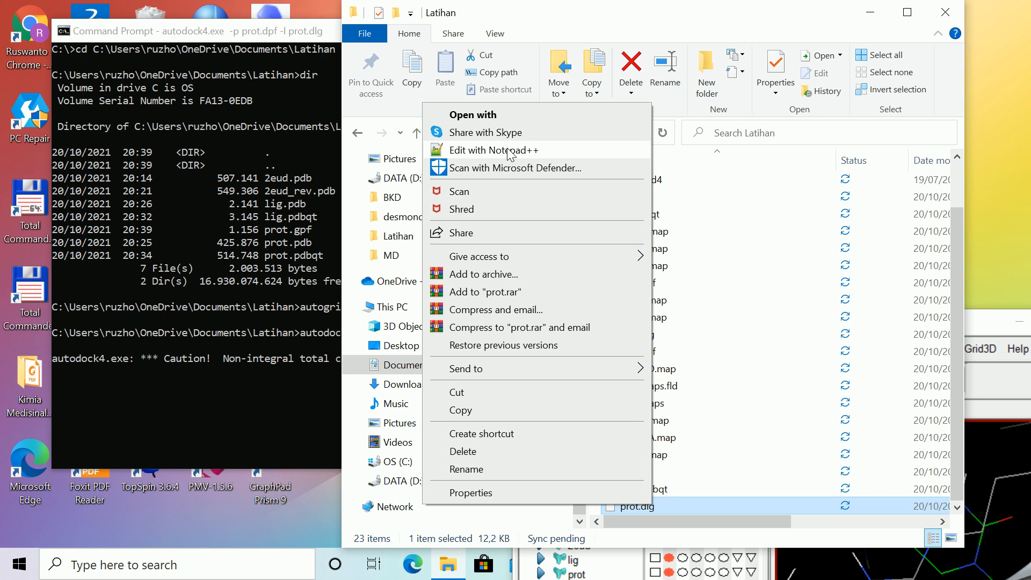
left_click(671, 484)
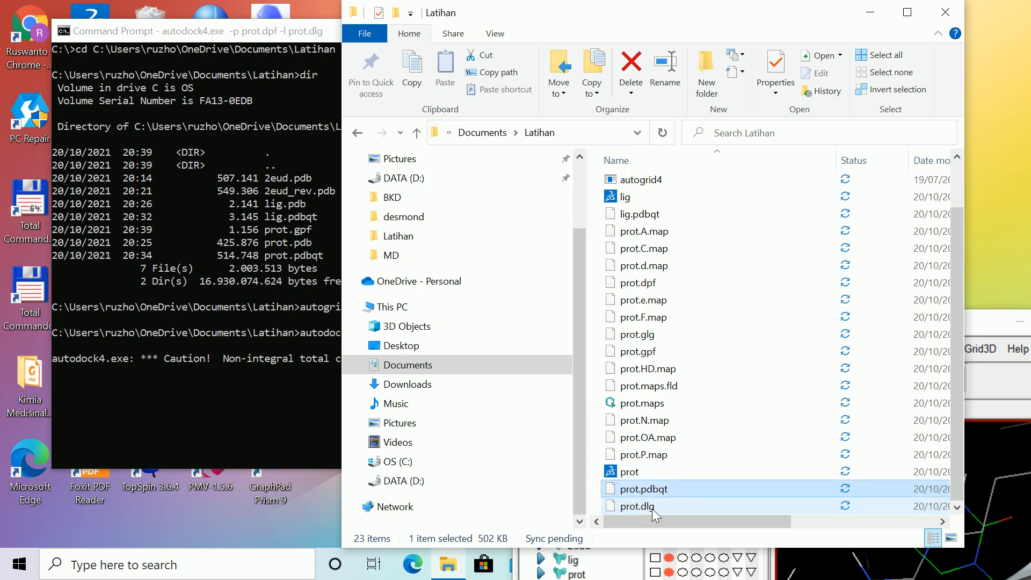
- Open prot.dlg from the Latihan folder in Notepad++ and check its creation time, date and docking parameter file name
left_click(652, 508)
right_click(651, 508)
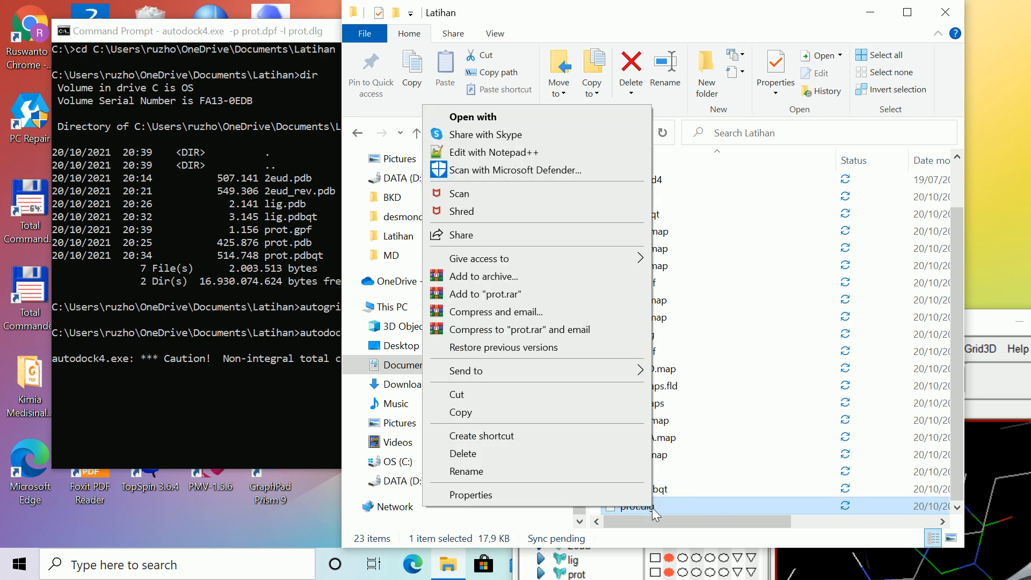
left_click(530, 153)
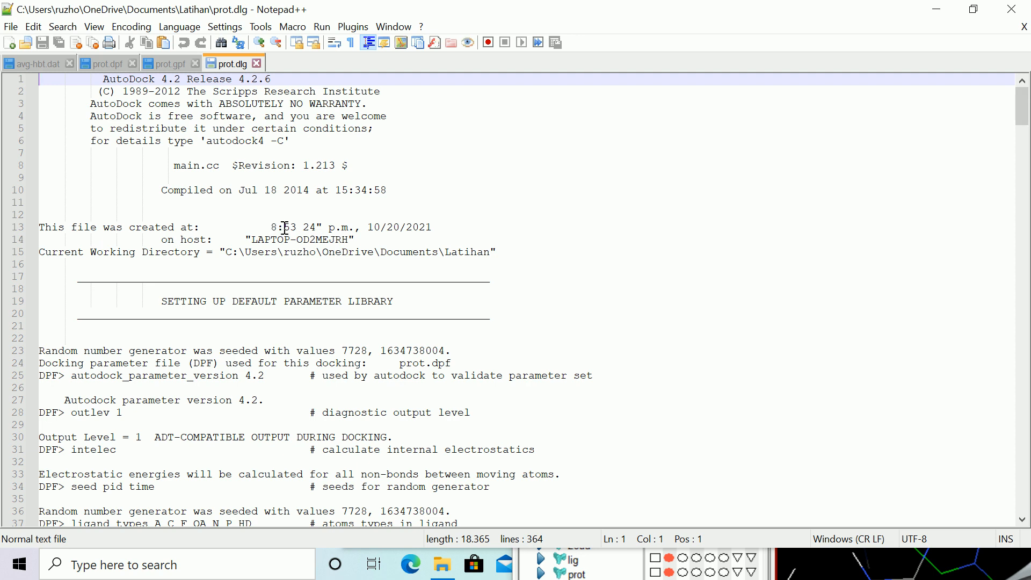
left_click_drag(277, 227, 297, 229)
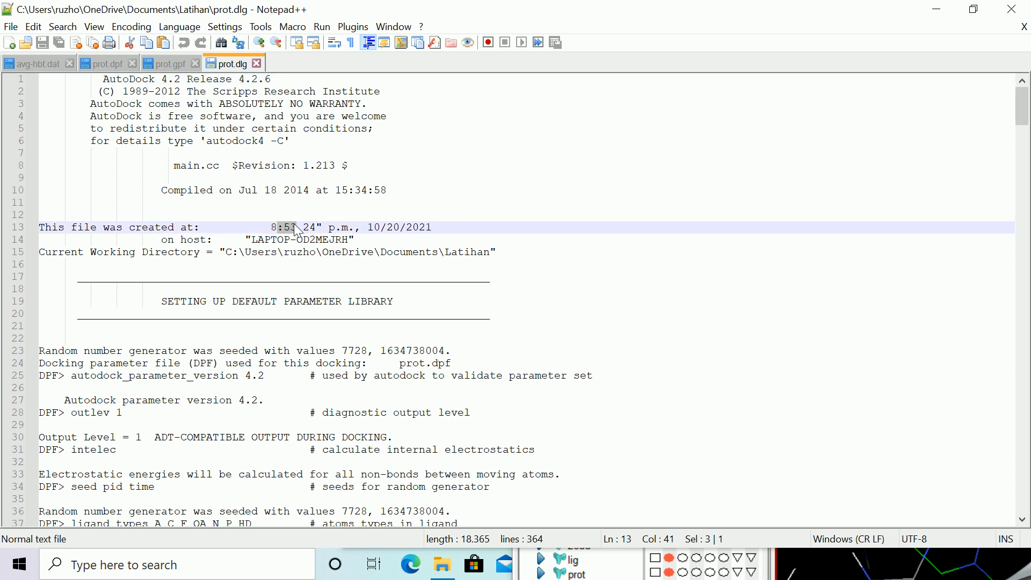
left_click_drag(374, 227, 400, 227)
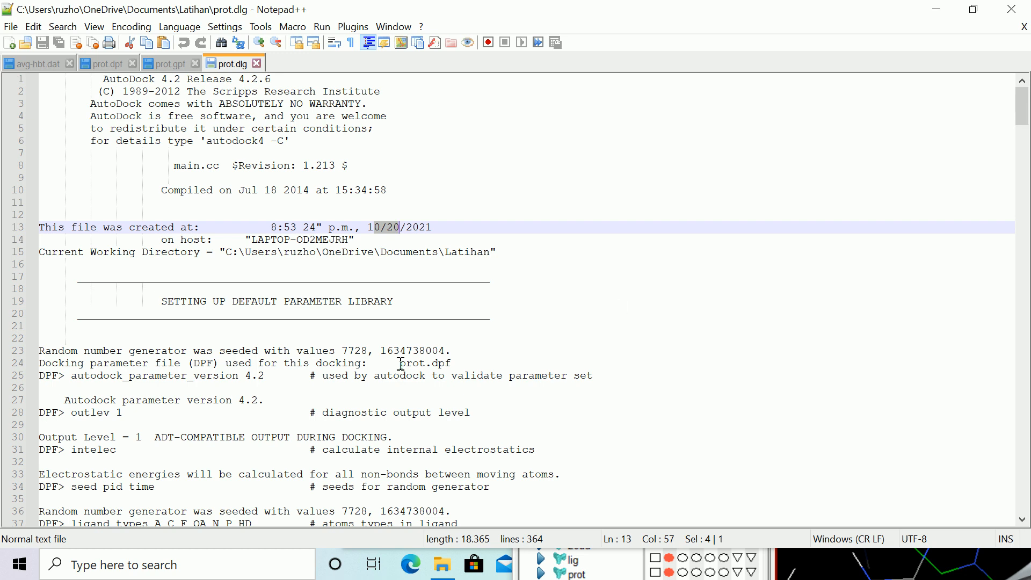
left_click_drag(400, 364, 452, 363)
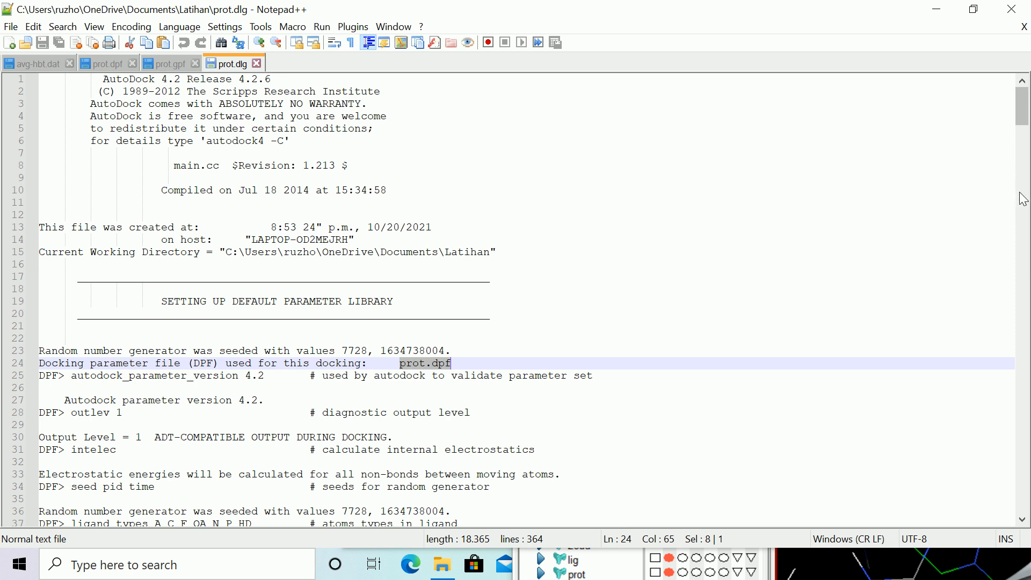
- Review the grid point counts, central grid coordinates and the final docked state energies of run 1 in prot.dlg
left_click_drag(1026, 121, 1026, 146)
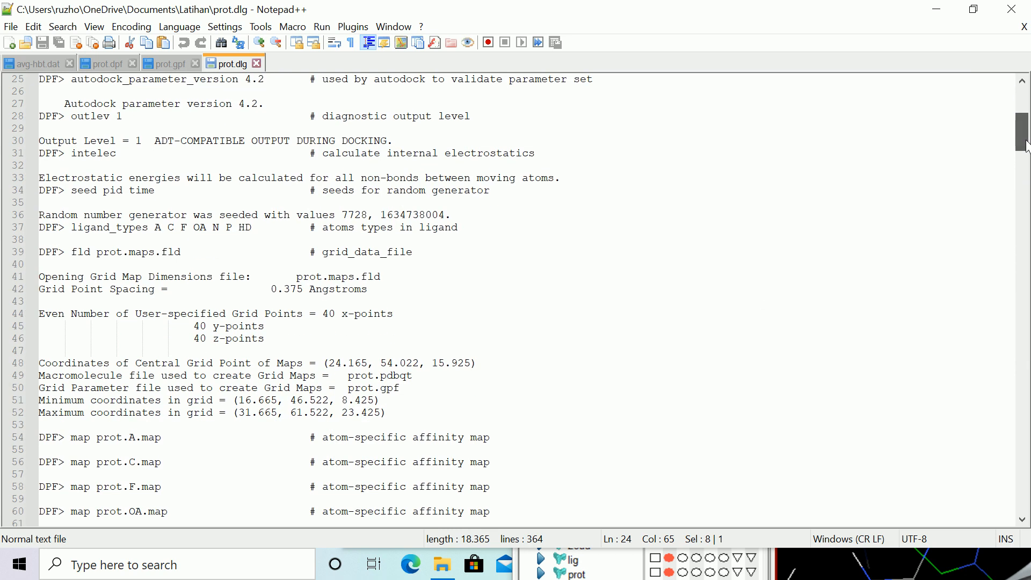
left_click(328, 363)
left_click(322, 313)
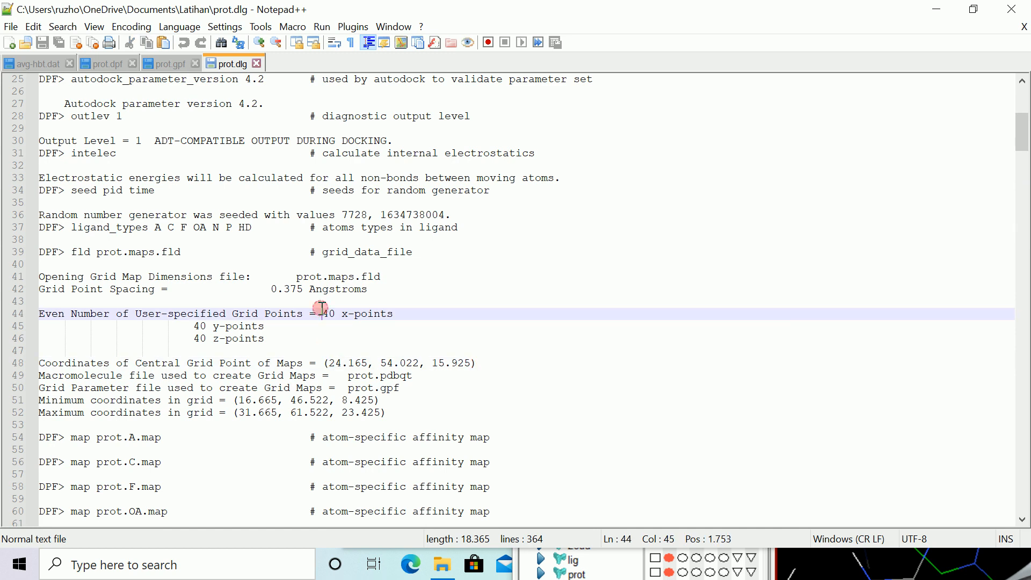
left_click_drag(322, 313, 455, 363)
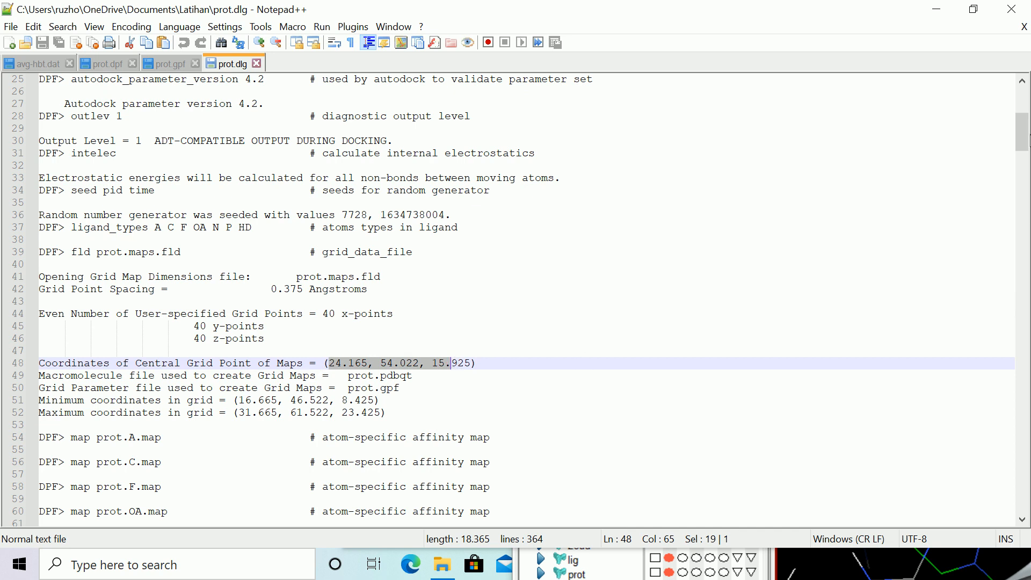
left_click_drag(1023, 131, 1027, 376)
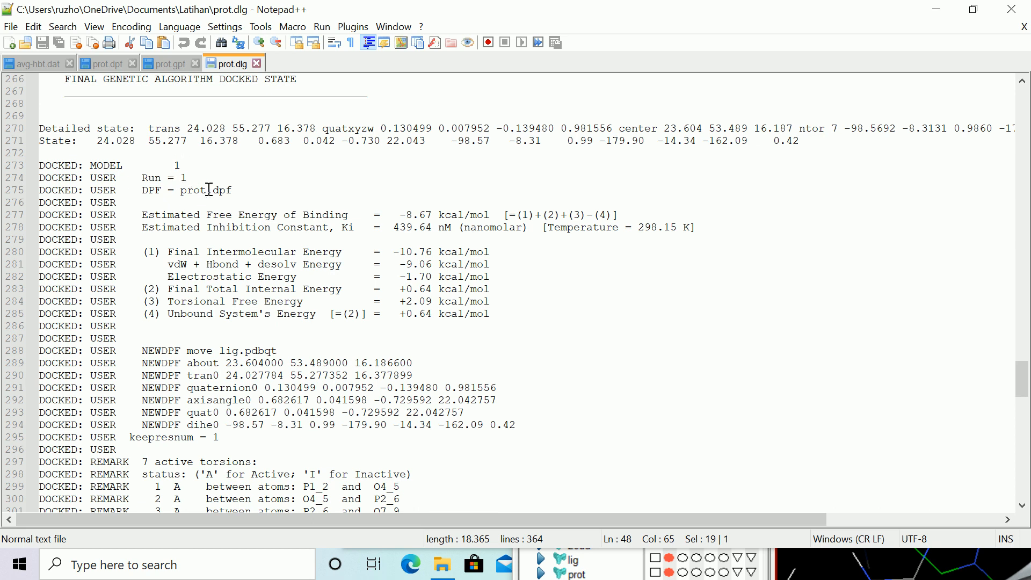
left_click_drag(1027, 378, 1029, 97)
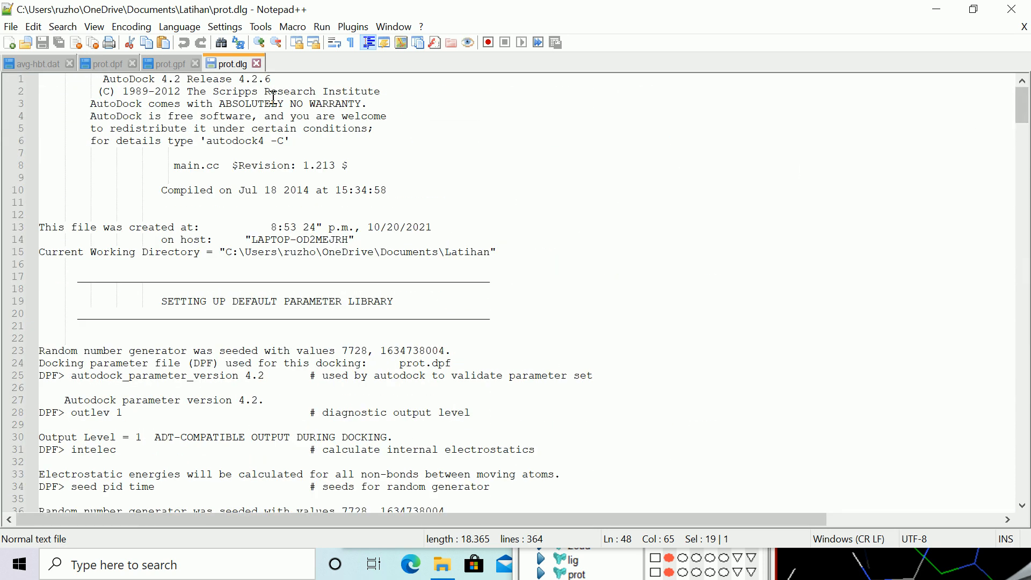
- Close the prot.dlg, prot.gpf, prot.dpf and avg-hbt.dat files and exit Notepad++
left_click(256, 63)
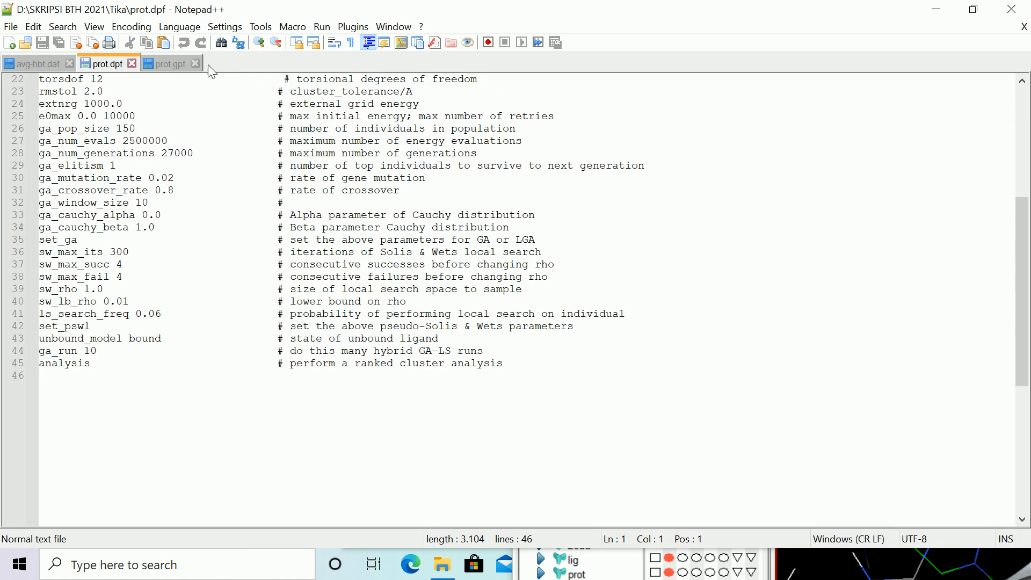
left_click(197, 63)
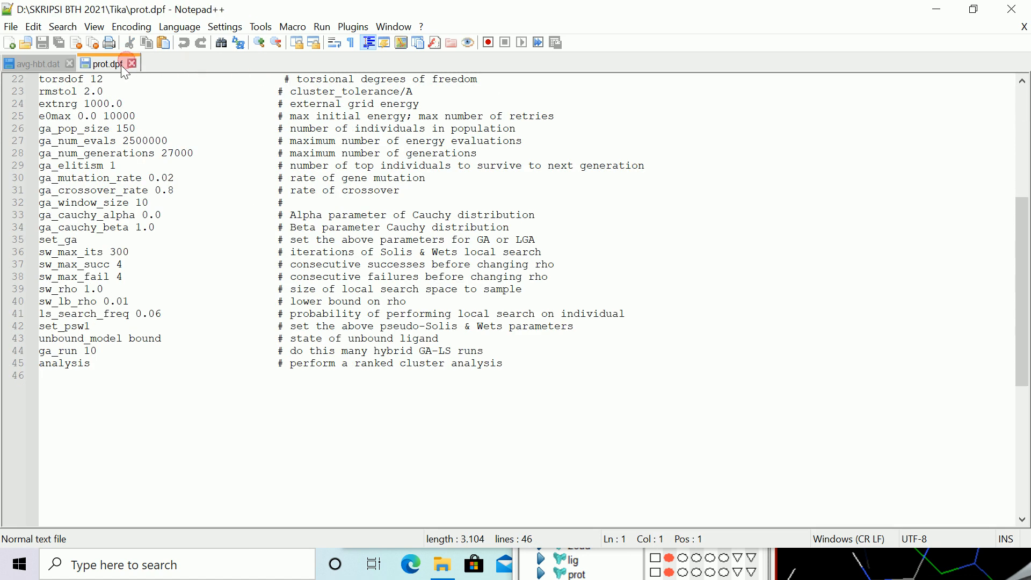
left_click(132, 63)
left_click(72, 64)
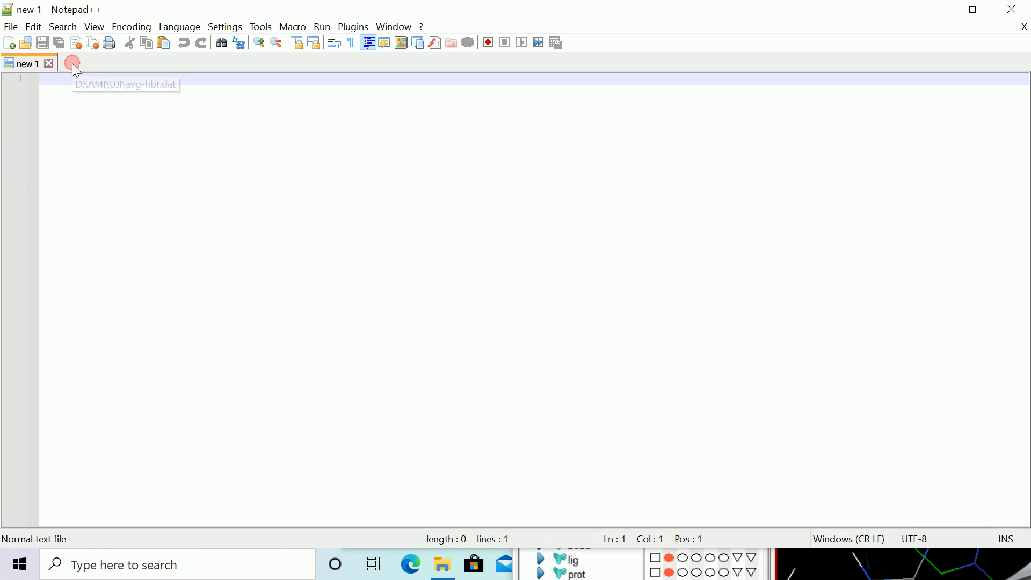
left_click(1013, 9)
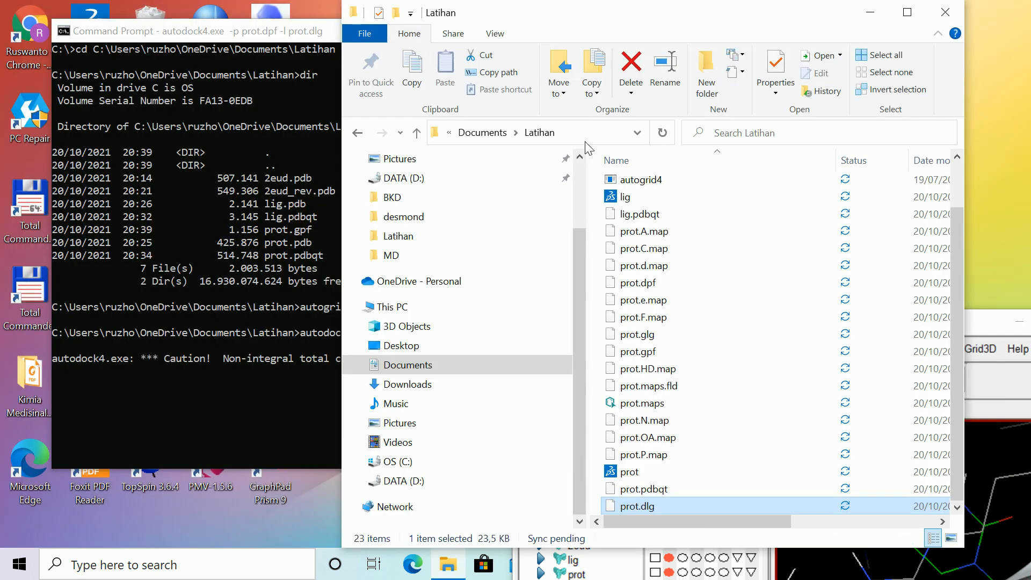
- Check the Command Prompt docking run, reopen prot.dlg in Notepad++ to see which genetic algorithm run is reached, and close it
left_click_drag(246, 40, 246, 38)
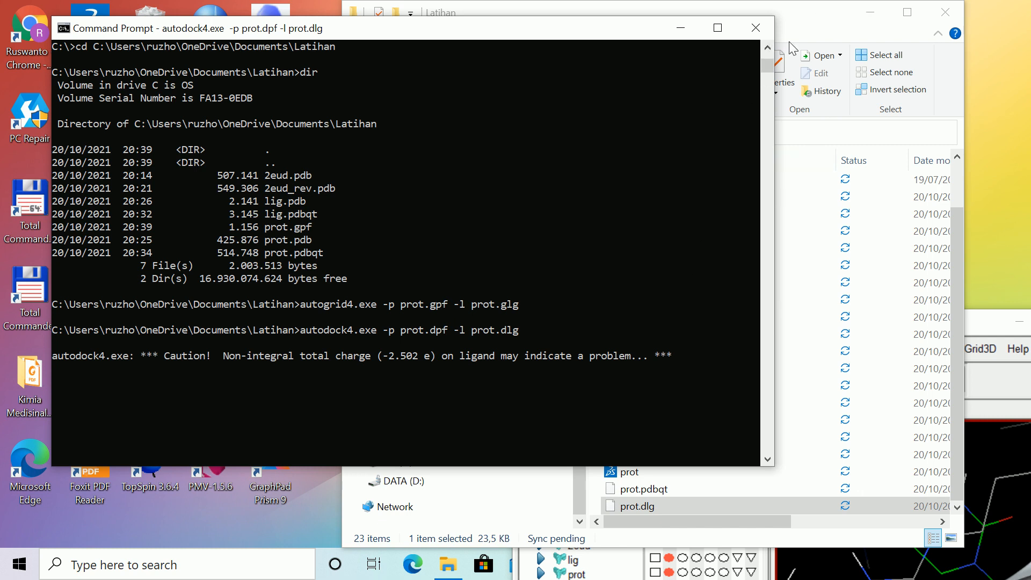
left_click(794, 20)
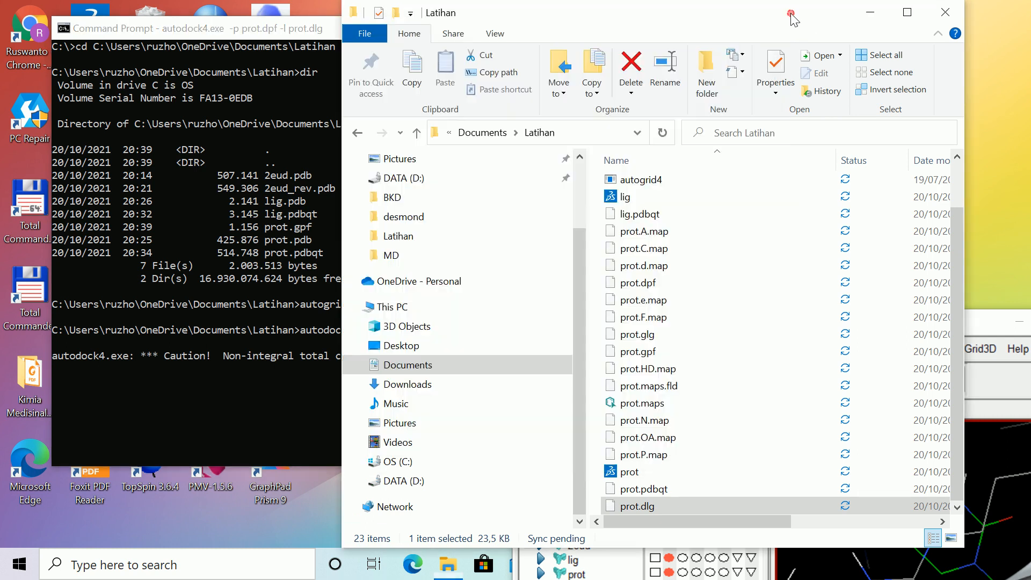
right_click(644, 508)
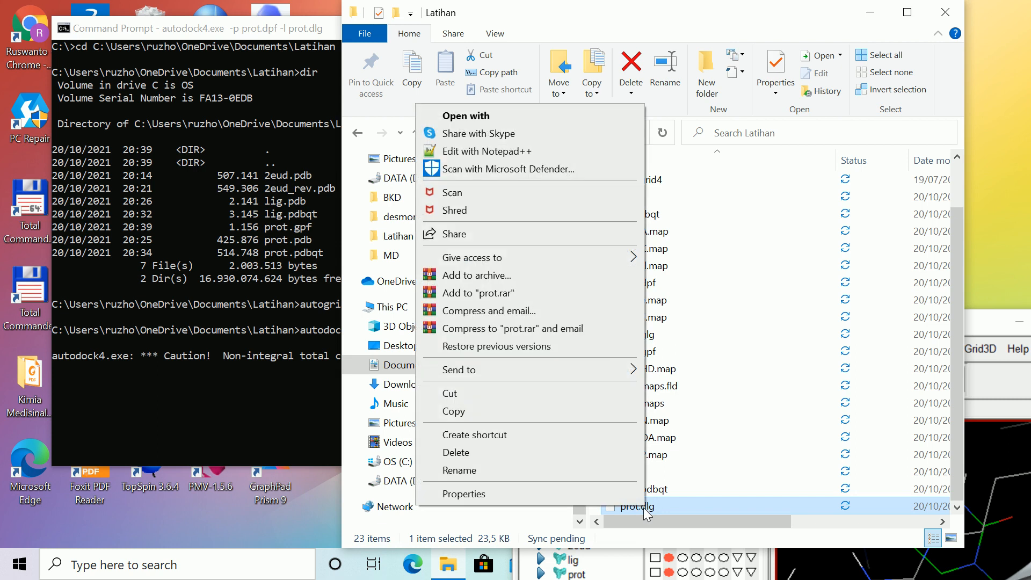
left_click(508, 151)
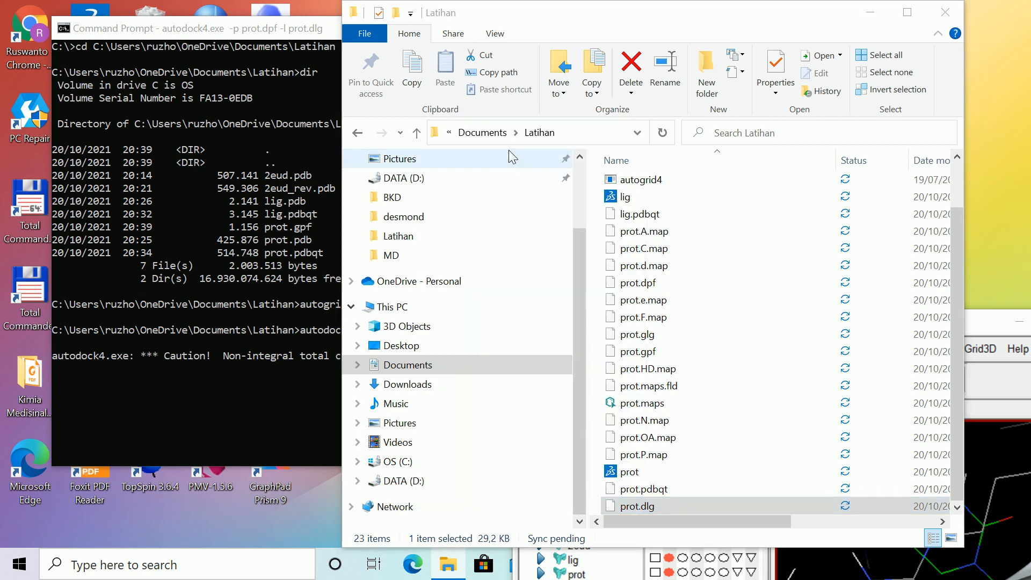
left_click_drag(1026, 110, 1027, 407)
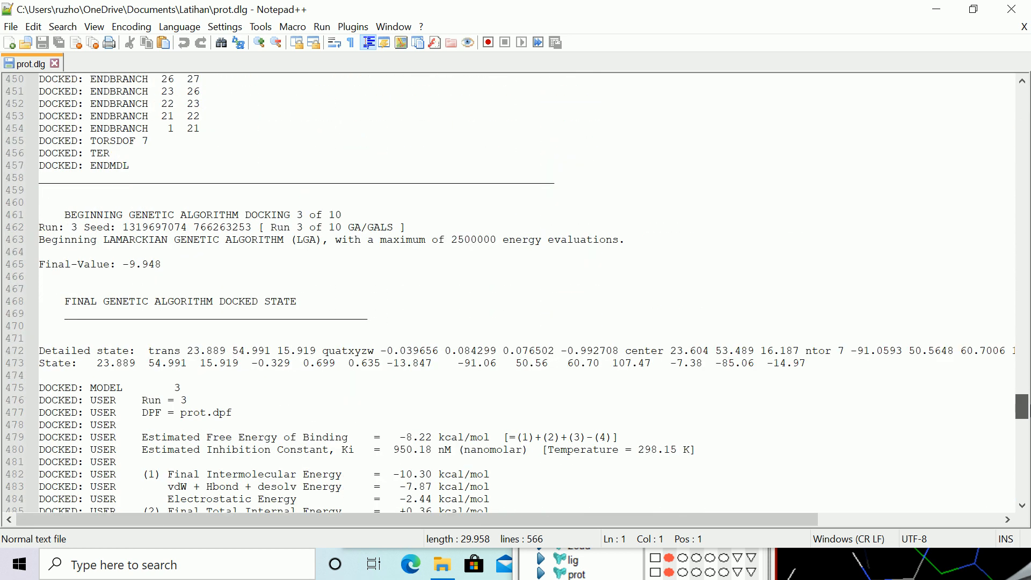
left_click_drag(1026, 413, 1024, 94)
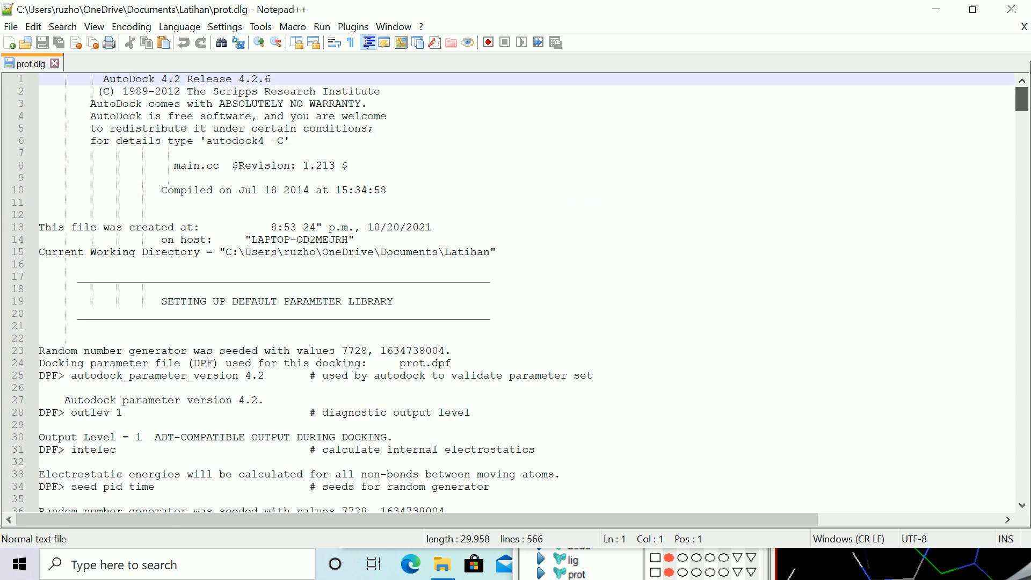
left_click(56, 63)
left_click(1015, 11)
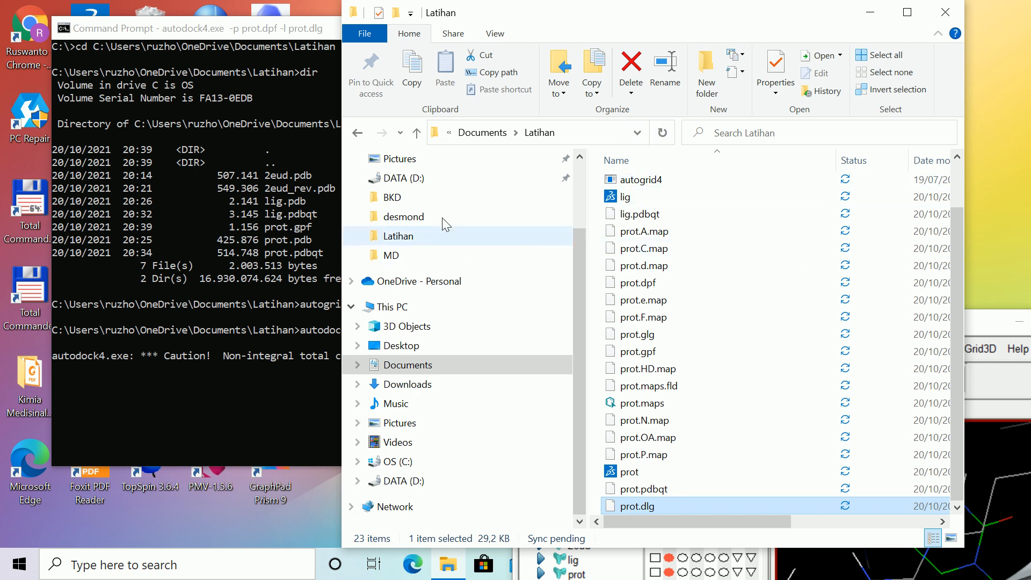
- Move the Latihan folder window aside, reopen the updated prot.dlg in Notepad++ to check docking progress at its end, and close it
left_click_drag(548, 6, 586, 16)
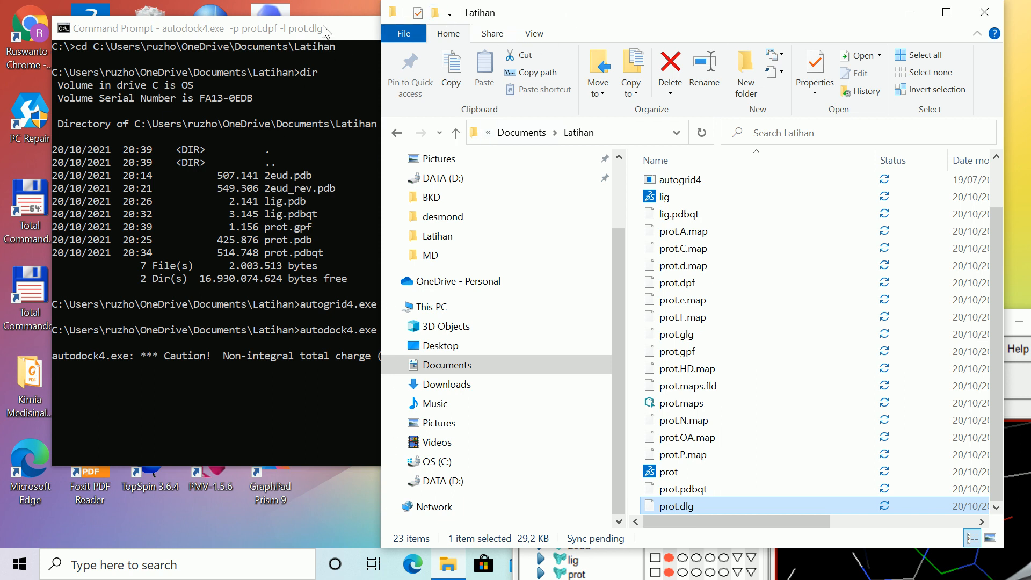
left_click(682, 488)
left_click(685, 506)
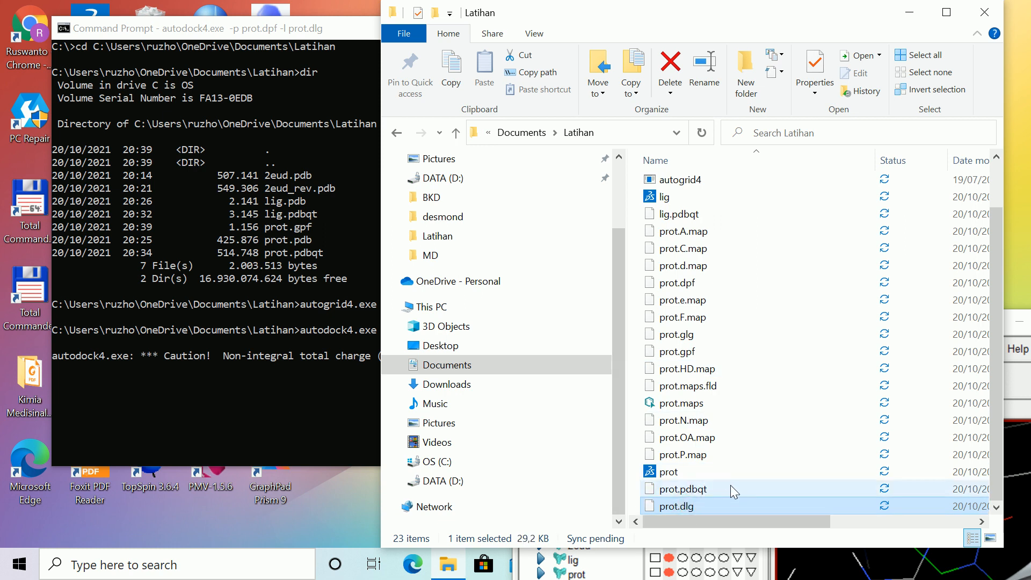
right_click(678, 507)
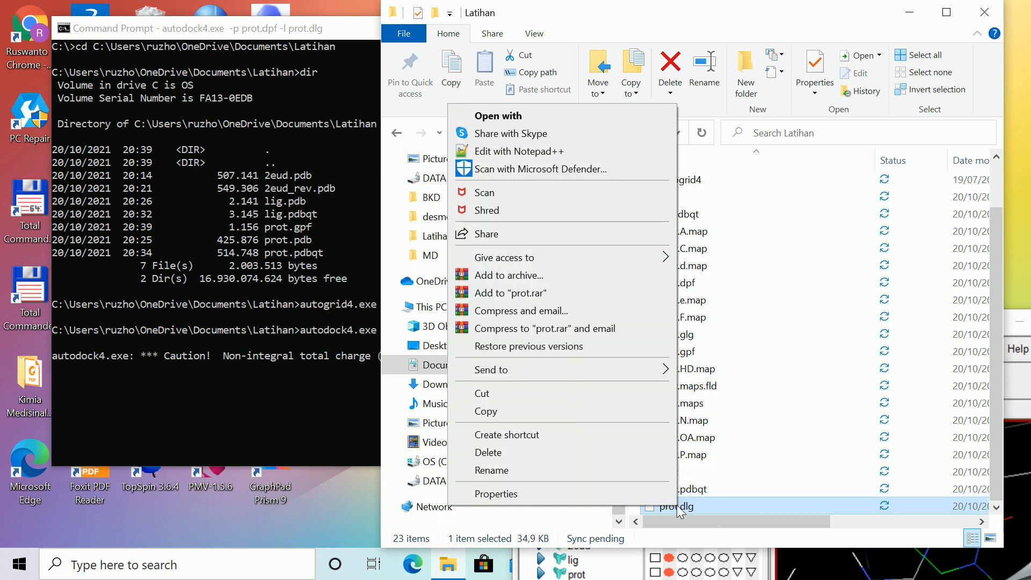
left_click(541, 152)
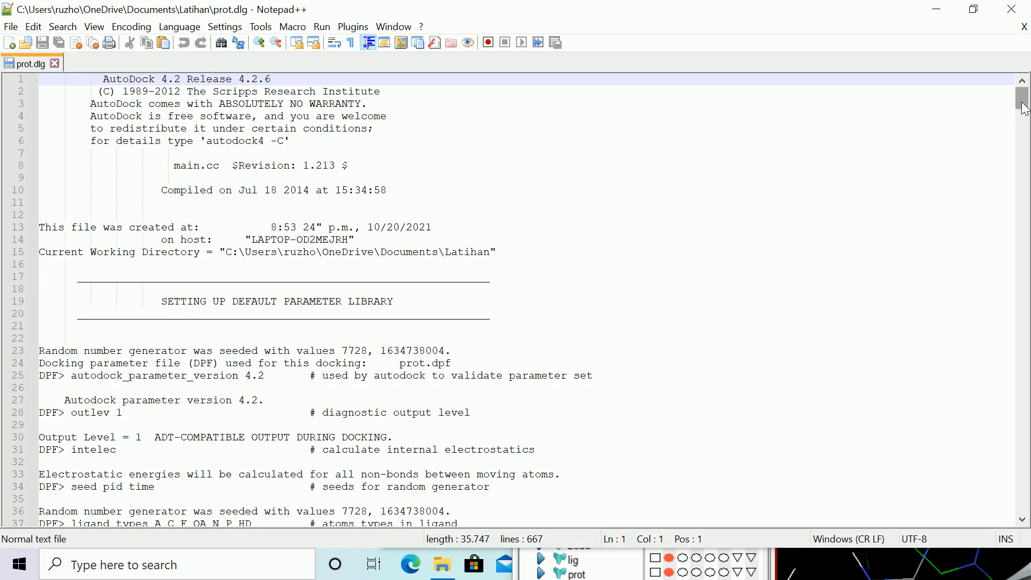
left_click_drag(1024, 109, 1022, 478)
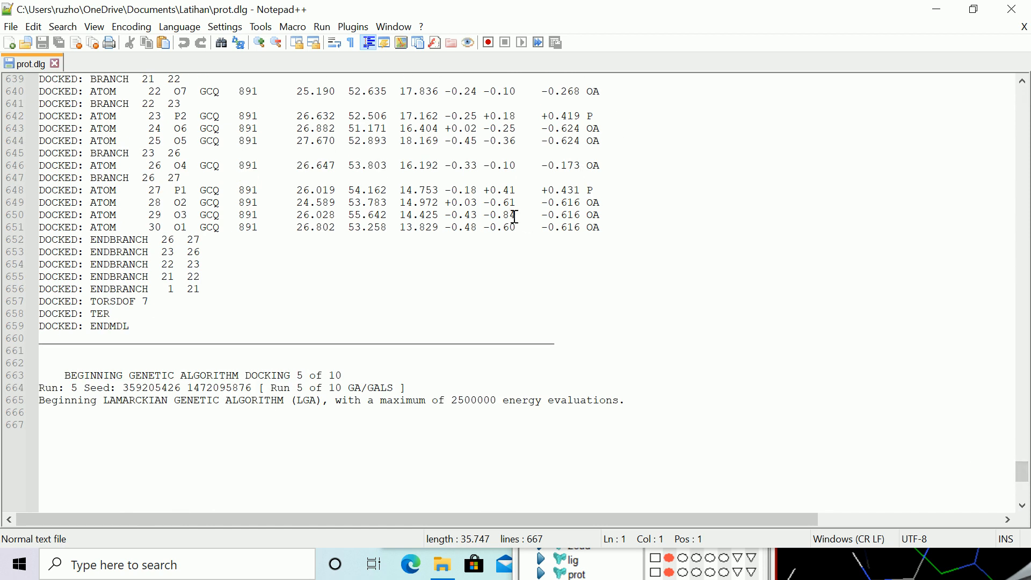
left_click_drag(1022, 478, 1022, 100)
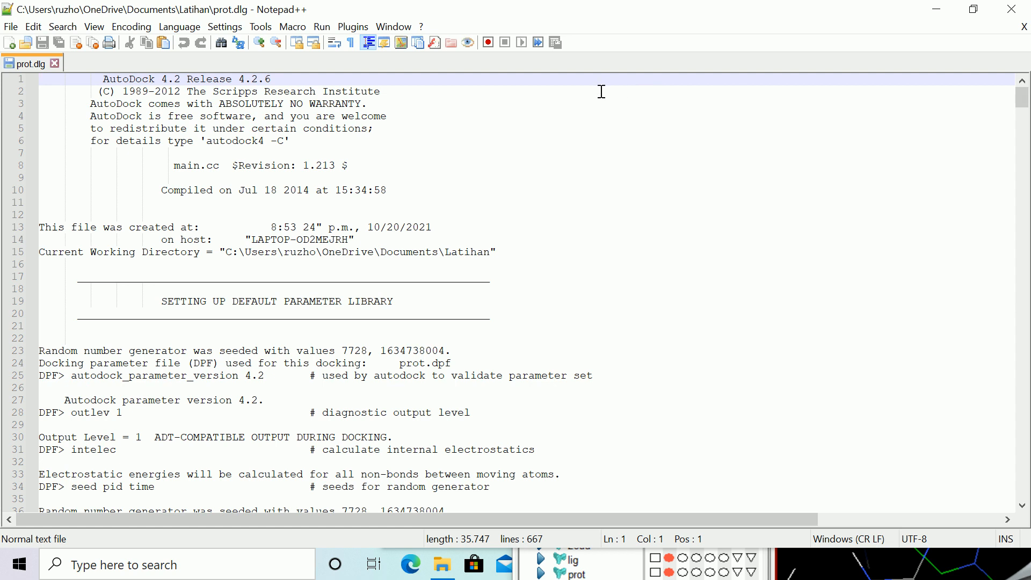
left_click(55, 65)
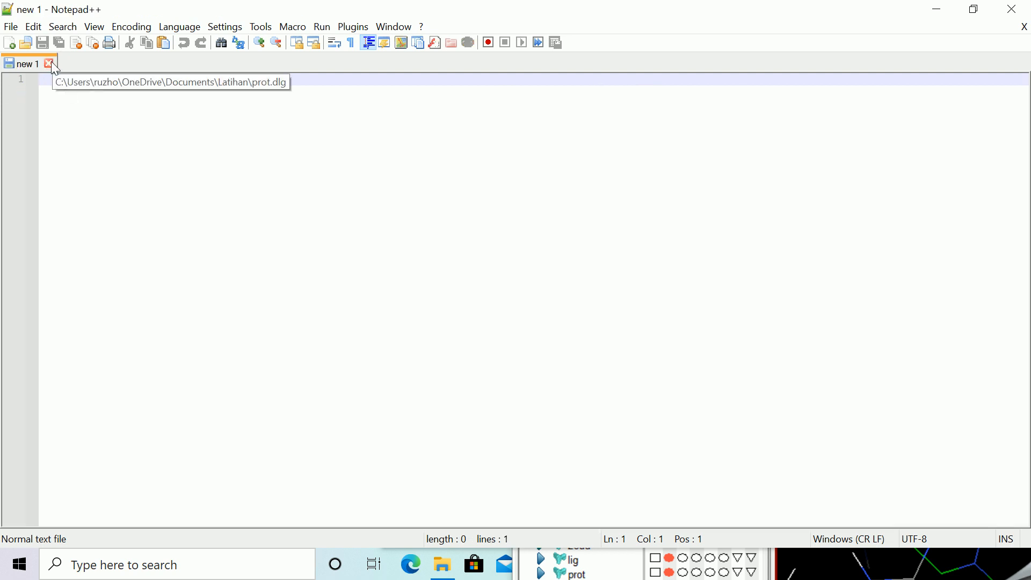
left_click(1024, 8)
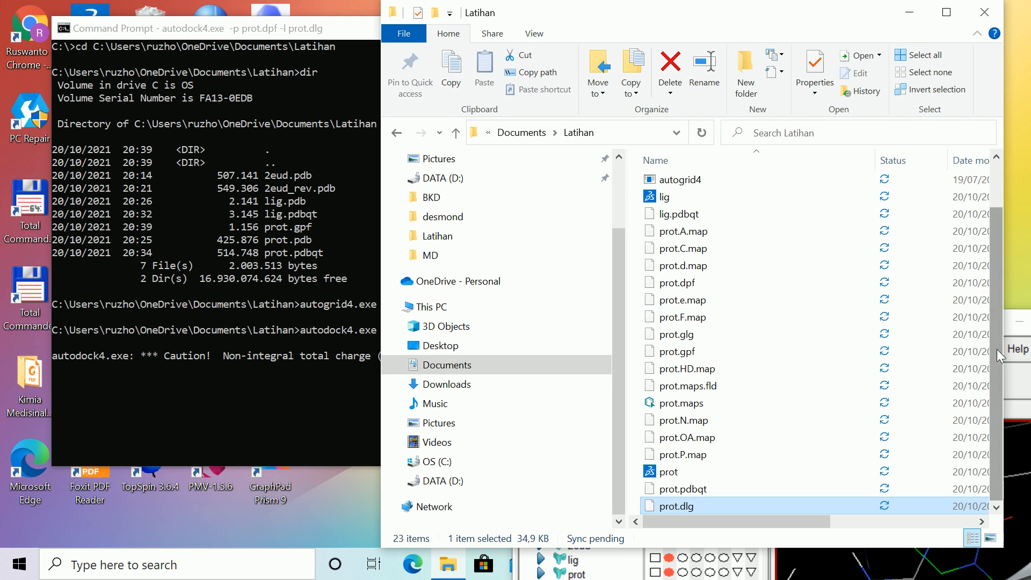
left_click_drag(995, 354, 1016, 402)
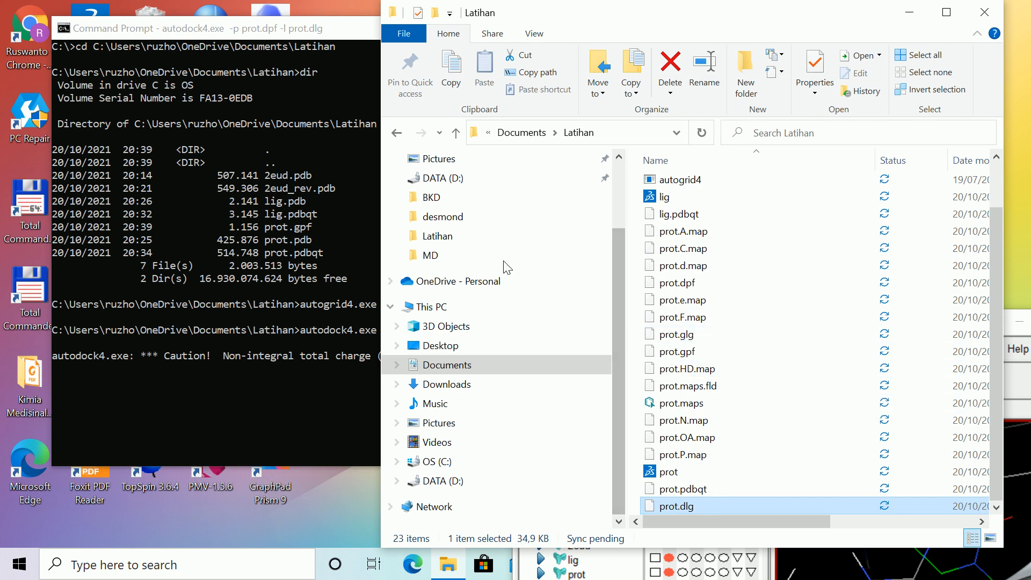
left_click(620, 331)
left_click_drag(619, 330, 620, 252)
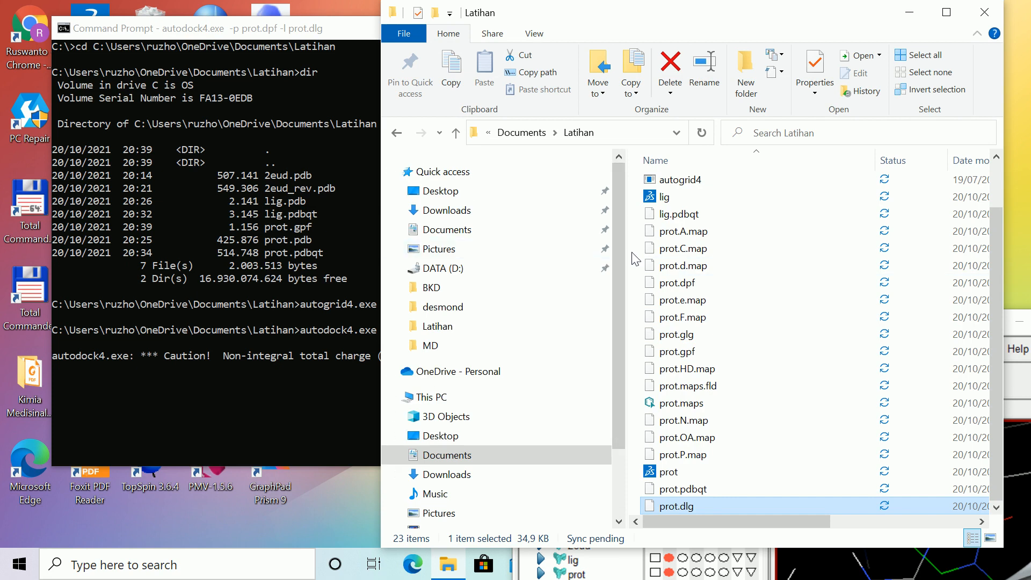
left_click_drag(619, 286, 618, 352)
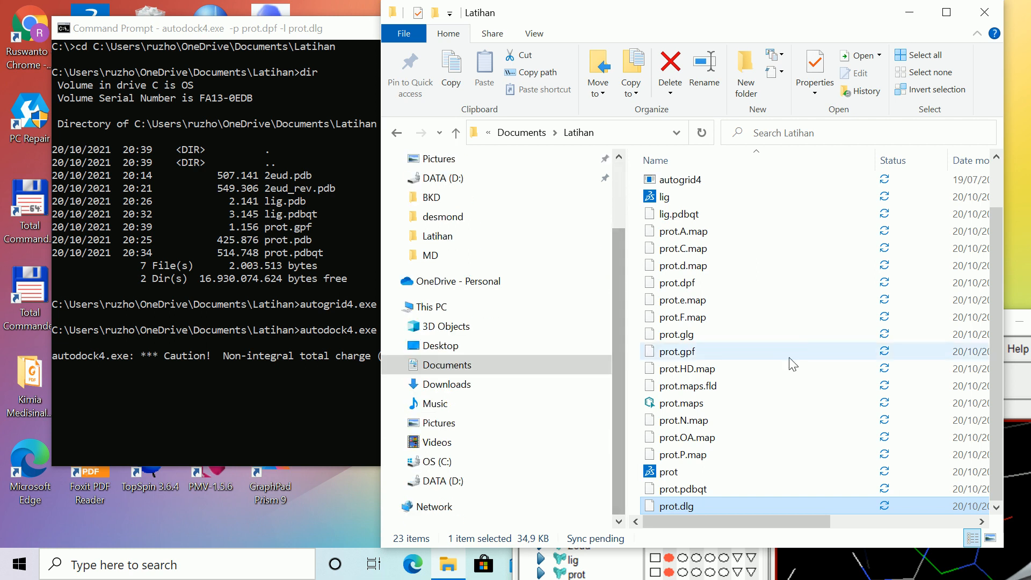
left_click_drag(998, 338, 981, 385)
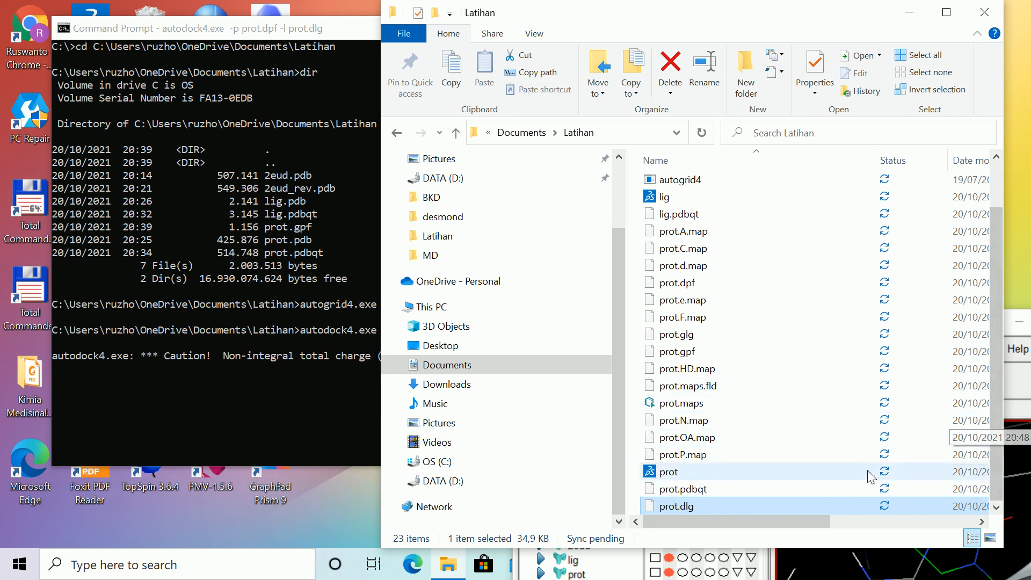
- Reopen prot.dlg in Notepad++, check the docking progress at its end, and minimize the editor
right_click(682, 504)
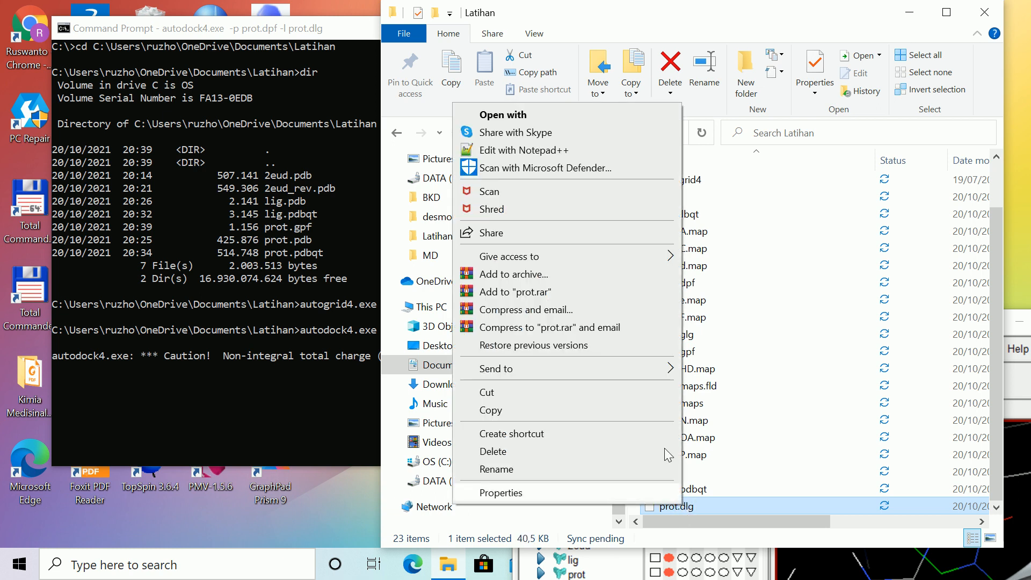
left_click(554, 151)
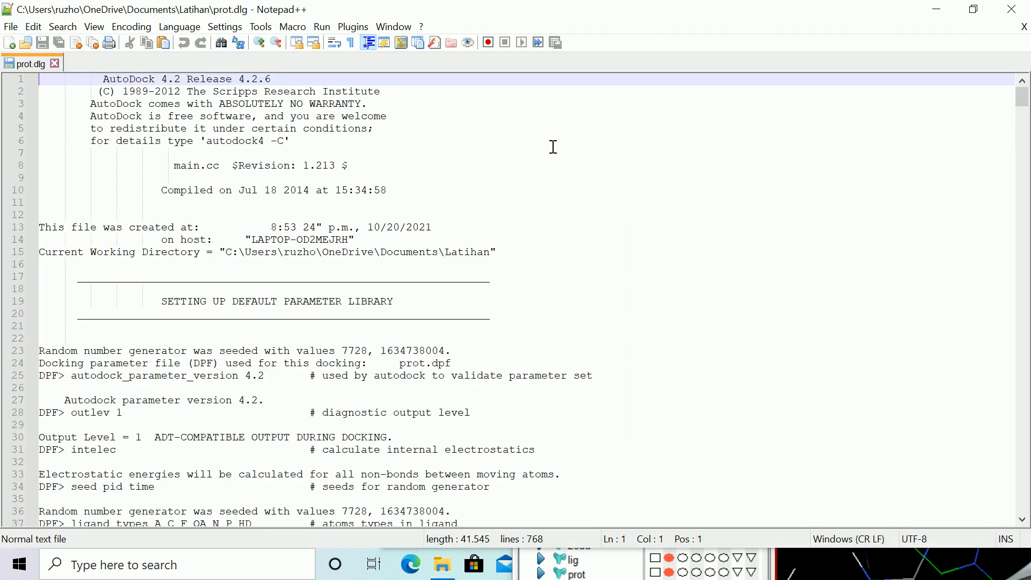
mouse_move(1021, 99)
left_mouse_down()
mouse_move(1027, 502)
mouse_move(1026, 94)
left_mouse_up()
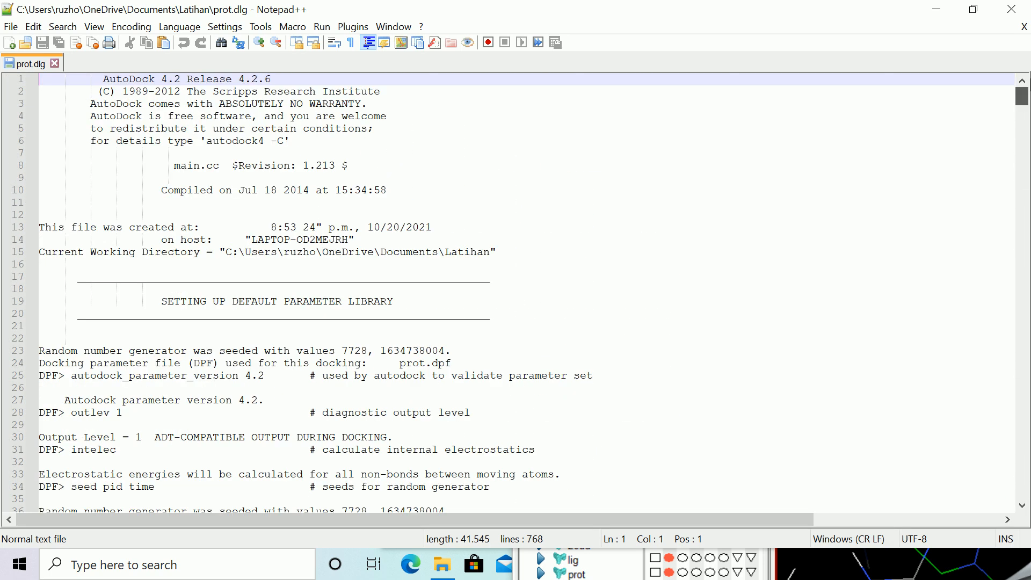
left_click(946, 16)
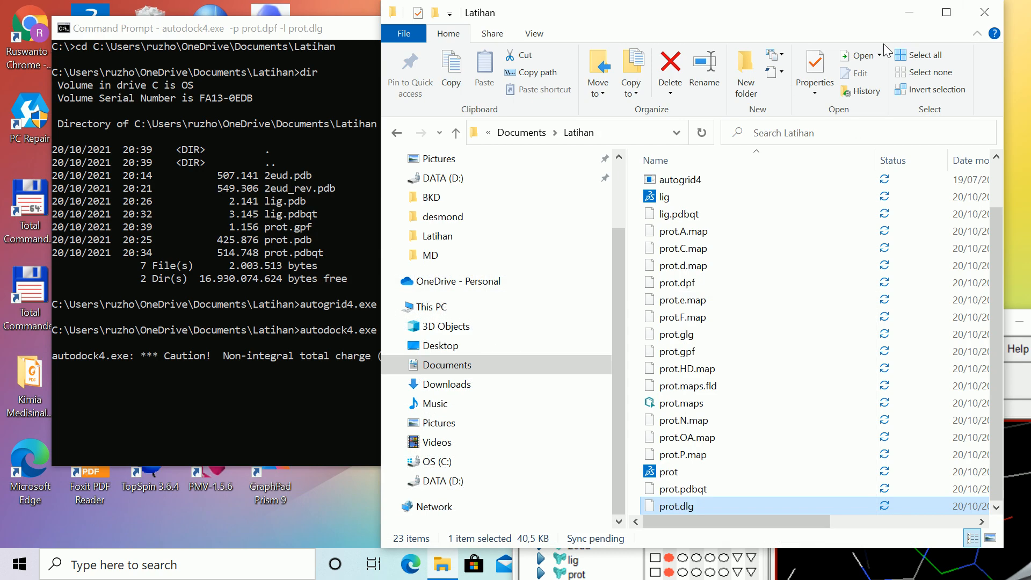
- Look through the maila folder inside SKRIPSI BTH 2021 on drive D for earlier docking files, and return to the parent folder
left_click_drag(618, 310, 622, 247)
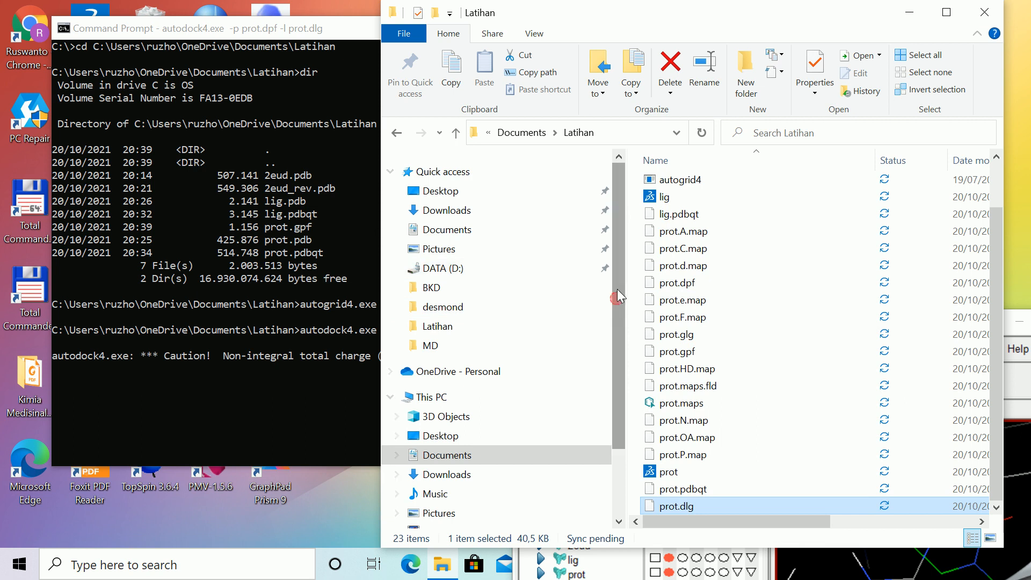
left_click(462, 272)
left_click_drag(999, 195, 987, 309)
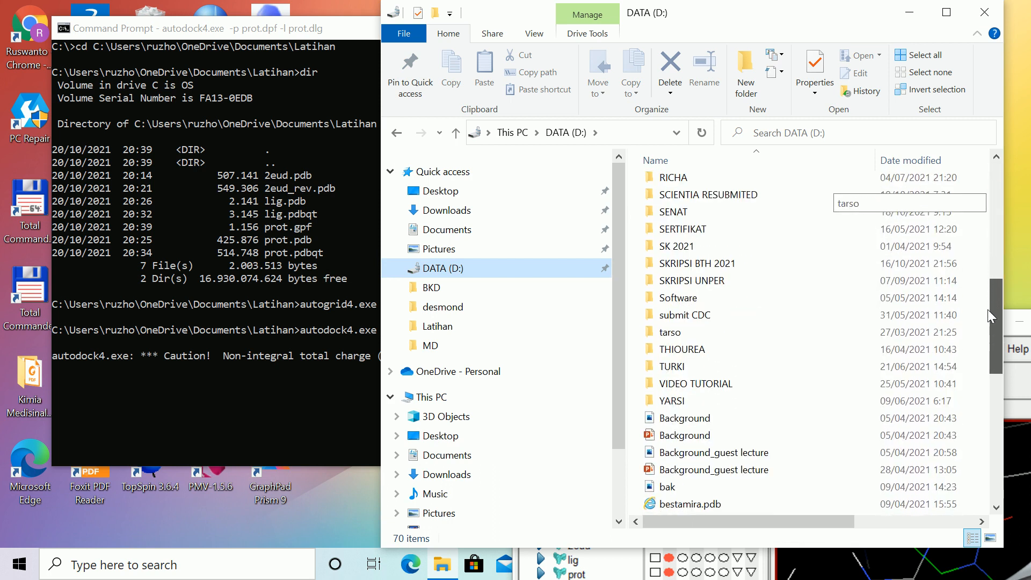
left_click(723, 267)
double_click(723, 266)
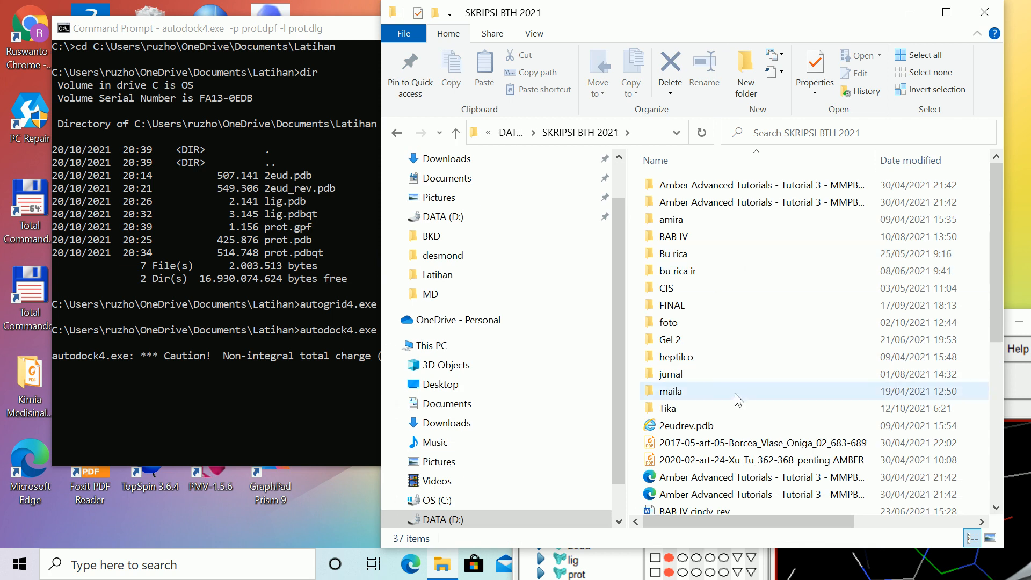
double_click(678, 391)
left_click_drag(997, 289, 1003, 240)
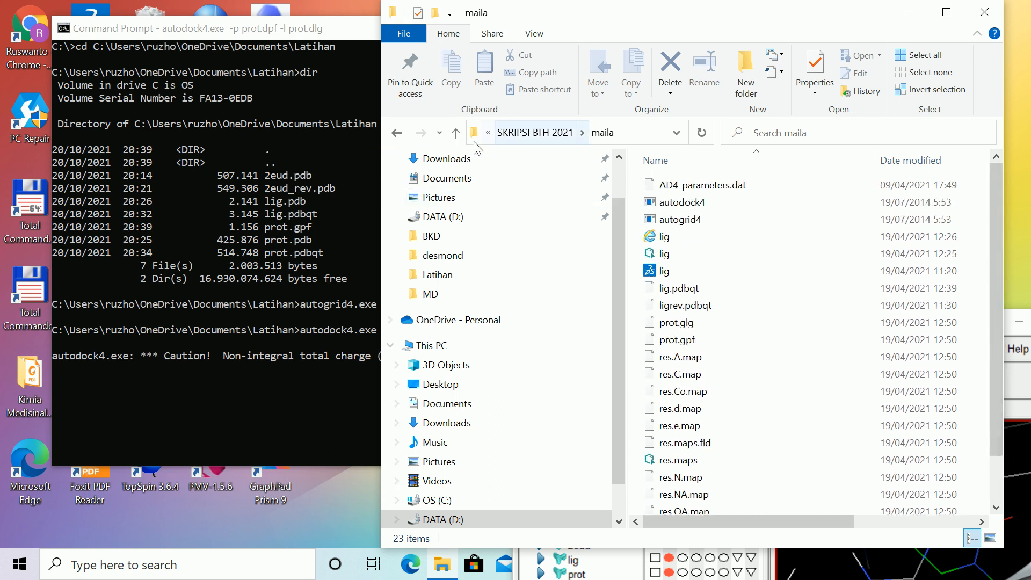
left_click(455, 133)
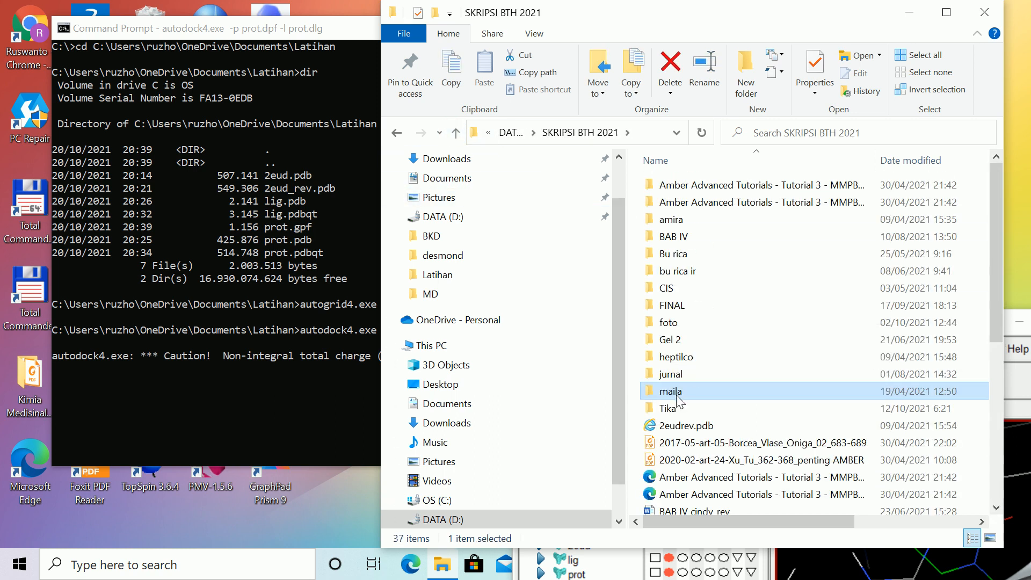
- Examine the earlier docking files in the native subfolder of the Tika folder and show the folder's full path
double_click(668, 408)
double_click(682, 202)
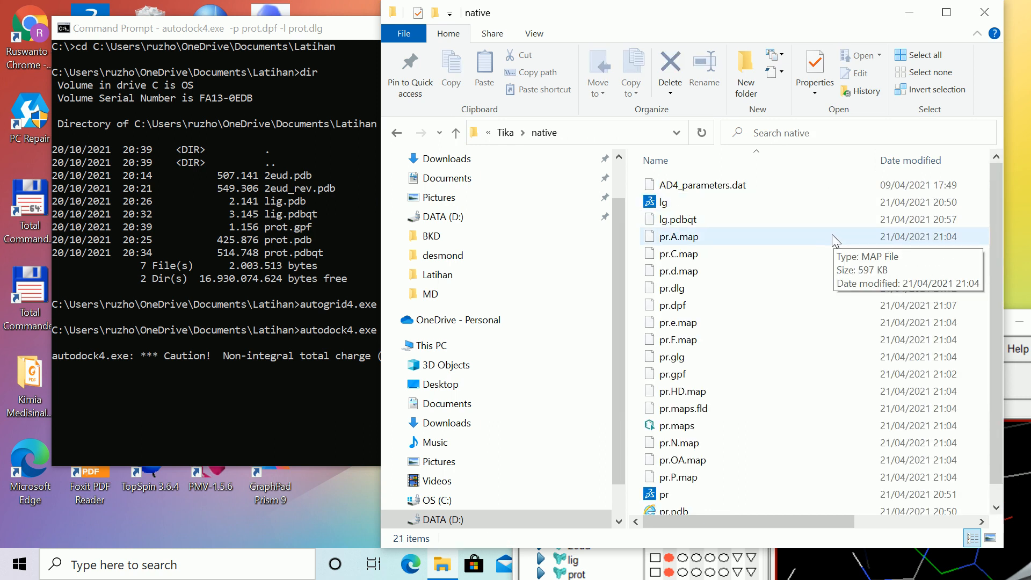
left_click_drag(1000, 255, 997, 276)
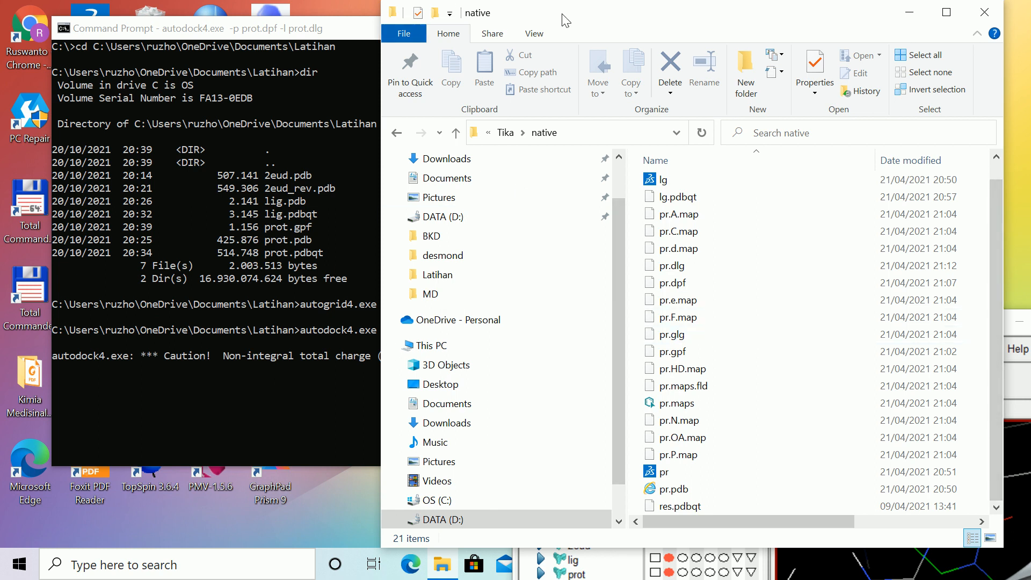
left_click(592, 136)
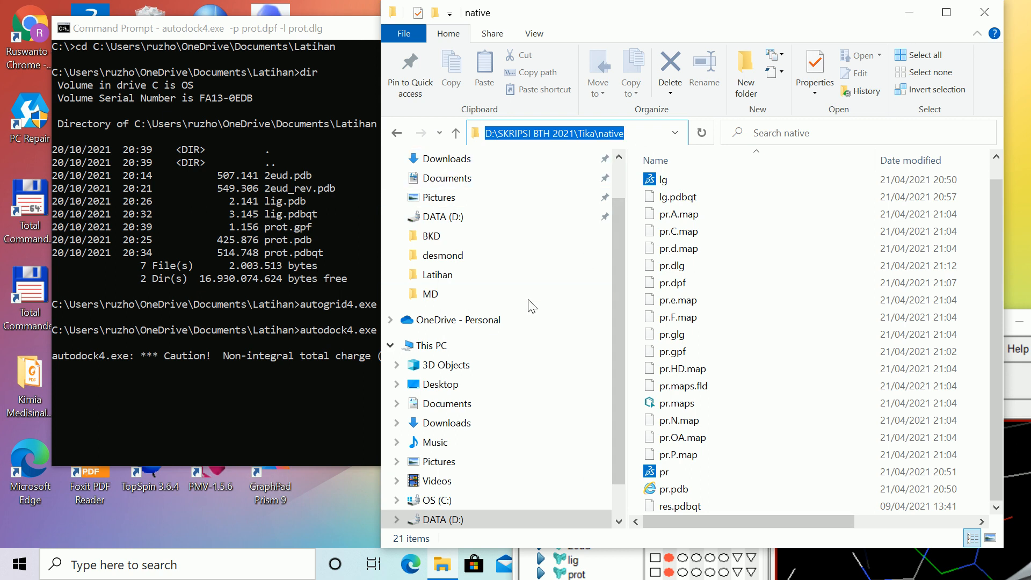
- Return to the Latihan folder, open prot.dlg in Notepad++ and reload its updated contents
left_click(452, 276)
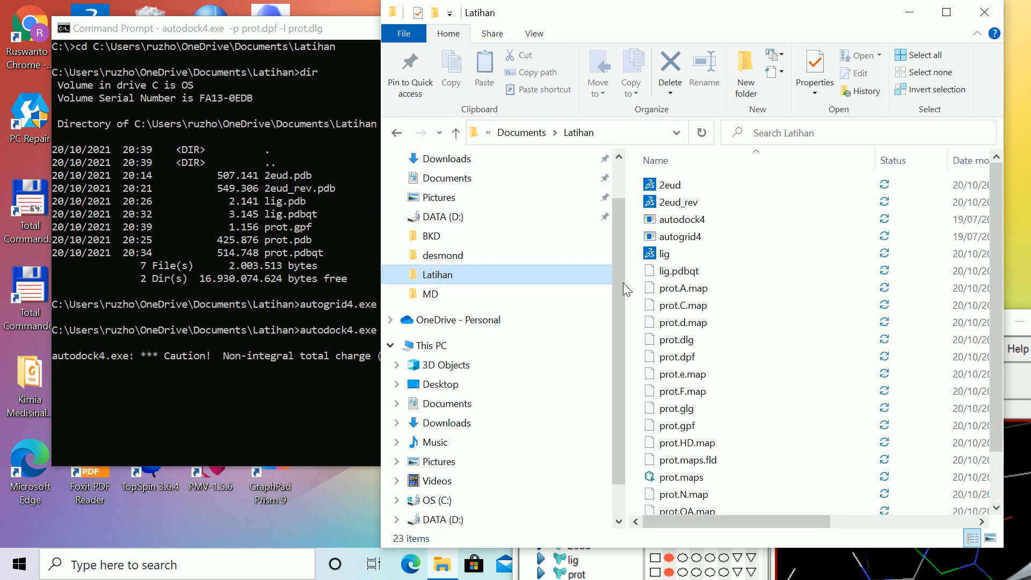
scroll(698, 418, "down", 1)
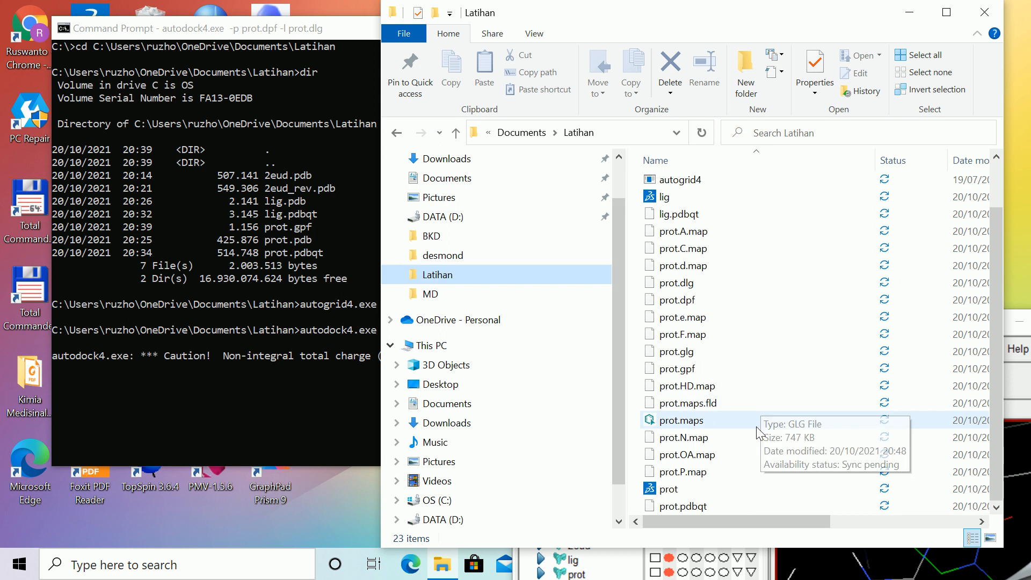
left_click(678, 505)
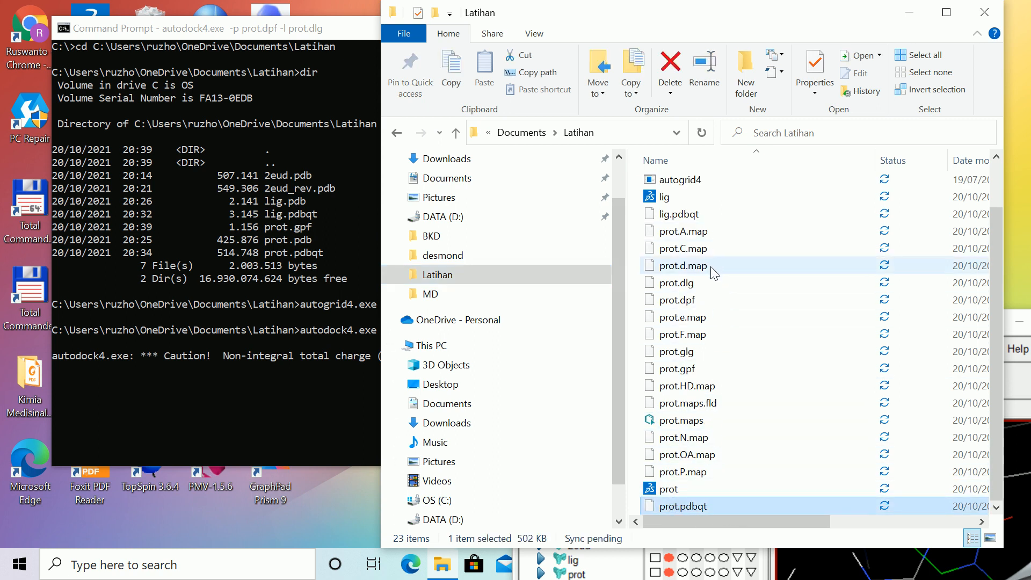
left_click(692, 282)
left_click(693, 283)
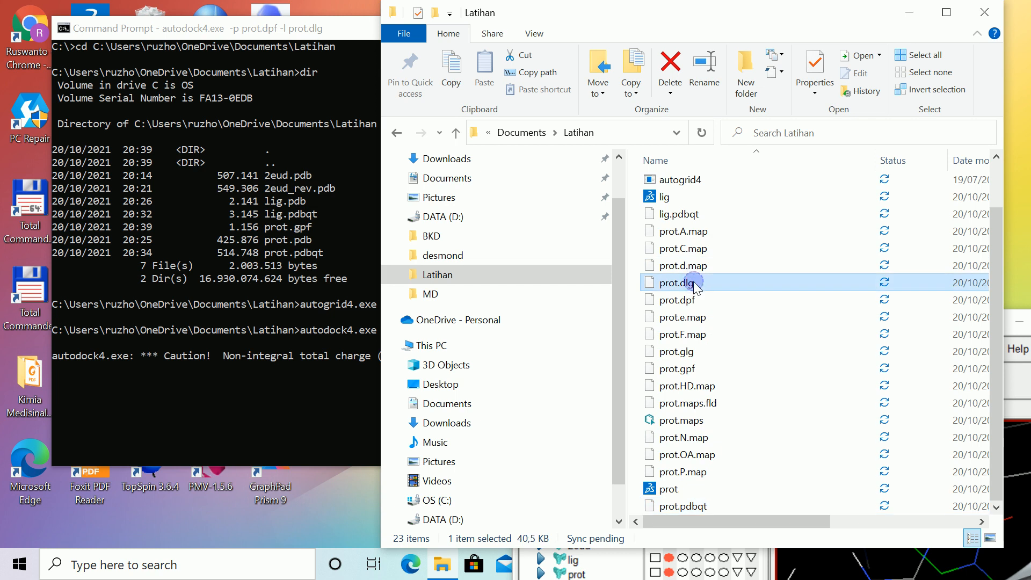
right_click(694, 284)
left_click(581, 193)
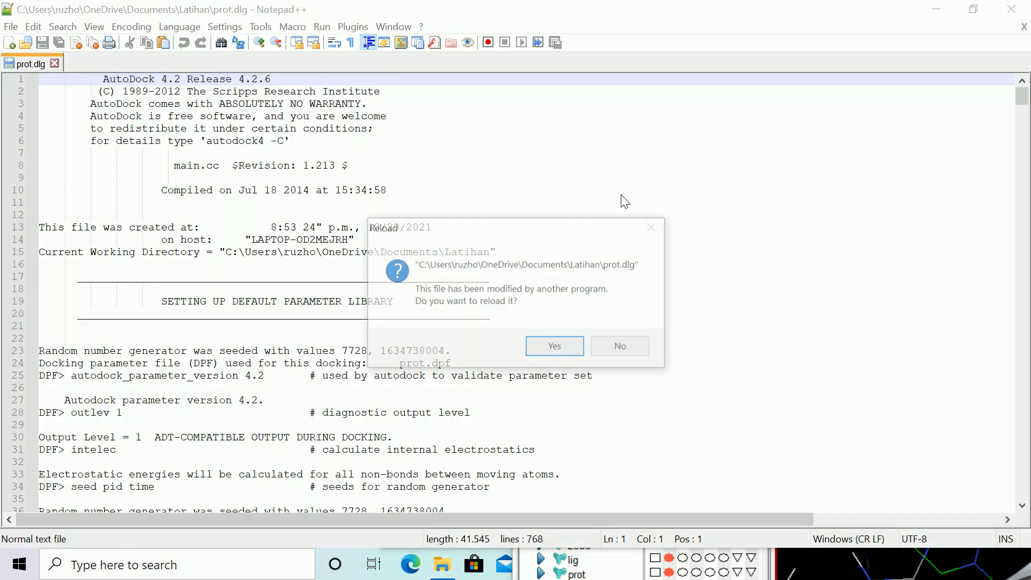
left_click(566, 346)
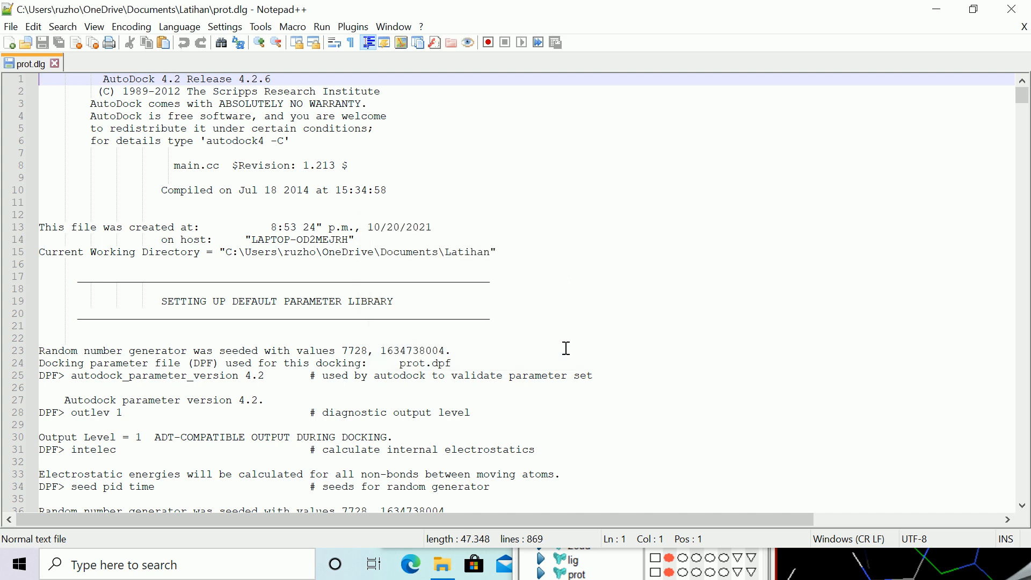
- Check which docking run is reached at the end of the reloaded prot.dlg and close Notepad++
mouse_move(1025, 105)
left_mouse_down()
mouse_move(1023, 499)
mouse_move(1023, 94)
left_mouse_up()
left_click(55, 63)
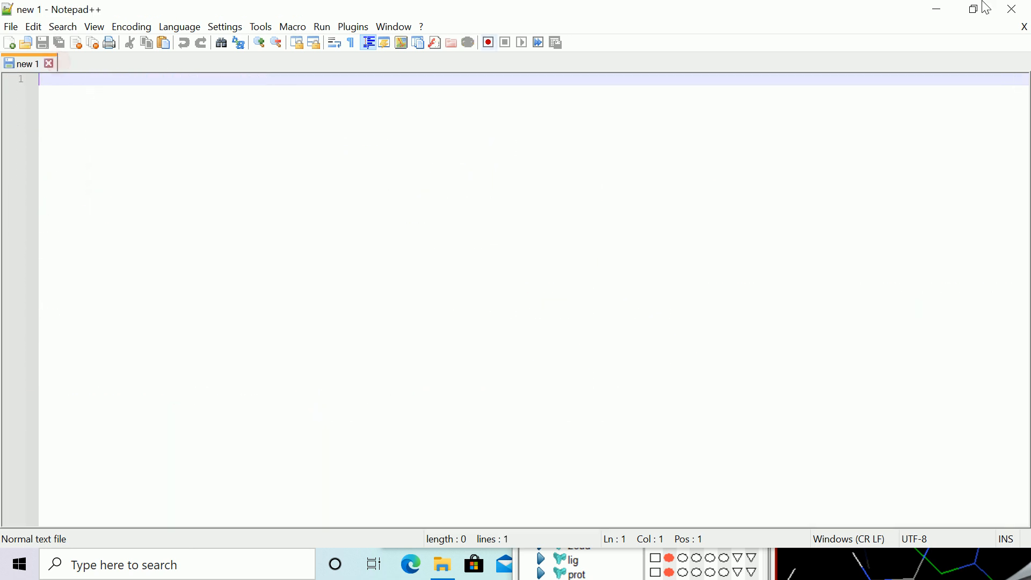
left_click(1011, 9)
- Check and minimize the Command Prompt docking run, and arrange the Latihan folder and AutoDockTools windows beside each other
left_click_drag(339, 35, 669, 137)
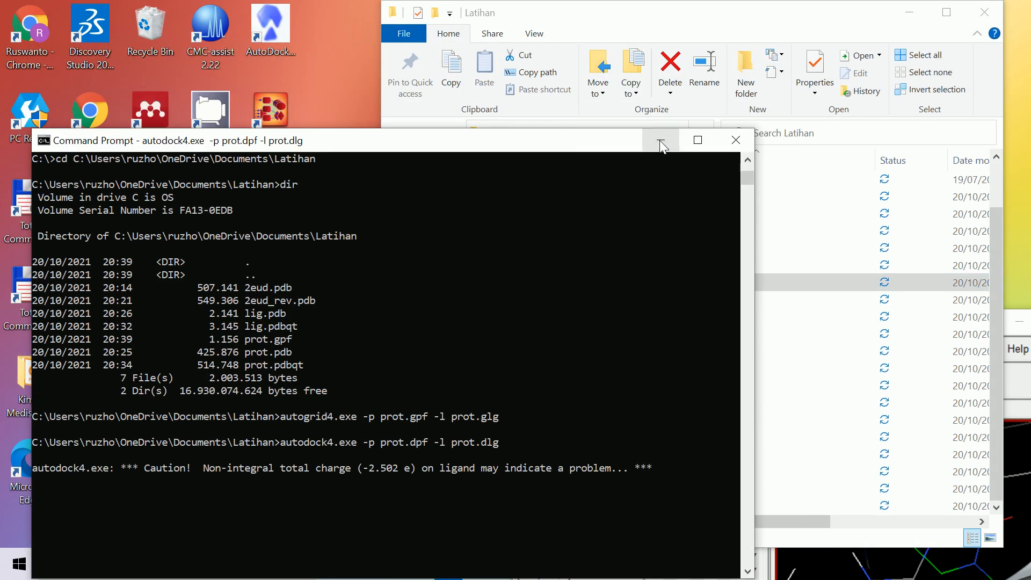
left_click(659, 141)
left_click_drag(697, 7, 723, 1)
left_click_drag(602, 17, 649, 18)
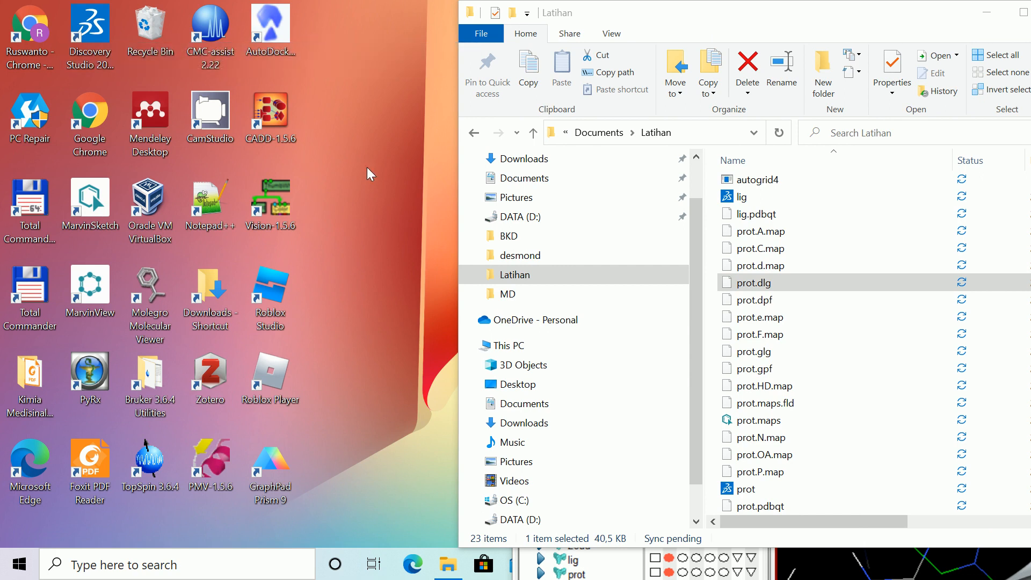
left_click_drag(697, 15, 239, 23)
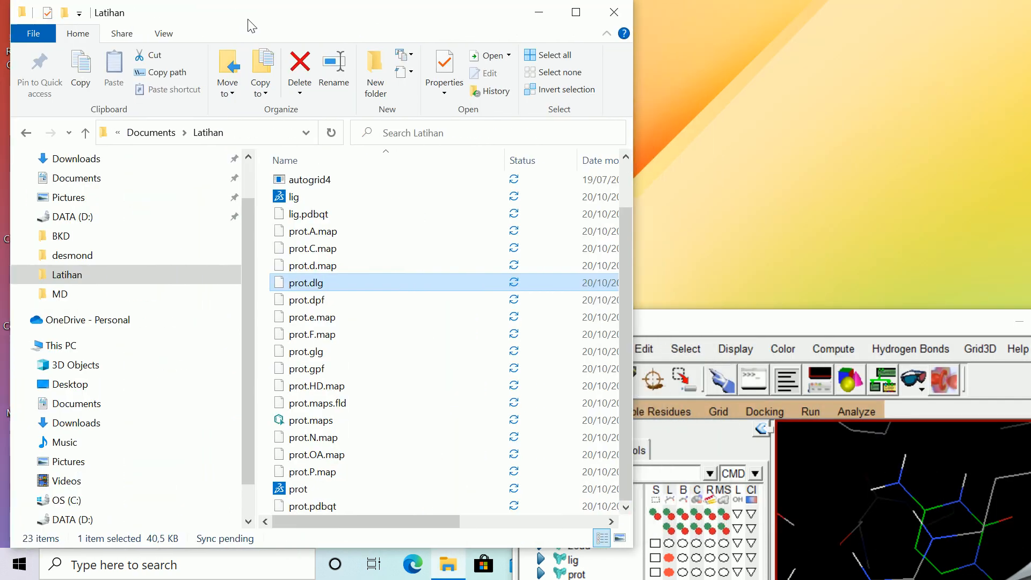
left_click(803, 320)
left_click_drag(804, 317, 809, 37)
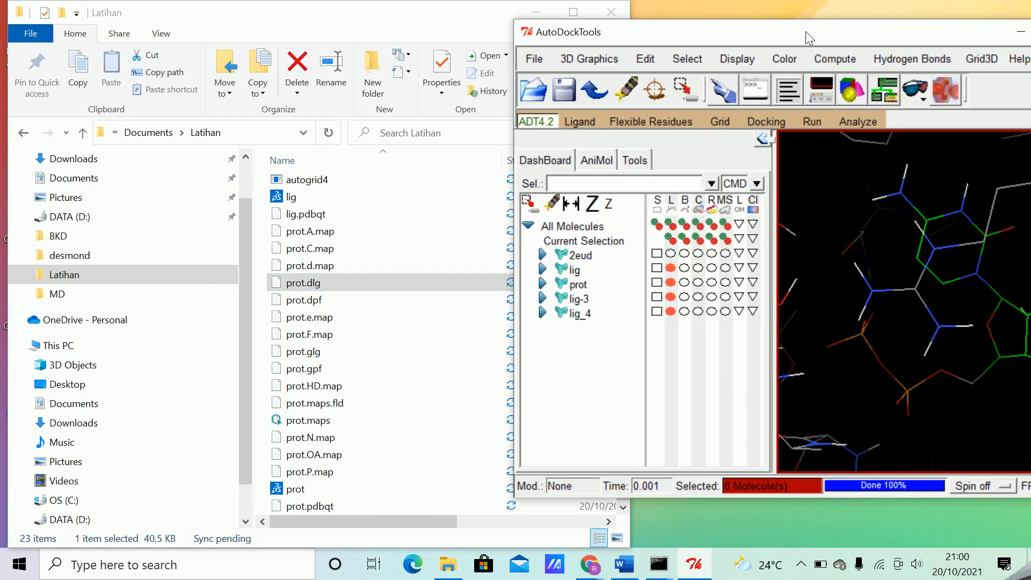
- Open the updated prot.dlg in Notepad++, check which genetic algorithm run is reached at its end, and exit Notepad++
left_click(321, 288)
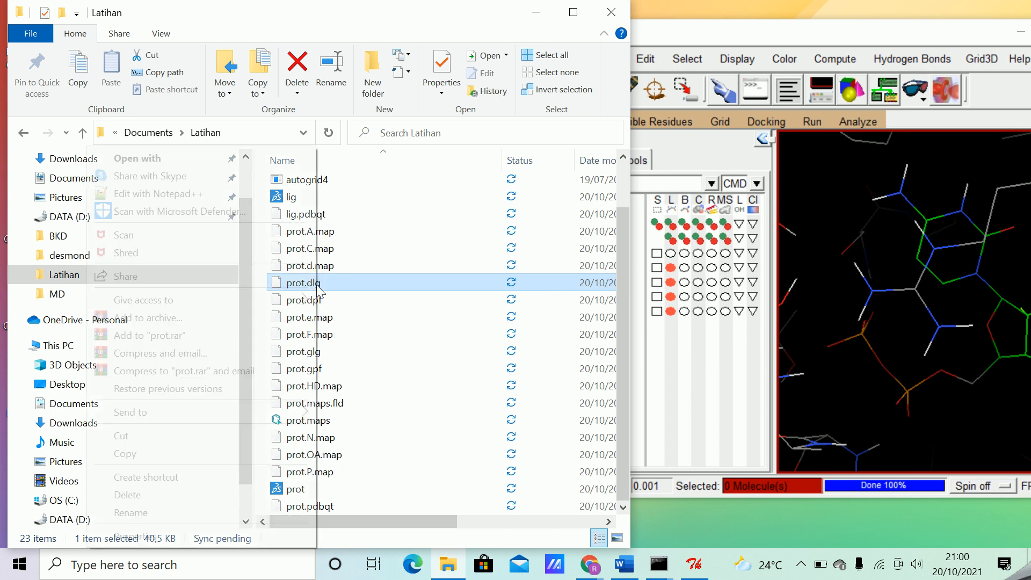
right_click(317, 289)
left_click(196, 193)
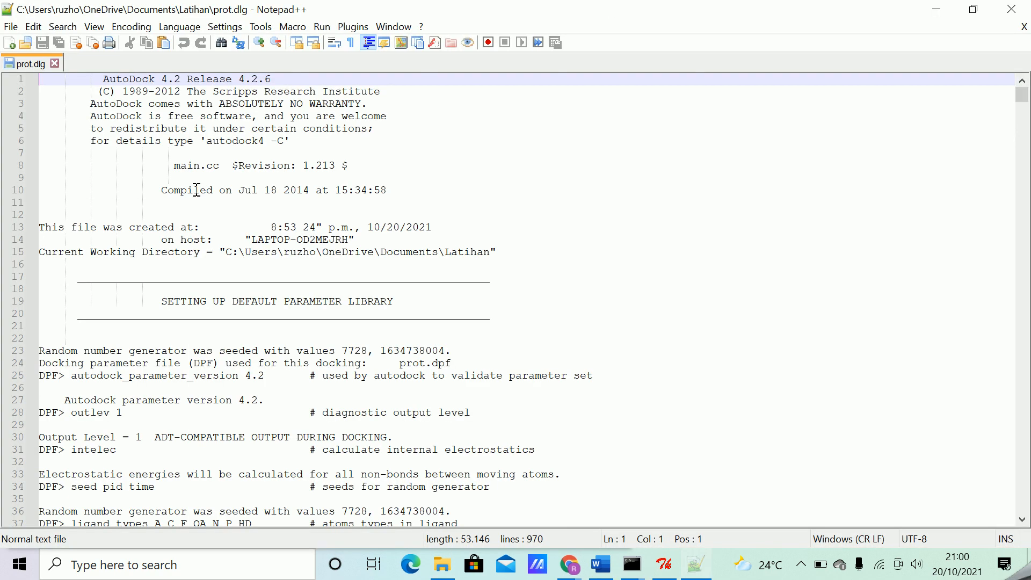
left_click_drag(1022, 96, 1029, 489)
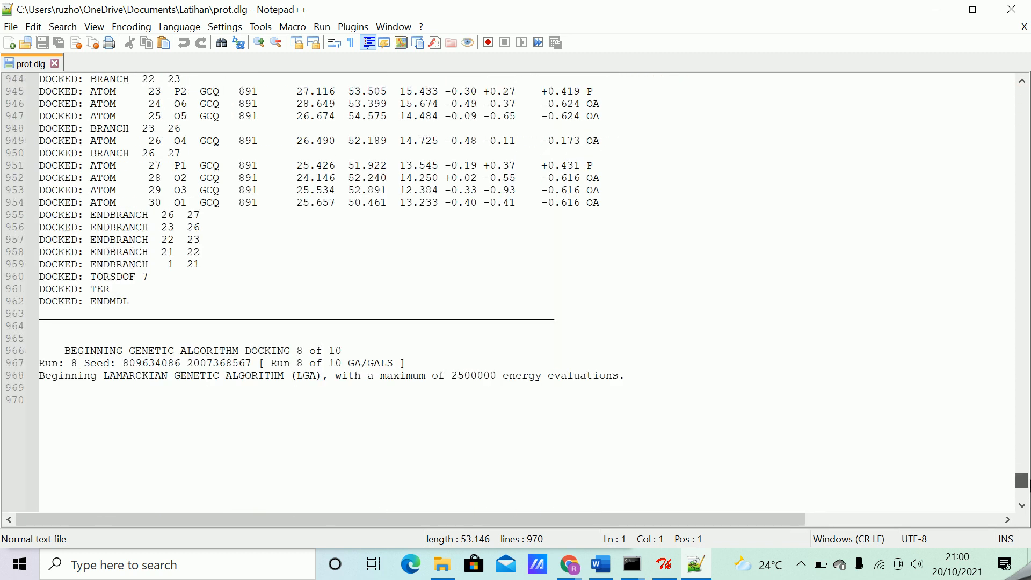
left_click(54, 64)
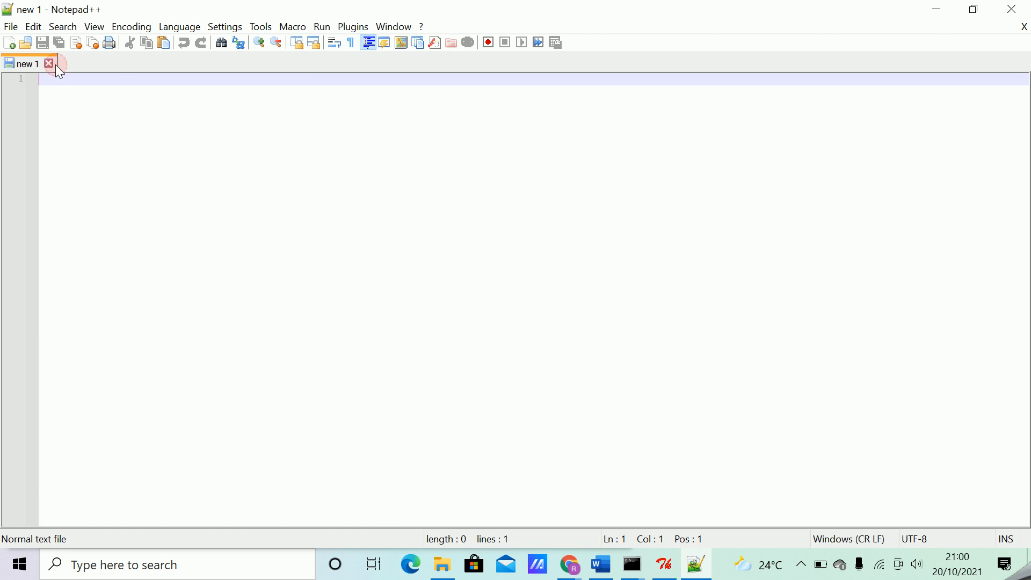
left_click(1011, 9)
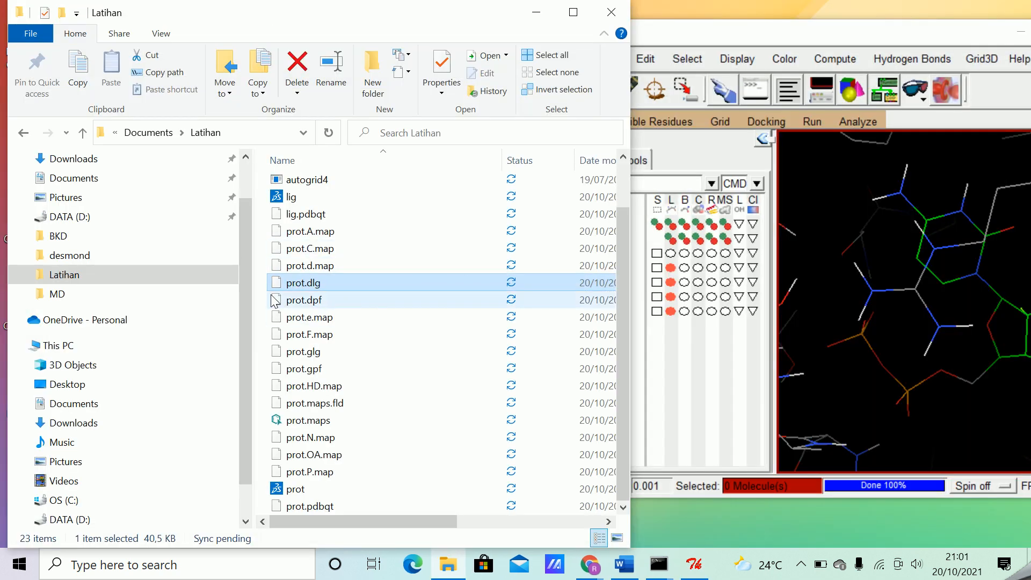
- Open the folder D:\SKRIPSI BTH 2021\Tika\native with the earlier docking files
left_click(82, 217)
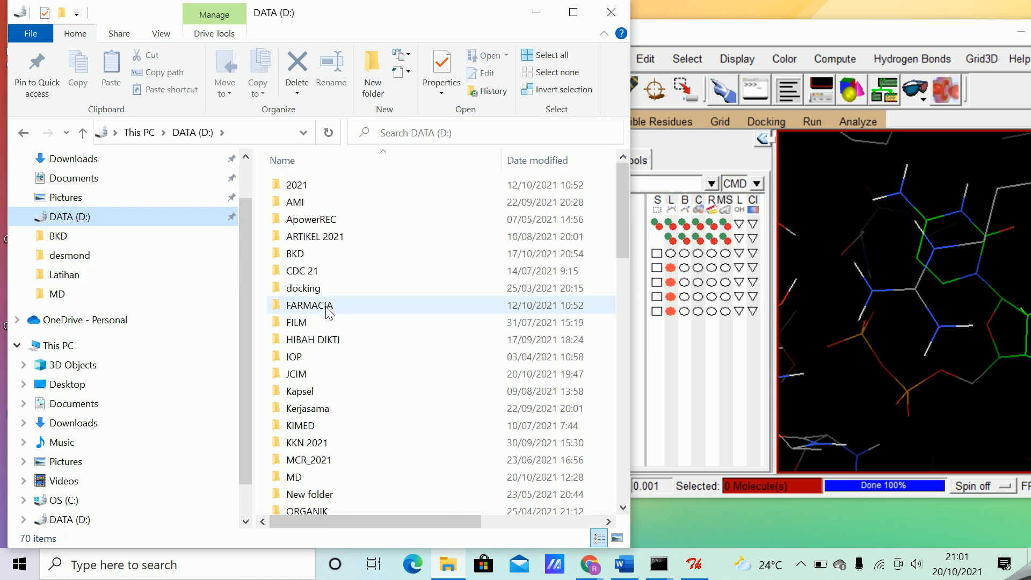
left_click(333, 463)
scroll(342, 449, "down", 5)
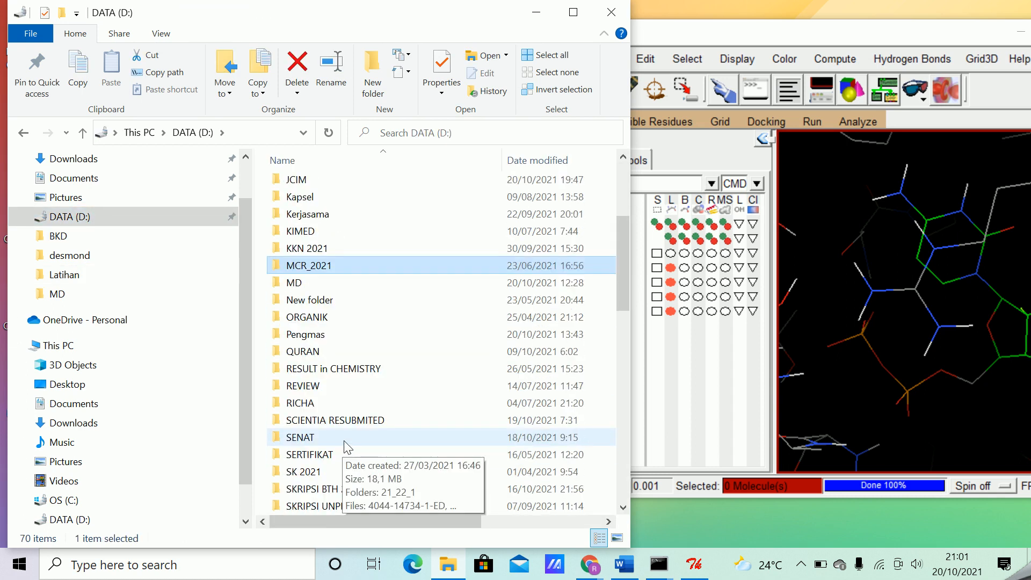
double_click(357, 438)
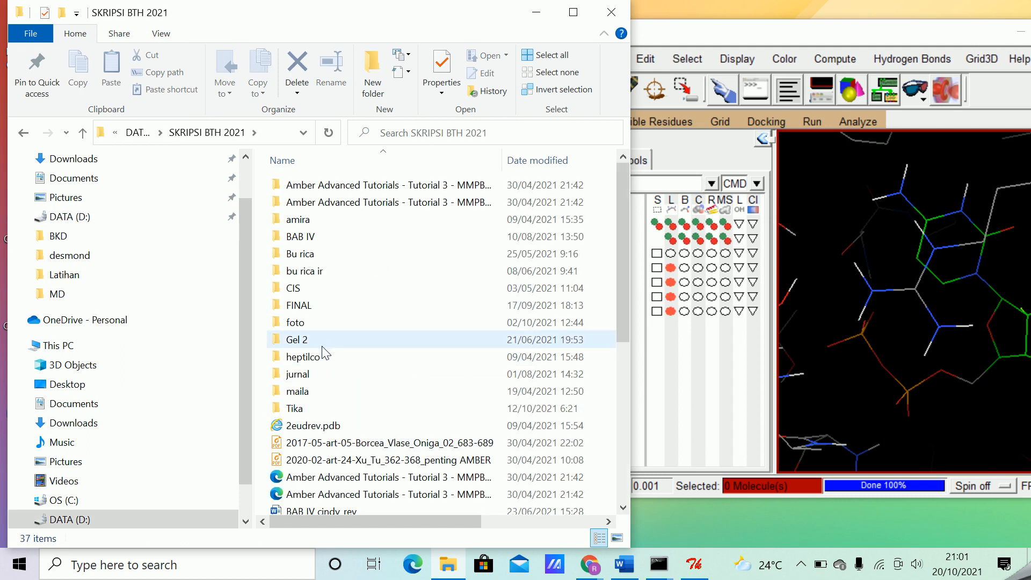
double_click(308, 410)
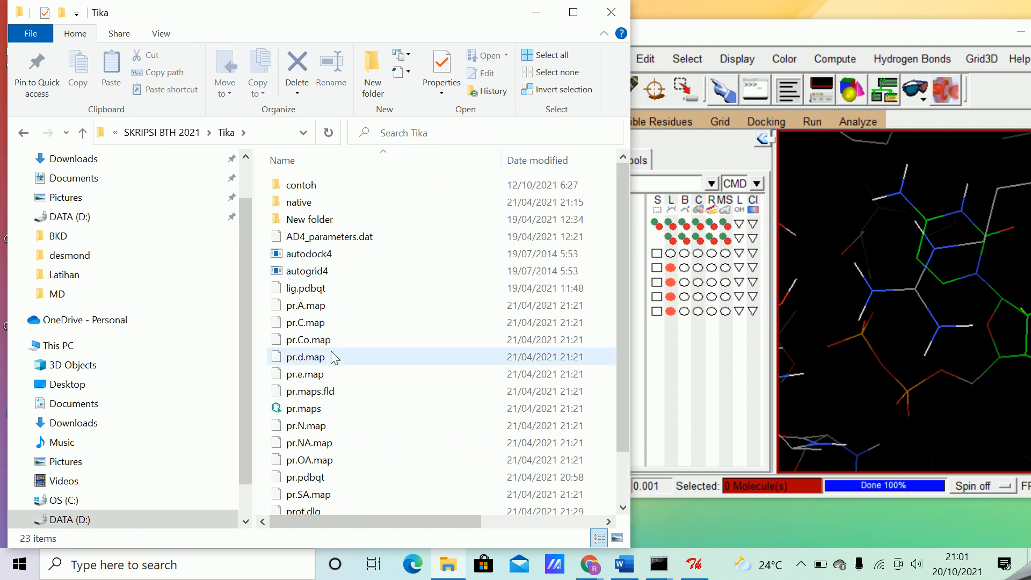
double_click(310, 202)
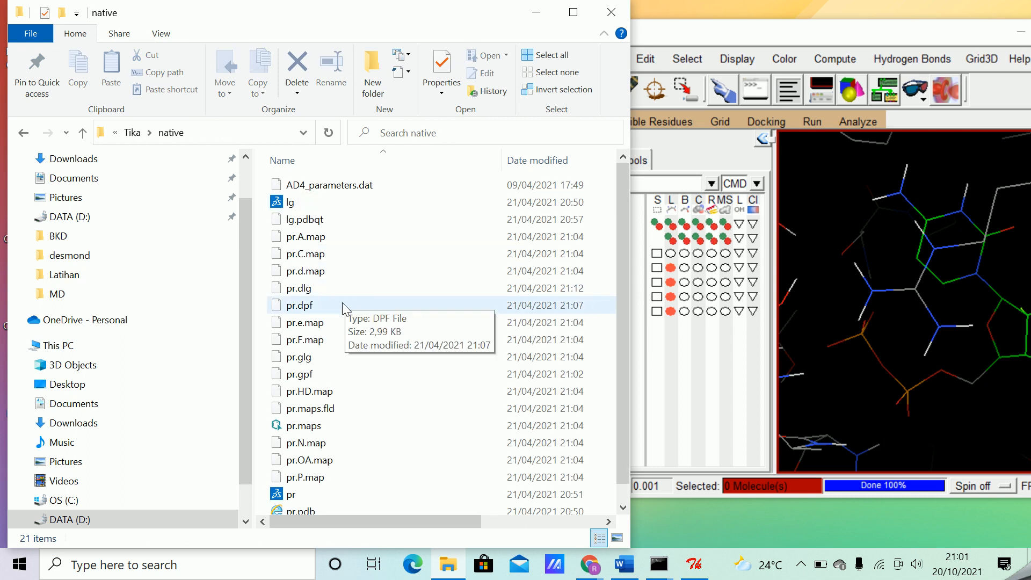
- Open pr.dlg from the native folder in Notepad++ and examine the completion message and run time at its end
left_click(310, 286)
right_click(311, 287)
left_click(205, 217)
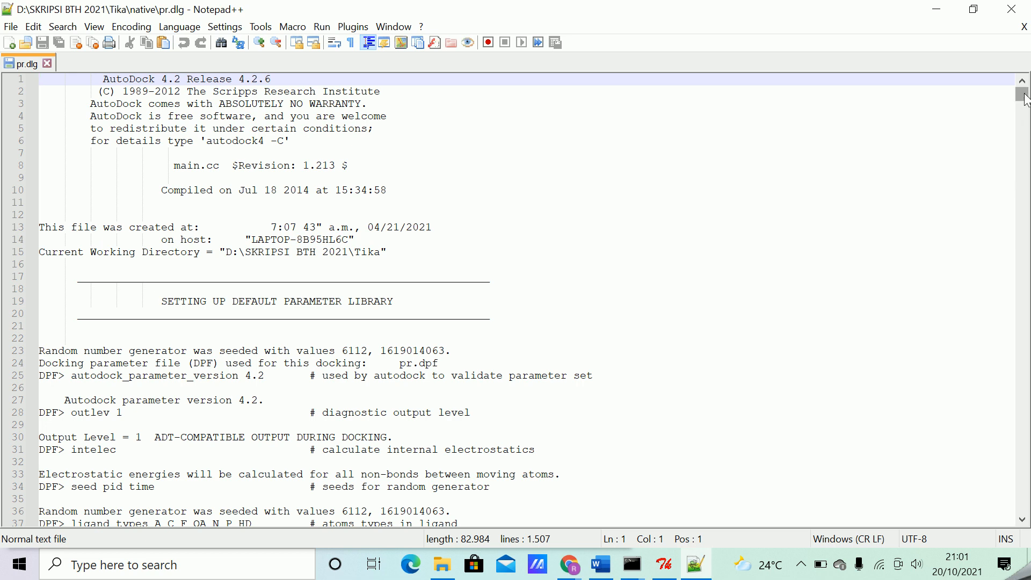
left_click_drag(1023, 95, 1026, 484)
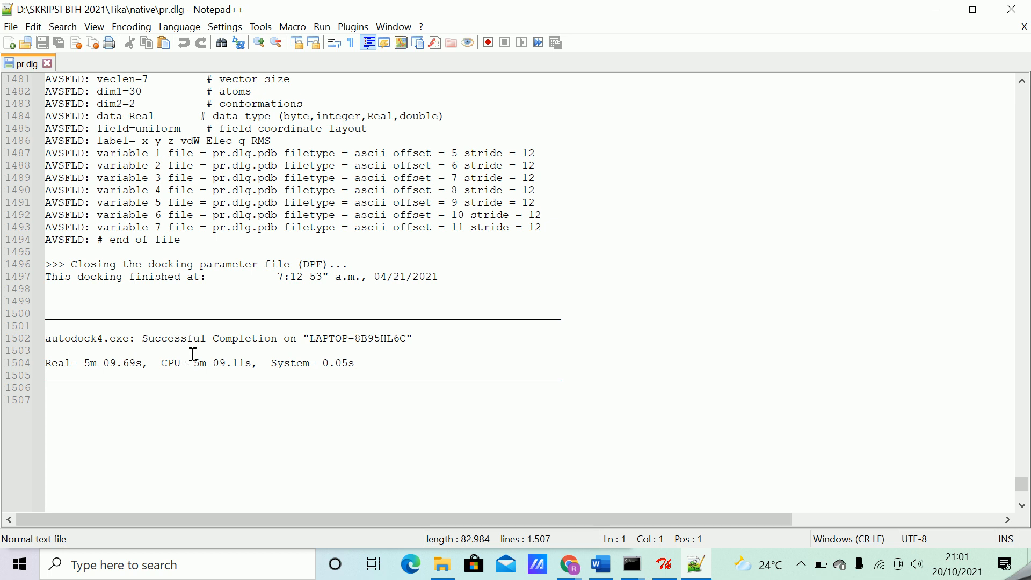
- Examine the real and CPU run times at the end of pr.dlg, and exit Notepad++
double_click(88, 361)
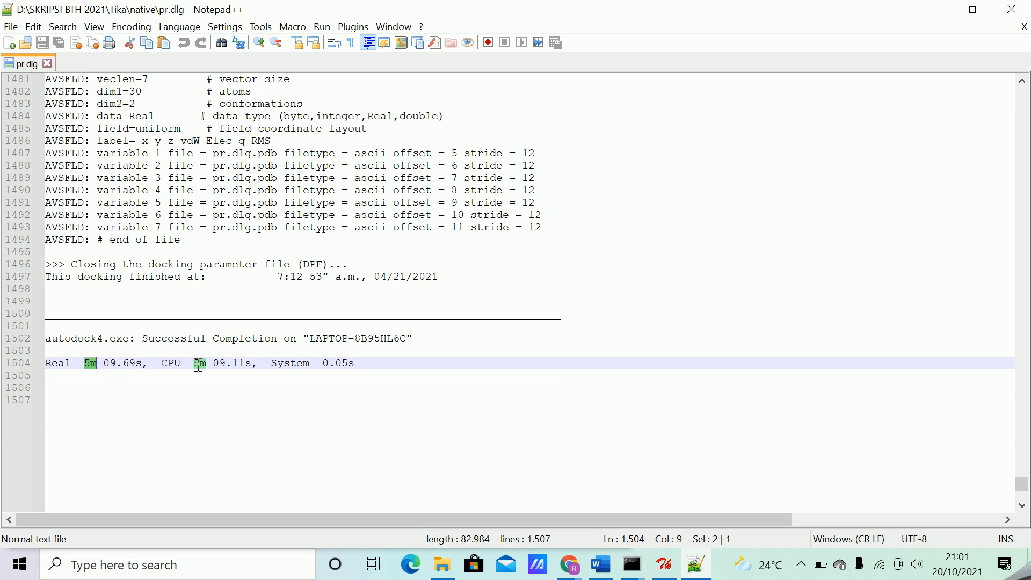
scroll(384, 206, "up", 3)
scroll(381, 207, "up", 2)
scroll(380, 213, "down", 6)
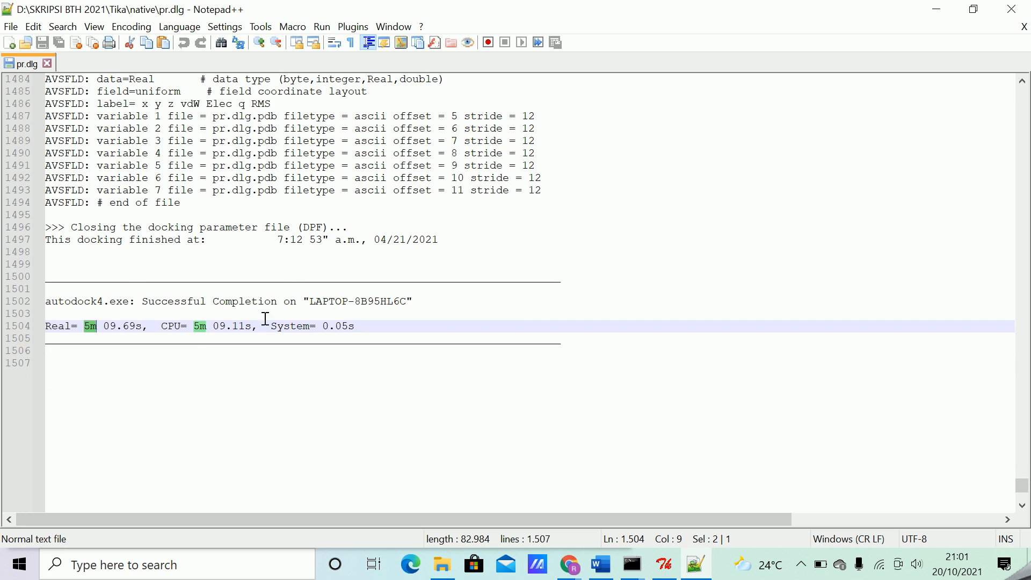
left_click(284, 300)
left_click(1012, 9)
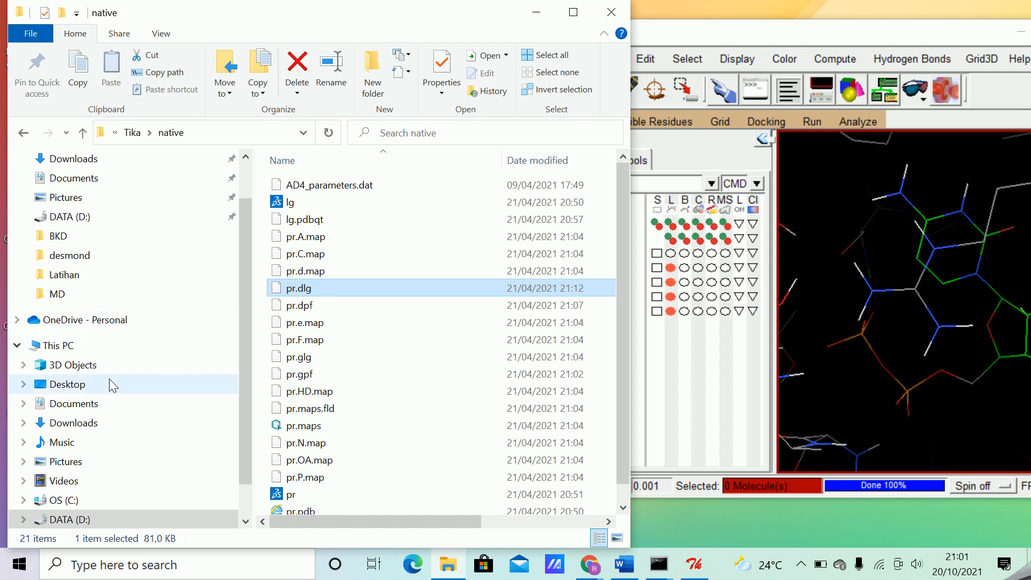
- Open prot.dlg from the Latihan folder in Notepad++ and check which genetic algorithm run is reached at its end
left_click(67, 275)
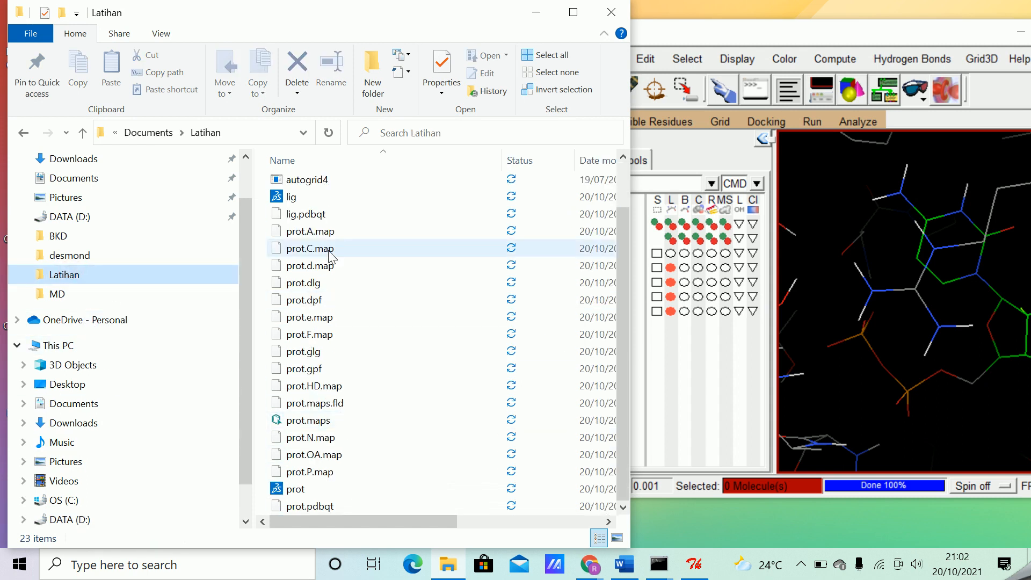
left_click(314, 284)
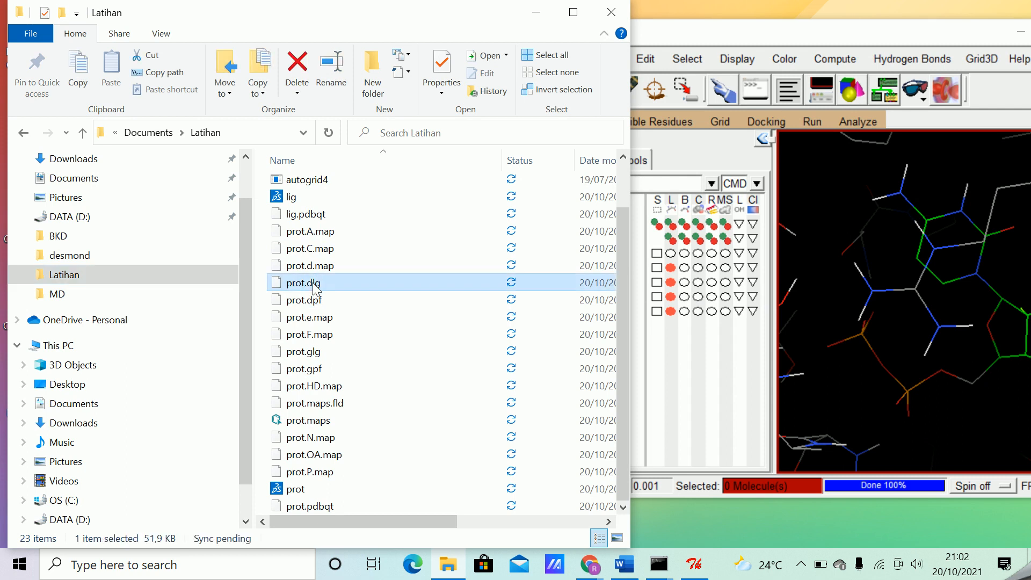
right_click(315, 285)
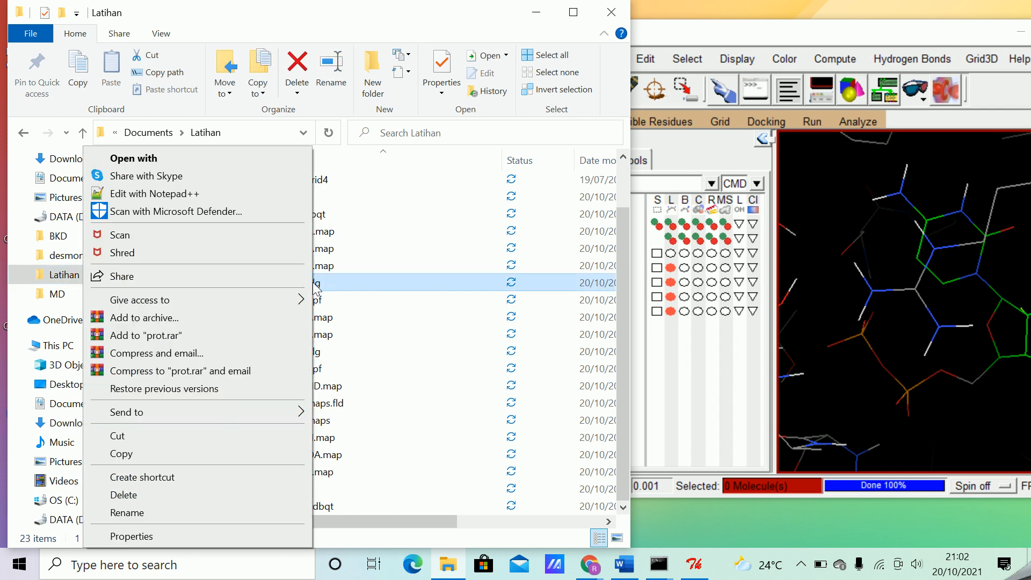
left_click(187, 195)
left_click_drag(1022, 95, 1026, 484)
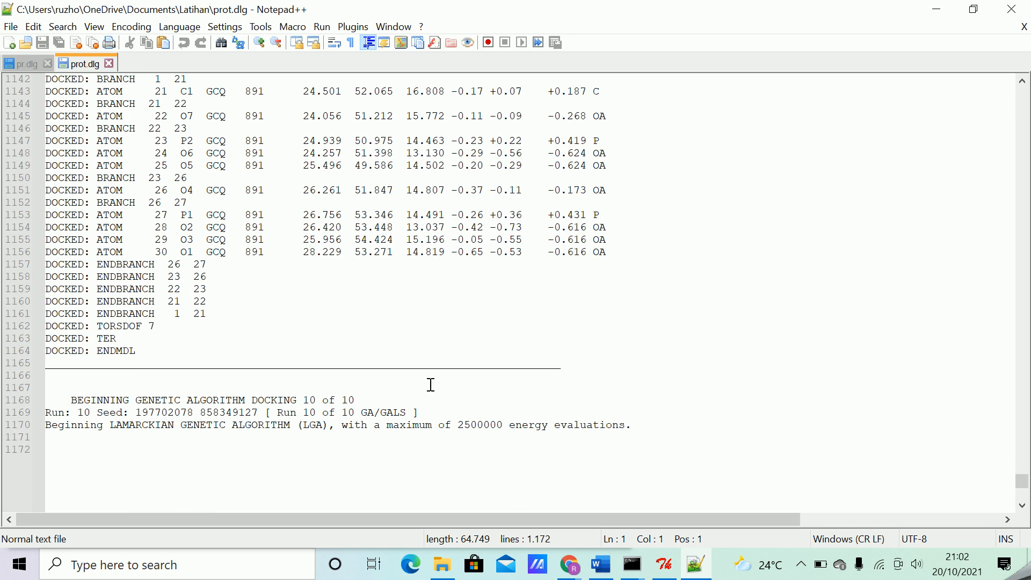
scroll(435, 376, "down", 1)
scroll(434, 369, "down", 2)
scroll(429, 295, "up", 10)
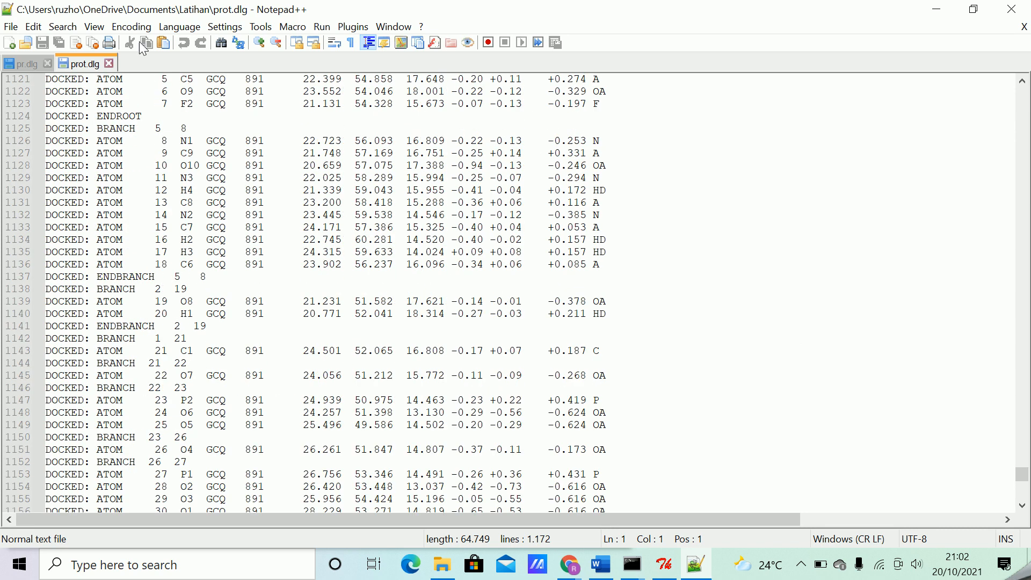
- Close the prot.dlg and pr.dlg files and minimize Notepad++
left_click(109, 64)
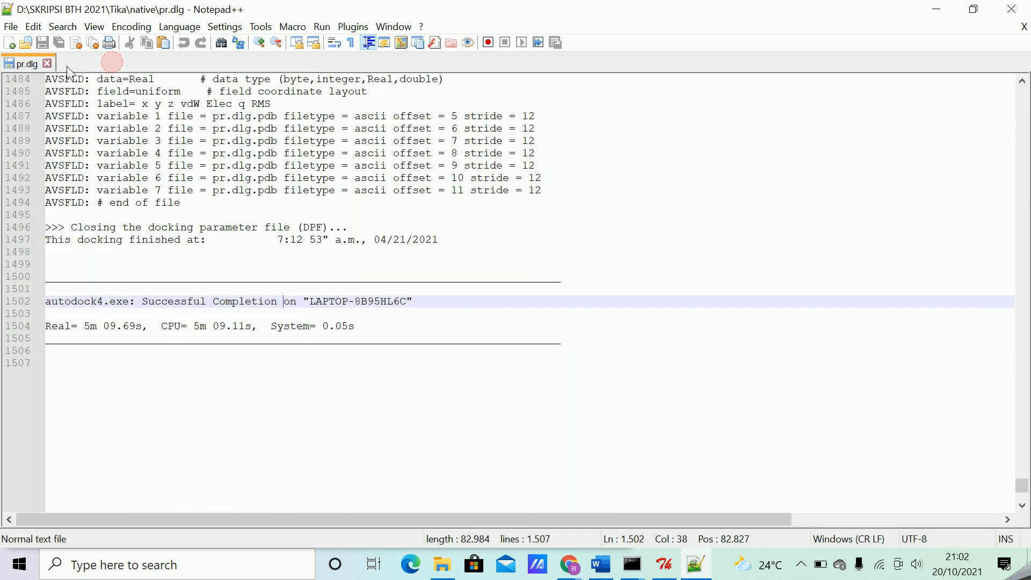
left_click(47, 63)
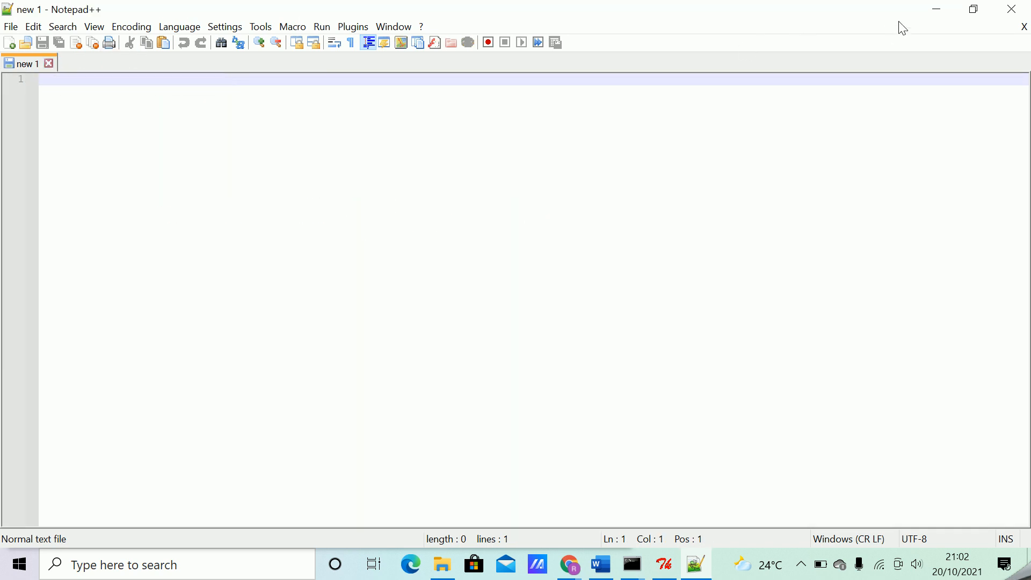
left_click(938, 9)
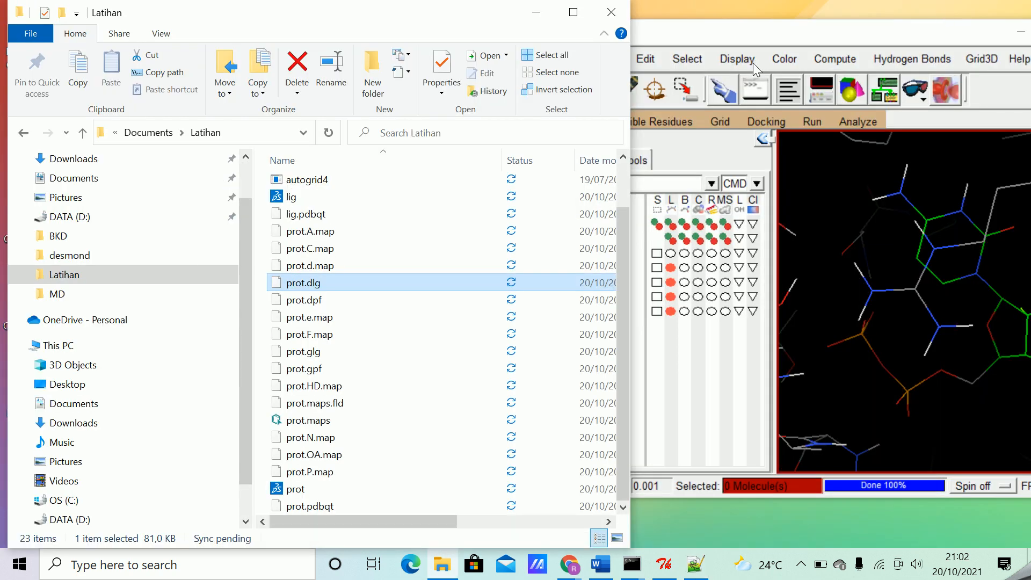
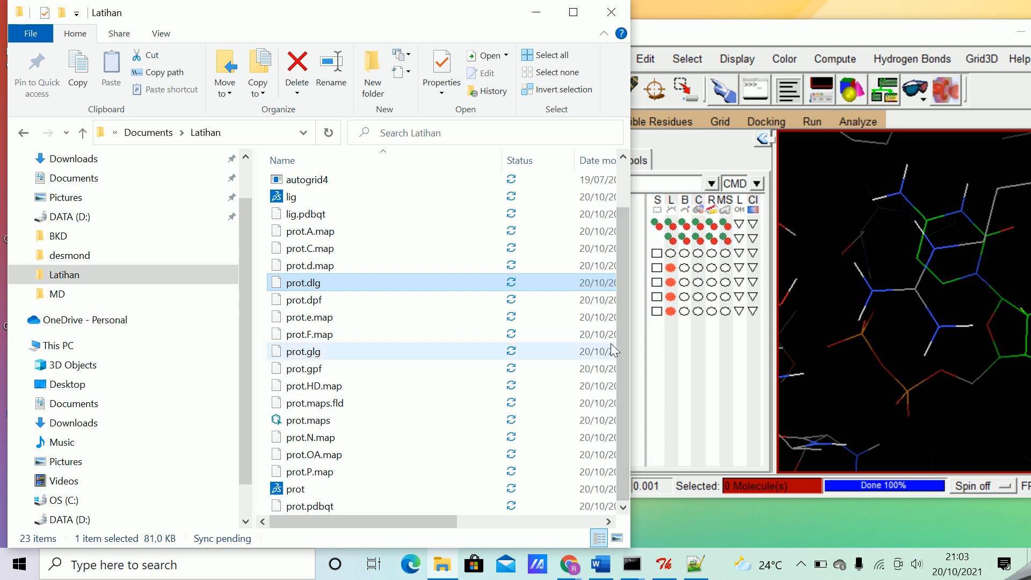
- Reopen prot.dlg from the Latihan folder in Notepad++ and examine the completion message and real run time at its end
left_click_drag(623, 332, 623, 328)
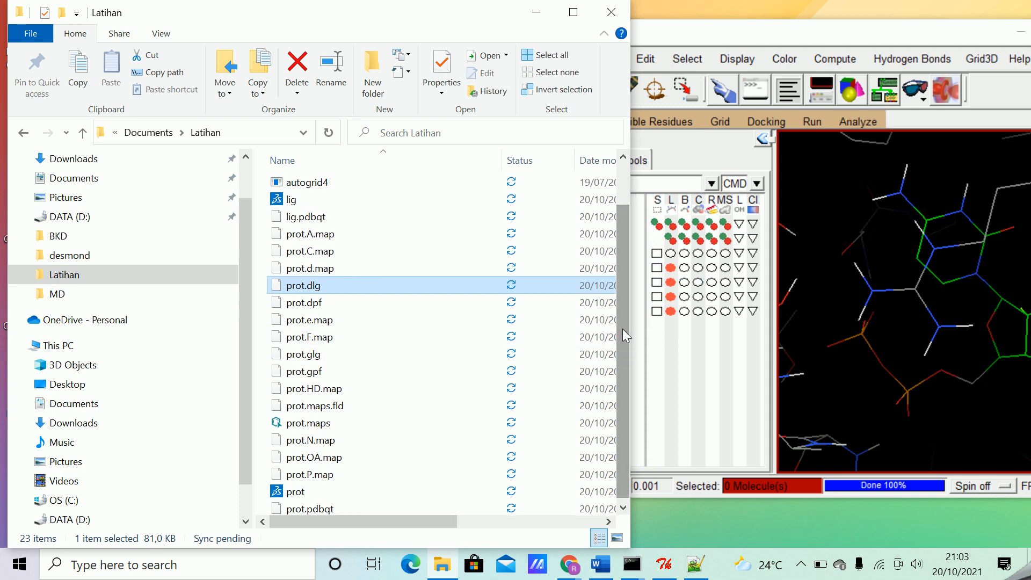
left_click(305, 267)
left_click(307, 285)
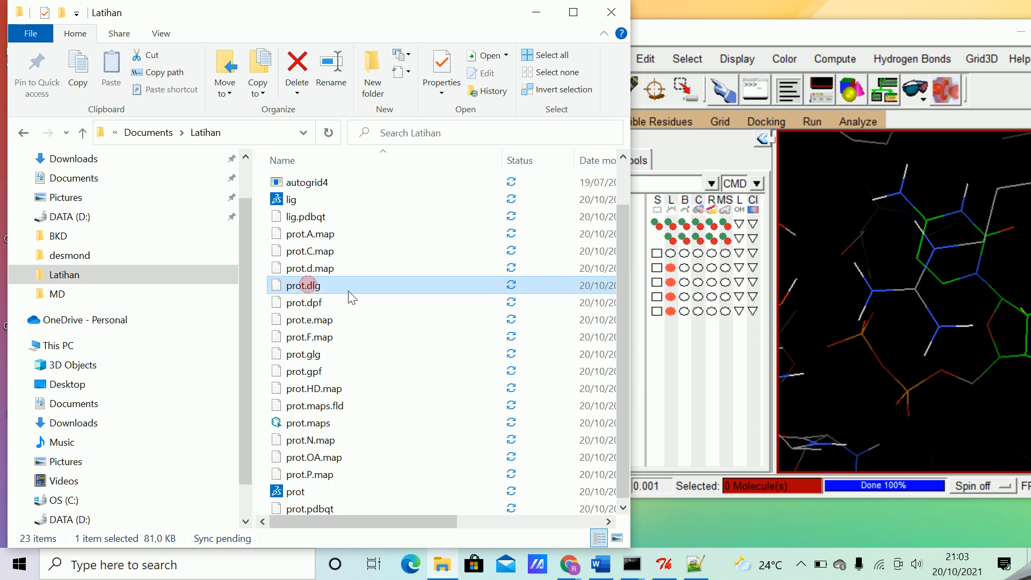
right_click(315, 287)
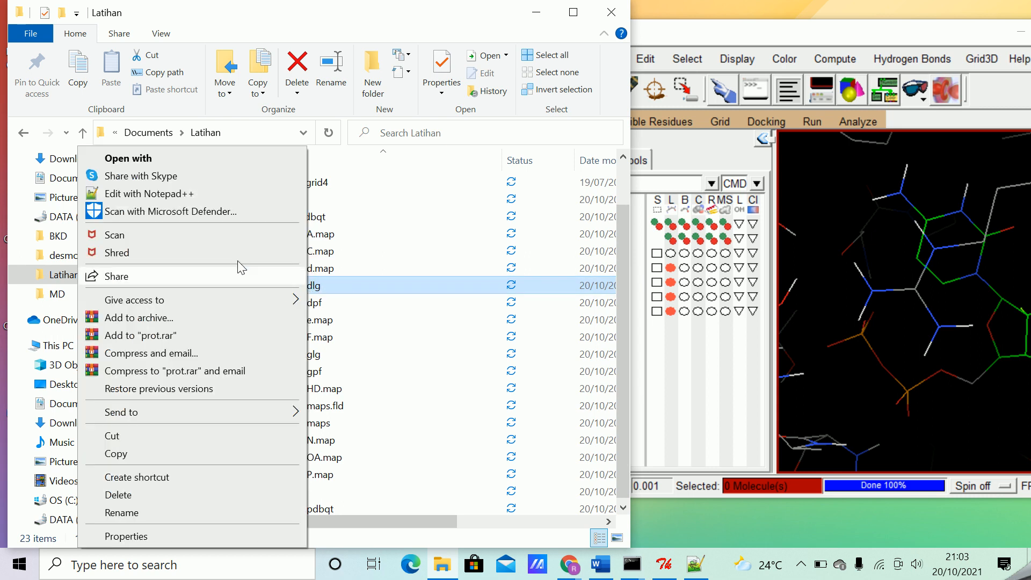
left_click(182, 194)
left_click_drag(1022, 95, 1021, 482)
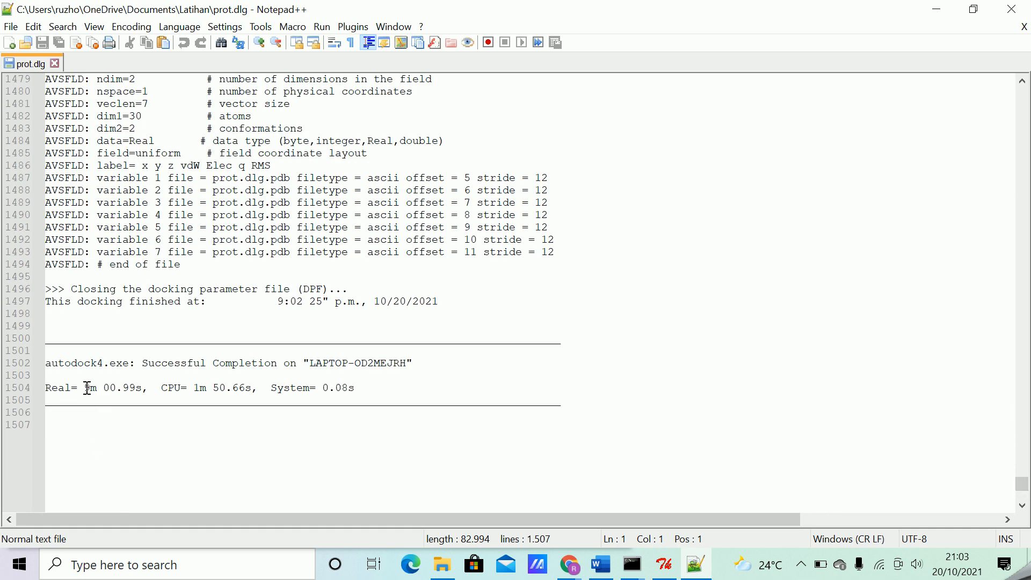
left_click_drag(87, 386, 95, 387)
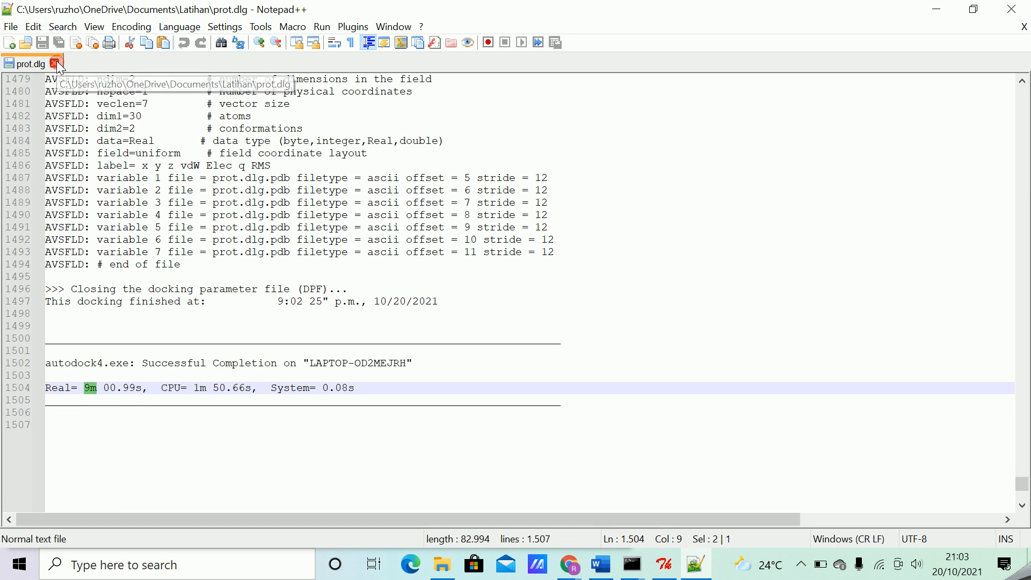
left_click(123, 202)
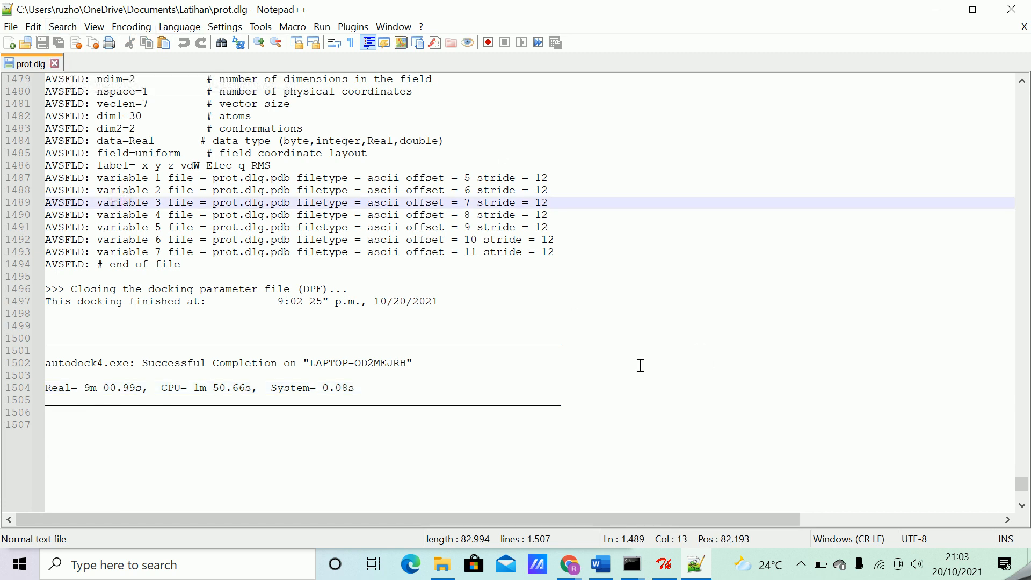
scroll(640, 365, "up", 2)
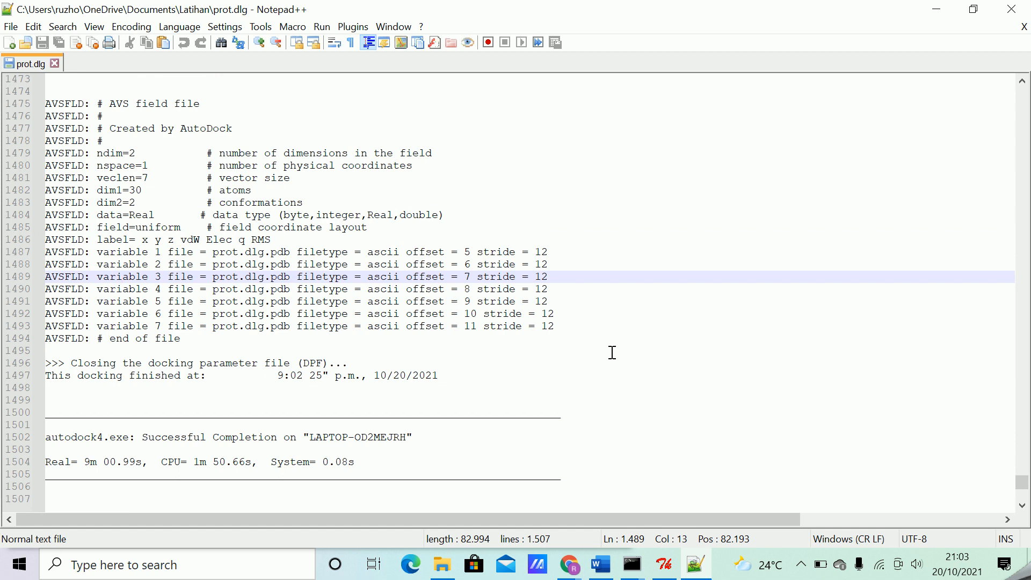
scroll(612, 350, "down", 1)
- Search prot.dlg for "histo" and move the Find dialog clear of the clustering histogram
left_click(462, 228)
left_click(462, 204)
left_click(441, 215)
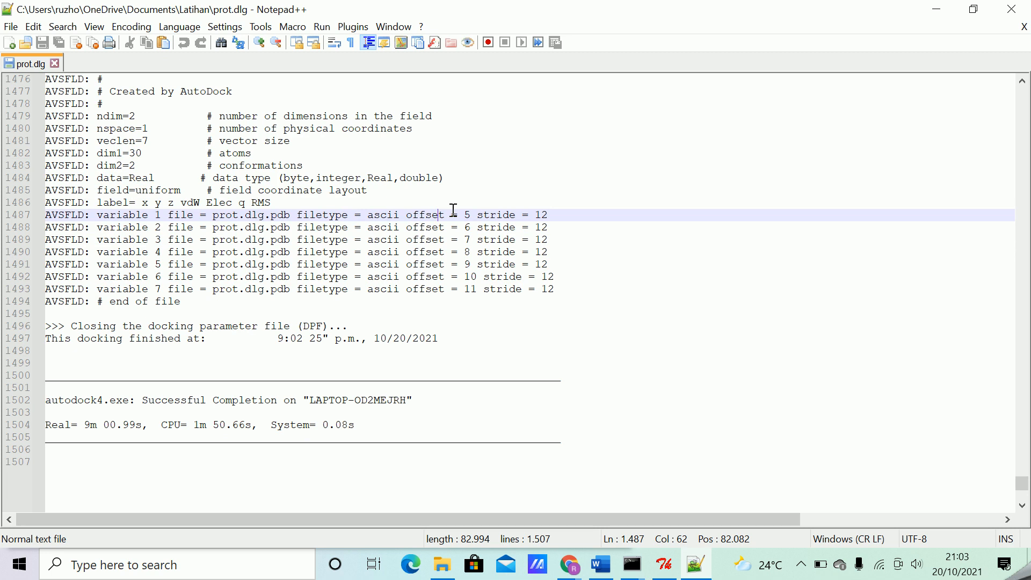
key("ctrl+f")
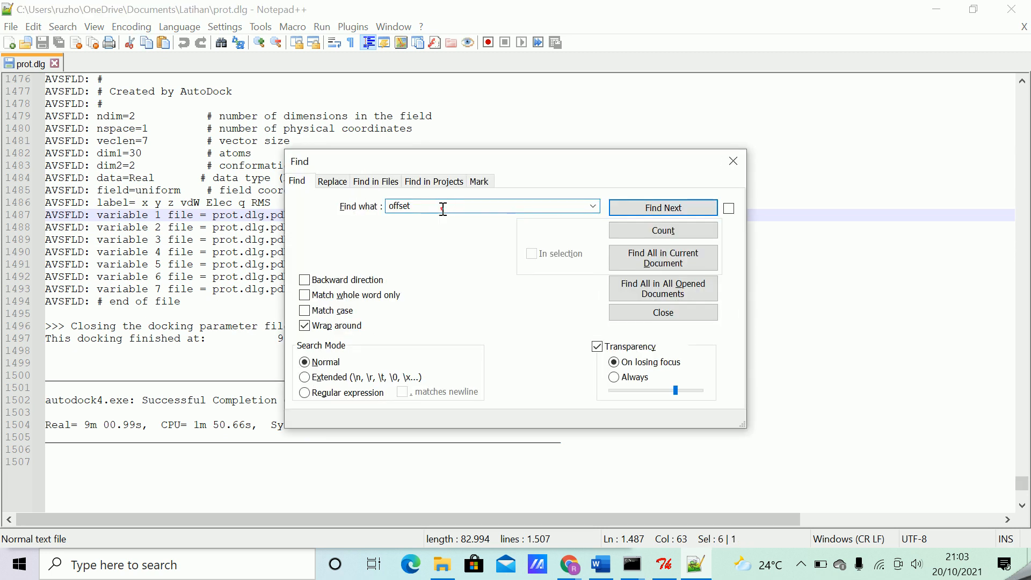
type("histo")
left_click(674, 207)
left_click_drag(510, 162, 756, 138)
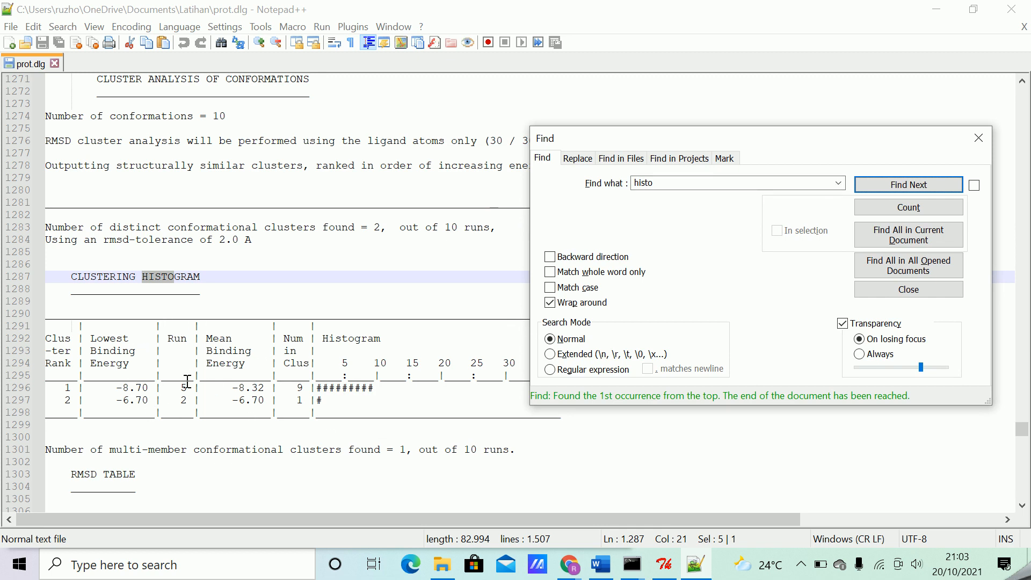
- Examine the clustering histogram and the reference RMSD values of the cluster 1 runs in the RMSD table
scroll(191, 379, "down", 3)
scroll(193, 386, "down", 1)
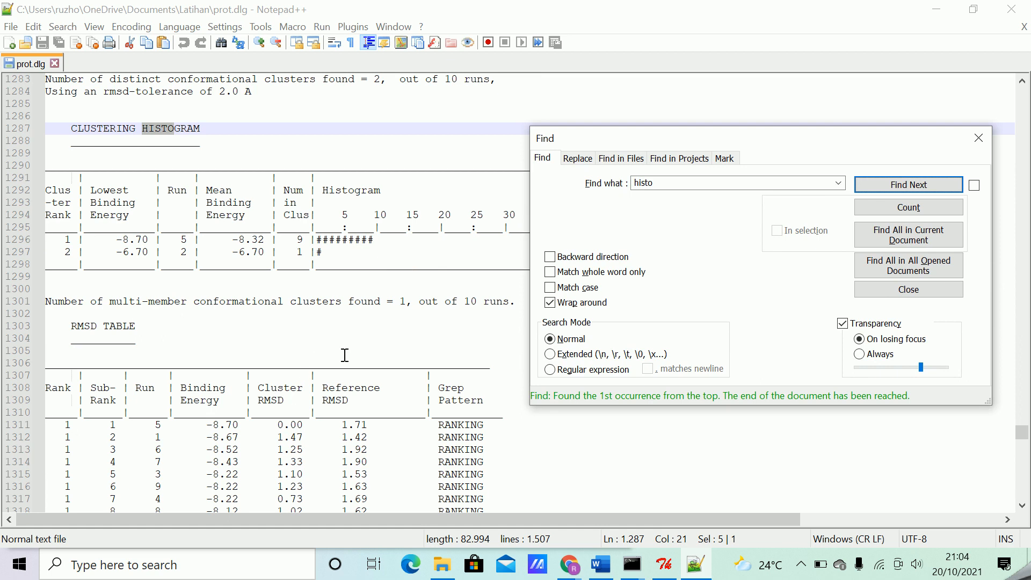
scroll(345, 355, "down", 2)
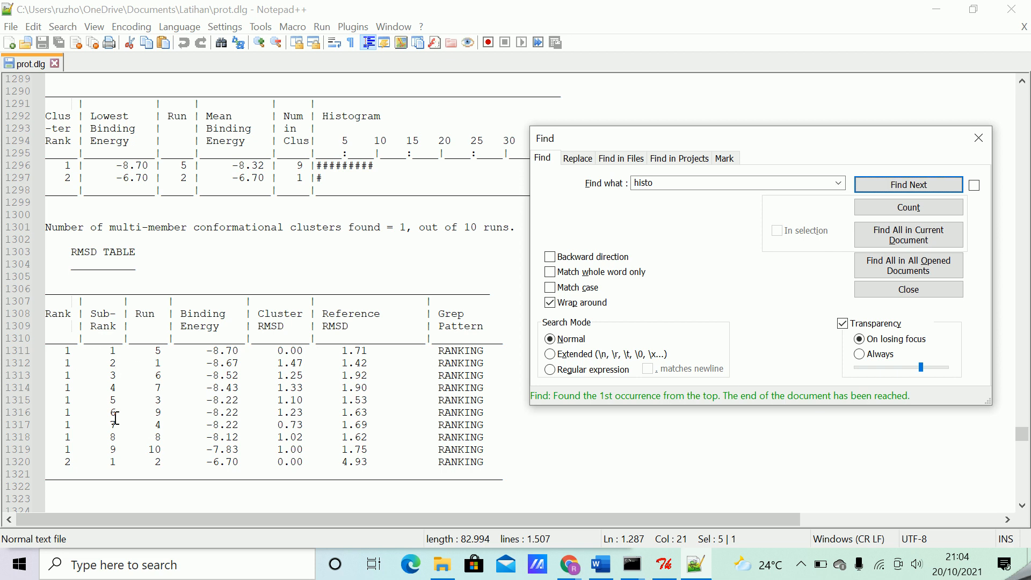
left_click_drag(372, 448, 342, 350)
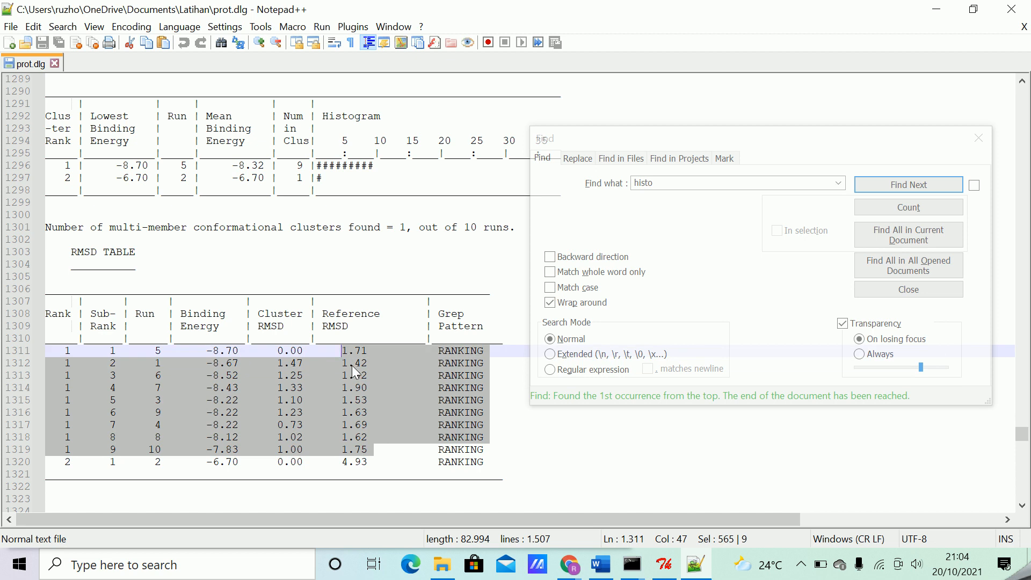
left_click(352, 365)
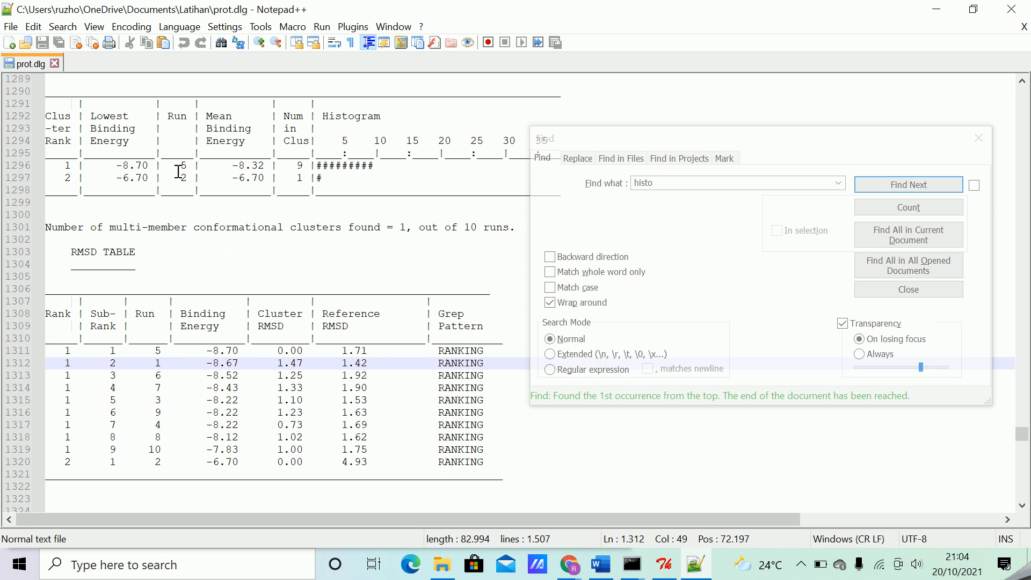
left_click(260, 165)
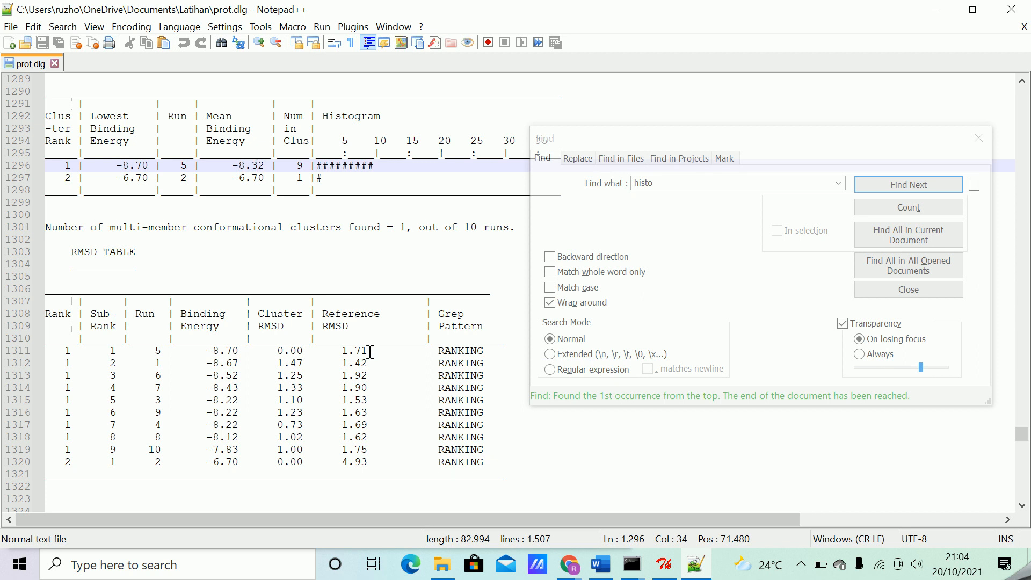
- Examine the top-ranked row of the RMSD table for its run number, binding energy and reference RMSD
left_click_drag(367, 351, 91, 350)
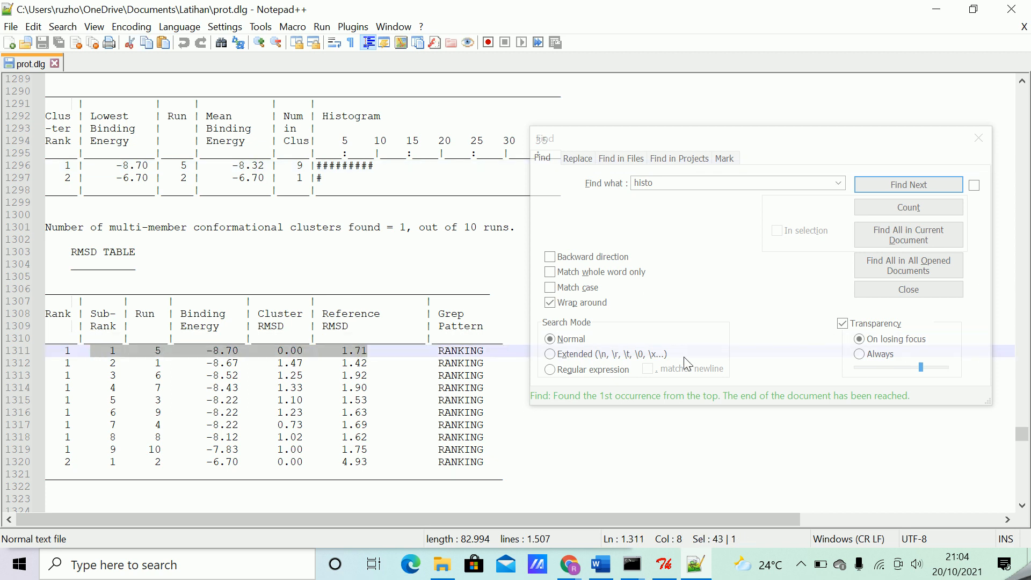
left_click(153, 350)
double_click(156, 350)
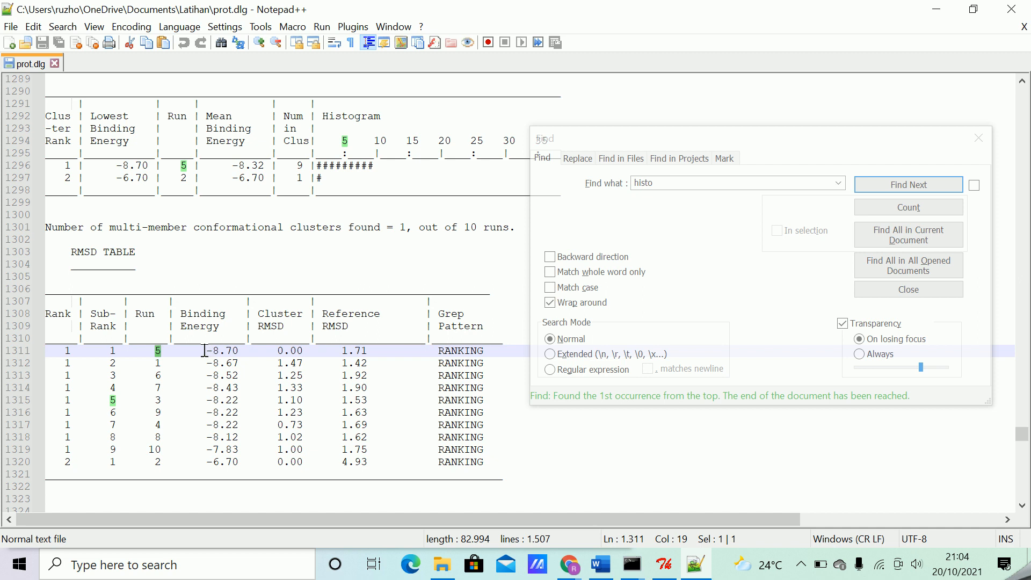
left_click_drag(204, 349, 238, 350)
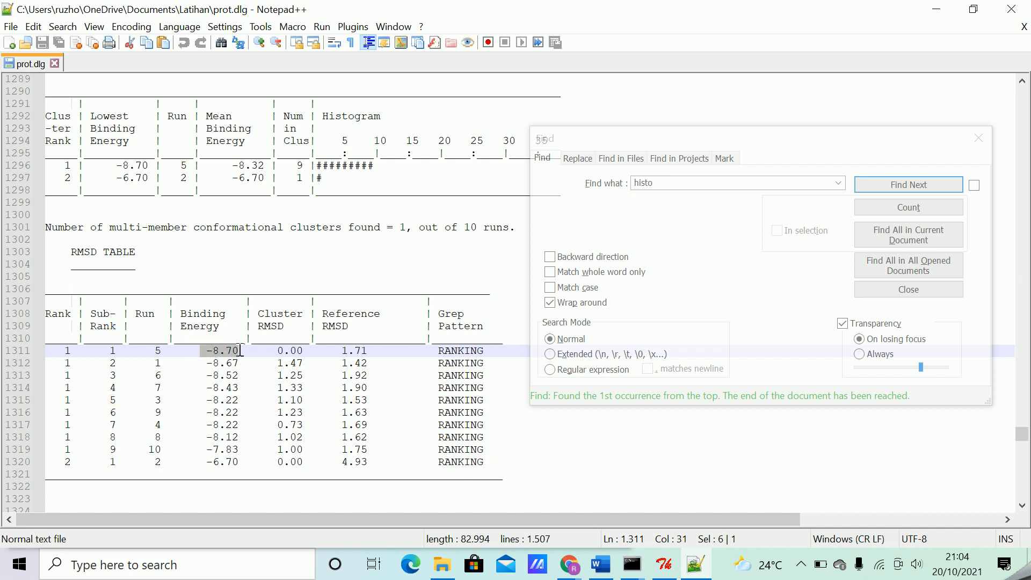
left_click_drag(342, 350, 368, 350)
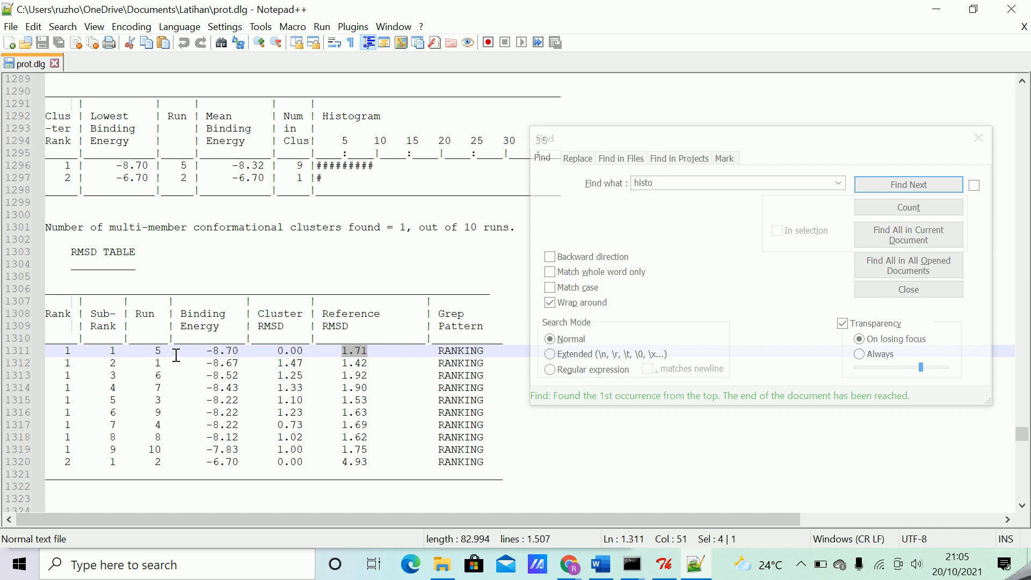
double_click(156, 350)
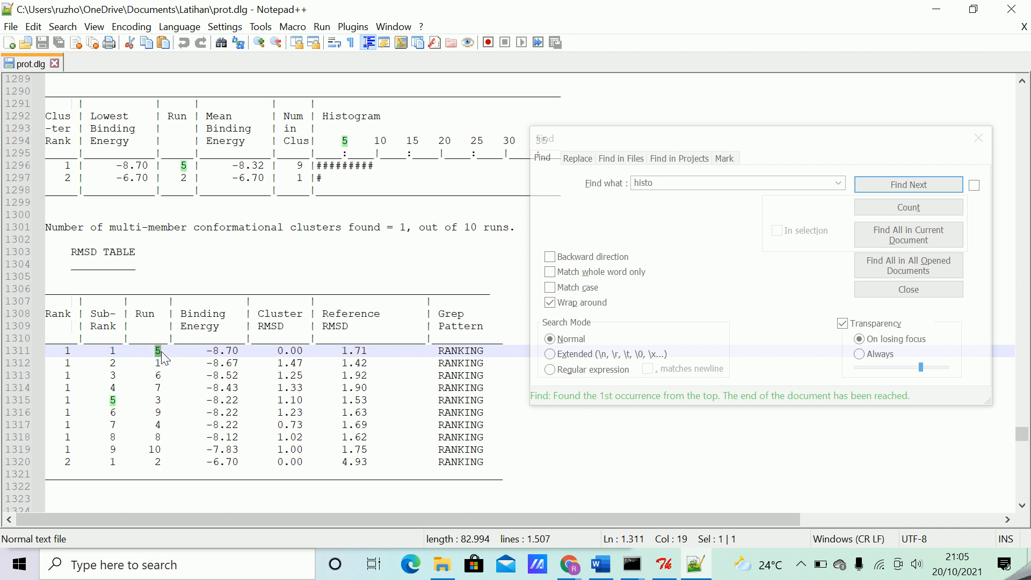
left_click_drag(154, 350, 160, 350)
left_click(160, 350)
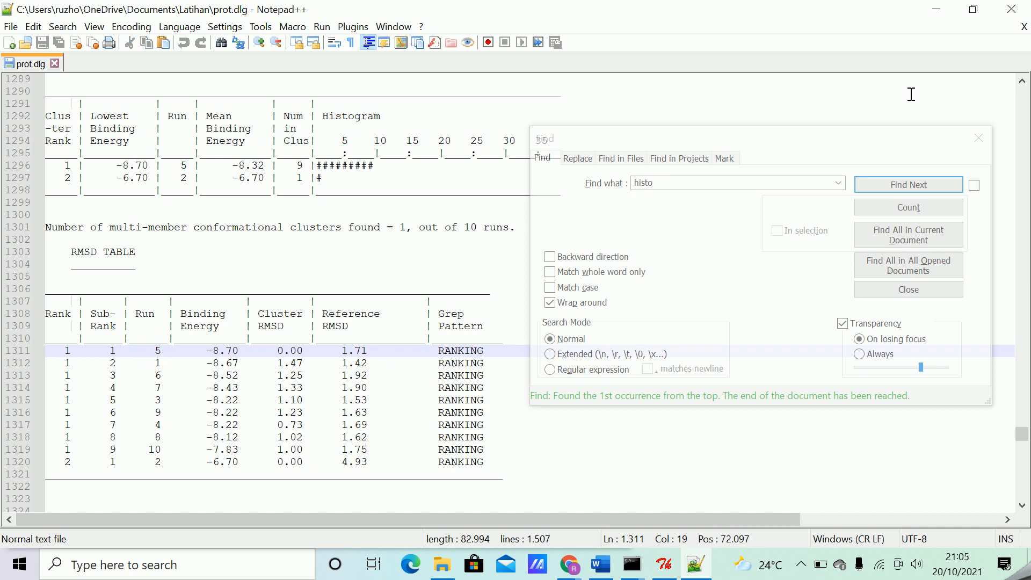
- Close the Find dialog, exit Notepad++, and move the AutoDockTools window fully into view over the Latihan folder
left_click(908, 290)
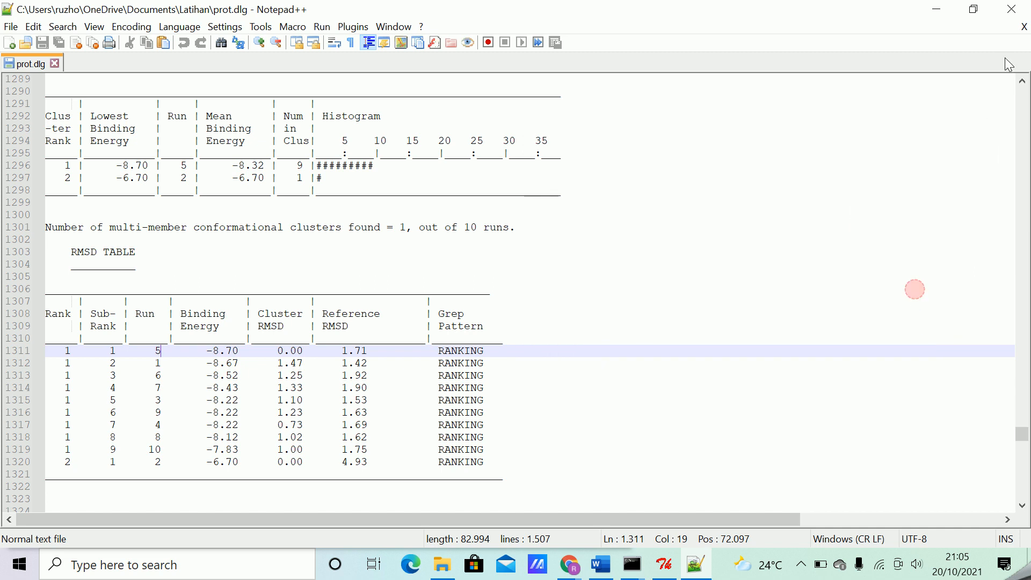
left_click(1011, 9)
left_click_drag(823, 33, 556, 16)
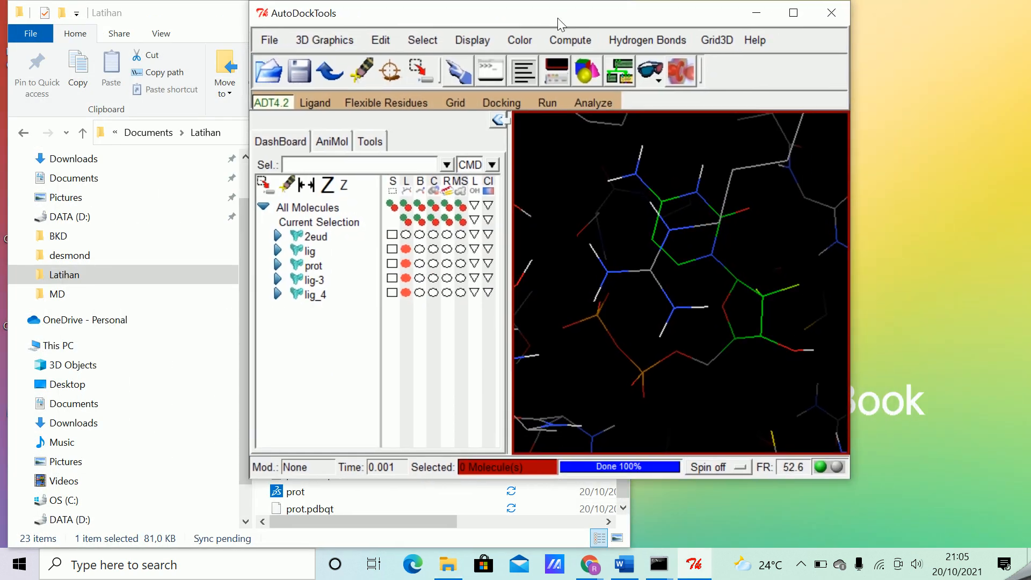
- Maximize the AutoDockTools window and load the docking log prot.dlg for analysis, accepting lig-5 as the molecule name
left_click(793, 13)
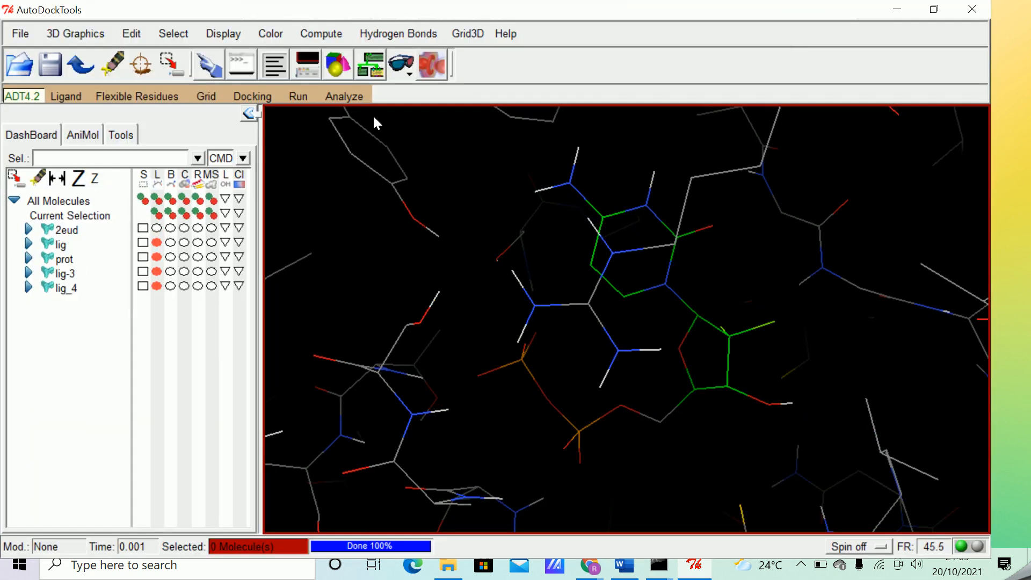
left_click(304, 95)
left_click(342, 95)
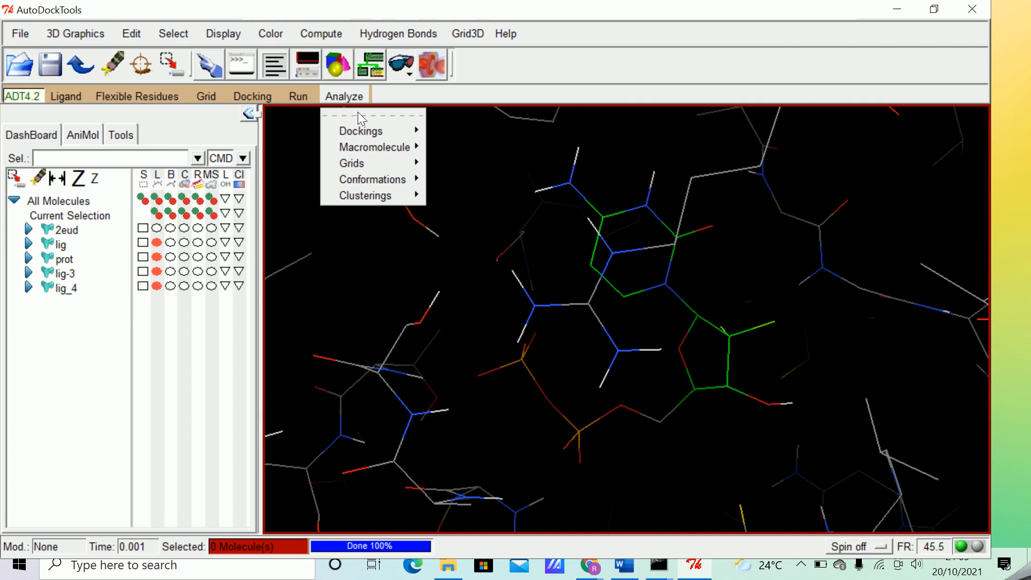
mouse_move(361, 130)
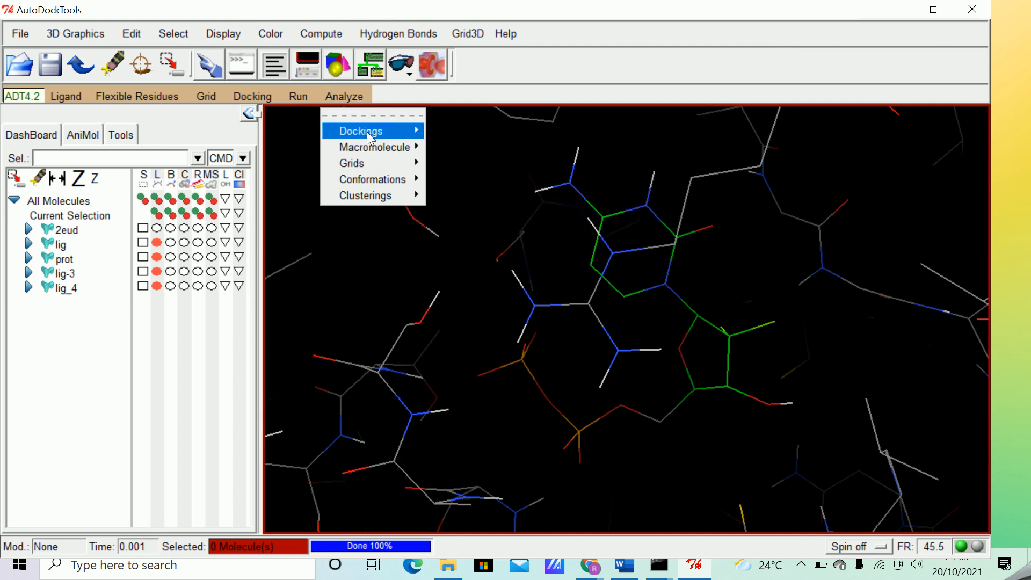
left_click(456, 143)
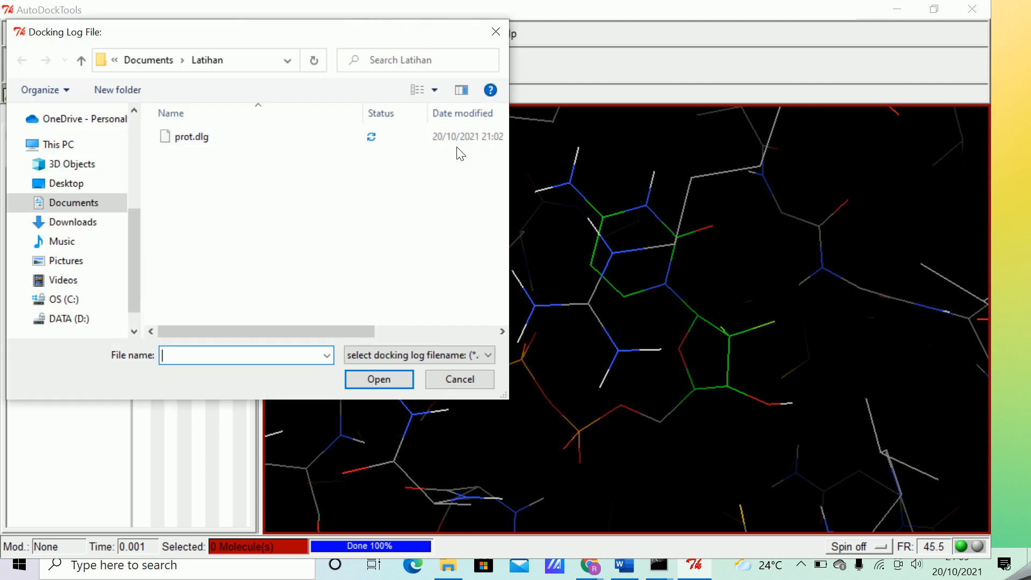
left_click(204, 138)
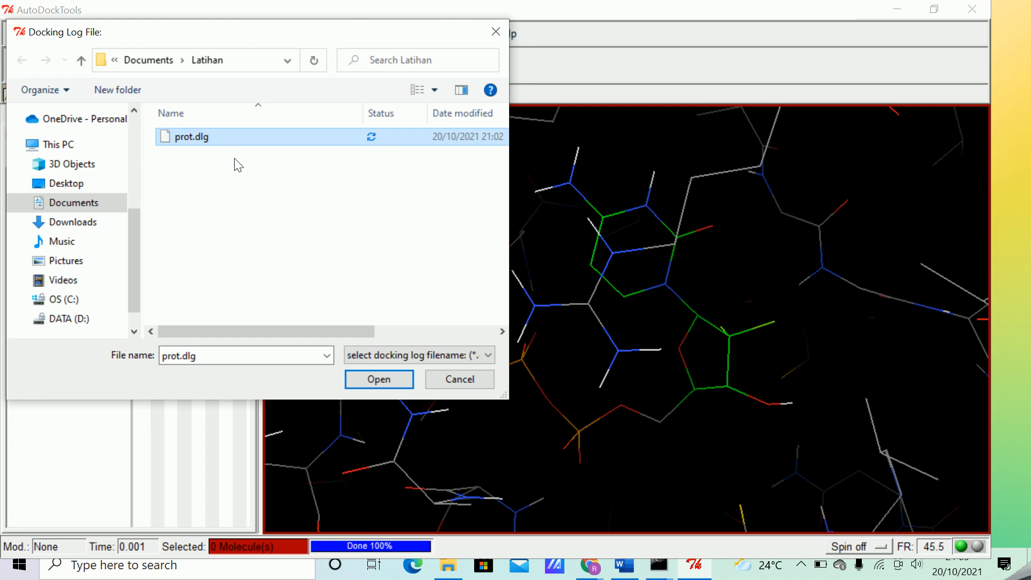
left_click(382, 381)
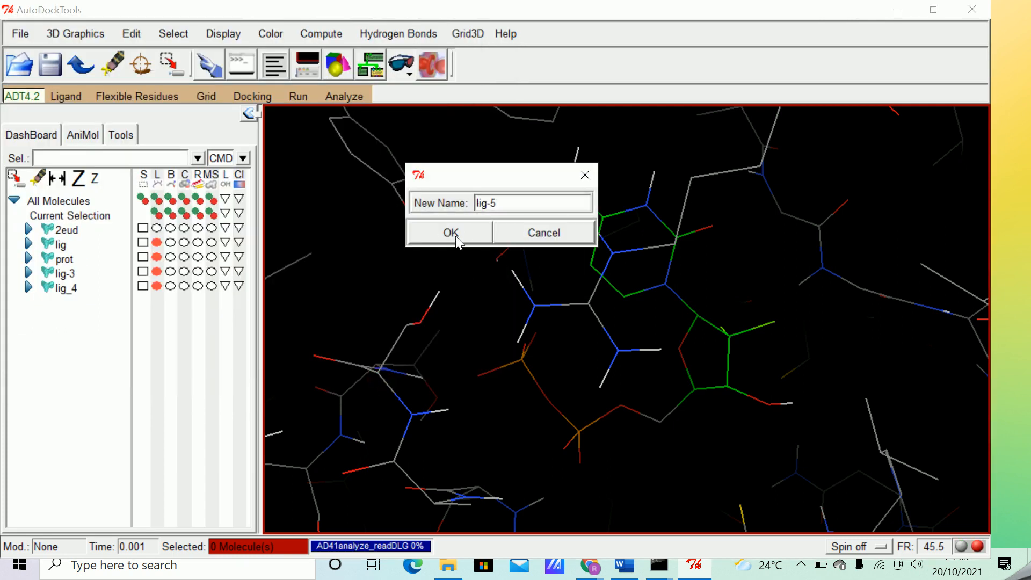
left_click(455, 237)
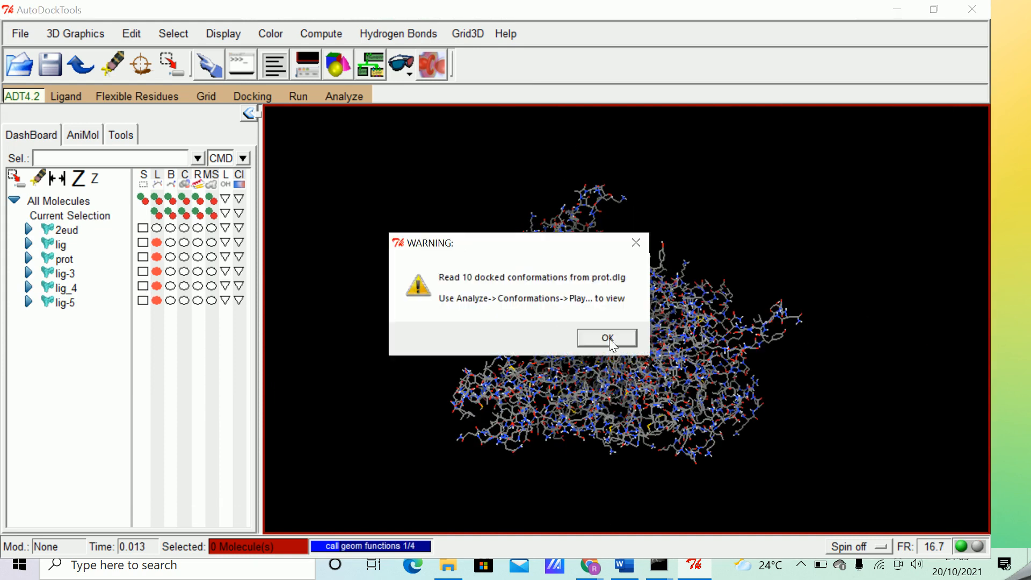
left_click(609, 338)
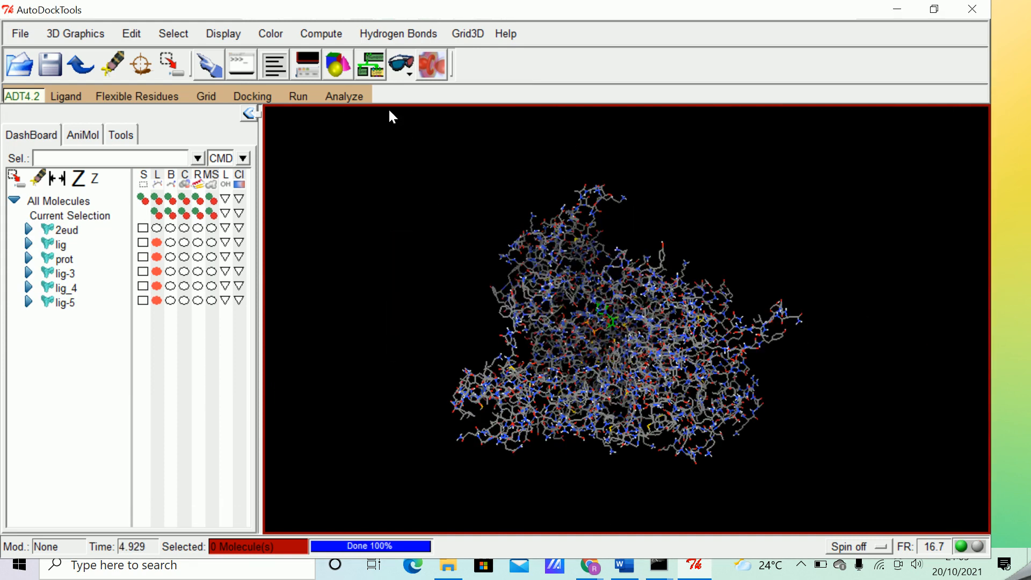
- Load the macromolecule belonging to the prot.dlg docking for analysis
left_click(348, 98)
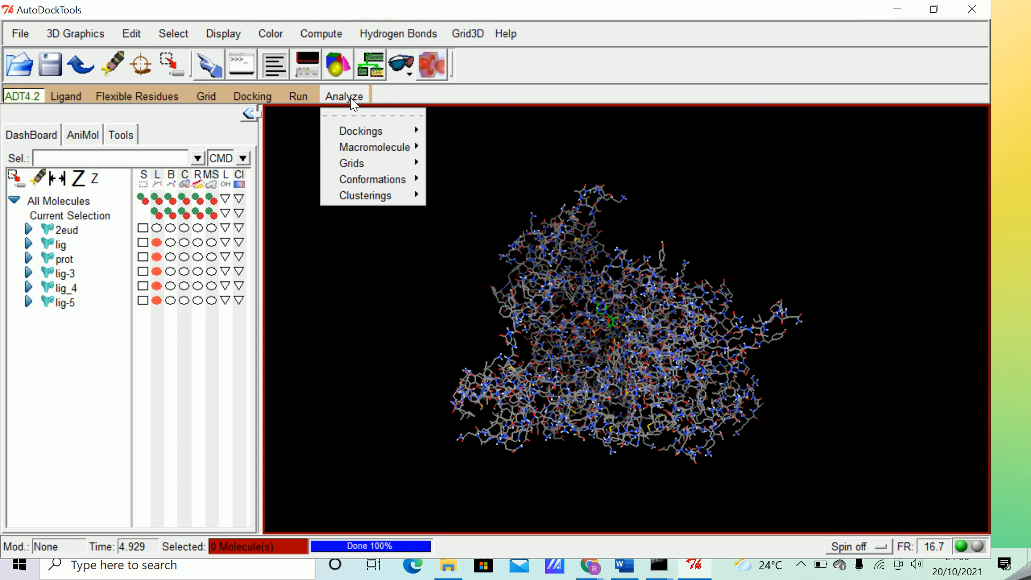
mouse_move(366, 148)
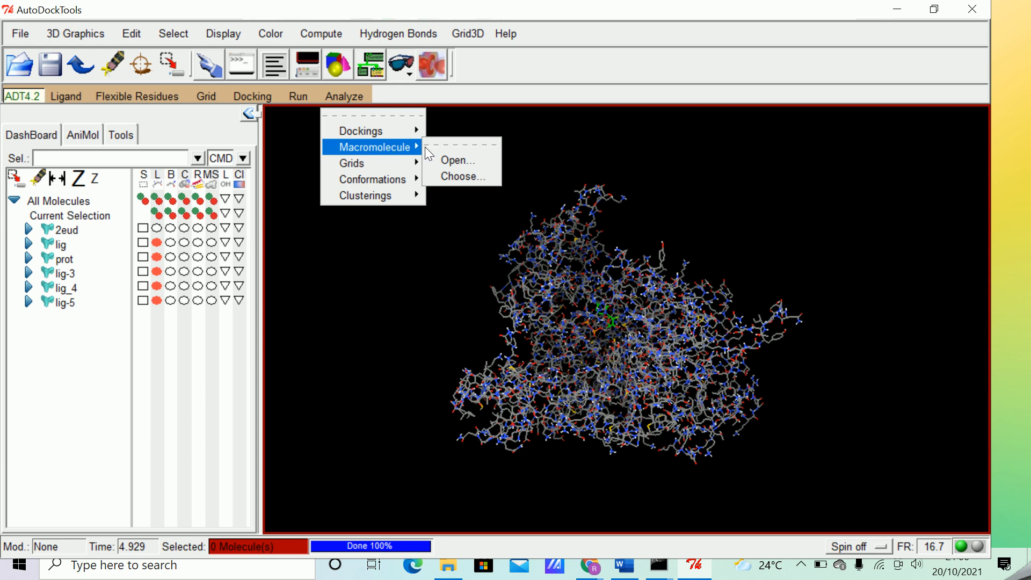
left_click(459, 160)
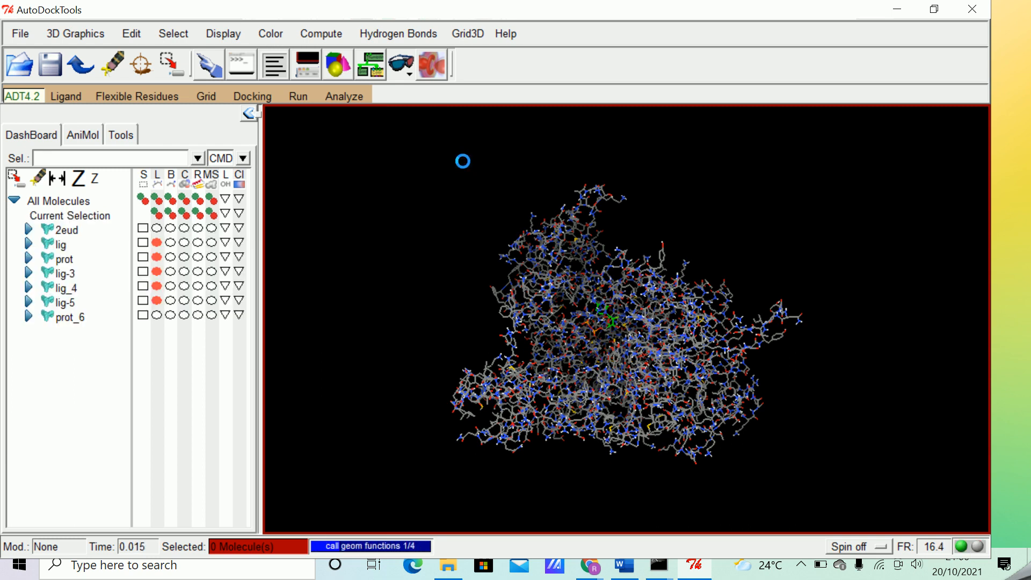
- Open the player for the docked lig-5 conformations, unranked, and move it just above the molecule list
left_click(344, 96)
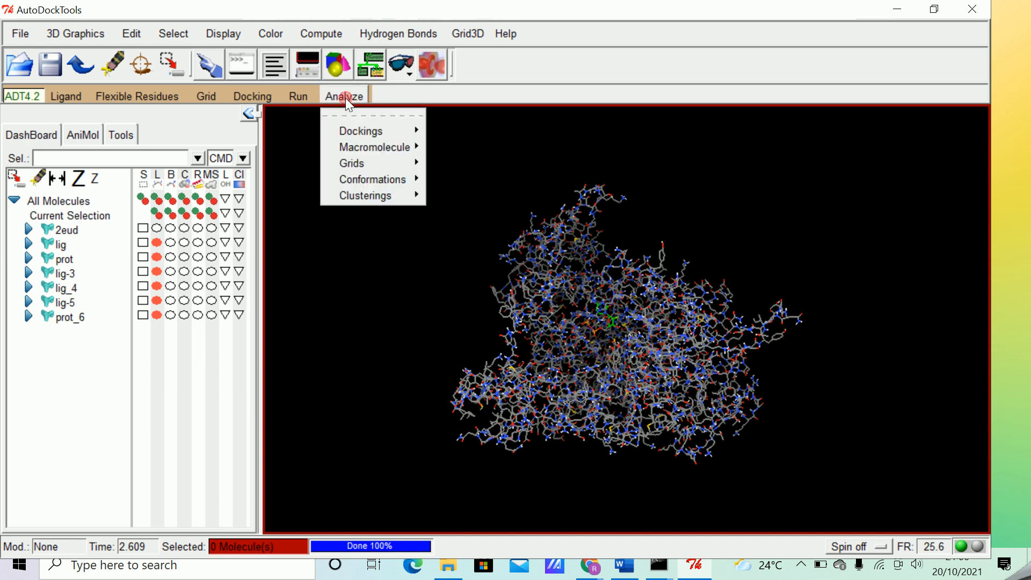
mouse_move(369, 143)
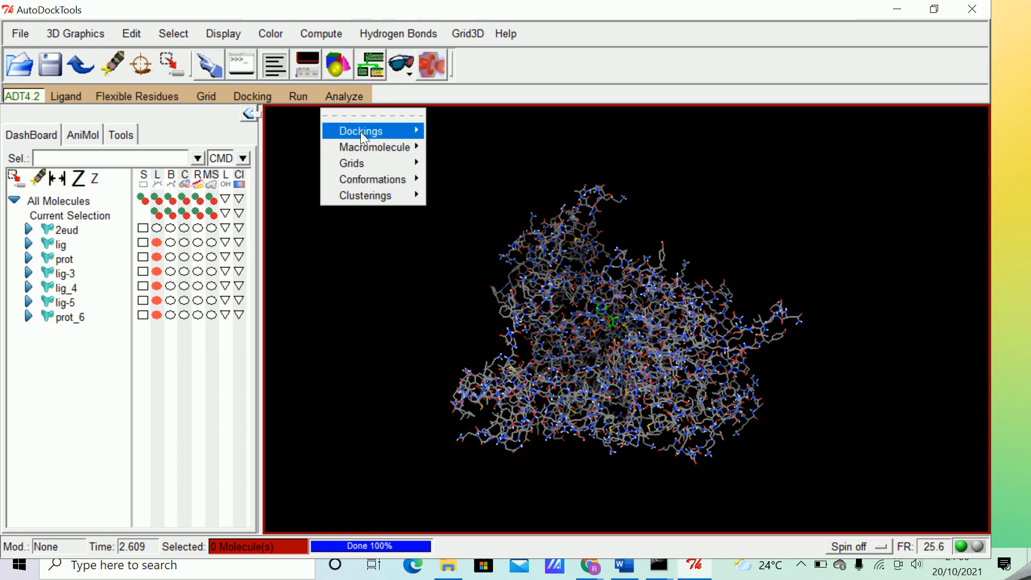
mouse_move(378, 178)
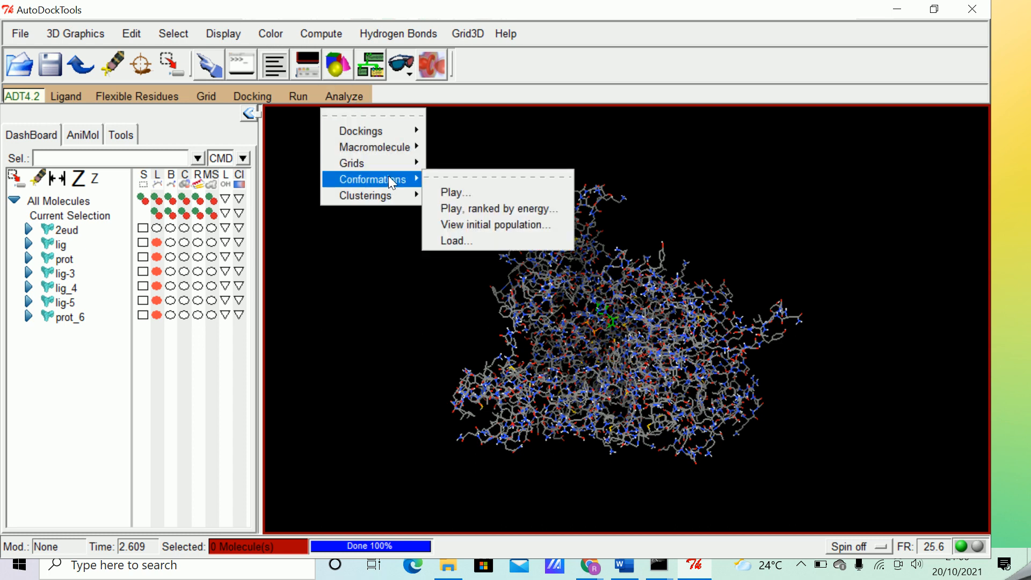
left_click(456, 194)
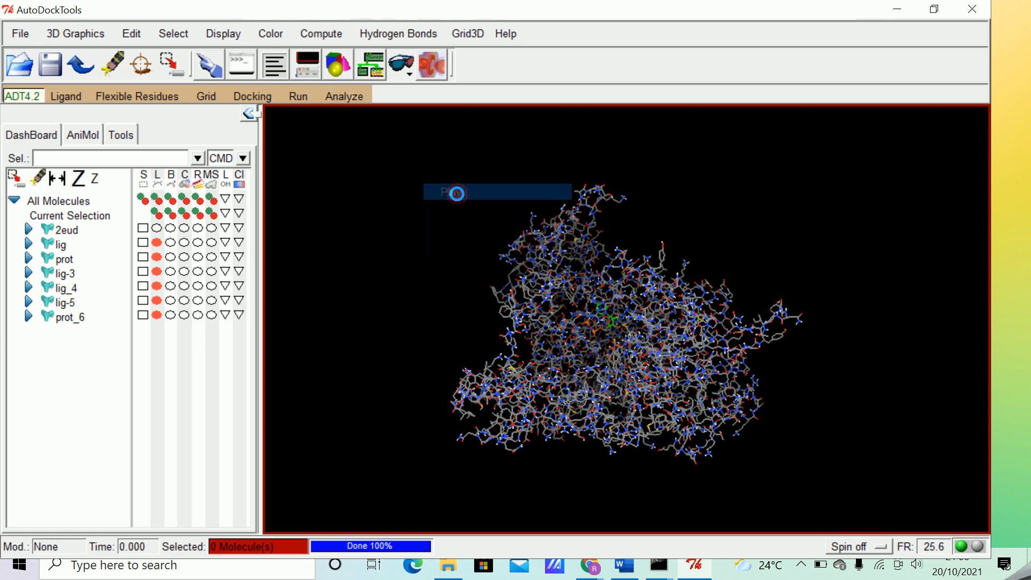
left_click_drag(259, 15, 313, 56)
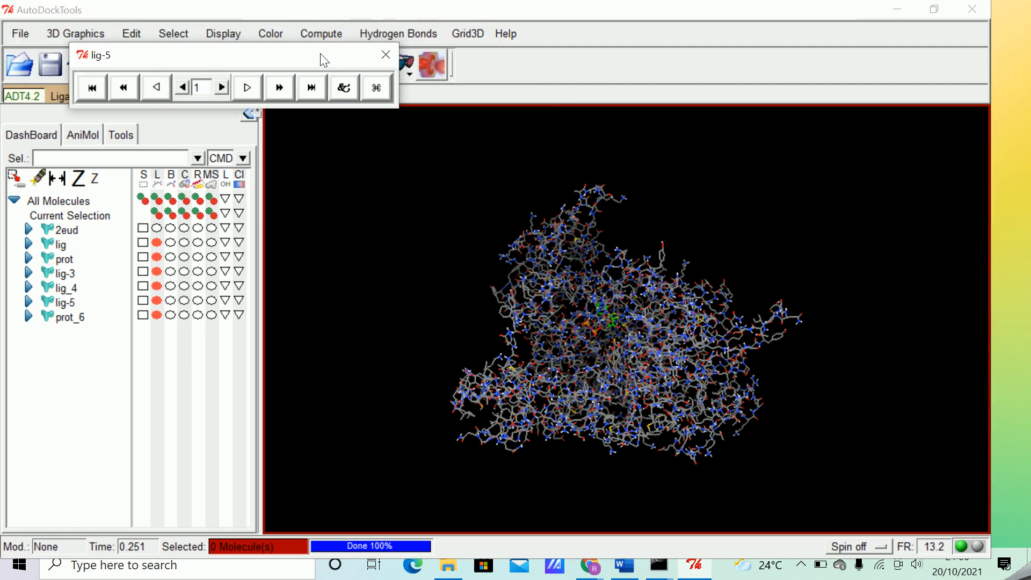
- Turn on Show Info in the play options and move the conformation info window away from the play controls
left_click(344, 90)
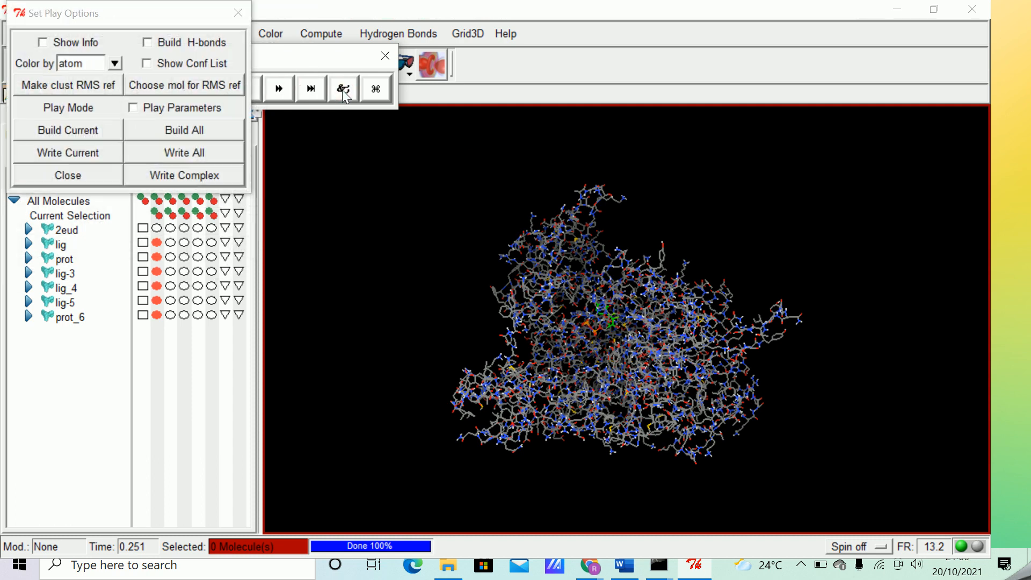
left_click_drag(117, 14, 131, 182)
left_click(59, 214)
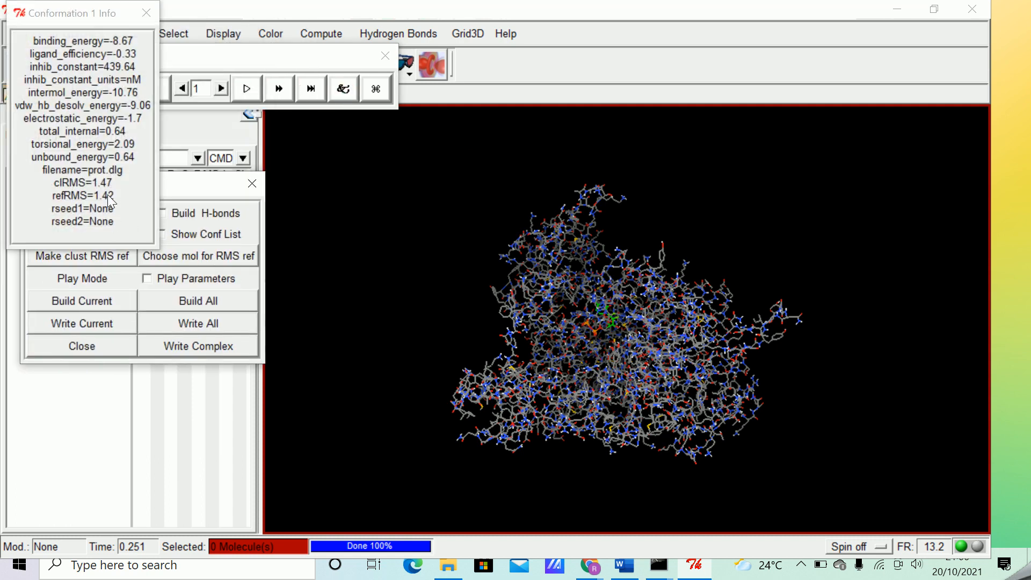
left_click_drag(75, 14, 898, 40)
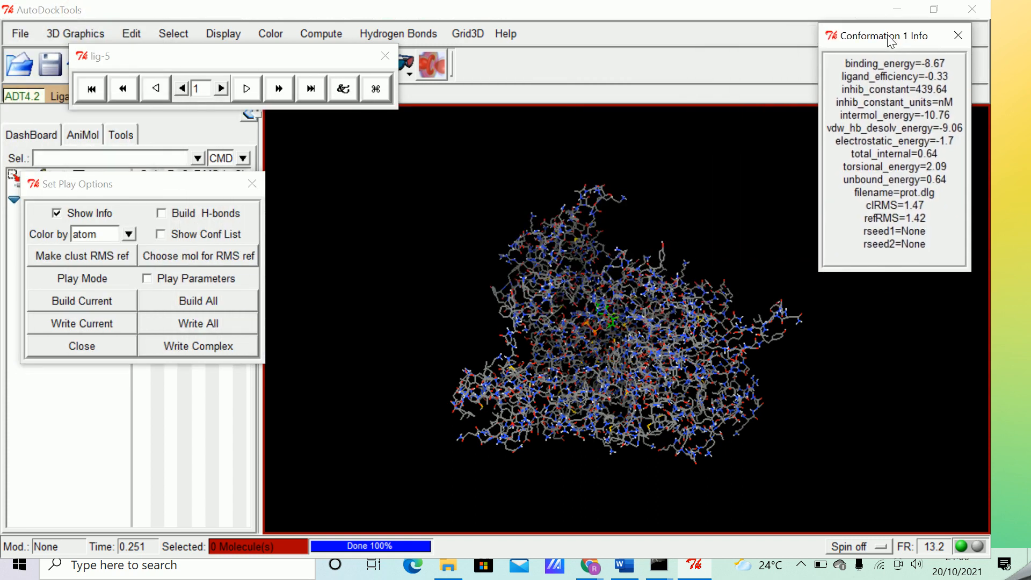
- Turn on Build H-bonds for the conformations and arrange the Hydrogen Bonds and Set Play Options windows clear of the player
left_click(162, 213)
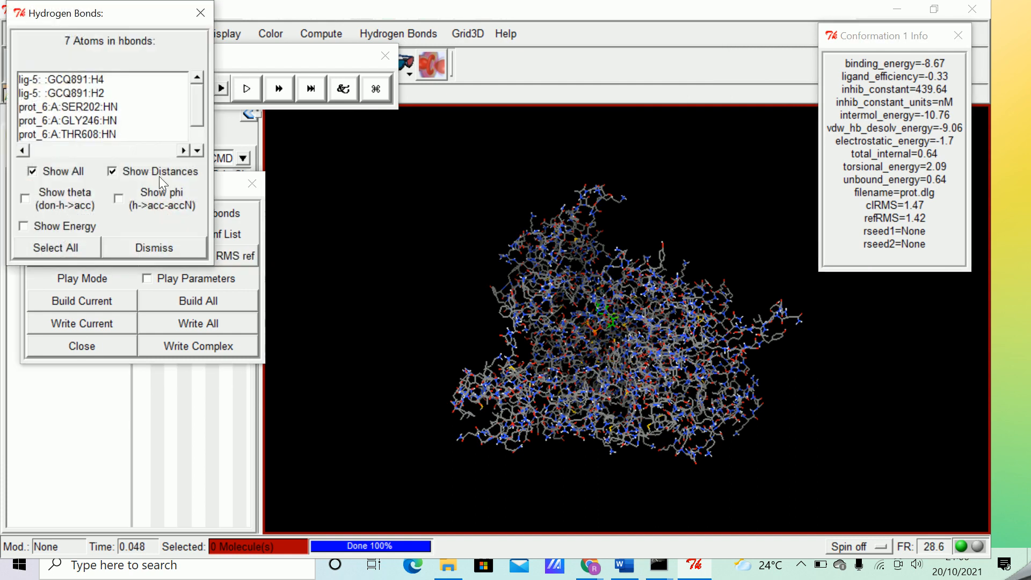
left_click_drag(105, 16, 901, 267)
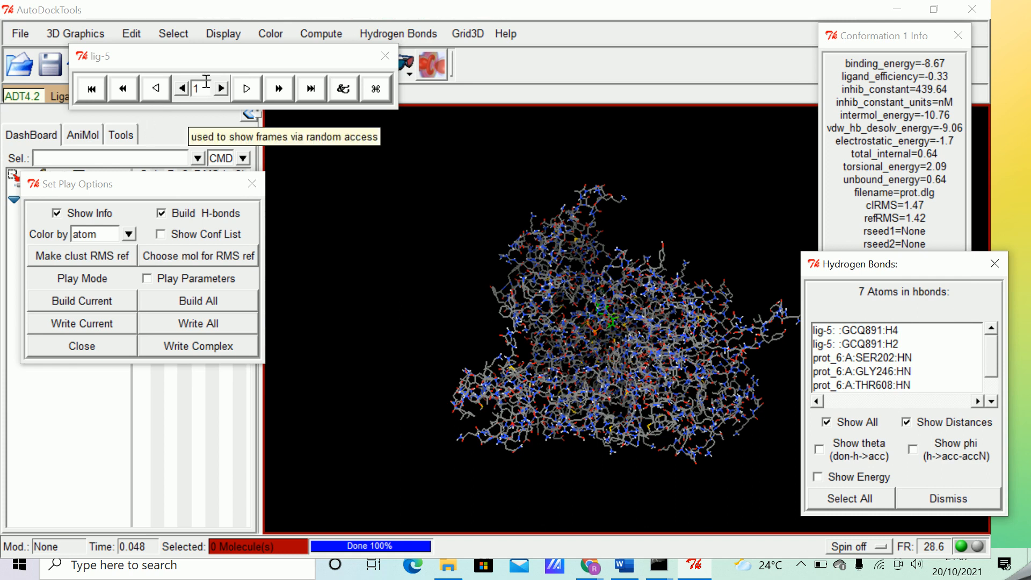
left_click_drag(168, 191, 187, 353)
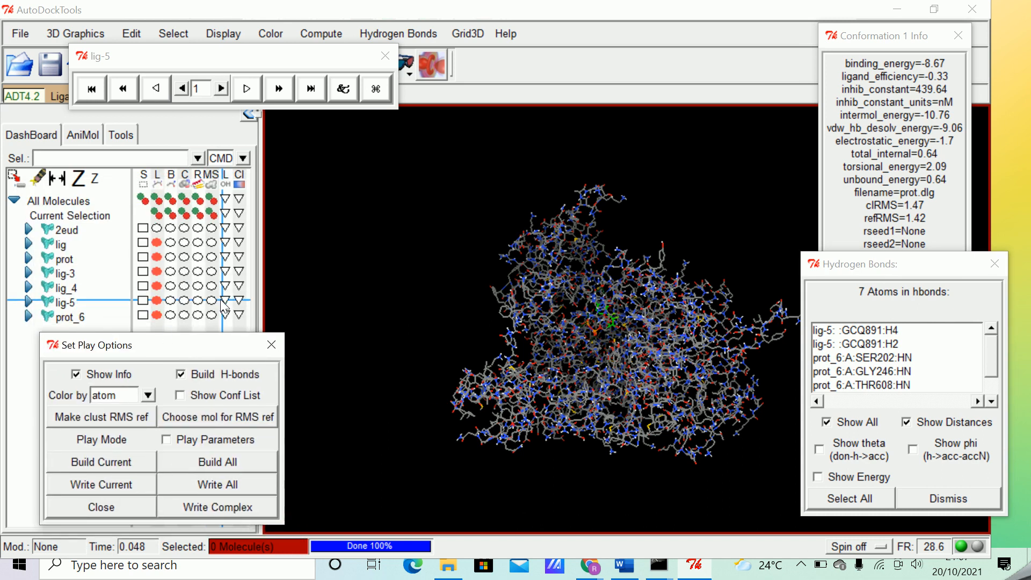
- Show docked conformation 5 in the lig-5 player
double_click(205, 86)
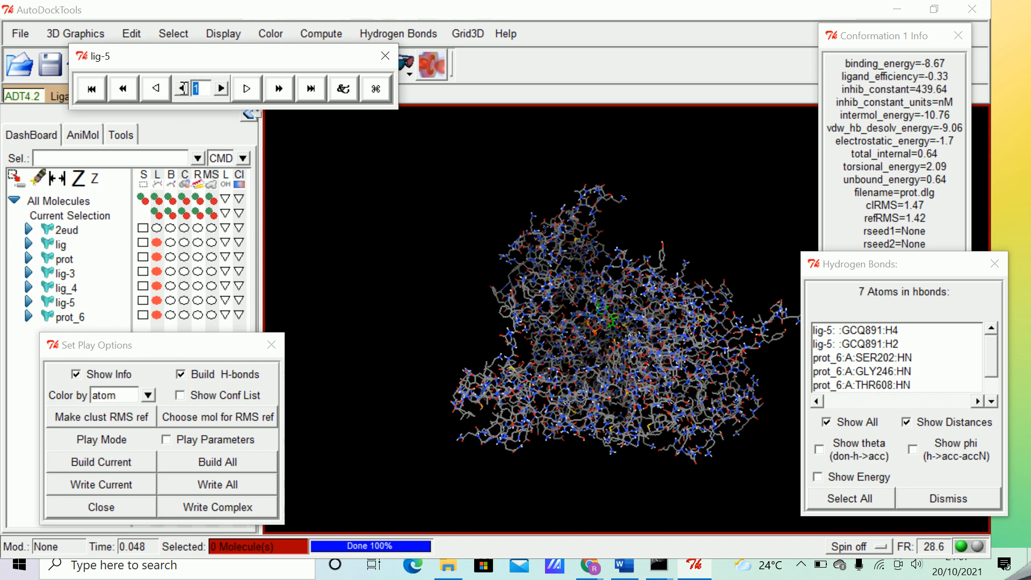
type("5")
key("Return")
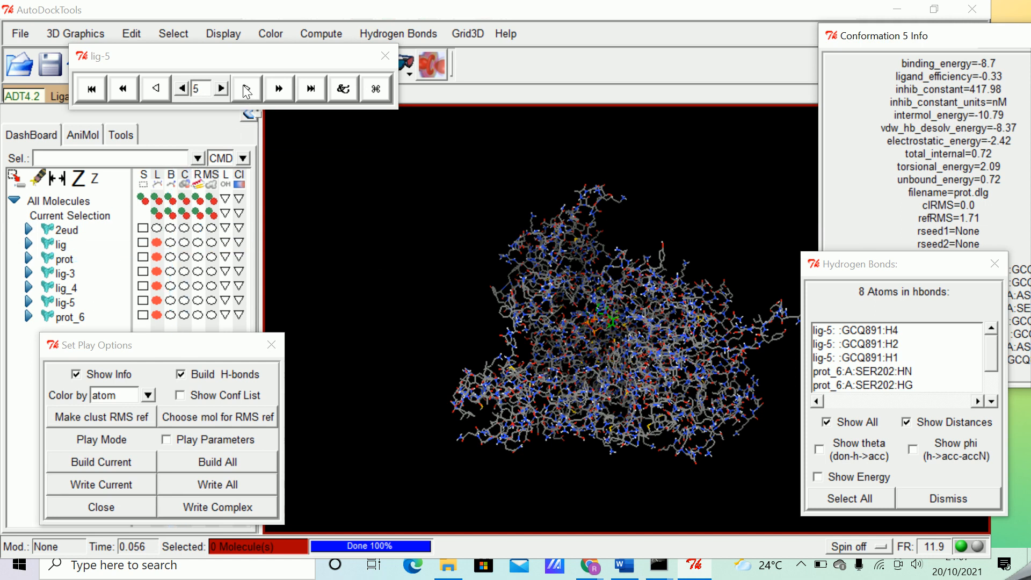
- Step through the conformations up to 10 and back to 7, comparing their binding energies, RMS values and hydrogen bonds
left_click(221, 89)
left_click(221, 89)
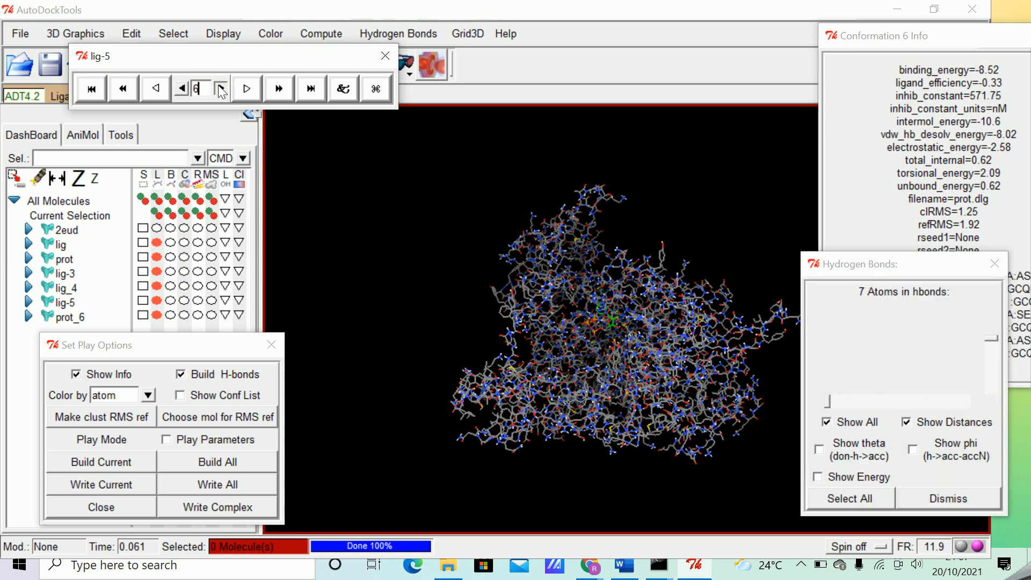
left_click(221, 88)
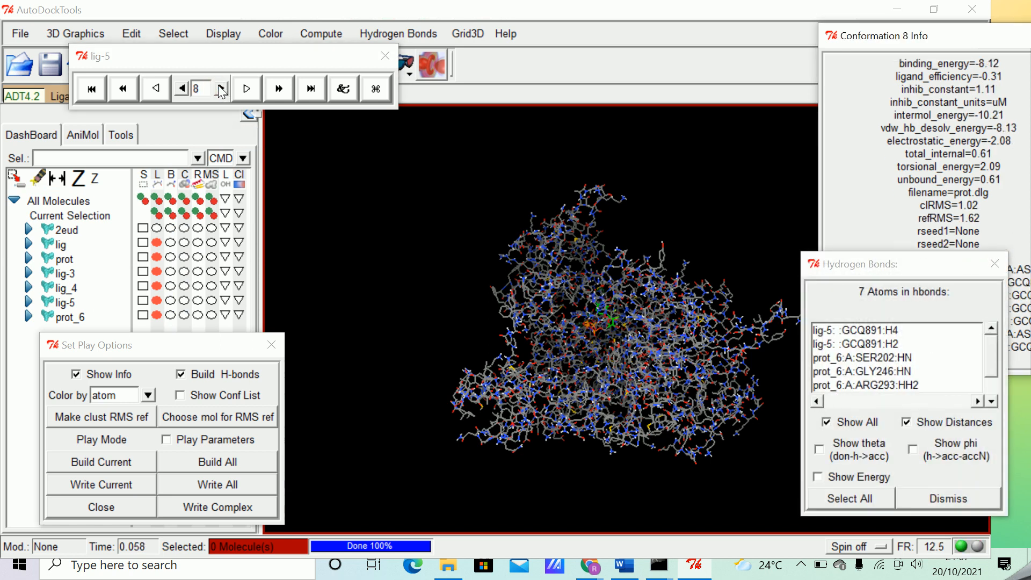
left_click(221, 89)
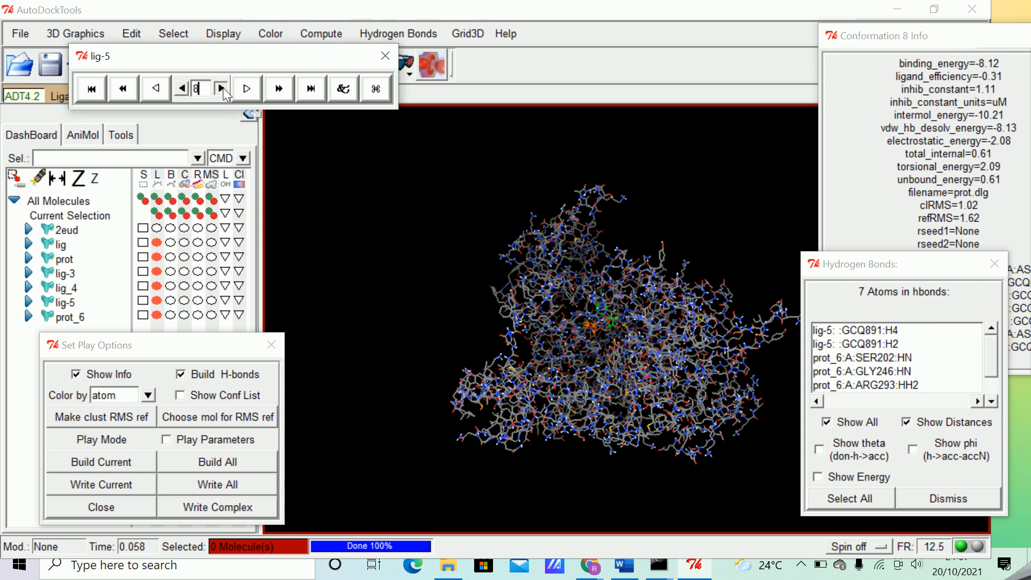
left_click(221, 89)
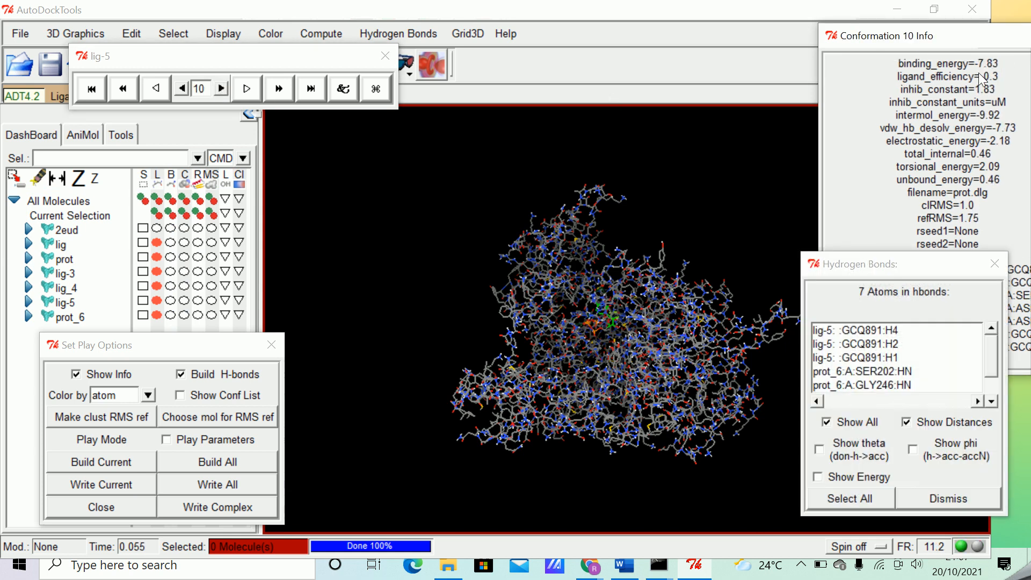
left_click(179, 88)
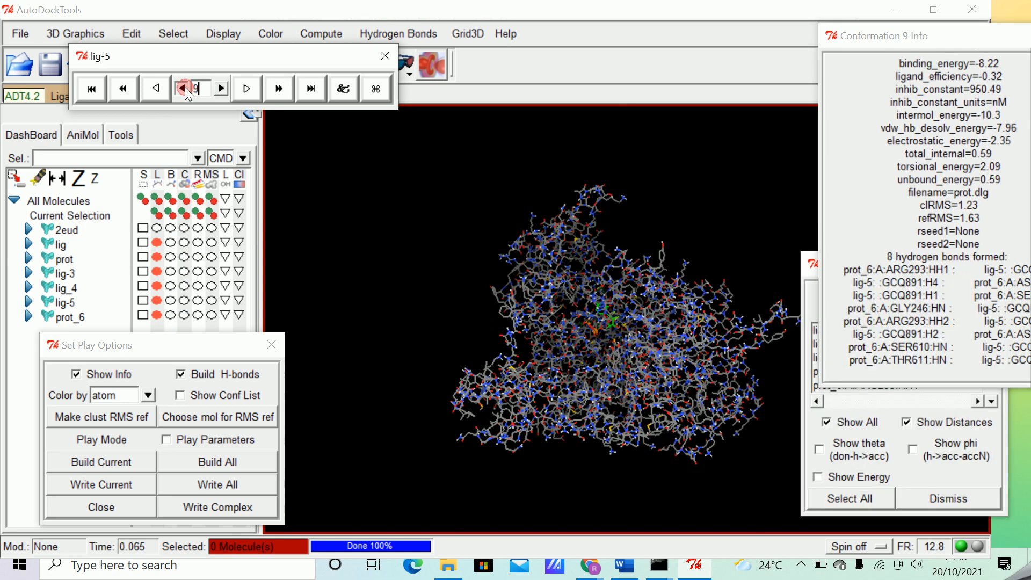
left_click(184, 89)
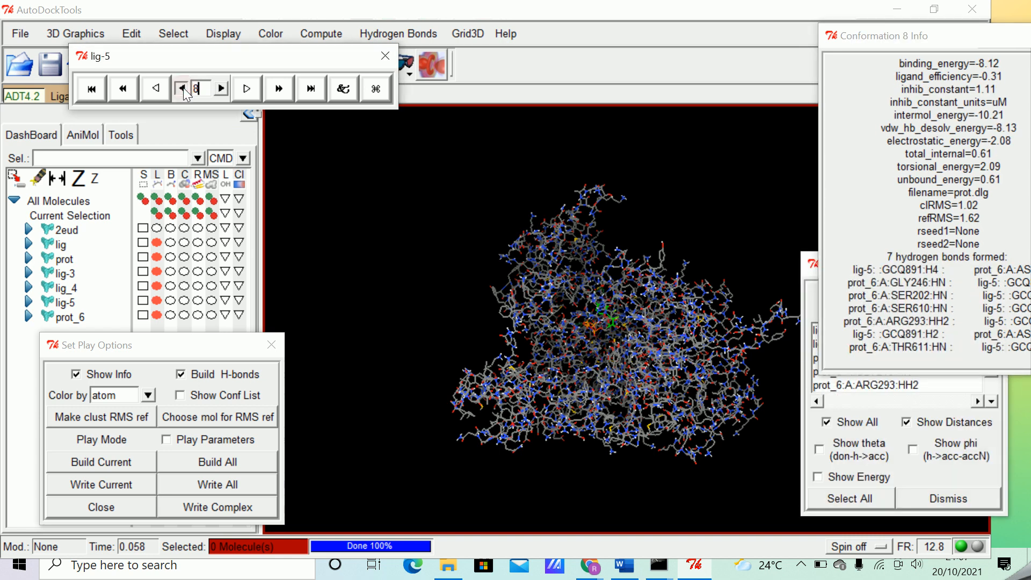
left_click(182, 88)
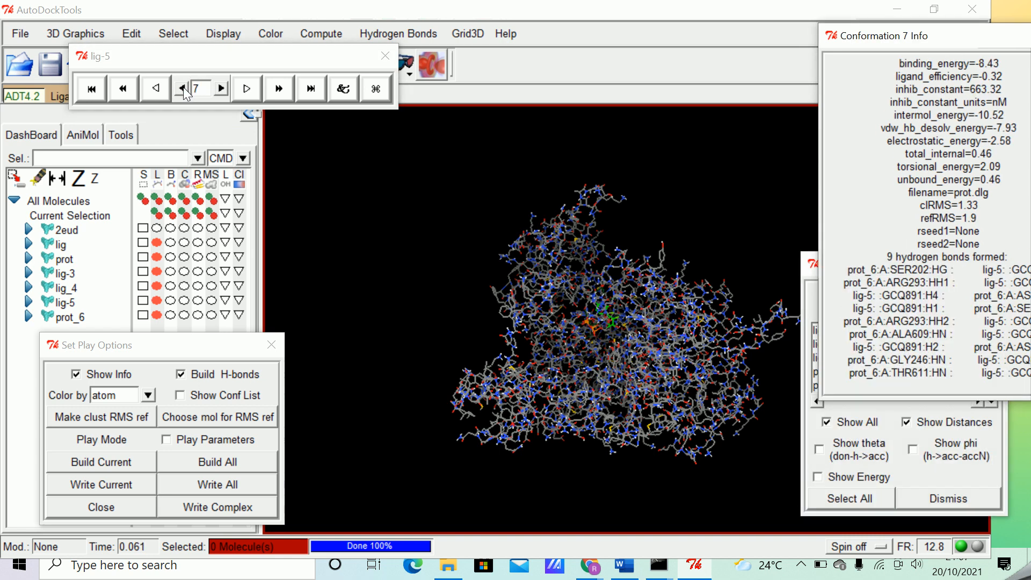
- Return the player to conformation 5 and move its info window up so more of the hydrogen bond list is readable
left_click(207, 87)
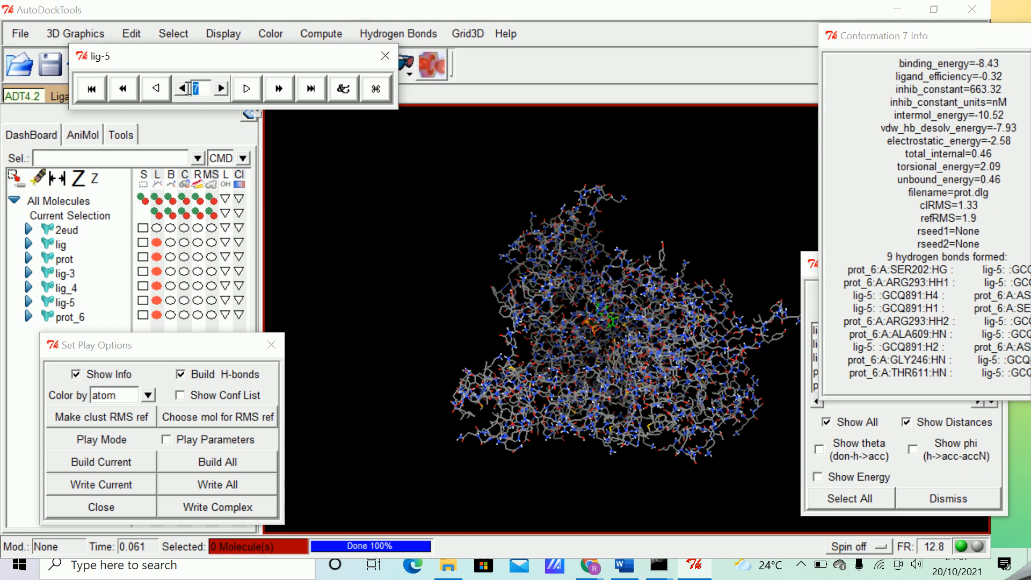
key("BackSpace")
type("5")
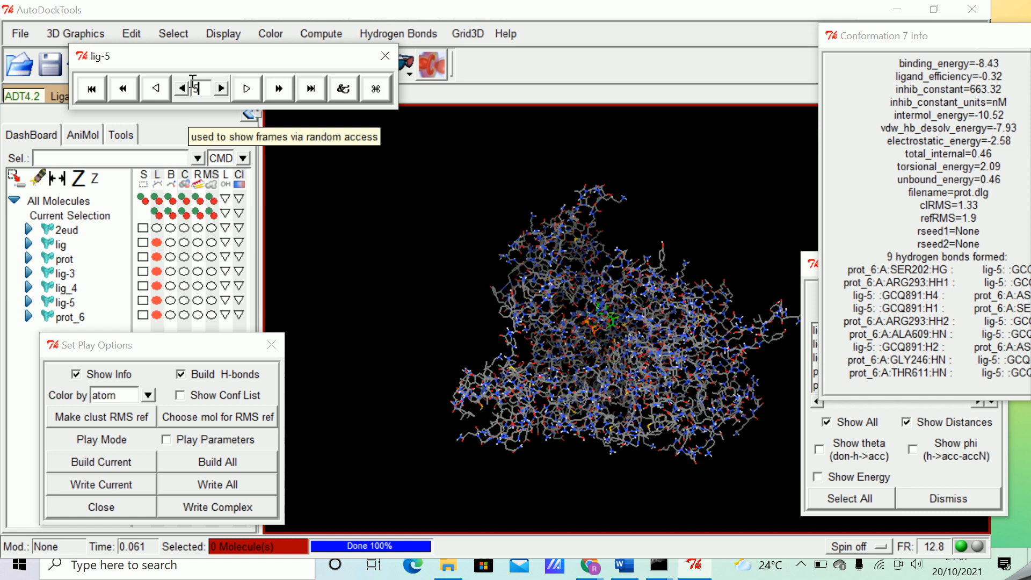
key("Return")
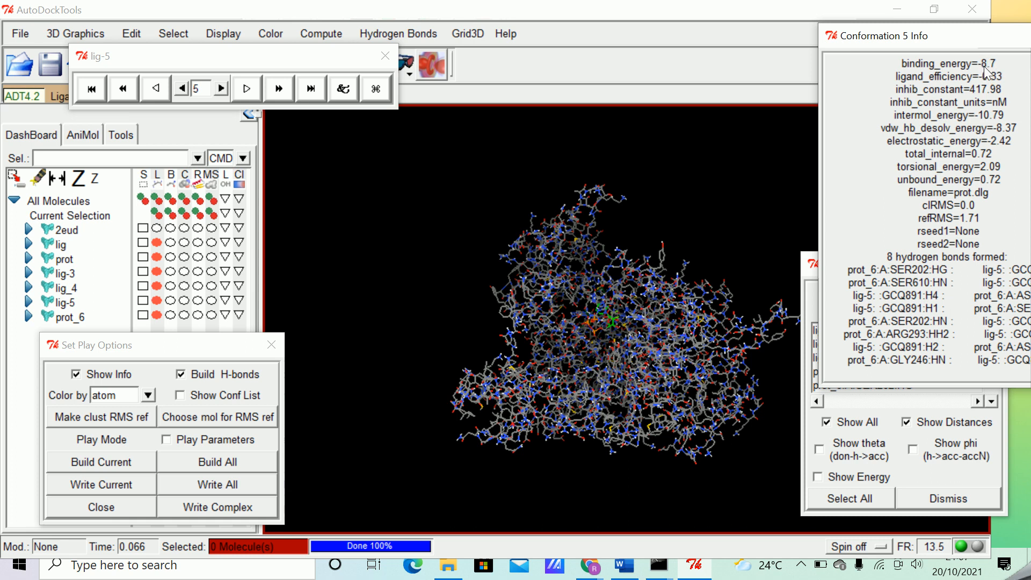
left_click_drag(983, 35, 977, 7)
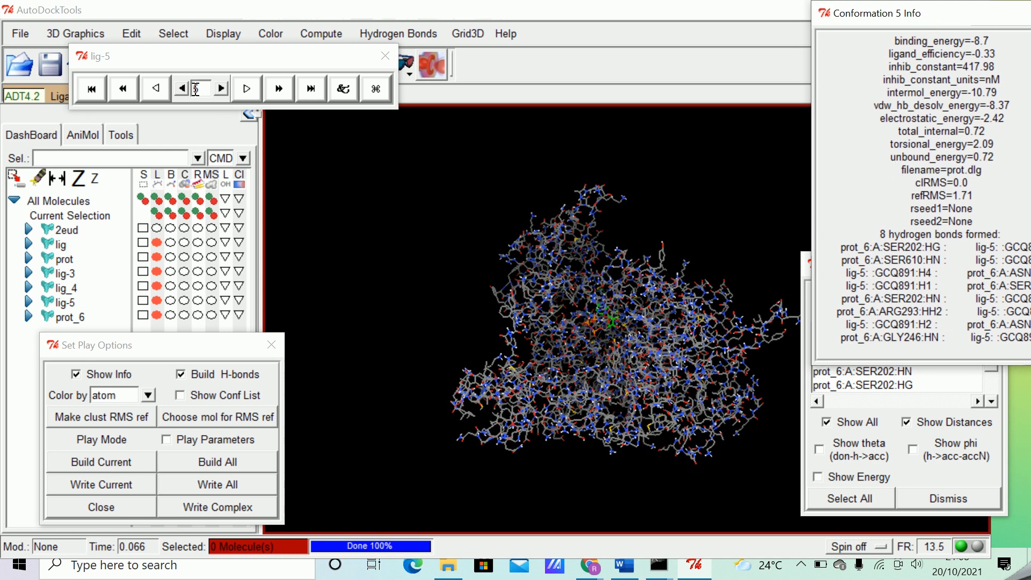
- Write the complex of the receptor and current conformation 5 to the Latihan folder as liganterbaik.pdb
left_click(218, 508)
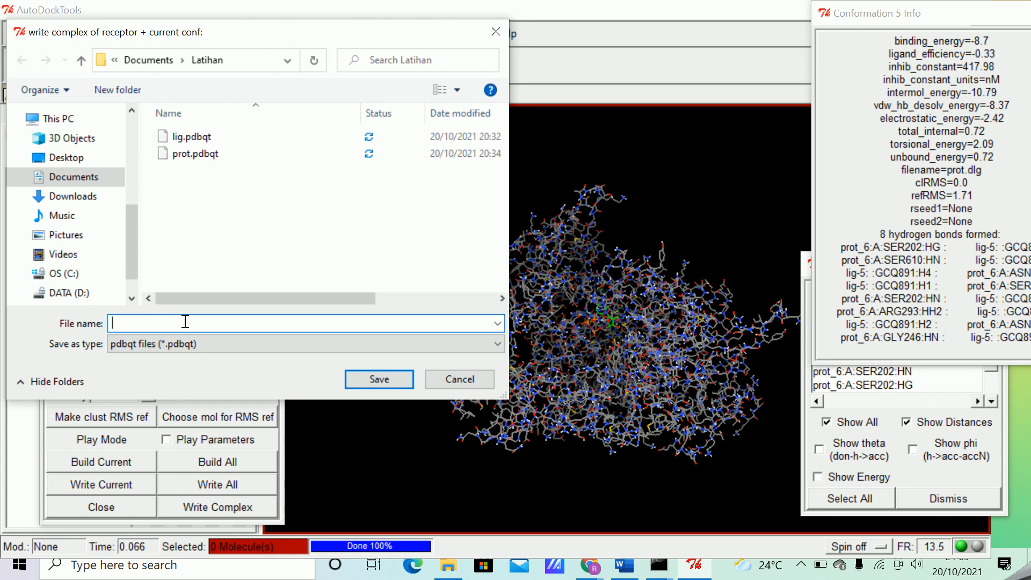
type("li")
type("gan")
type("terbaik")
type(".")
type("pdp")
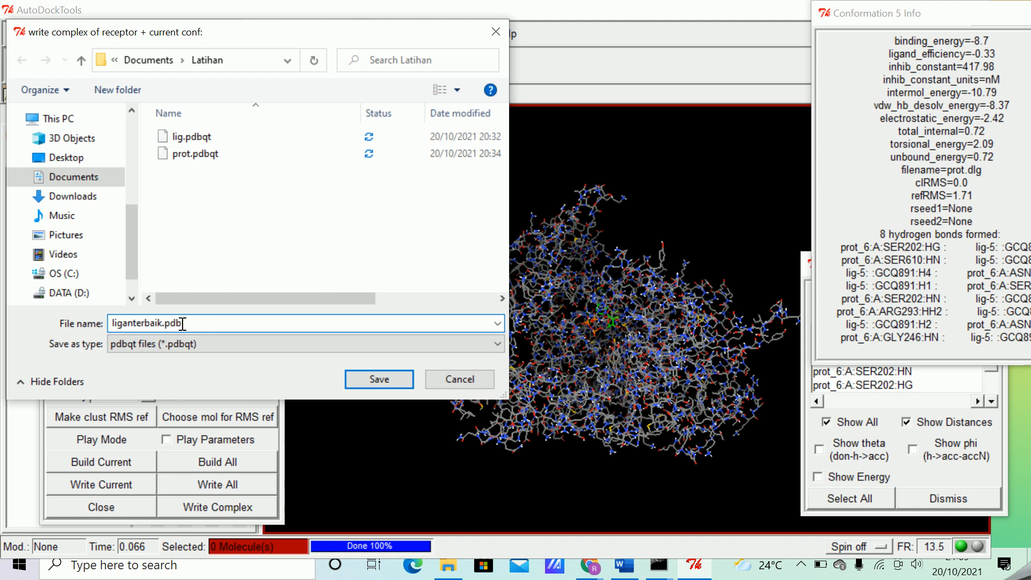
left_click(388, 378)
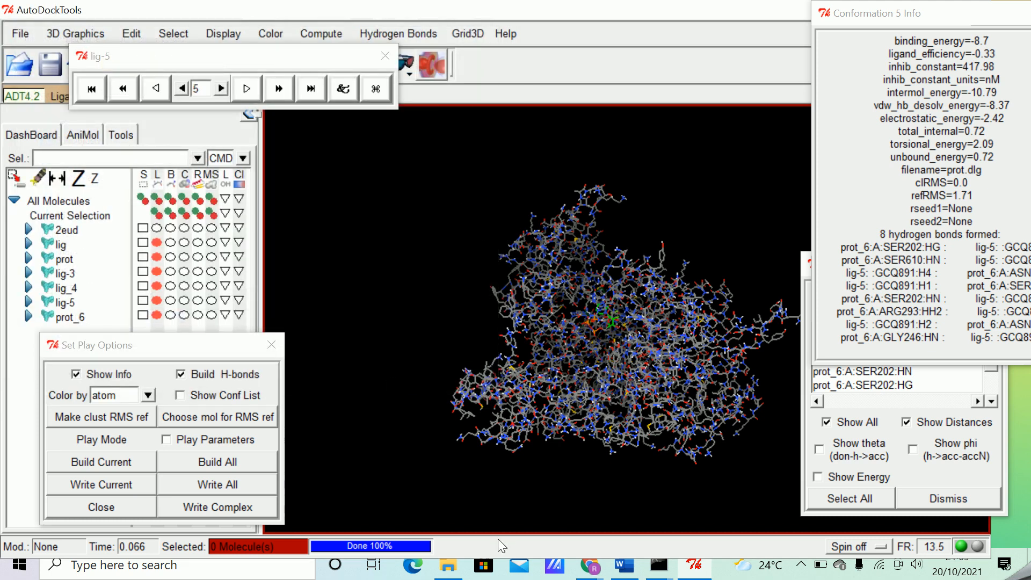
- Check the Latihan folder in File Explorer for the saved liganterbaik PDB file, then return to AutoDockTools
left_click(448, 569)
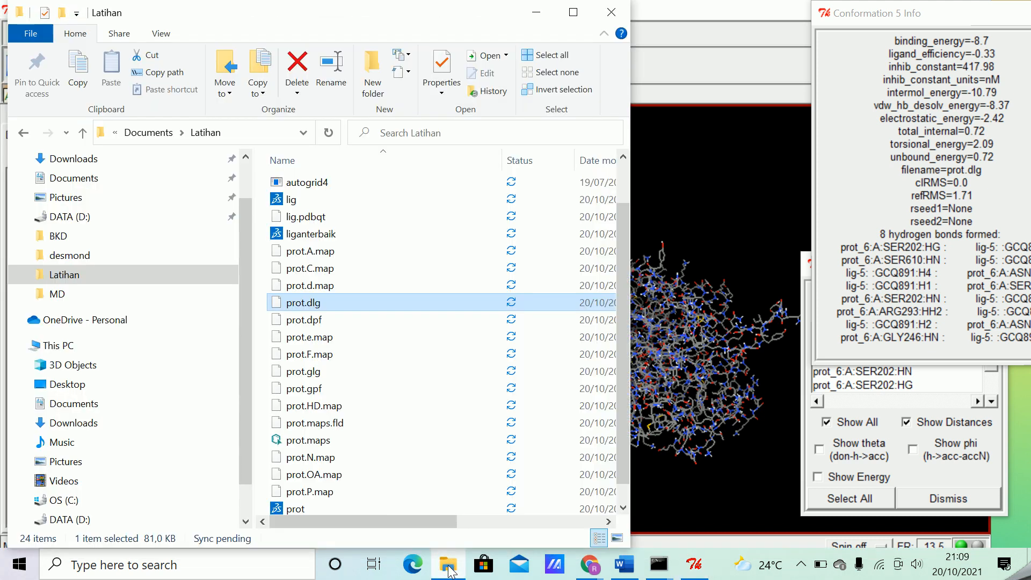
left_click(572, 12)
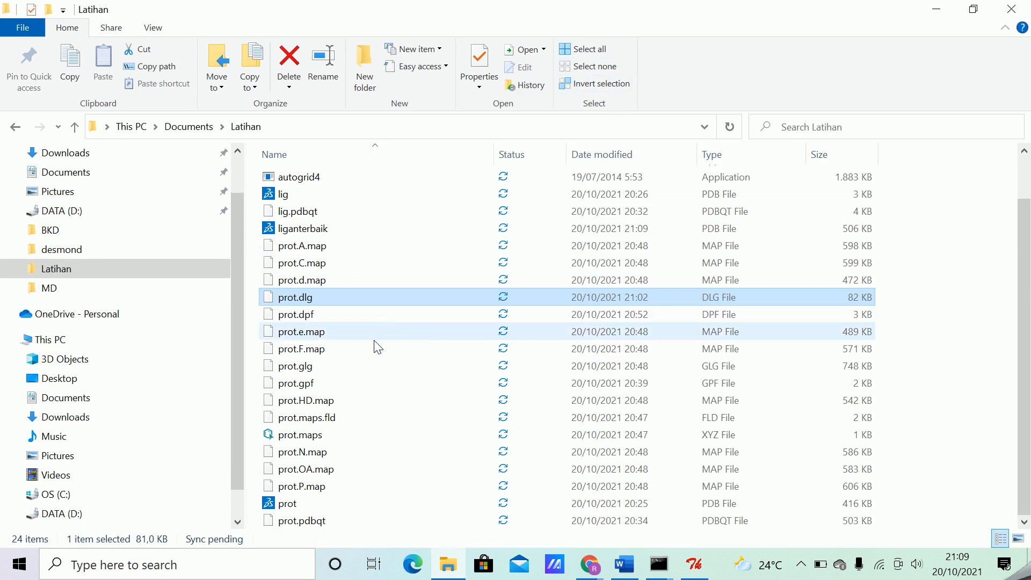
left_click(318, 232)
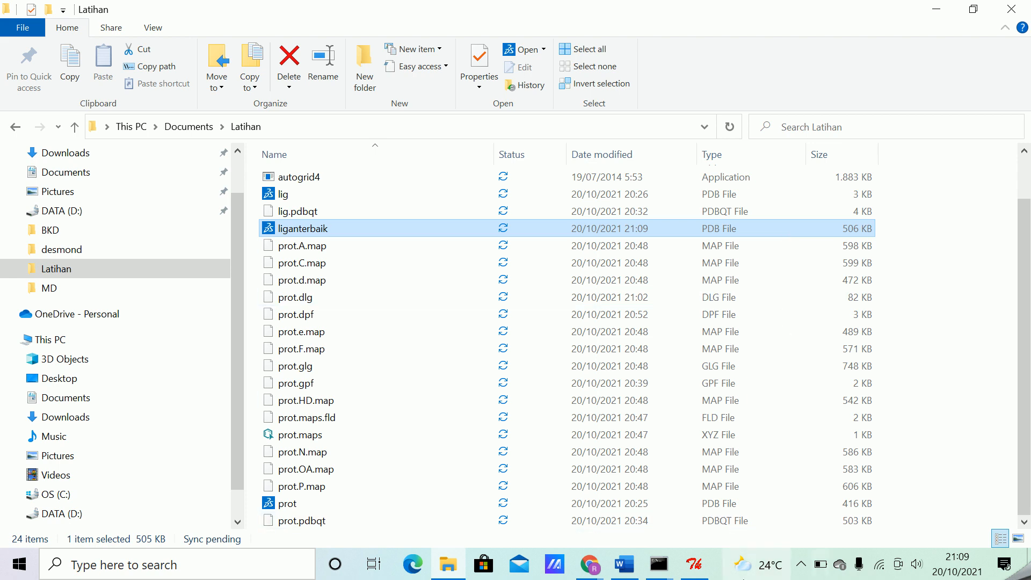
left_click(936, 12)
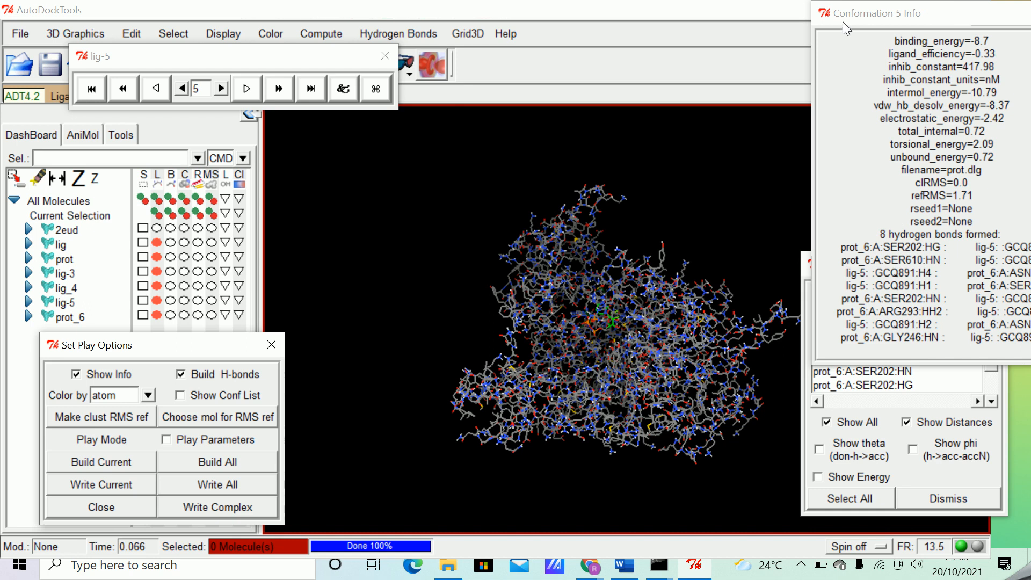
- Close the Conformation 5 Info window and quit AutoDockTools
left_click(765, 10)
left_click_drag(902, 16, 704, 64)
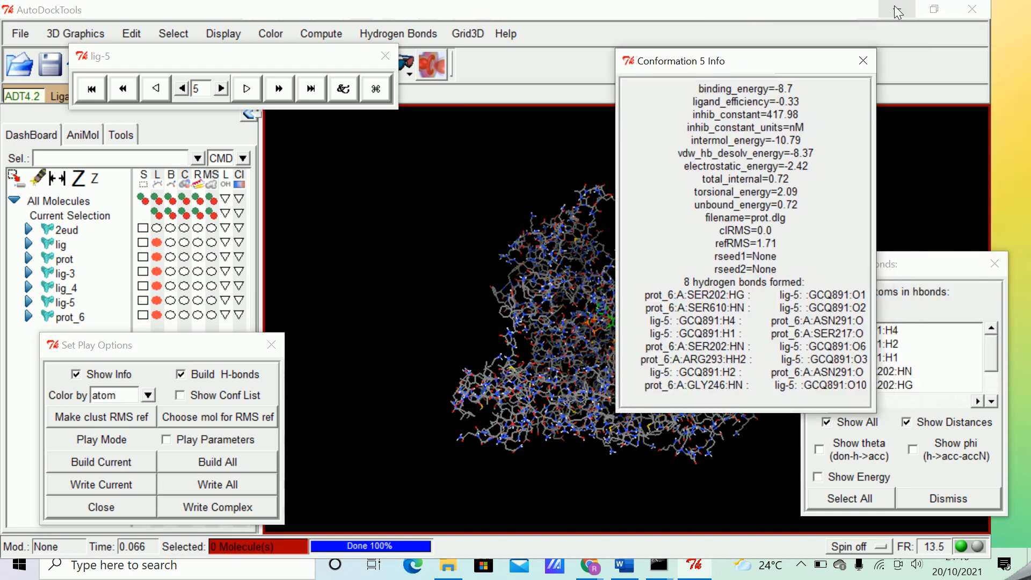
left_click(863, 60)
left_click(963, 13)
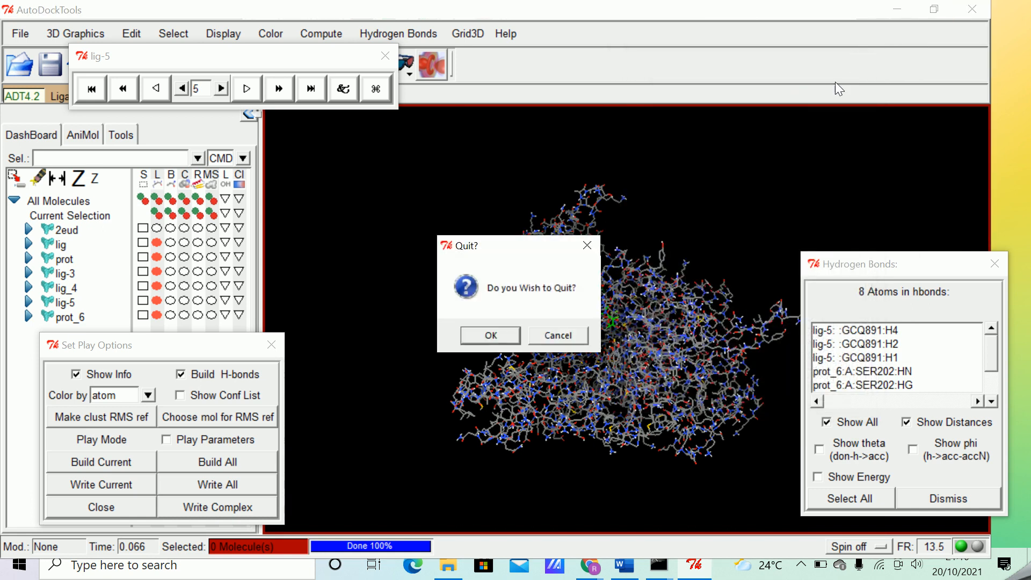
left_click(493, 334)
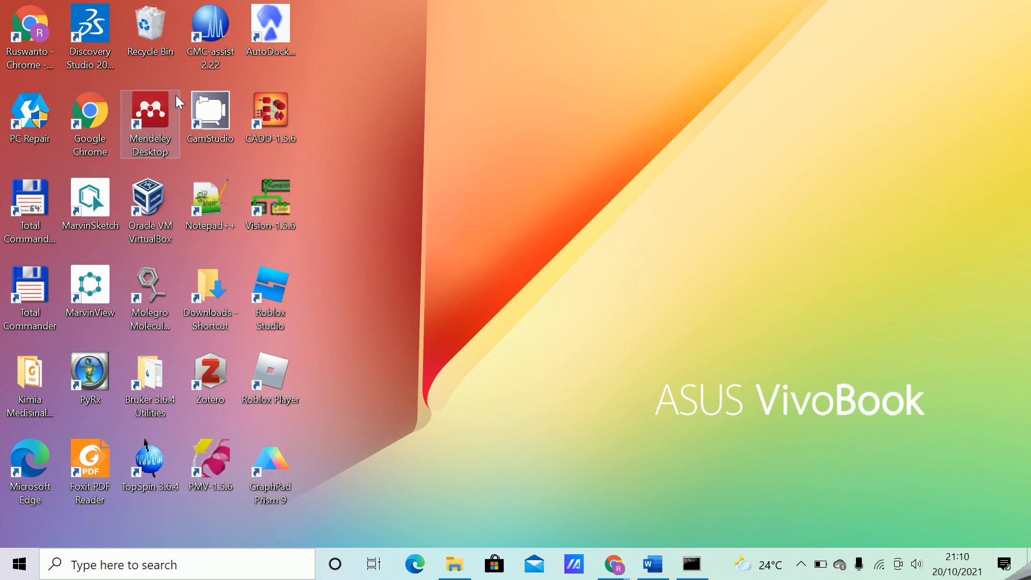
- Start Discovery Studio Visualizer with its setup questions postponed, and place a reduced Latihan folder window over it
left_click(98, 29)
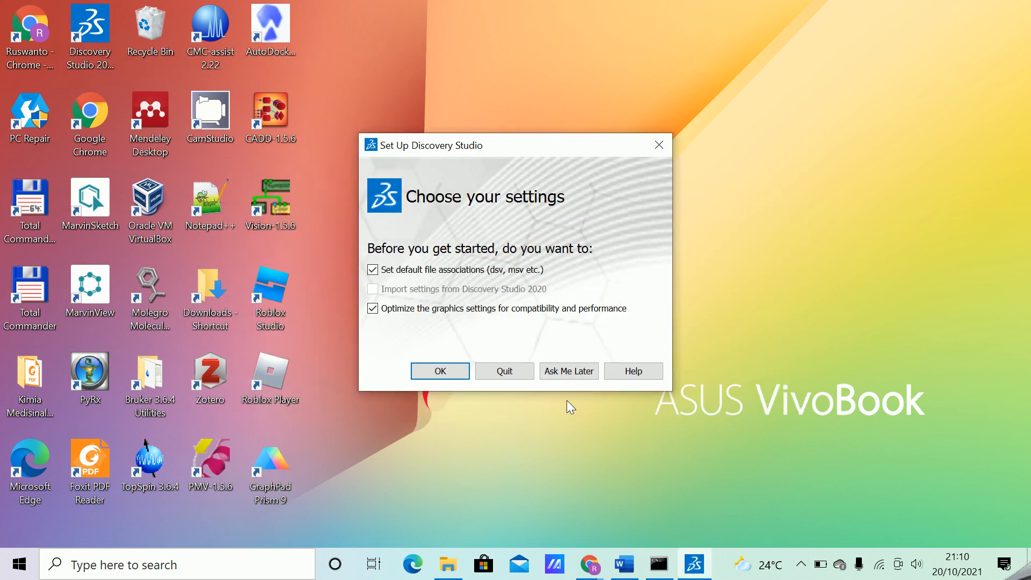
left_click(582, 378)
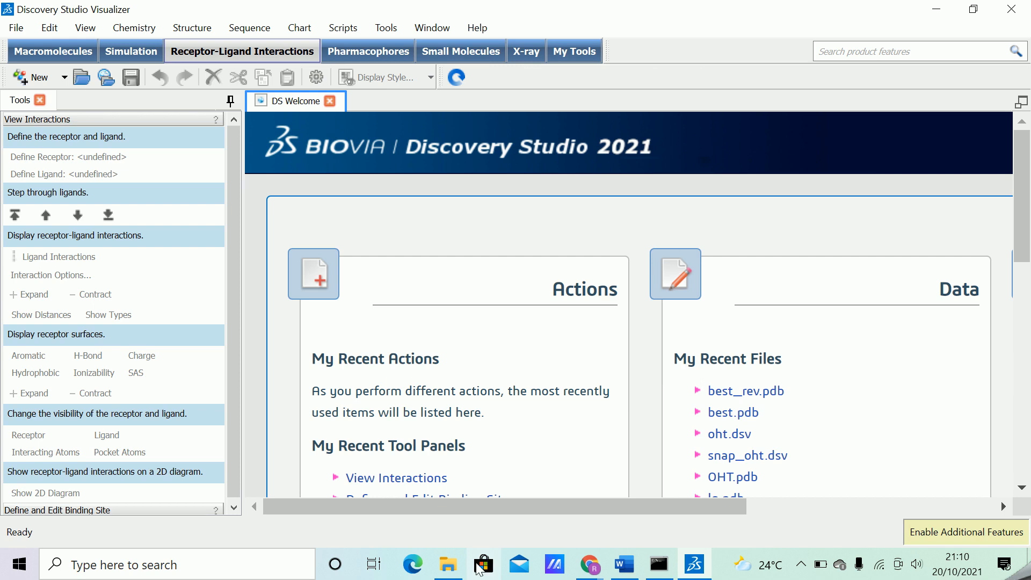
left_click(450, 566)
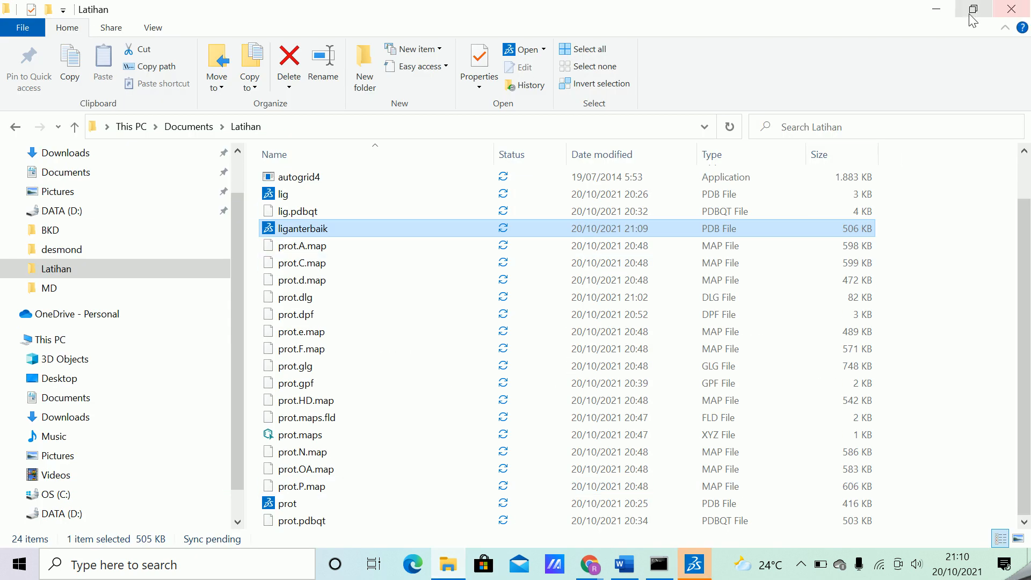
left_click(976, 15)
left_click_drag(620, 21, 676, 67)
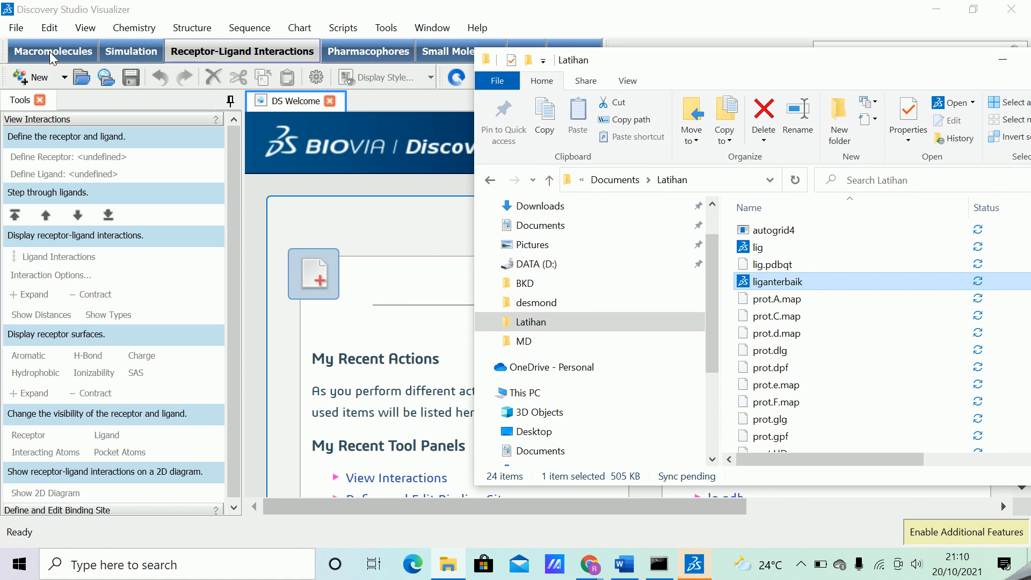
- Create a new molecule window in Discovery Studio and load liganterbaik from the Latihan folder into it
left_click(19, 30)
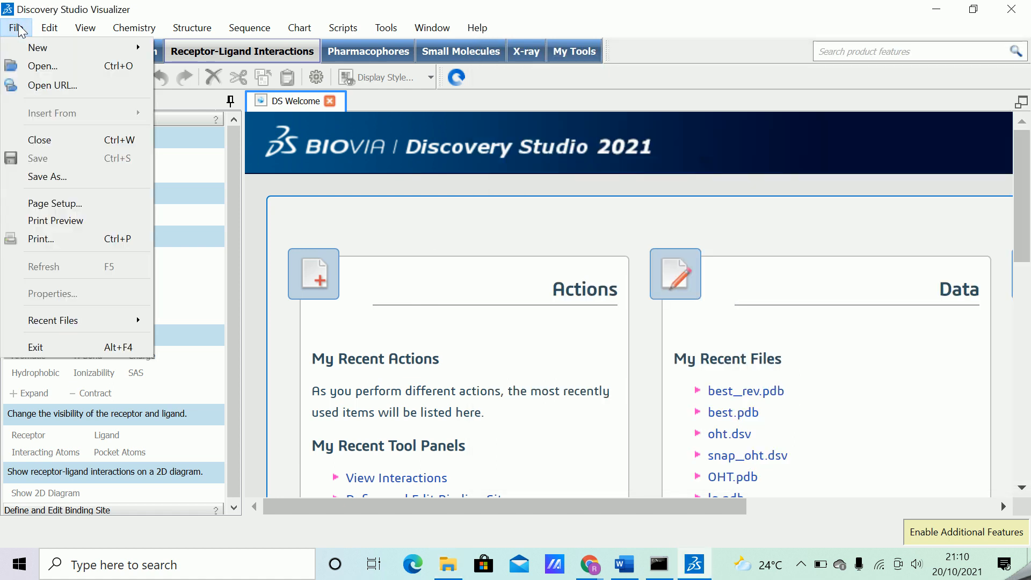
mouse_move(43, 48)
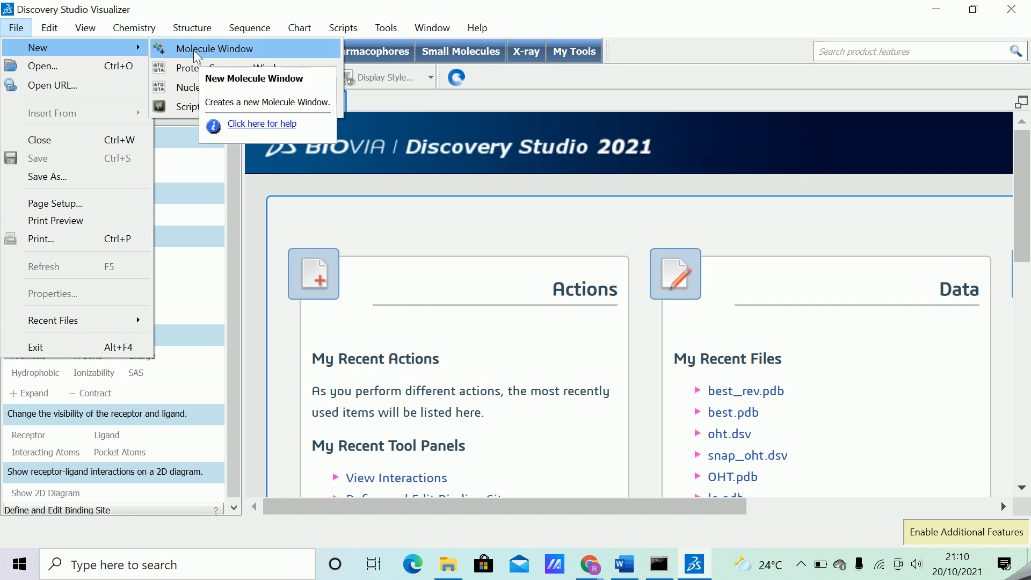
left_click(193, 50)
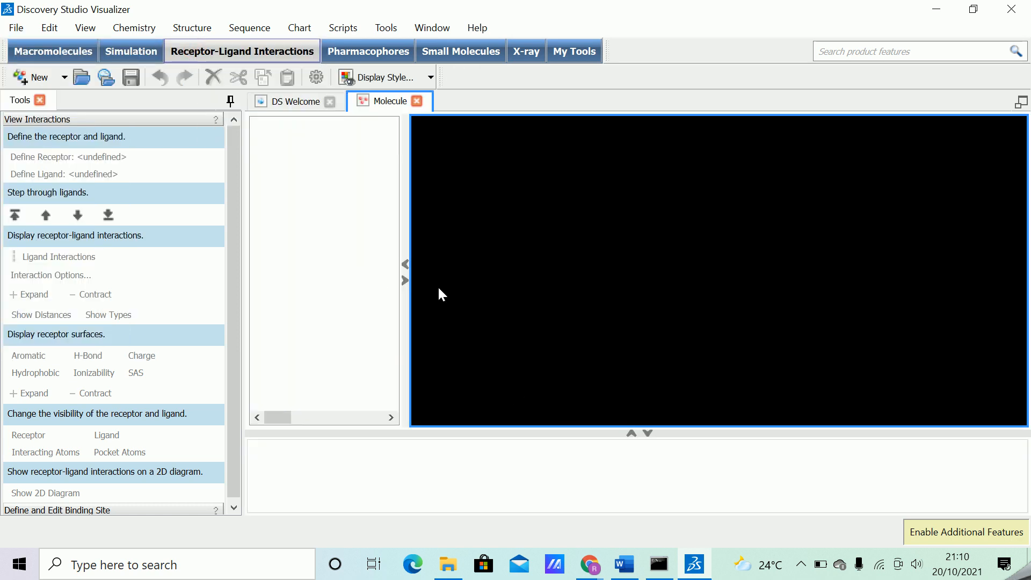
left_click(448, 564)
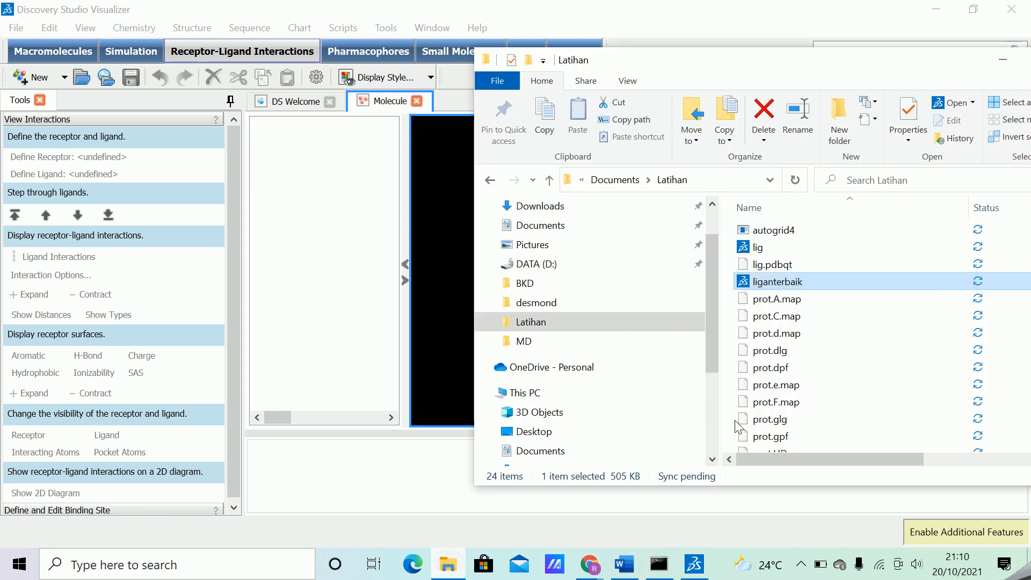
left_click(785, 264)
left_click(789, 282)
left_click_drag(803, 286, 320, 240)
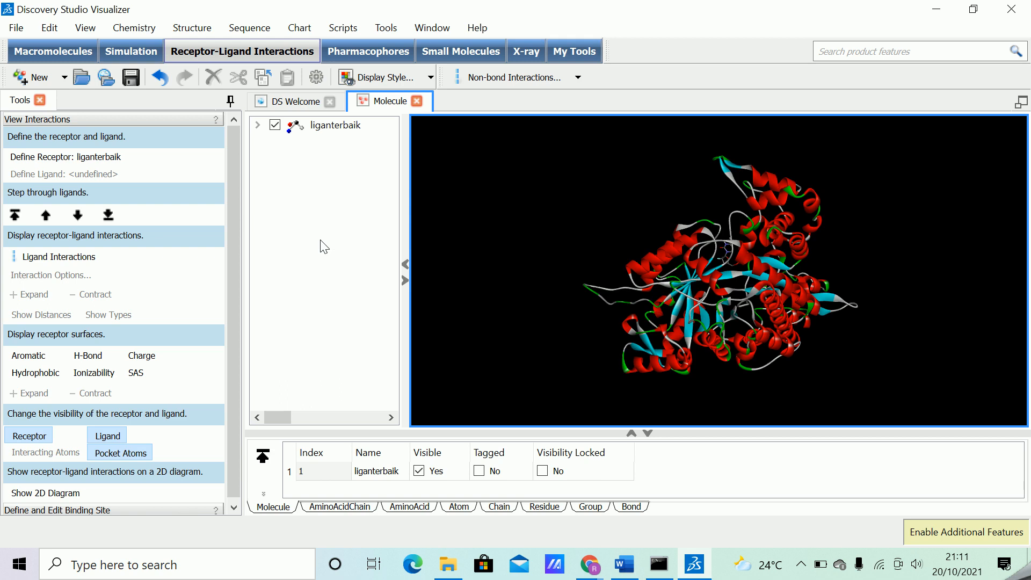
- Hide the data table under the 3D view and inspect the liganterbaik complex from several angles
left_click(648, 433)
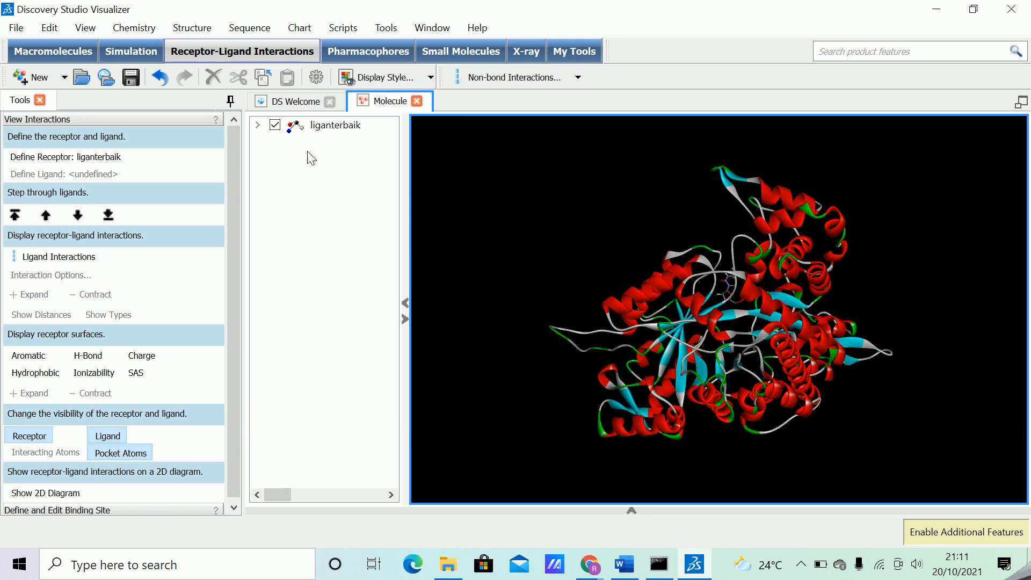
right_click_drag(877, 315, 918, 282)
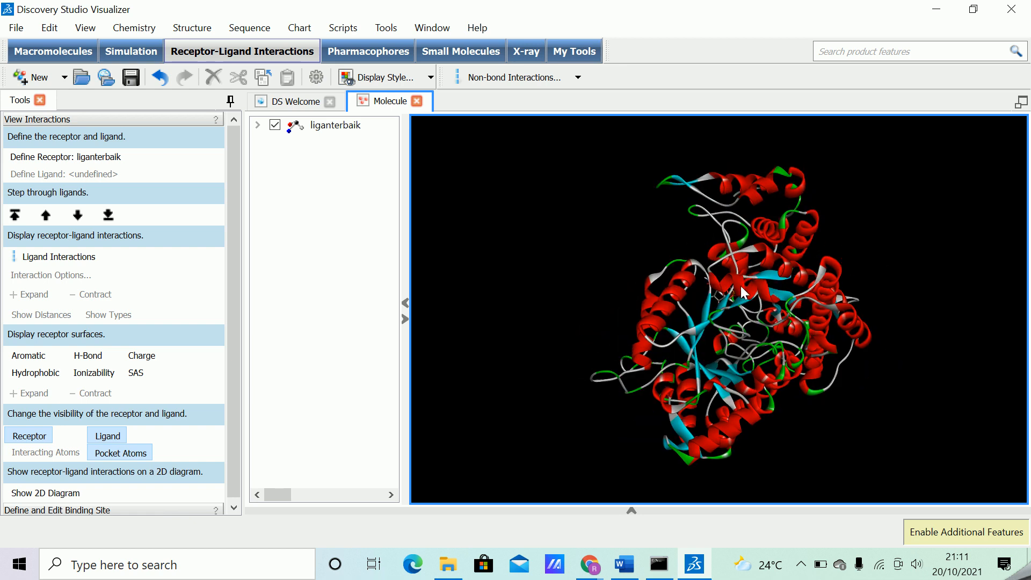
right_click_drag(886, 279, 682, 266)
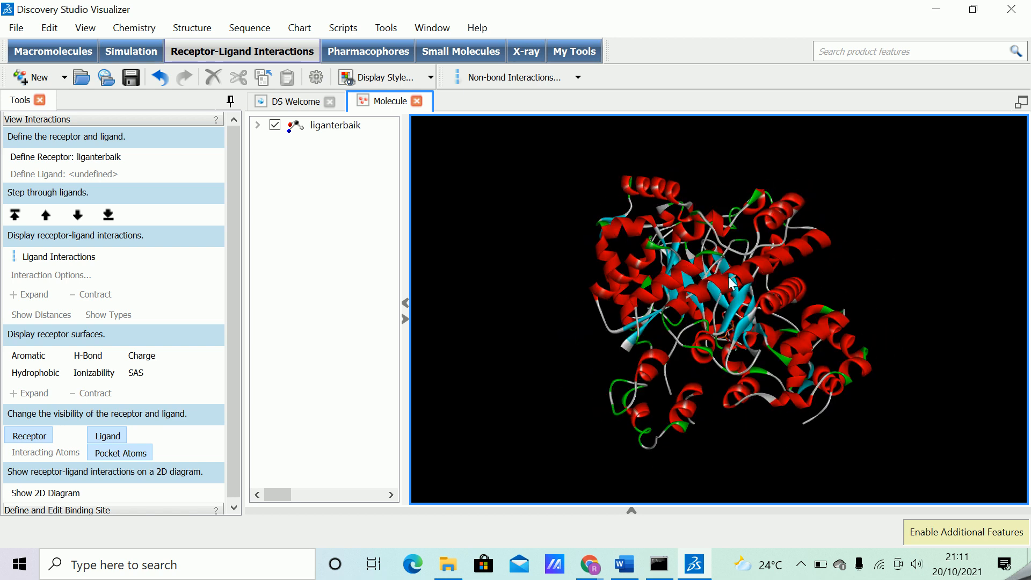
scroll(805, 278, "up", 2)
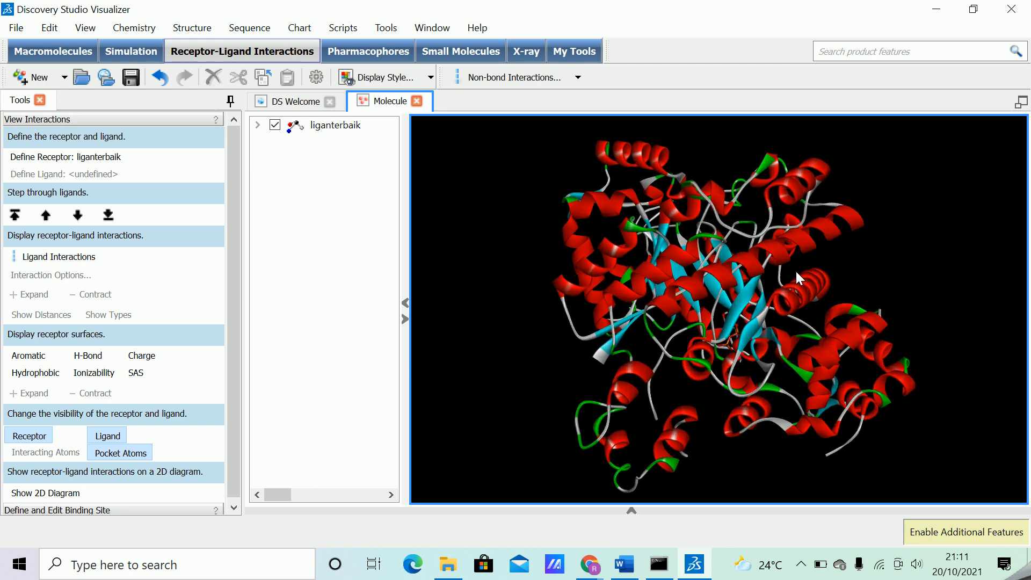
right_click_drag(865, 249, 767, 289)
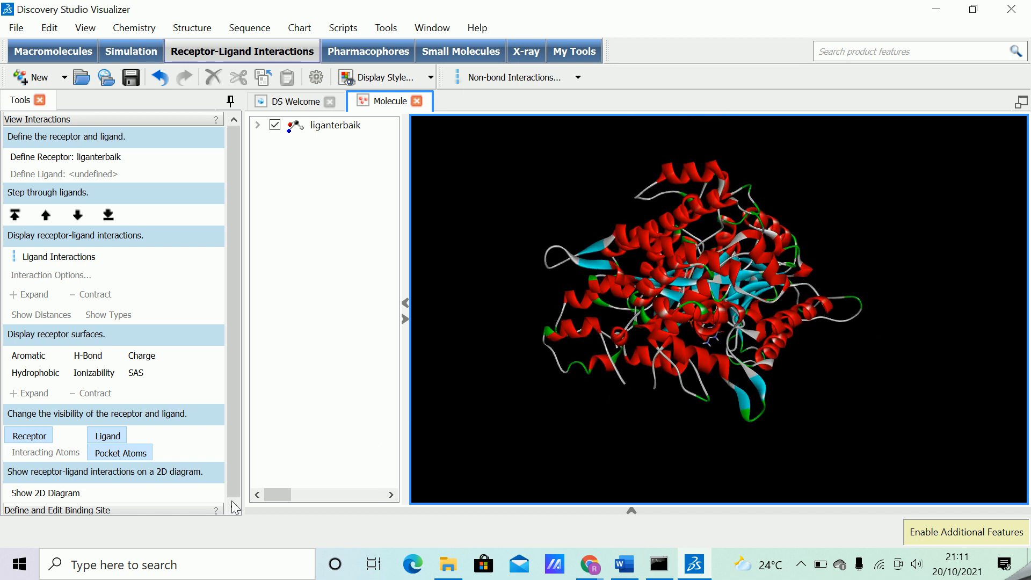
- Generate the 2D diagram of the receptor-ligand interactions and show it in its own maximized window
left_click_drag(233, 458, 232, 474)
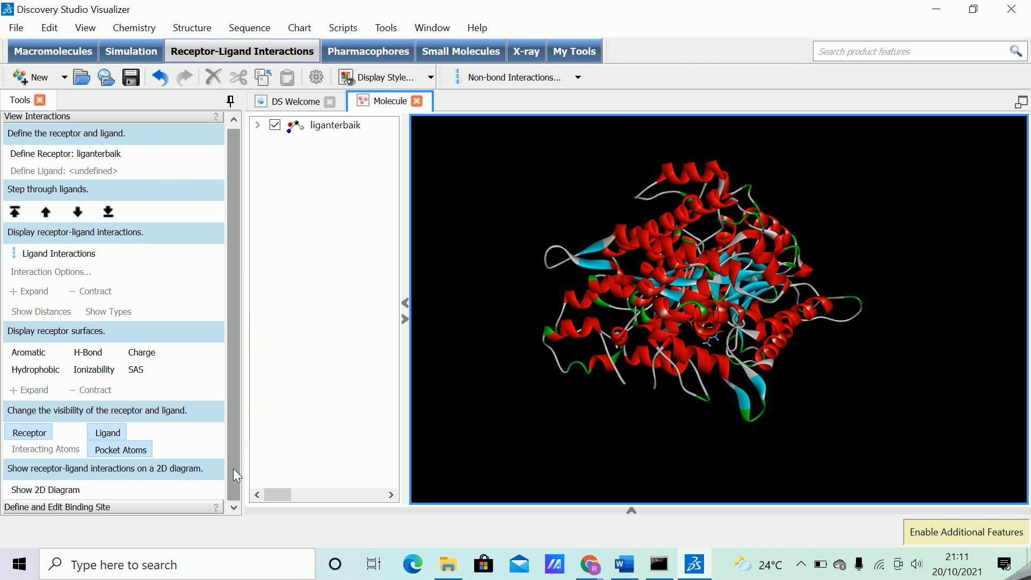
left_click(45, 490)
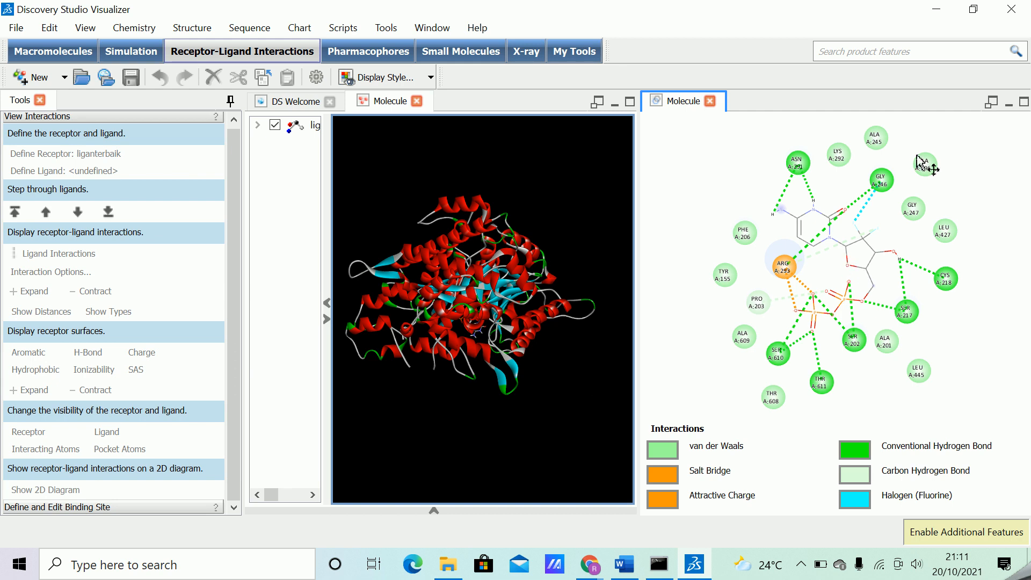
left_click(993, 105)
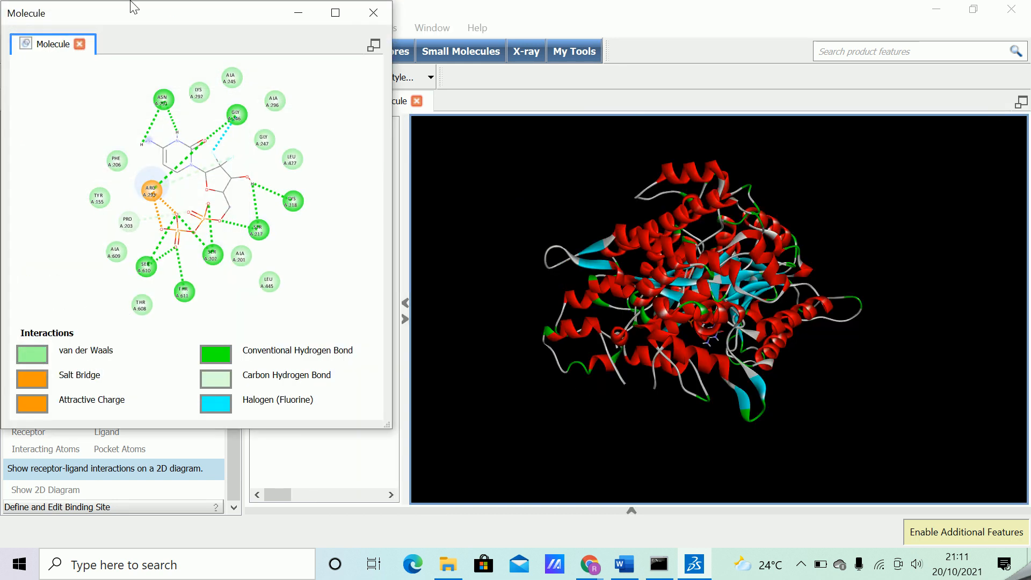
left_click(336, 13)
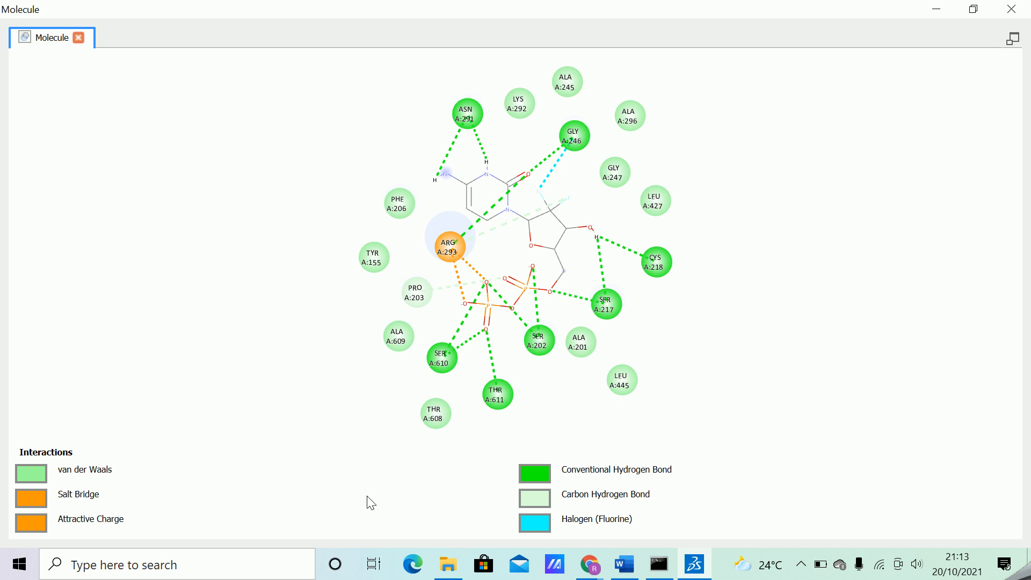
- Start Snipping Tool and capture the 2D interaction diagram together with its Interactions legend
left_click(240, 559)
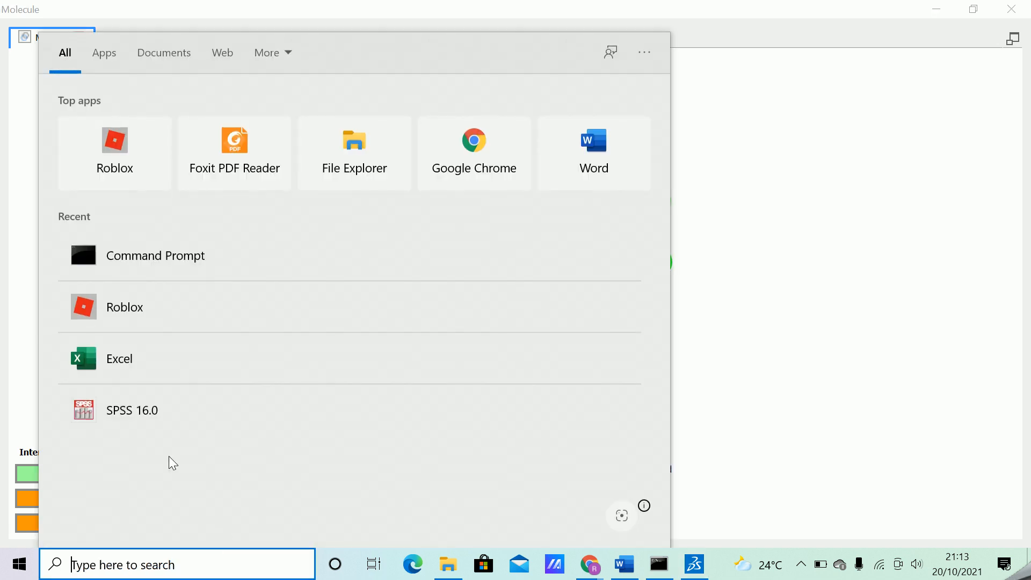
type("sn")
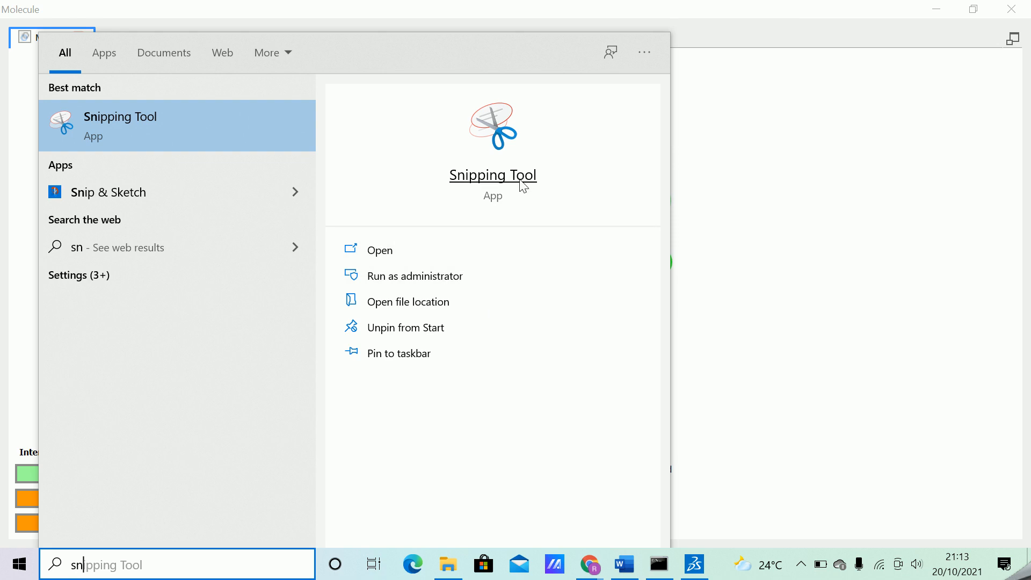
left_click(523, 185)
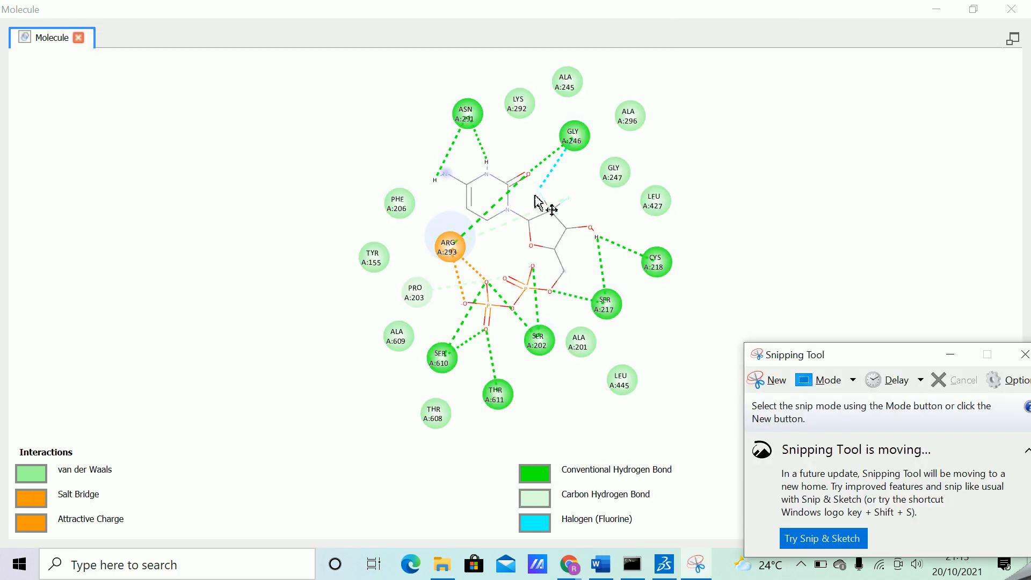
left_click(764, 383)
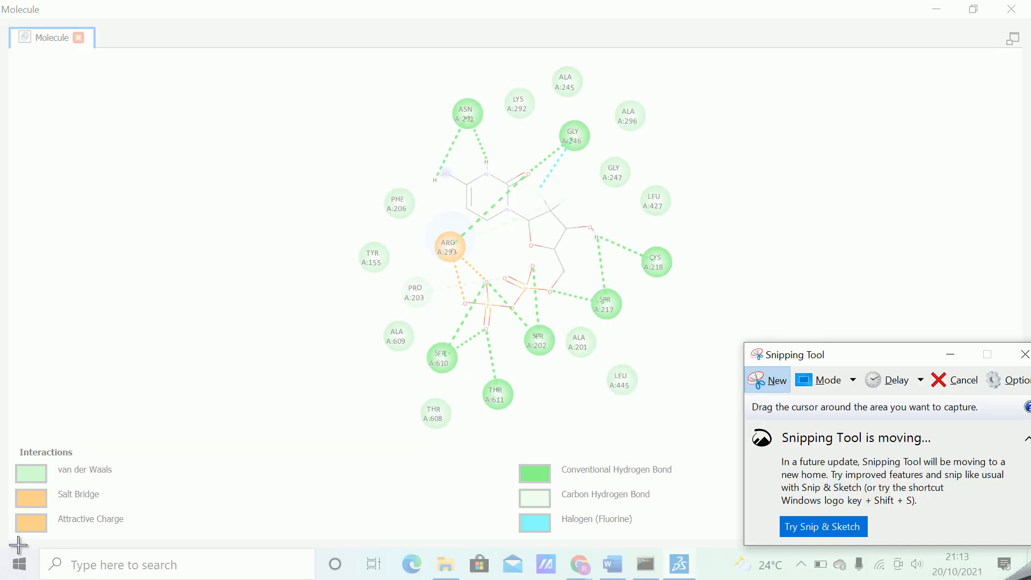
left_click_drag(7, 538, 710, 58)
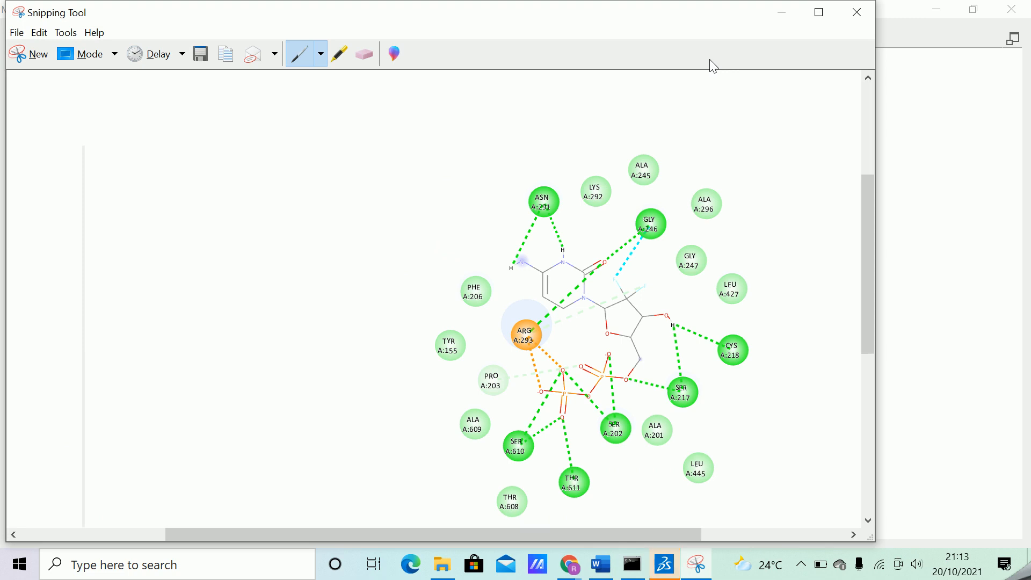
- Close Snipping Tool without saving the 2D diagram snip, and close the maximized 2D diagram window
left_click(17, 33)
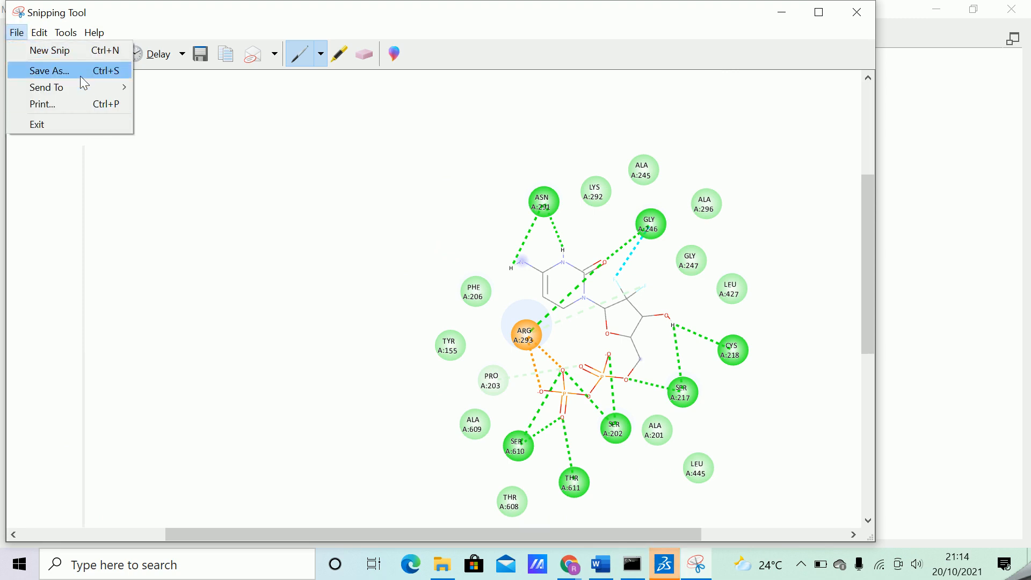
left_click(857, 12)
left_click(857, 11)
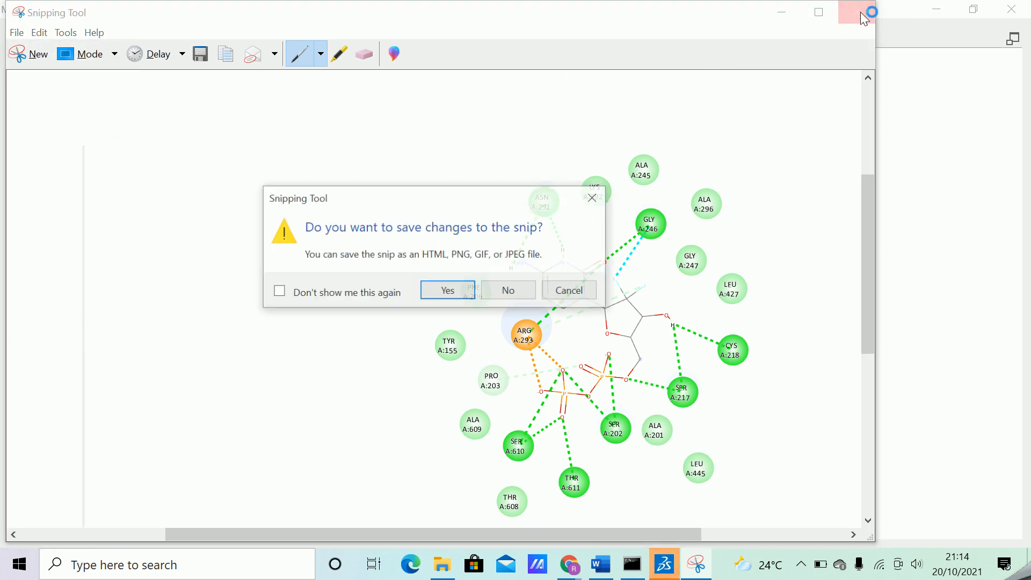
left_click(461, 290)
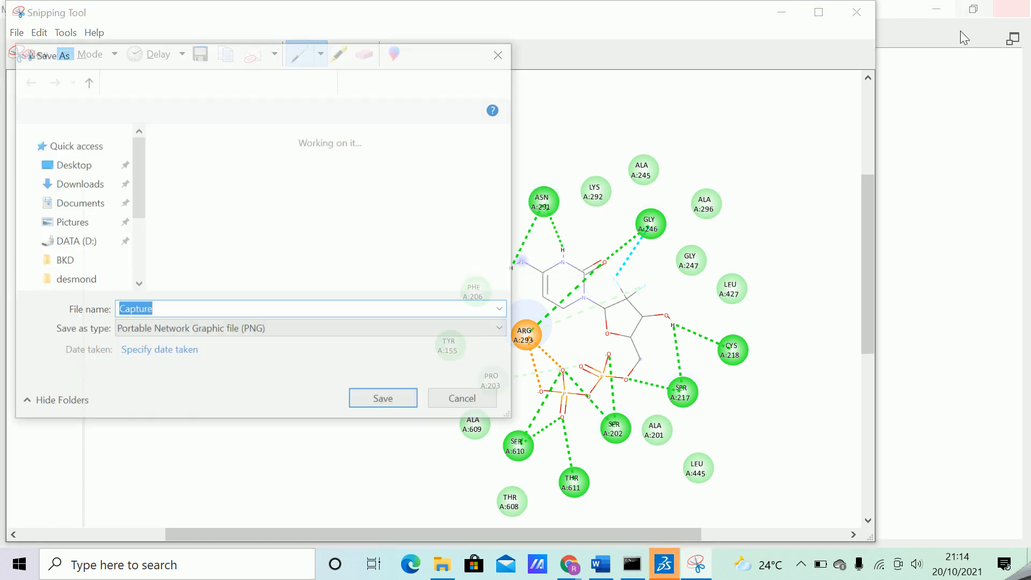
left_click(465, 401)
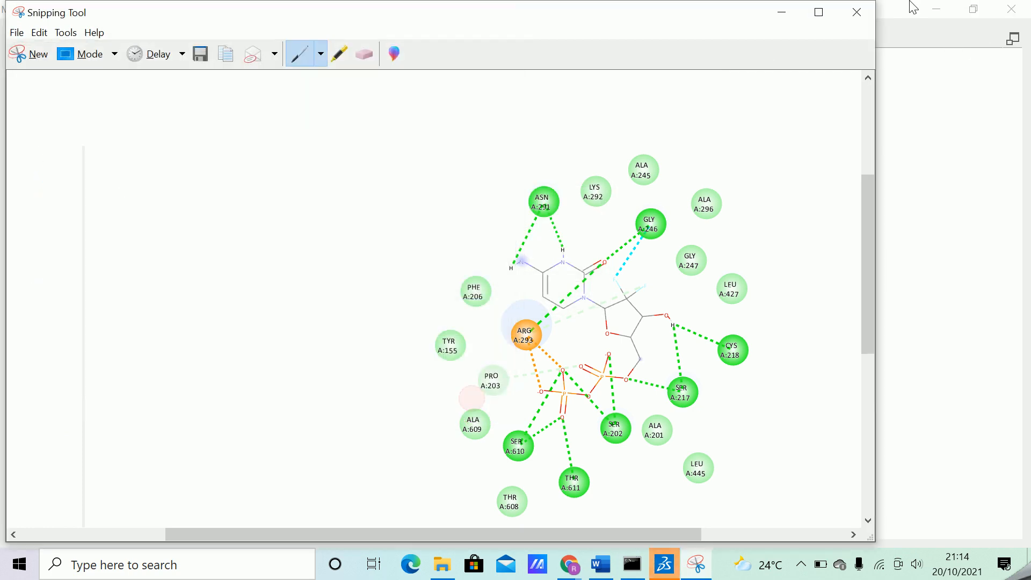
left_click(857, 12)
left_click(489, 291)
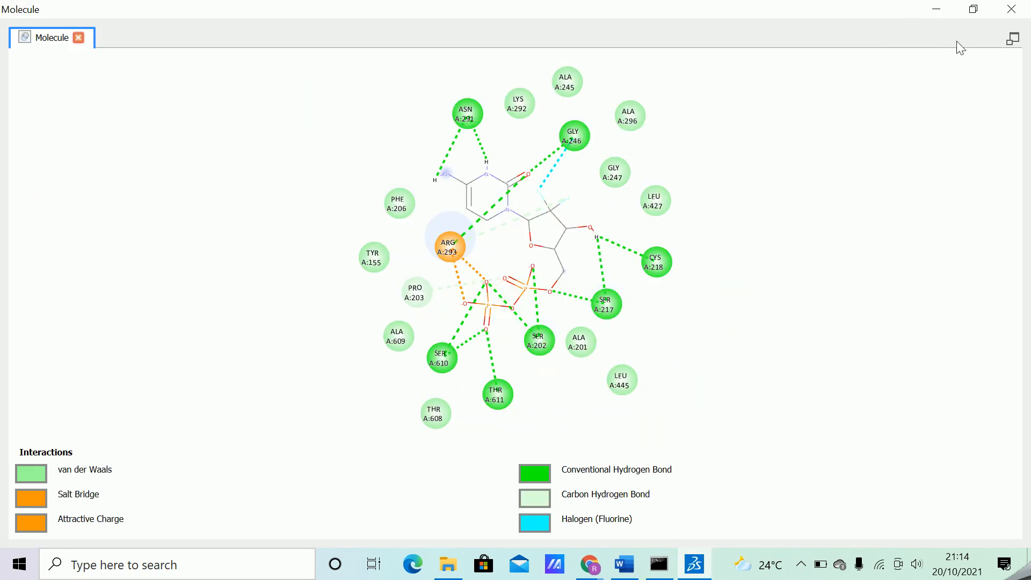
left_click(1011, 10)
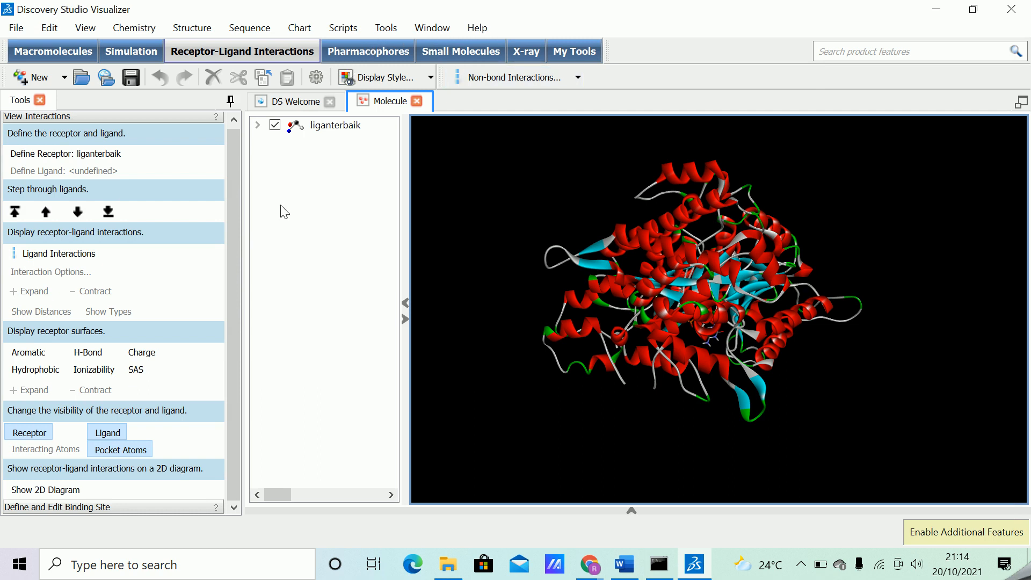
- Display the ligand interactions of liganterbaik in the 3D view and fit all interacting residues in sight
left_click(63, 256)
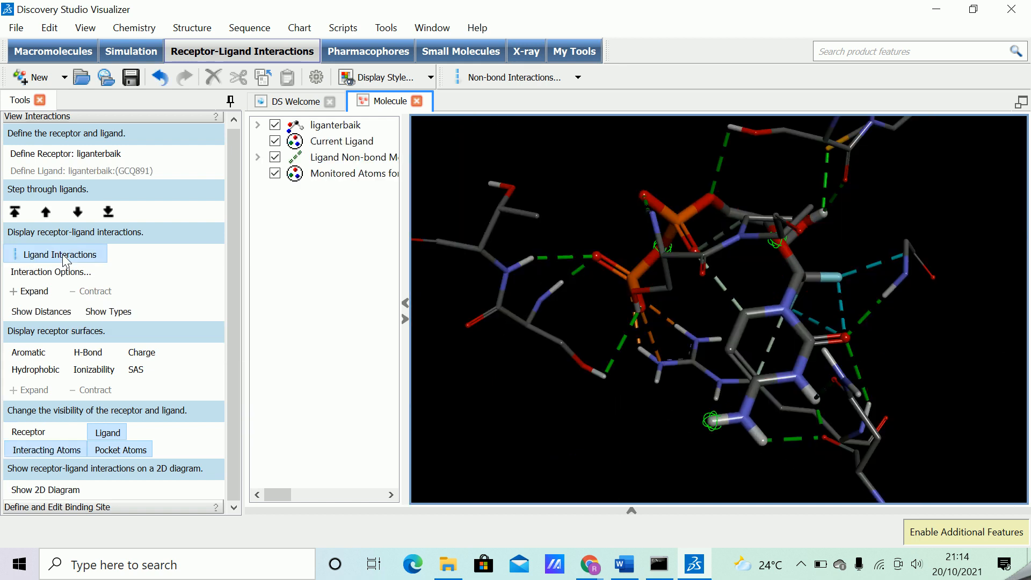
left_click(897, 231)
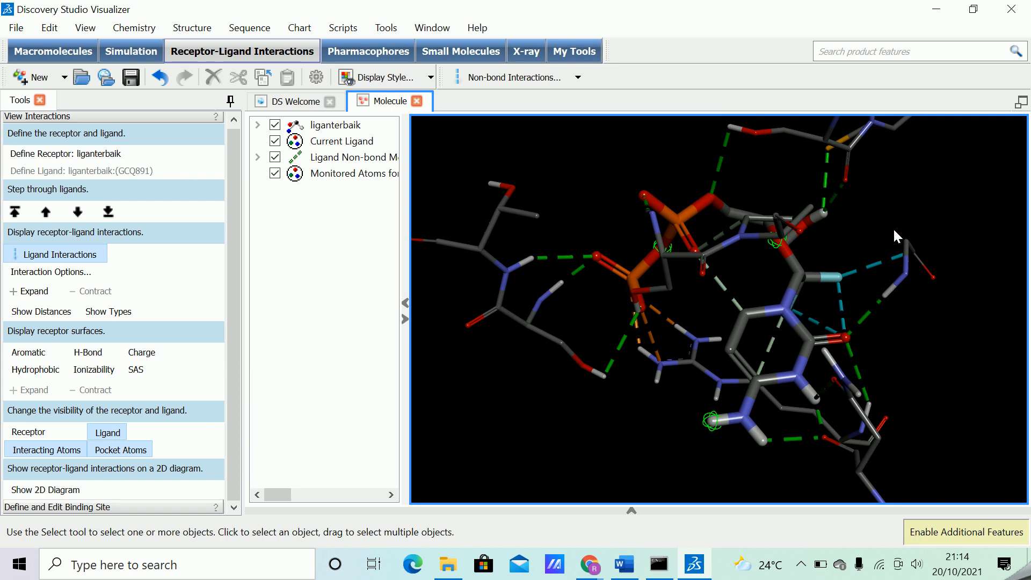
scroll(893, 229, "up", 2)
scroll(892, 225, "down", 3)
scroll(892, 226, "down", 1)
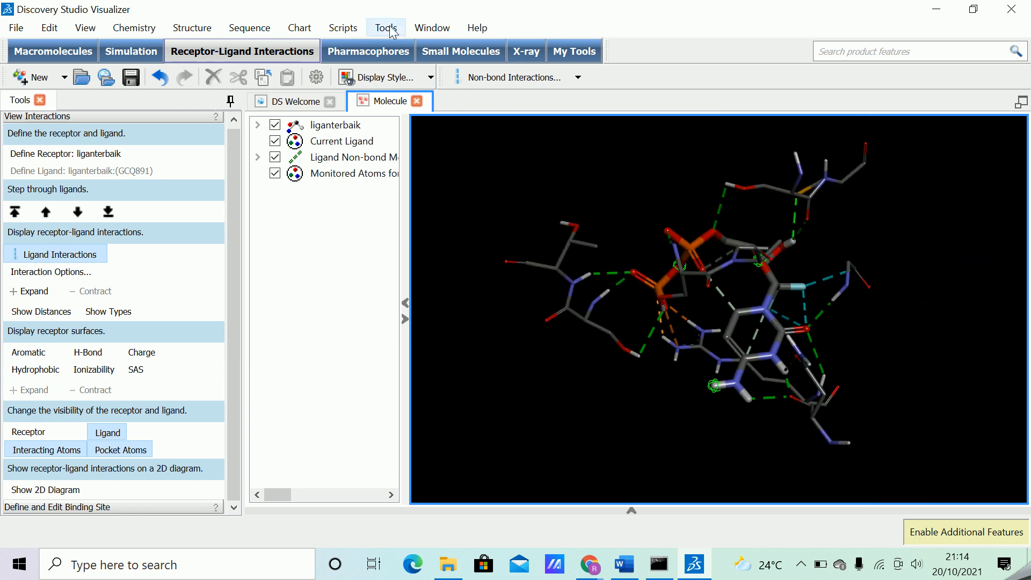
- Run the Publication Quality visualization script on the 3D interaction view
left_click(346, 30)
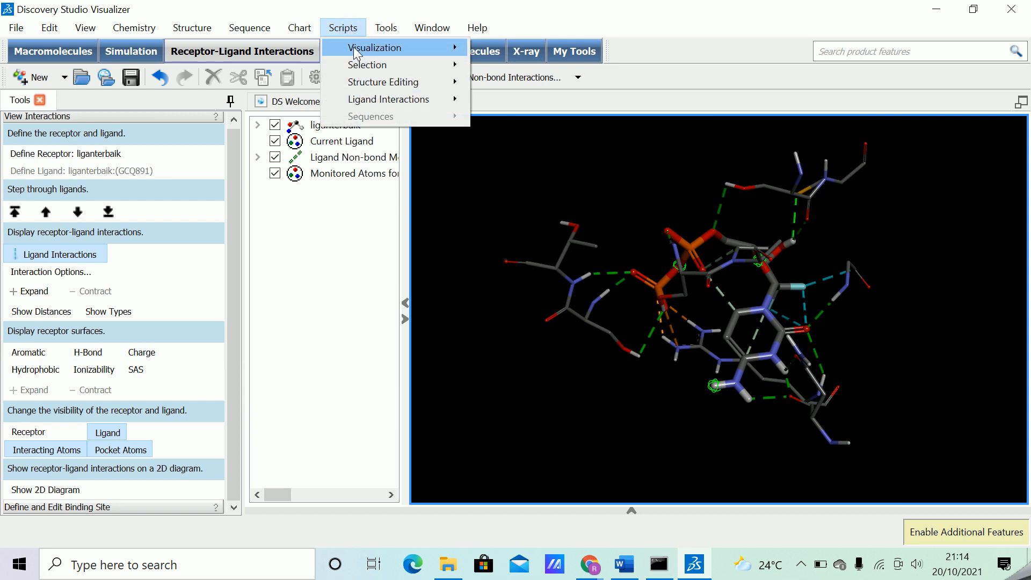
mouse_move(357, 52)
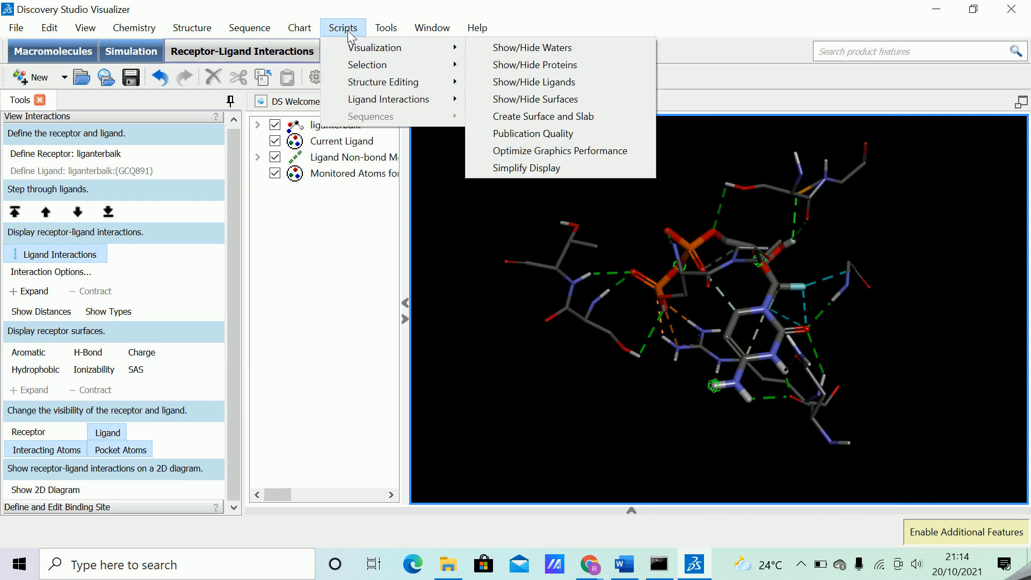
left_click(546, 133)
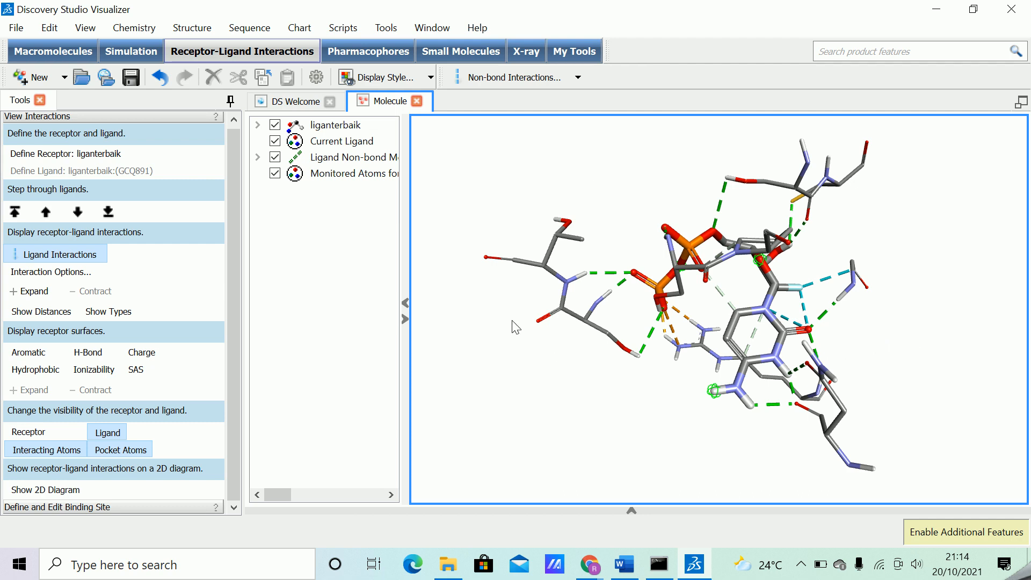
left_click(466, 279)
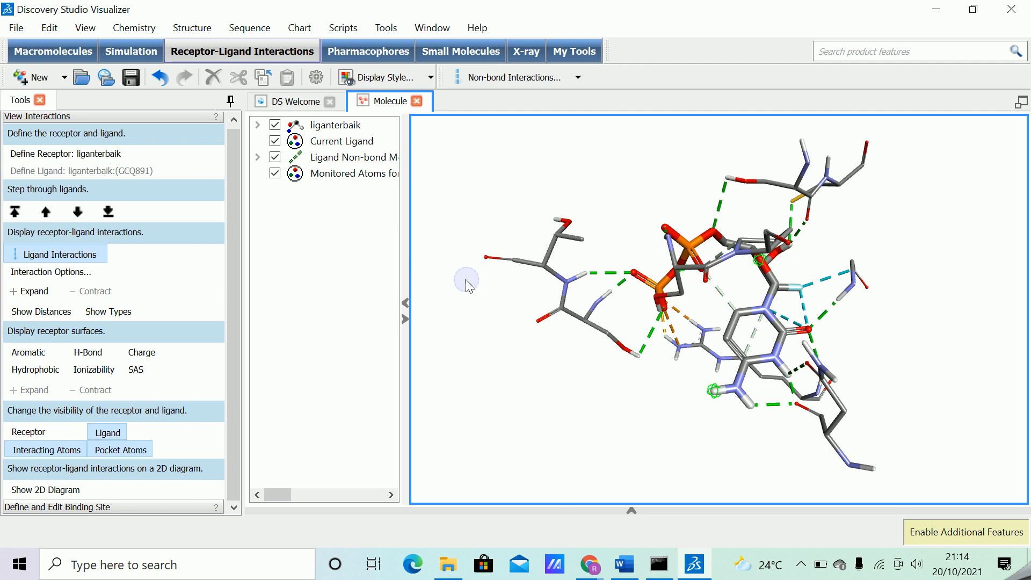
- Label the residues in the 3D view by name, using black (#000000) Arial text at size 10
right_click(500, 294)
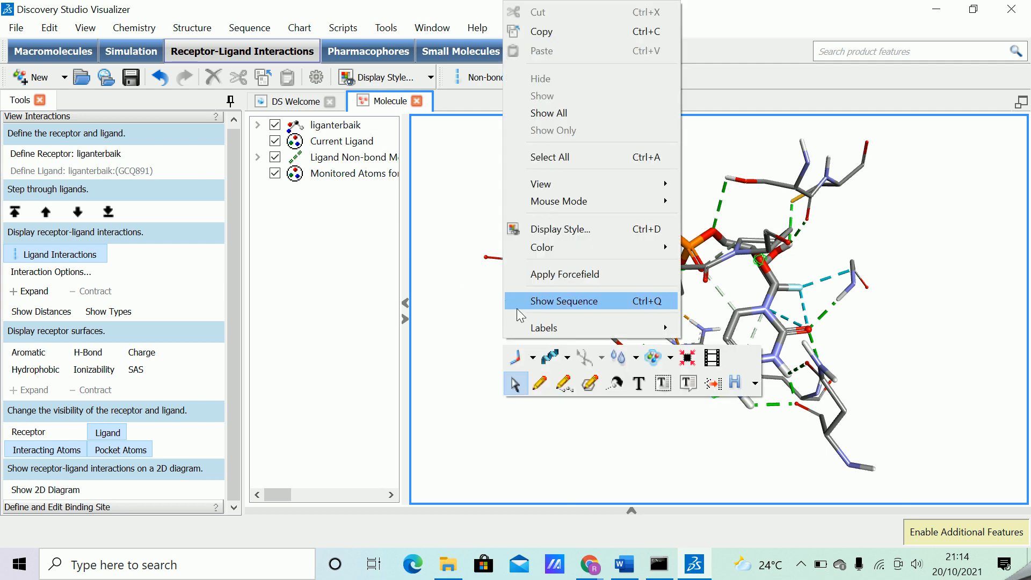
mouse_move(571, 326)
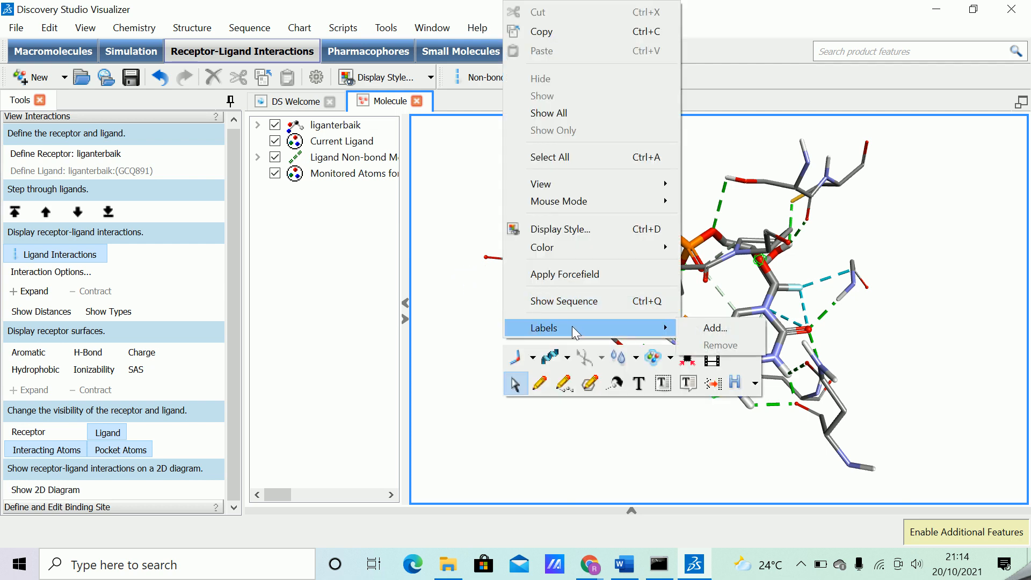
left_click(741, 331)
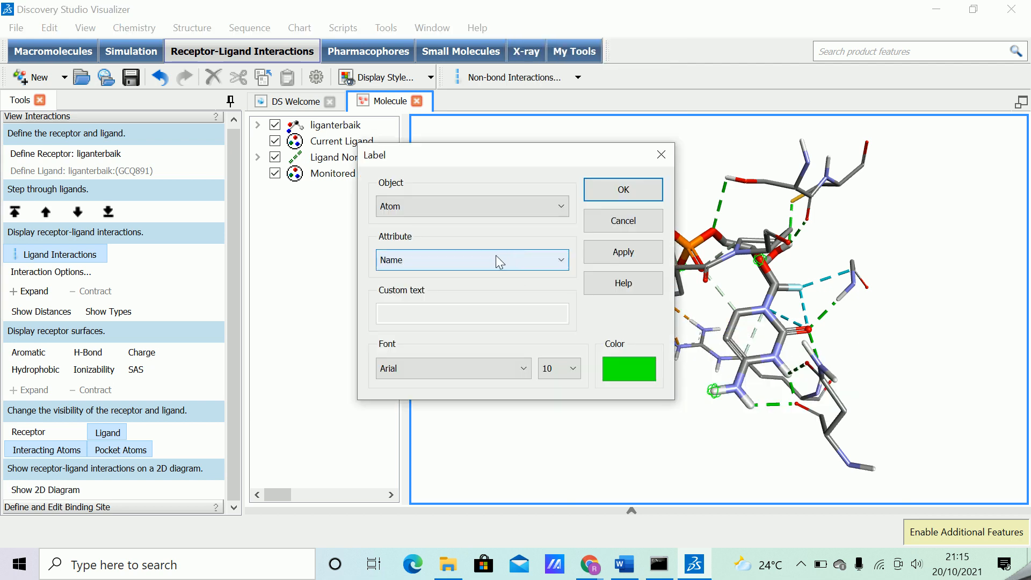
left_click(553, 207)
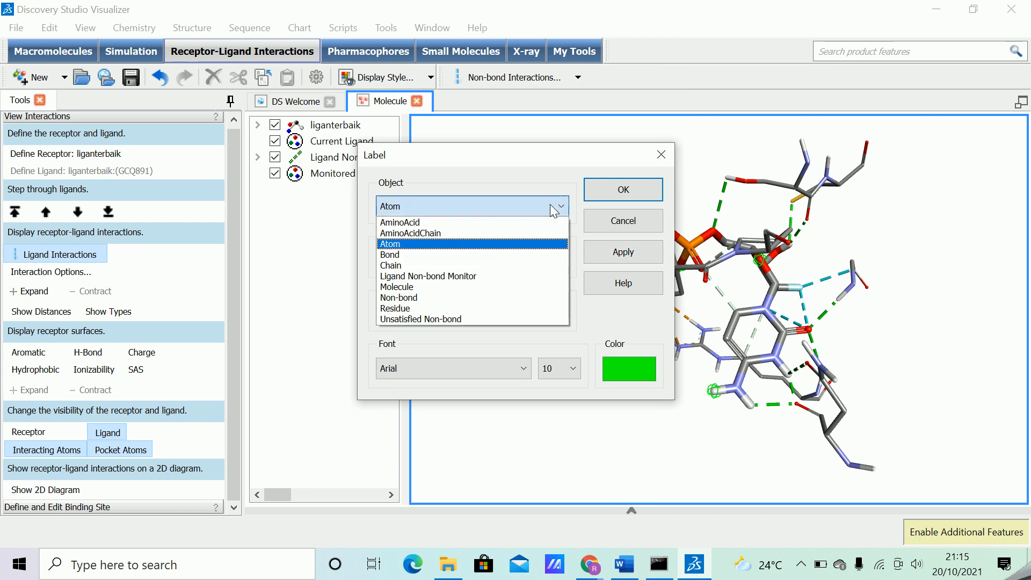
left_click(421, 308)
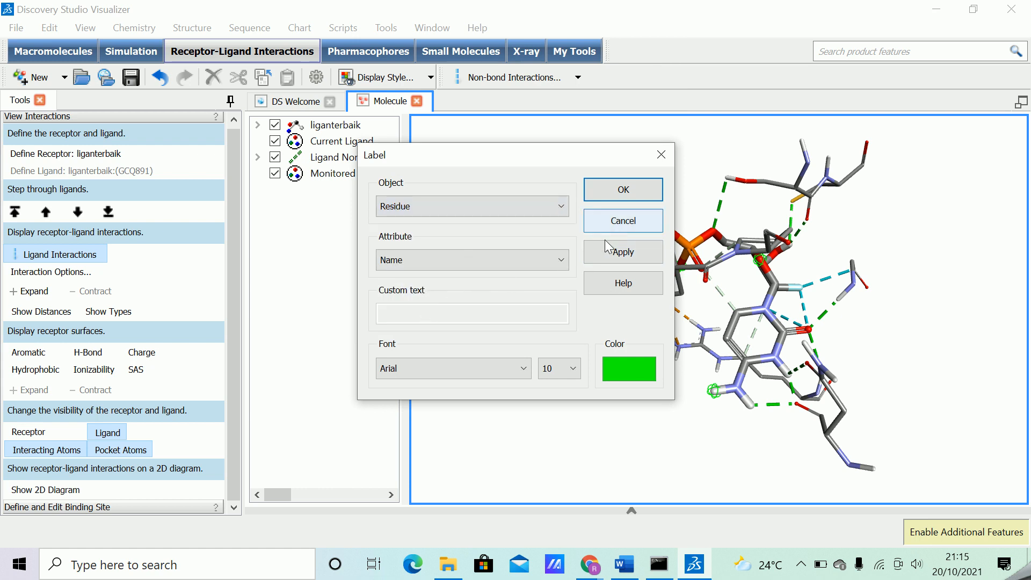
left_click(630, 375)
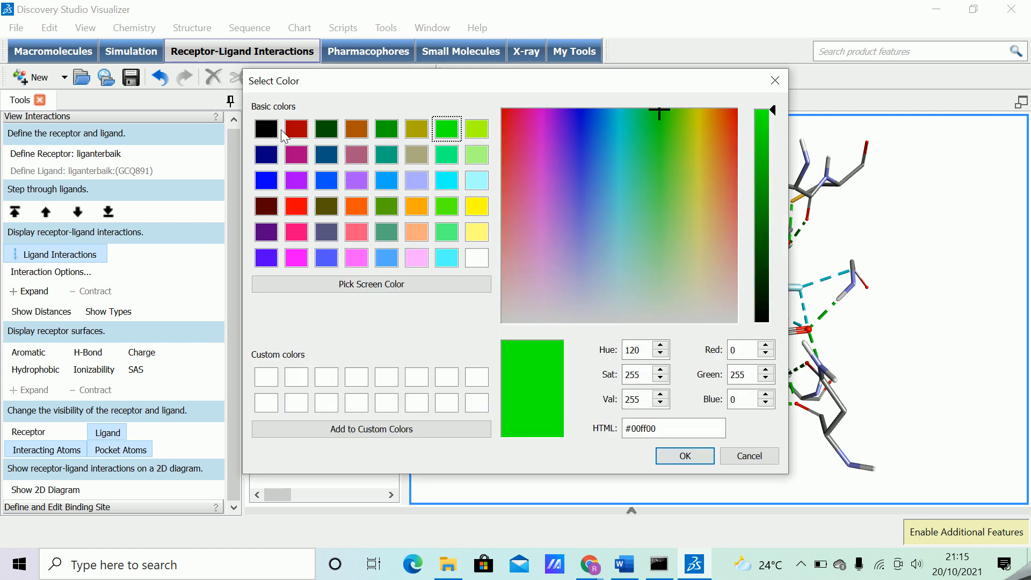
left_click(266, 129)
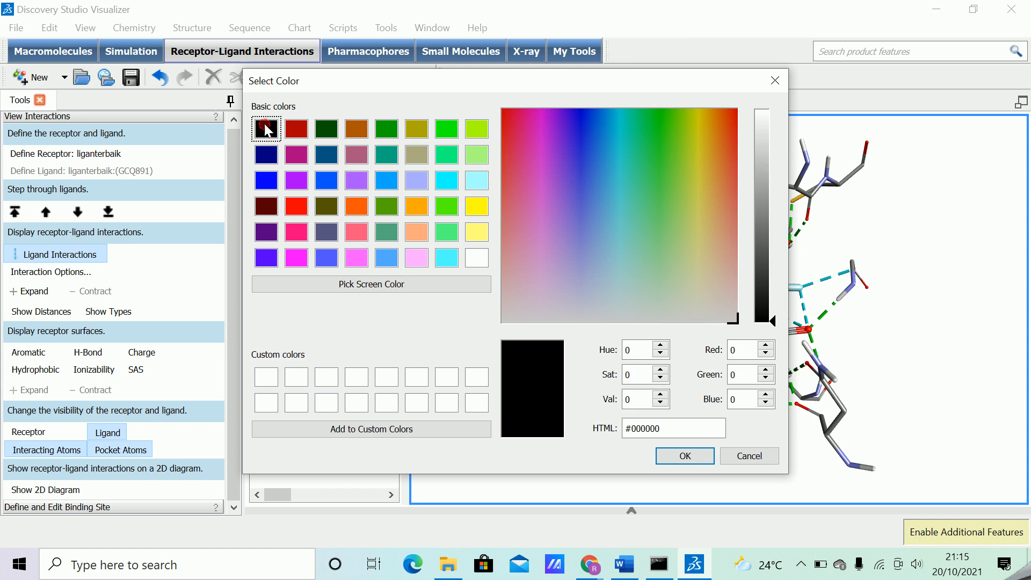
left_click(683, 457)
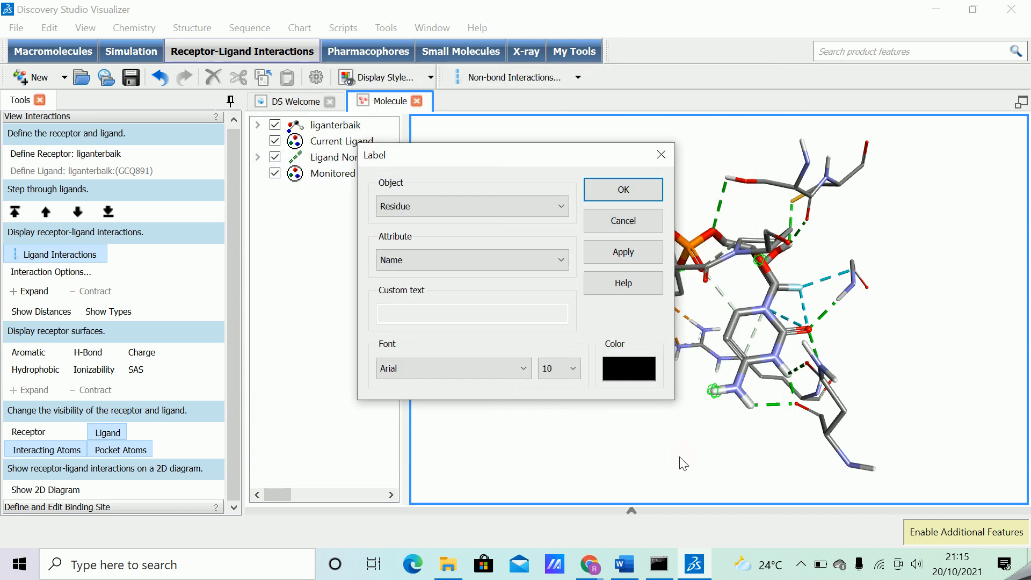
left_click(623, 257)
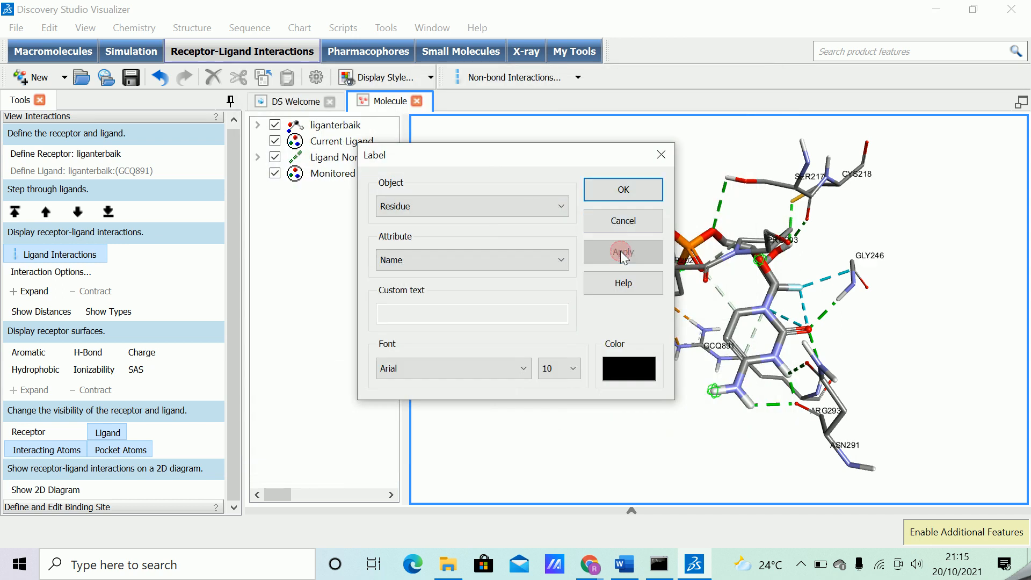
left_click(626, 191)
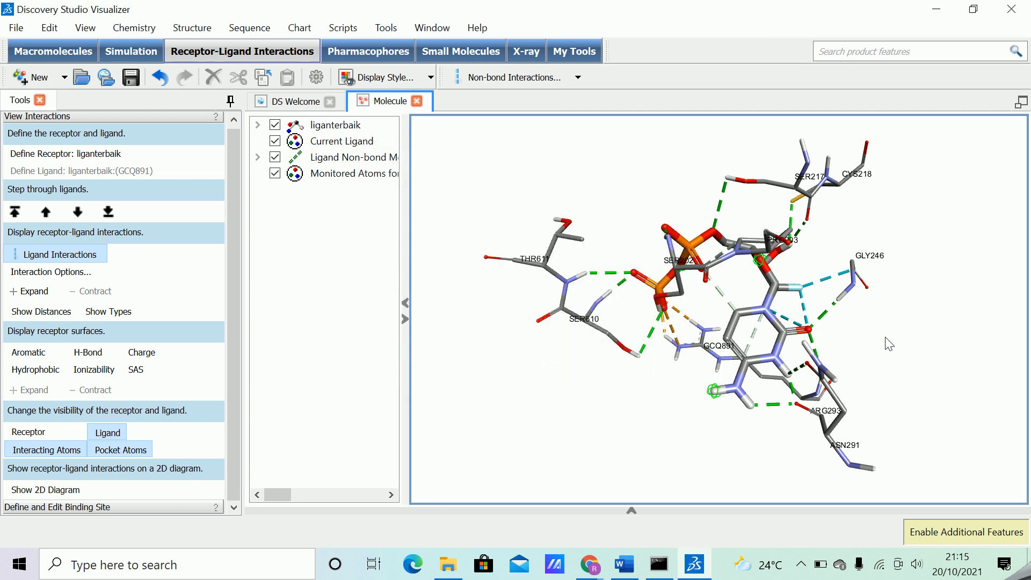
- Hide the object hierarchy beside the 3D view and rotate the labelled complex to spread out its residues
left_click_drag(889, 344, 810, 322)
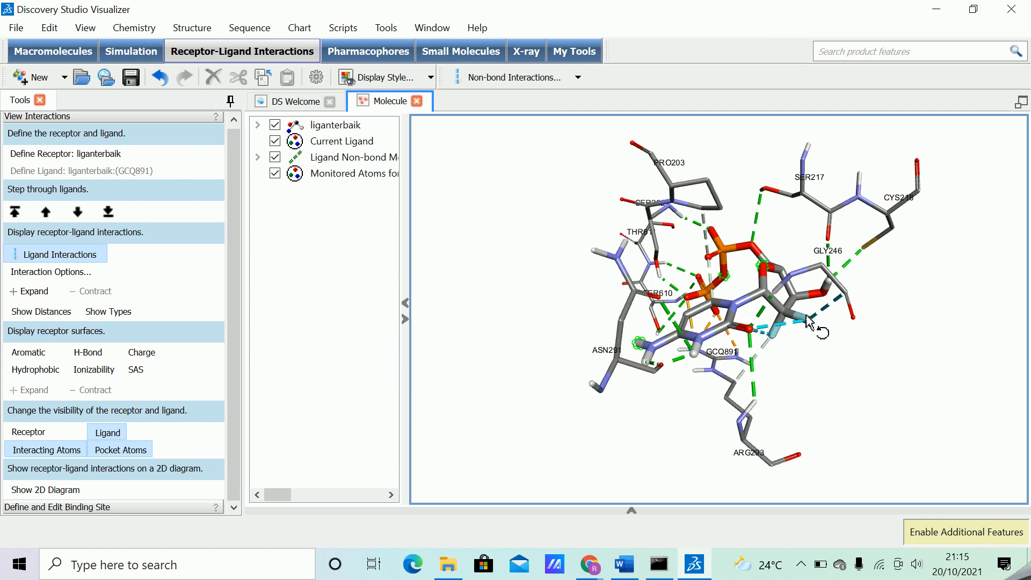
left_click(405, 303)
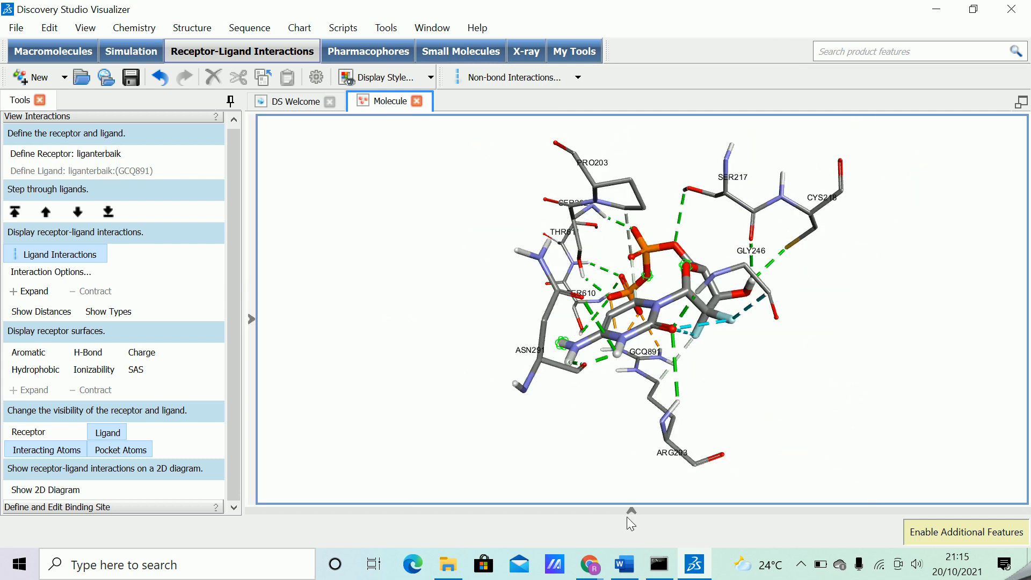
left_click_drag(784, 384, 783, 429)
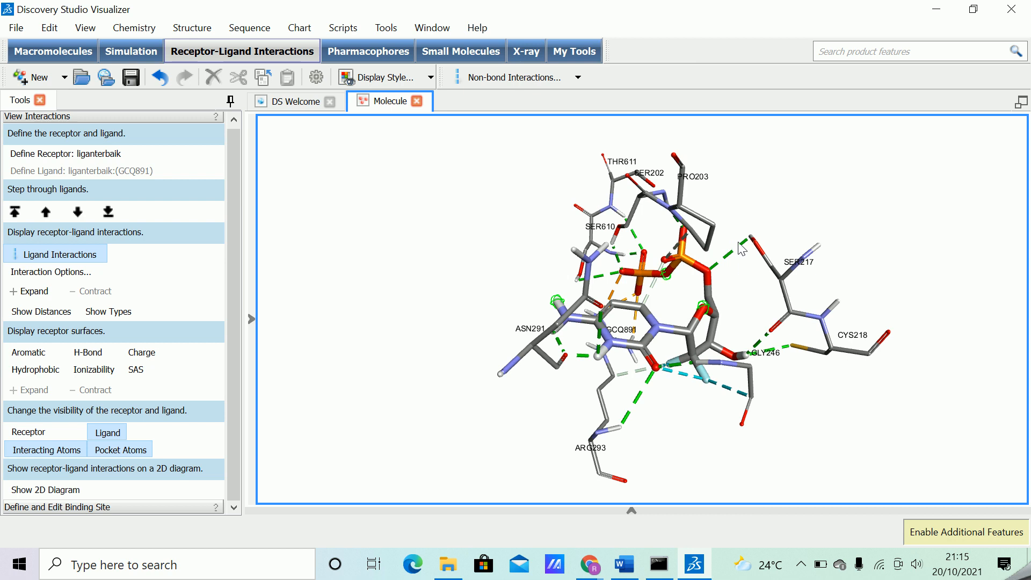
mouse_move(759, 281)
left_mouse_down()
mouse_move(771, 278)
mouse_move(732, 285)
mouse_move(766, 322)
mouse_move(783, 290)
mouse_move(800, 292)
mouse_move(750, 287)
left_mouse_up()
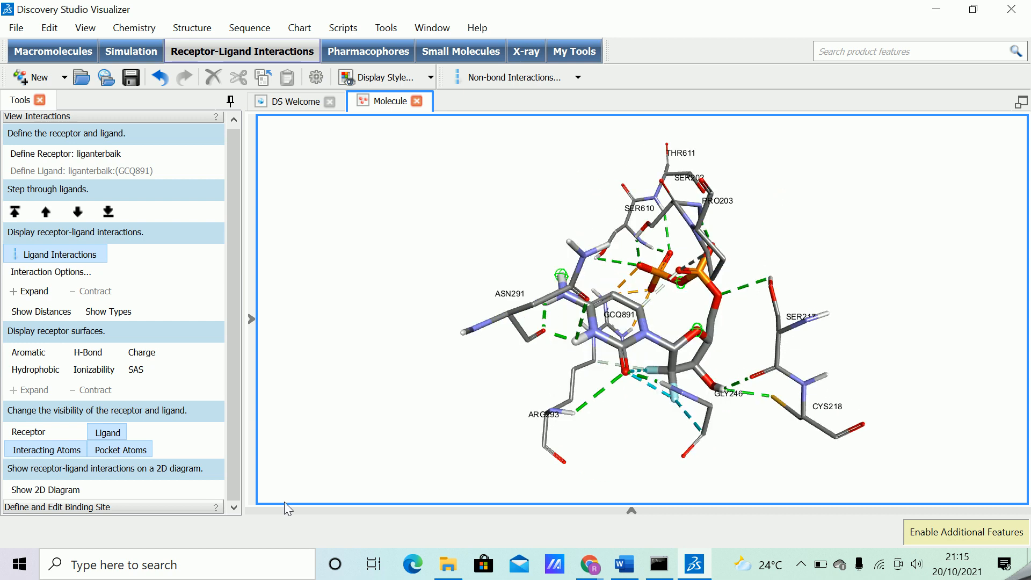
- Capture the labelled 3D receptor-ligand interactions with Snipping Tool and close the tool
left_click(188, 565)
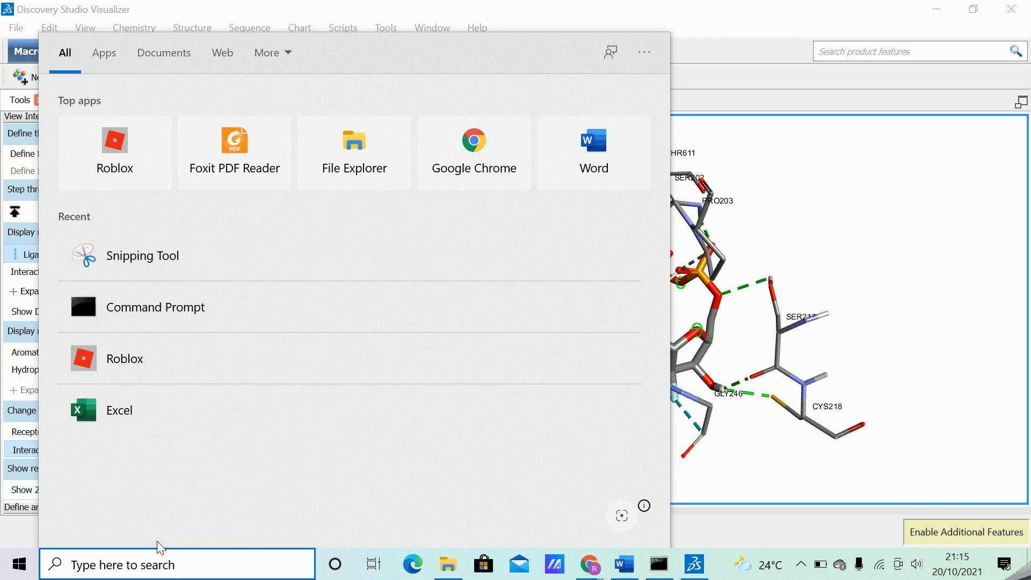
type("sn")
left_click(531, 177)
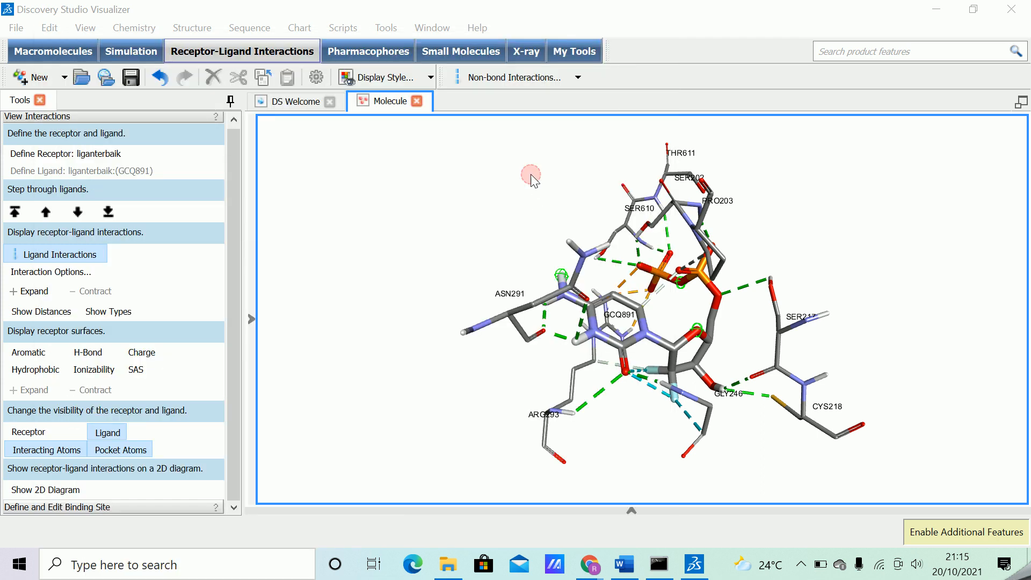
left_click(767, 380)
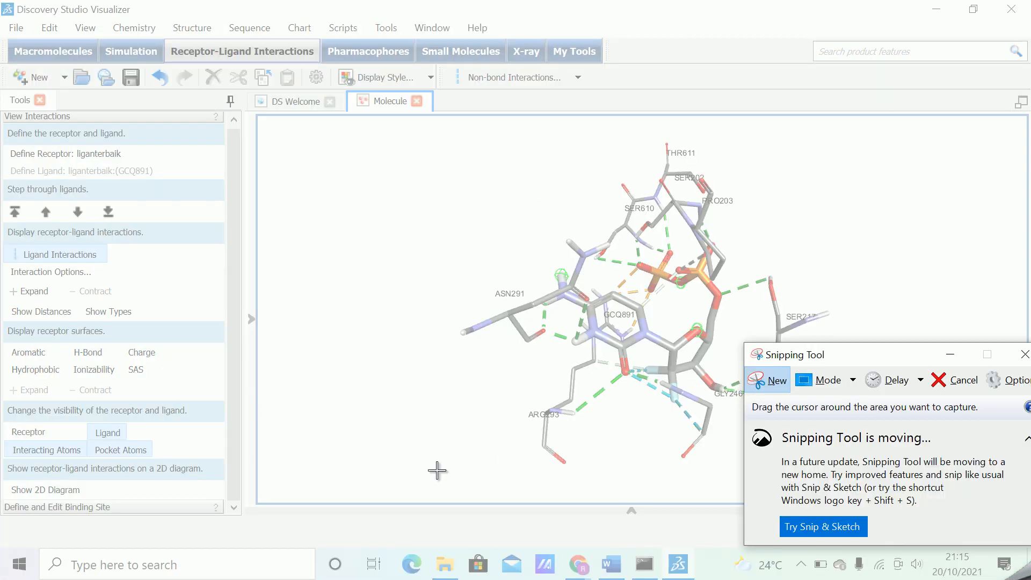
left_click_drag(431, 478, 885, 131)
left_click(957, 20)
left_click(732, 291)
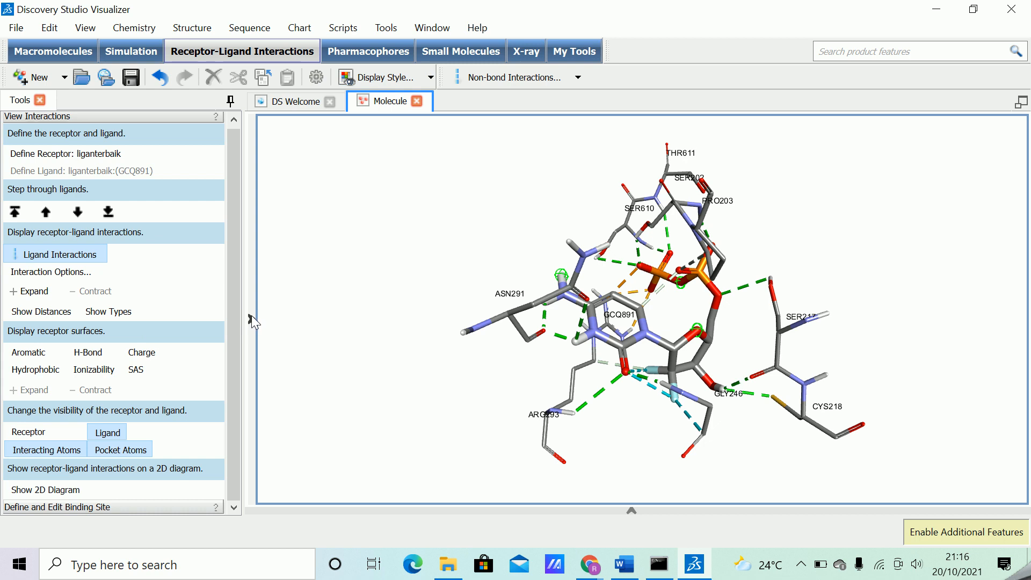
- Set the protein display style to Solid ribbon, coloured by Secondary Type, and apply it to the 3D view
left_click(391, 78)
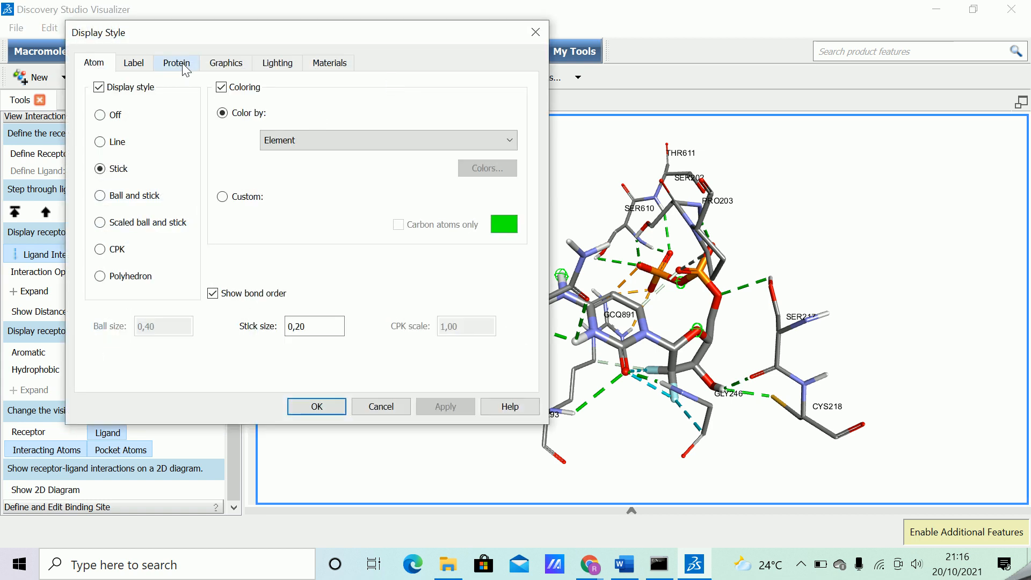
left_click(184, 65)
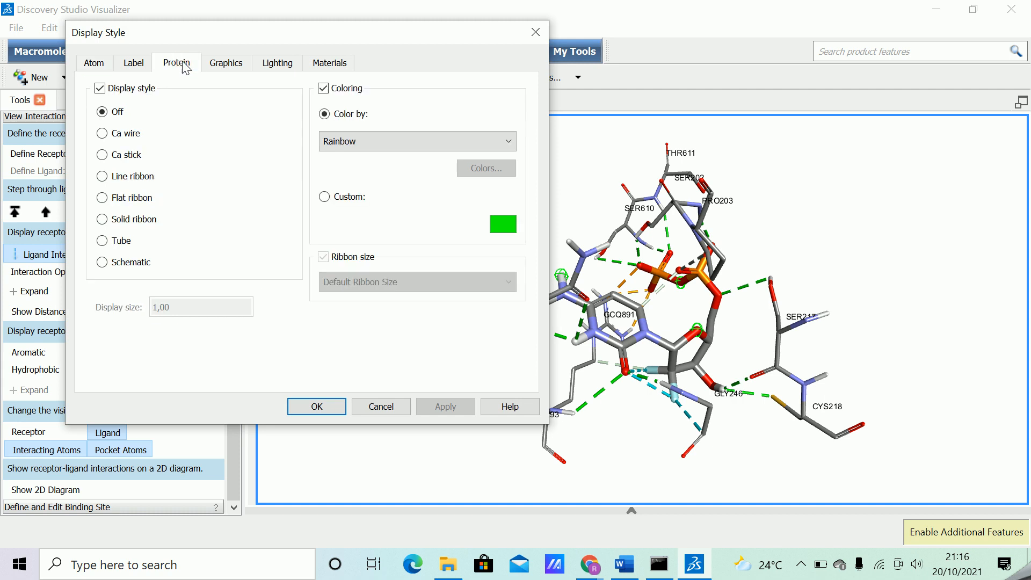
left_click(143, 224)
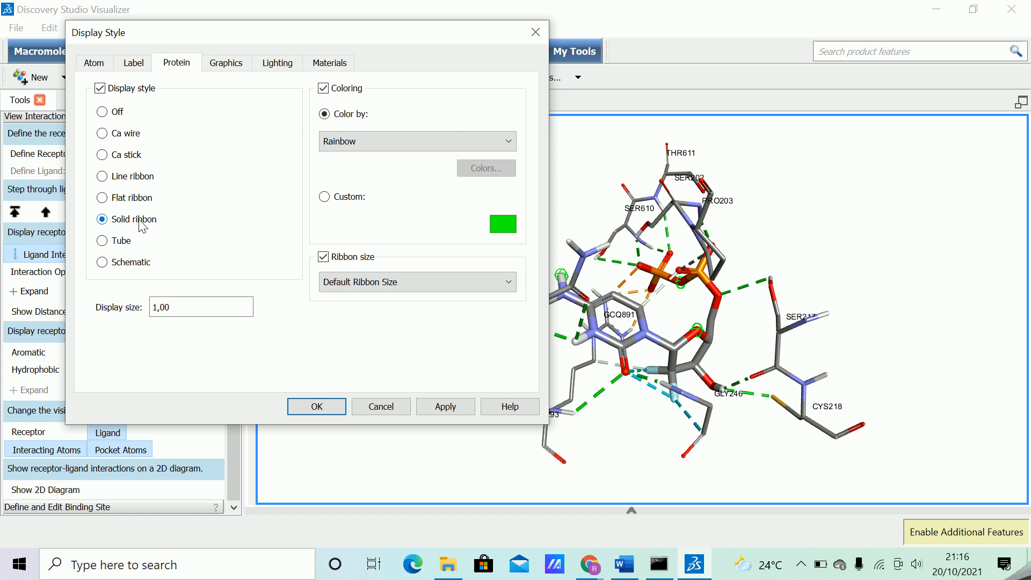
left_click(136, 198)
left_click(131, 223)
left_click(506, 142)
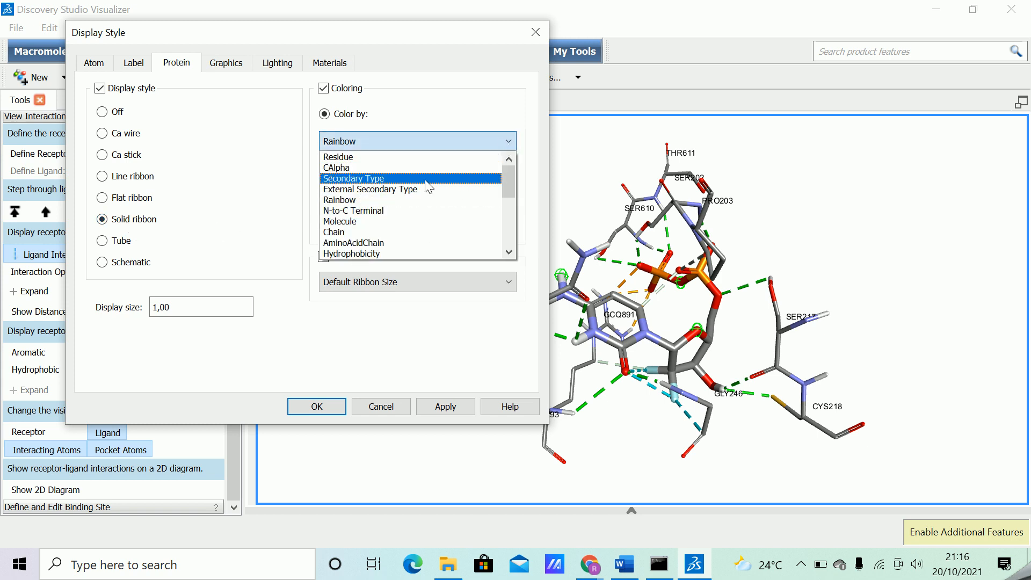
left_click(399, 178)
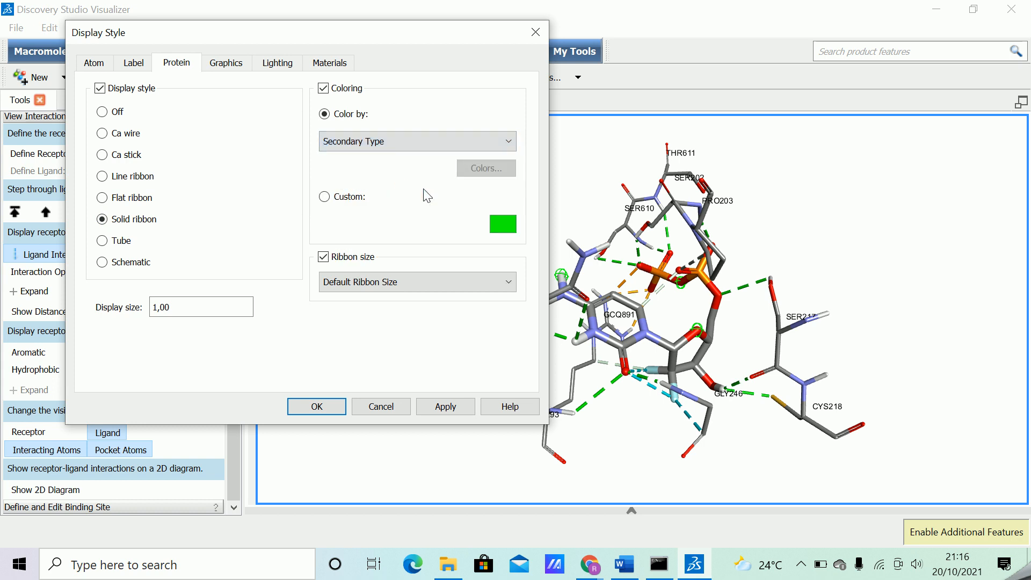
left_click(454, 408)
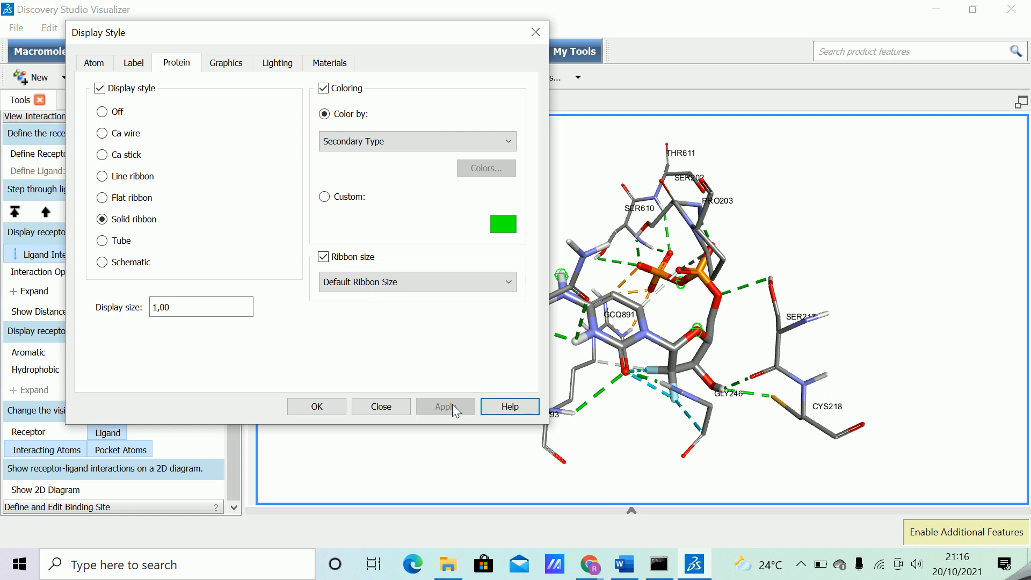
left_click(321, 407)
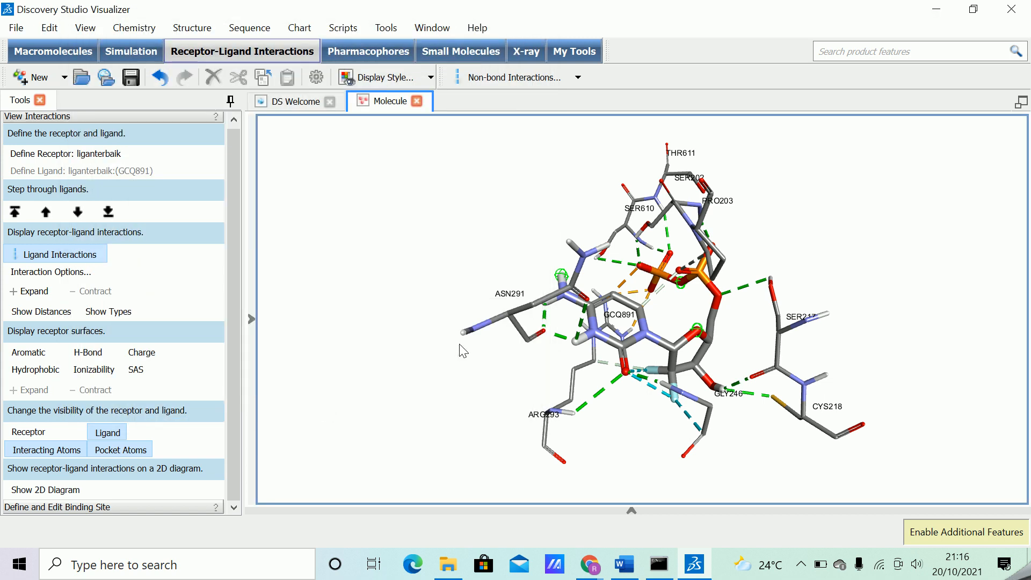
left_click(495, 253)
scroll(496, 252, "up", 5)
scroll(501, 249, "down", 8)
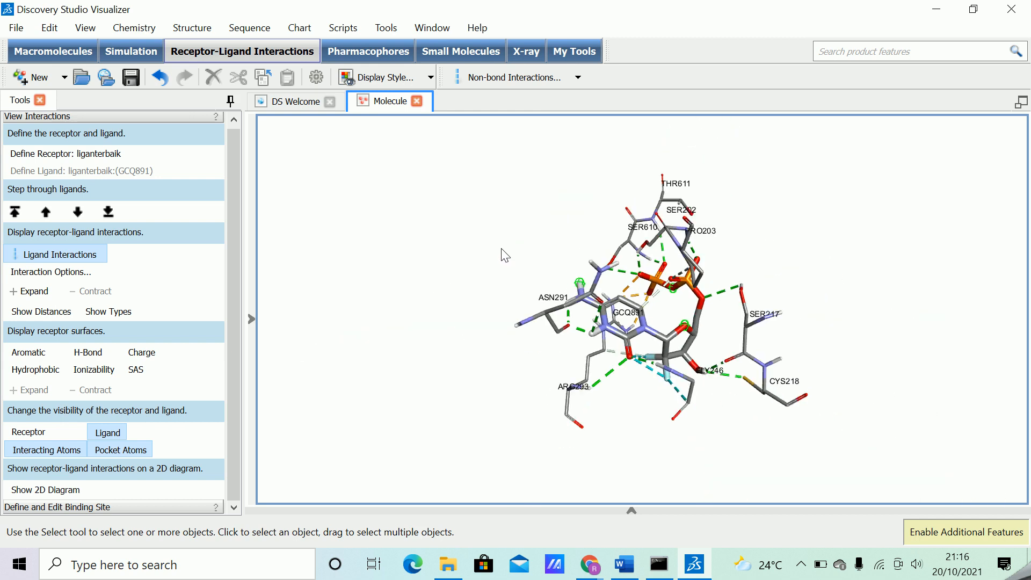
- Show the object hierarchy beside the 3D view and run the Publication Quality visualization script
left_click(250, 319)
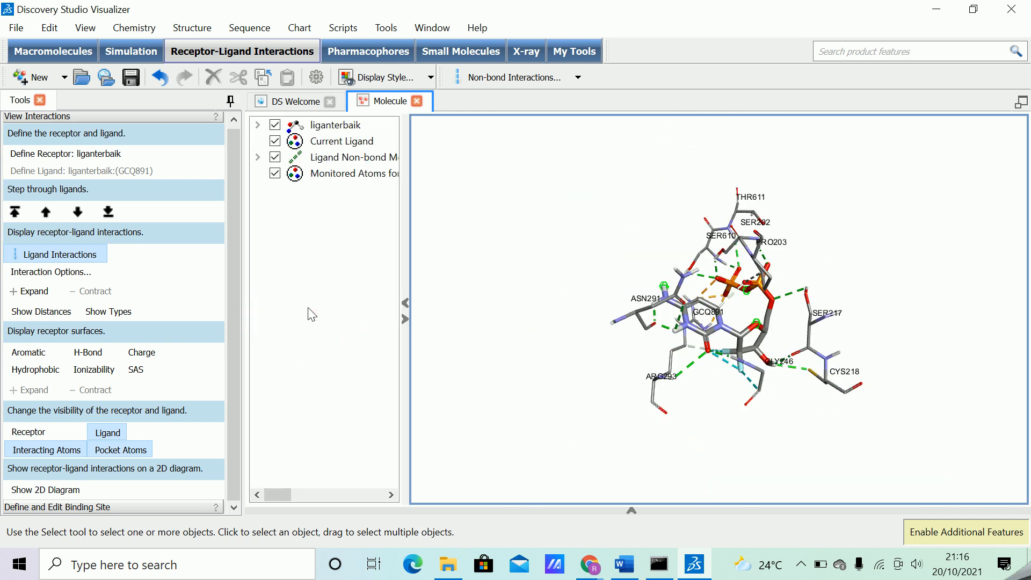
left_click(343, 25)
mouse_move(369, 52)
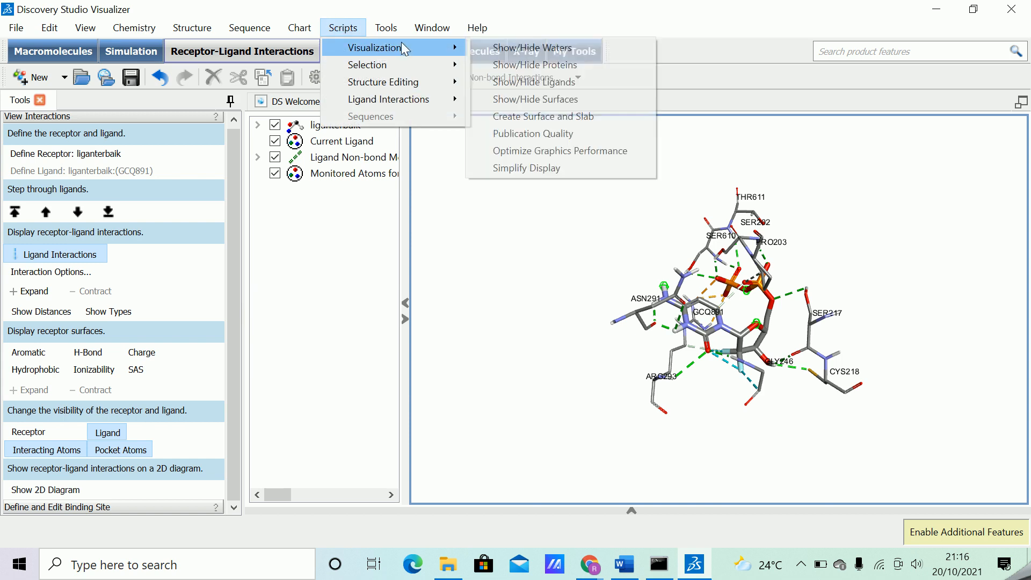
left_click(558, 131)
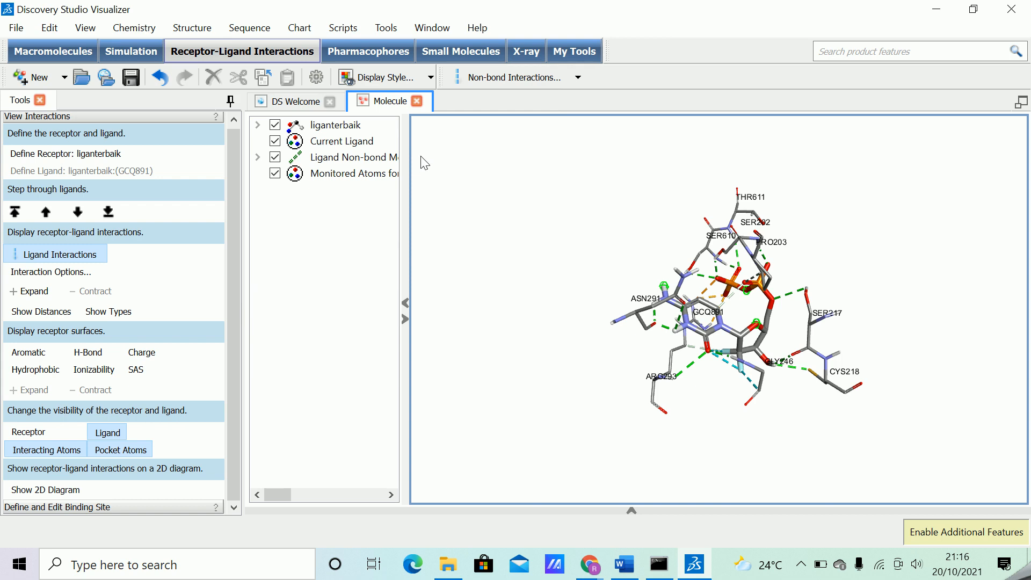
left_click(546, 239)
right_click_drag(855, 280, 875, 244)
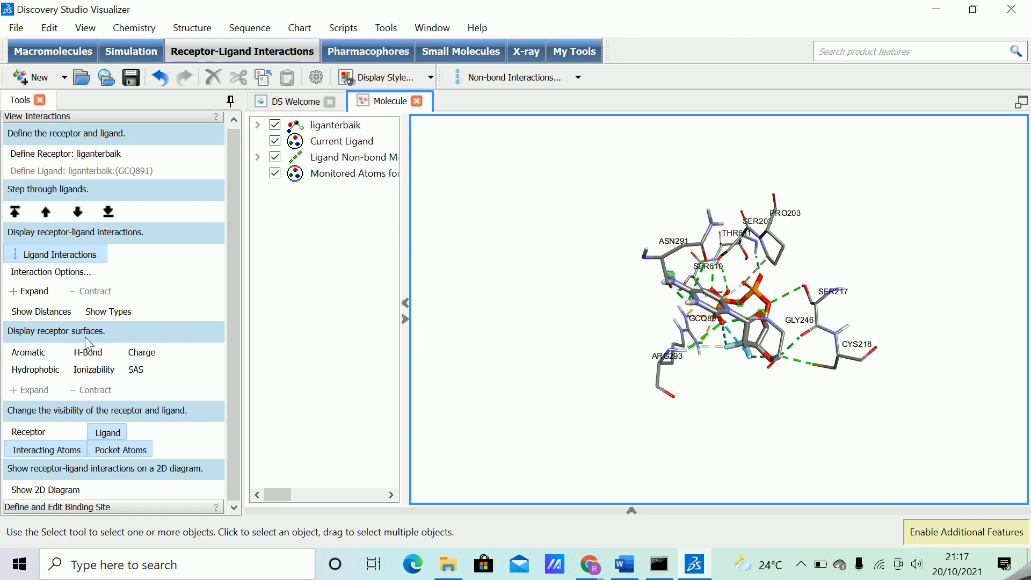
- Display the Hydrophobic surface on the receptor and rotate the complex to inspect the binding pocket
left_click(33, 368)
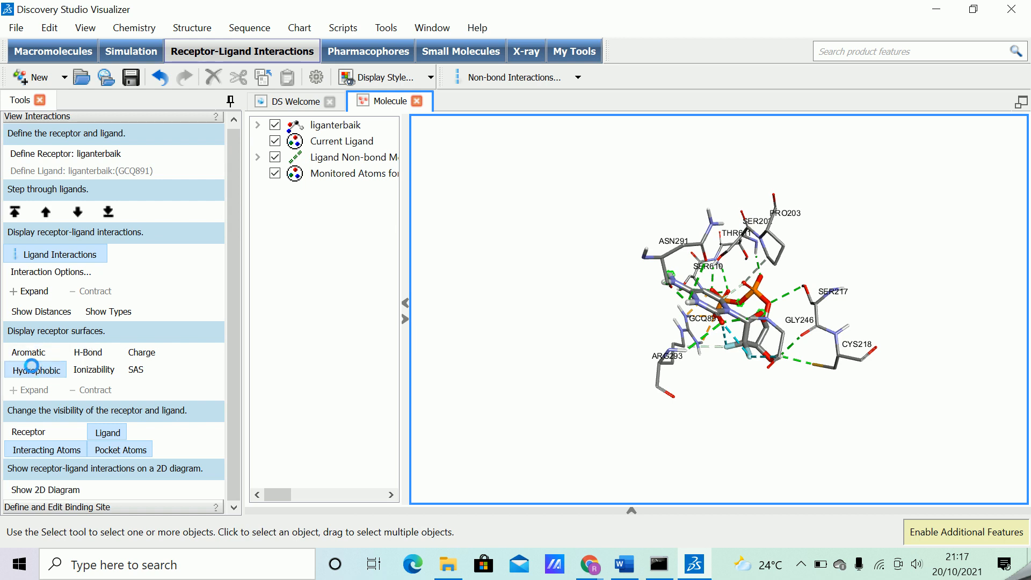
left_click_drag(954, 357, 815, 323)
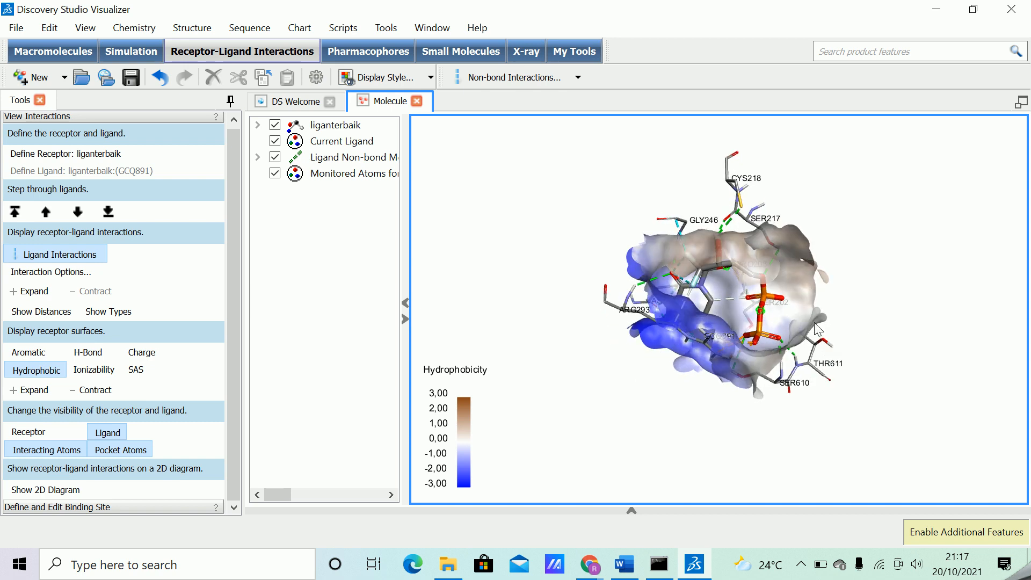
left_click_drag(886, 266, 830, 322)
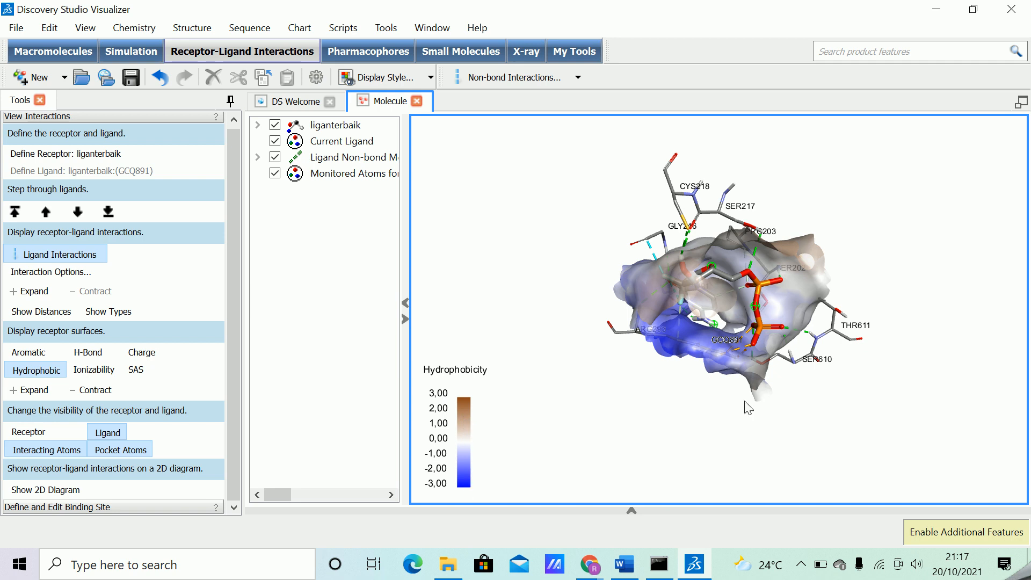
left_click_drag(884, 368, 874, 375)
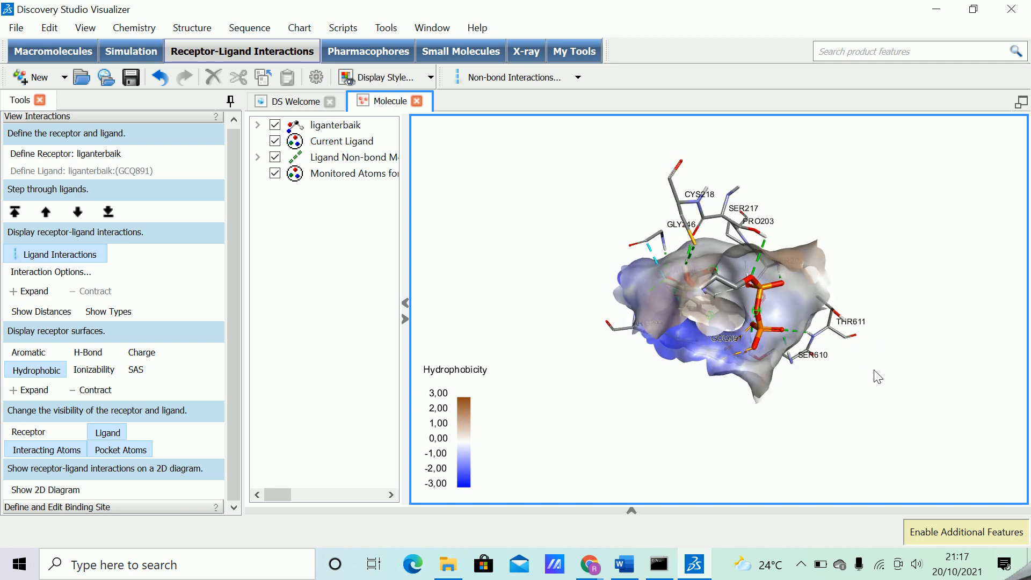
- Switch the receptor surface to Aromatic and on to Charge, and rotate the complex to inspect it
left_click(43, 356)
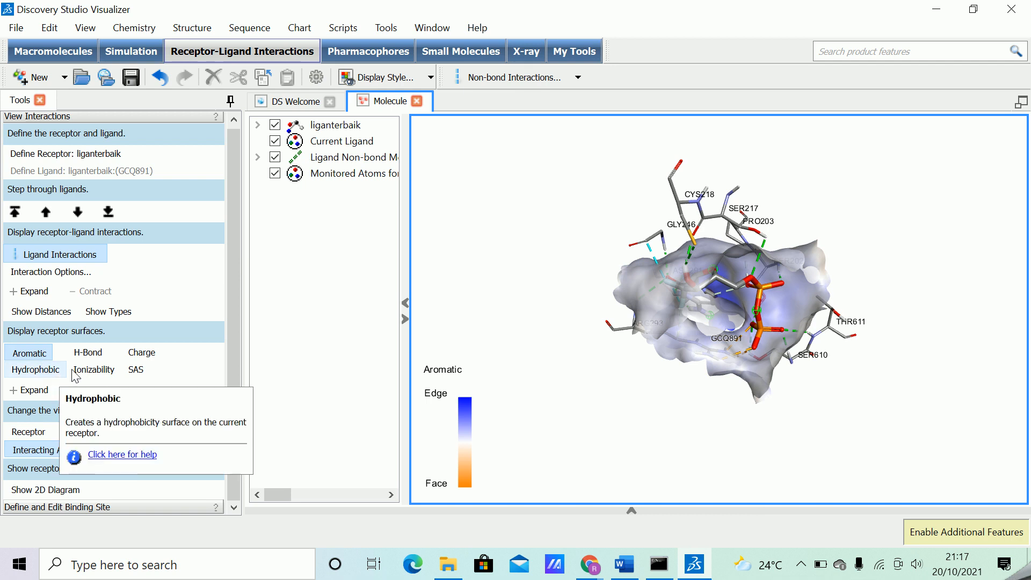
left_click(152, 356)
right_click_drag(684, 379, 759, 338)
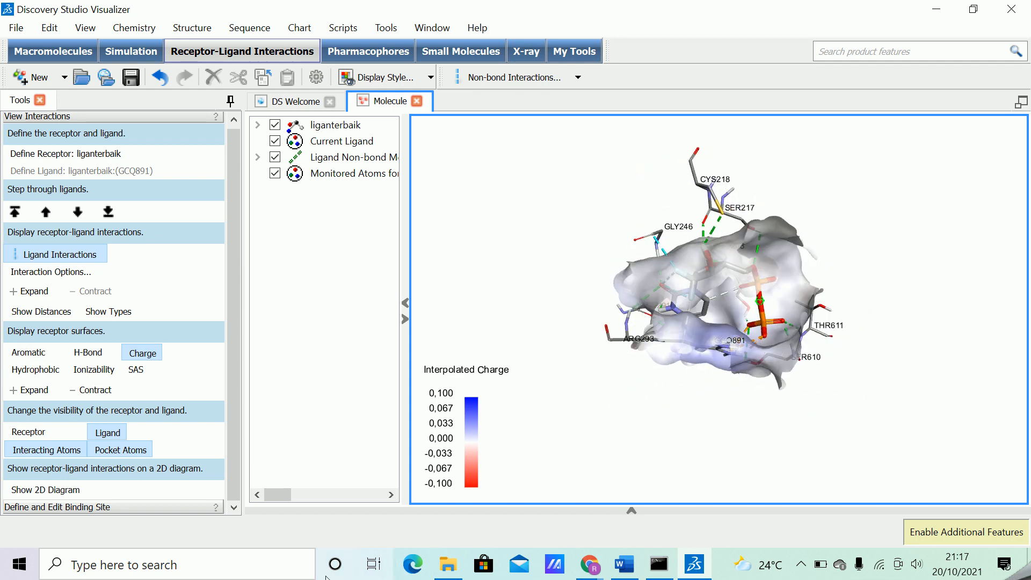
left_click(246, 569)
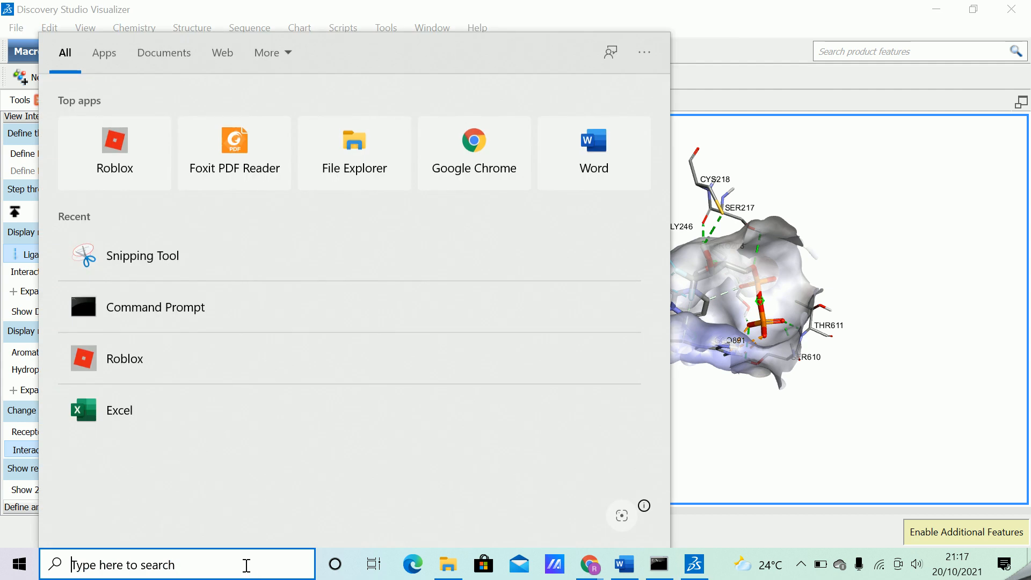
type("s")
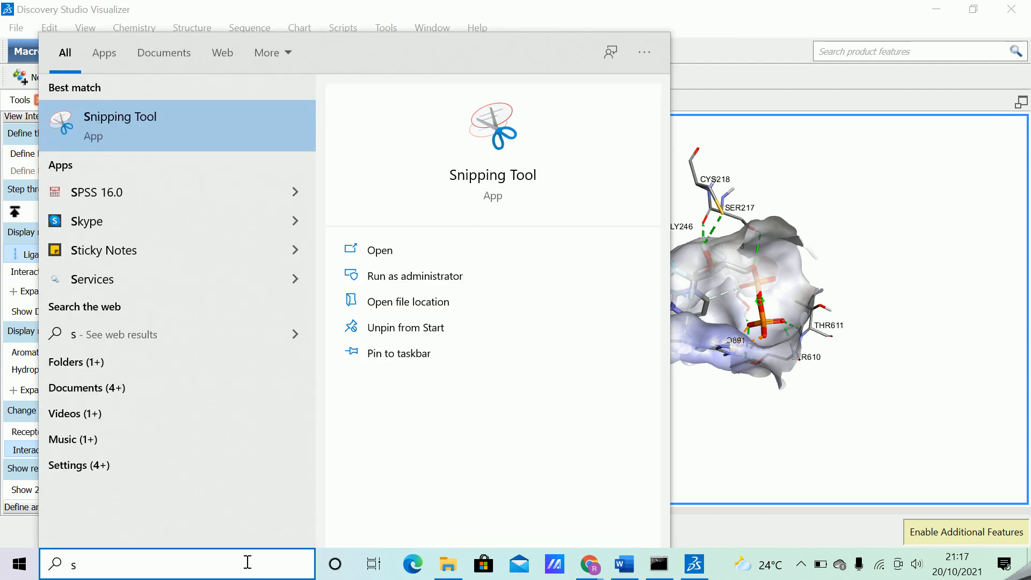
type("n")
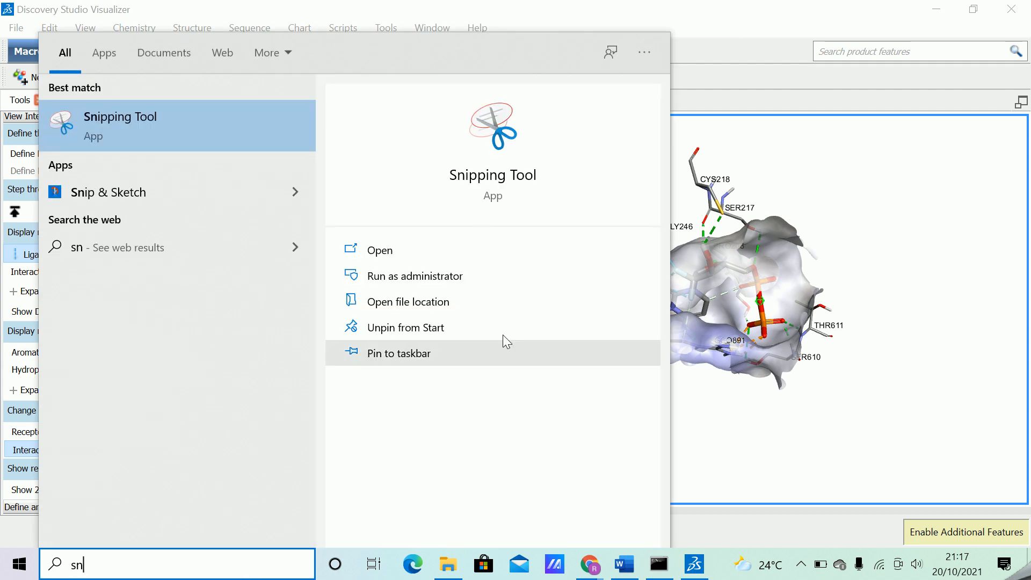
left_click(531, 182)
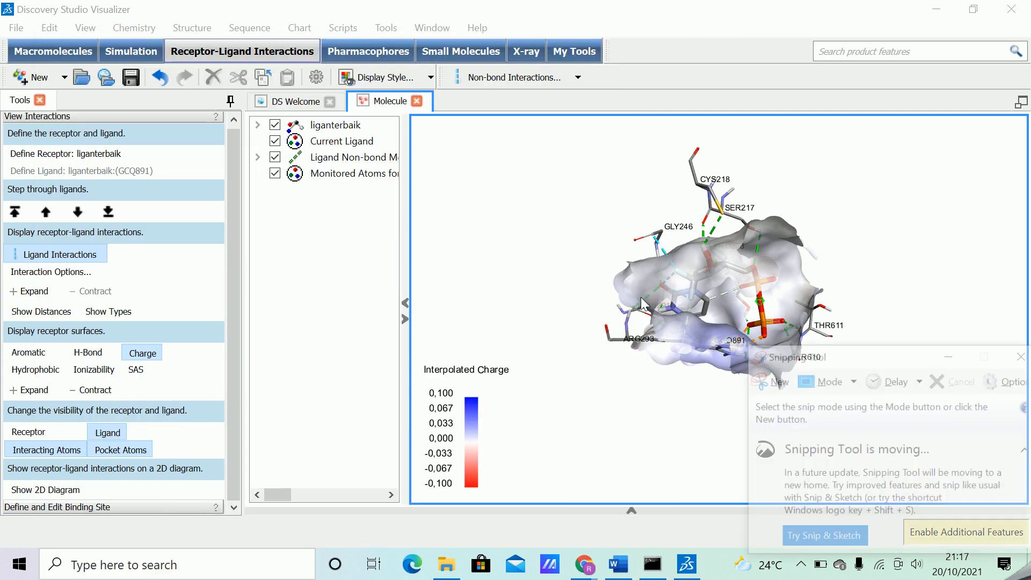
left_click(767, 380)
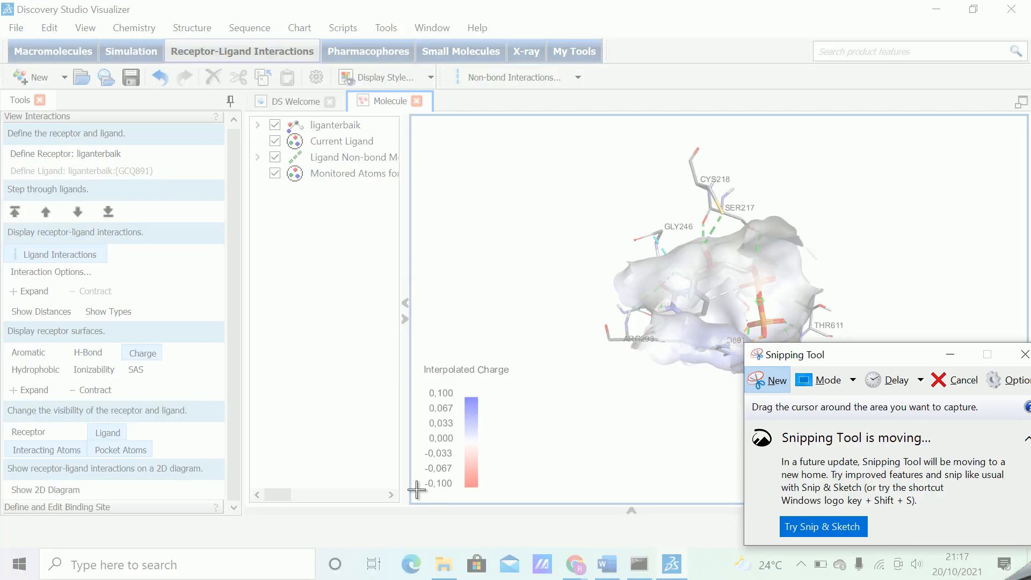
left_click_drag(920, 355, 748, 302)
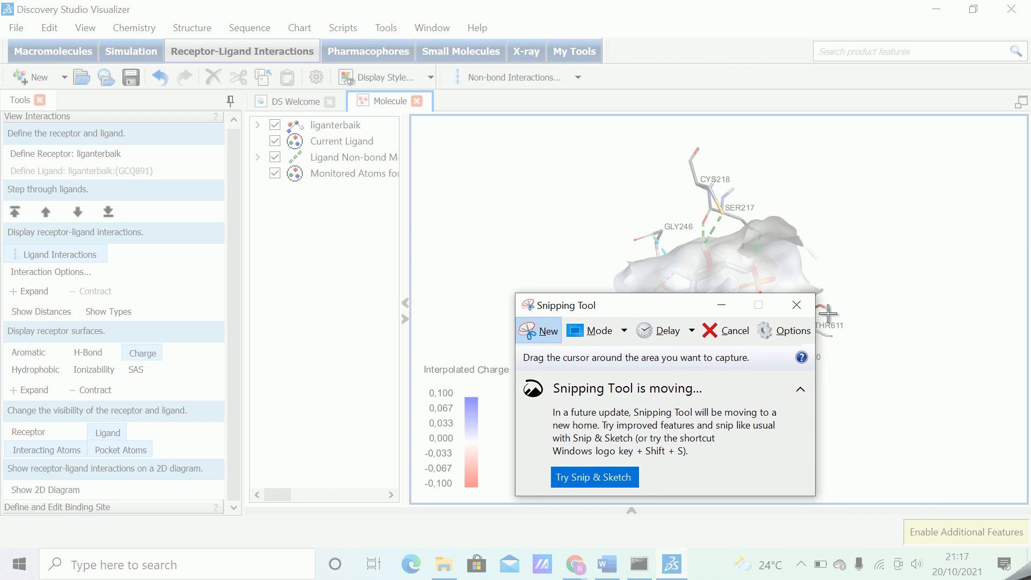
left_click(796, 305)
left_click(926, 284)
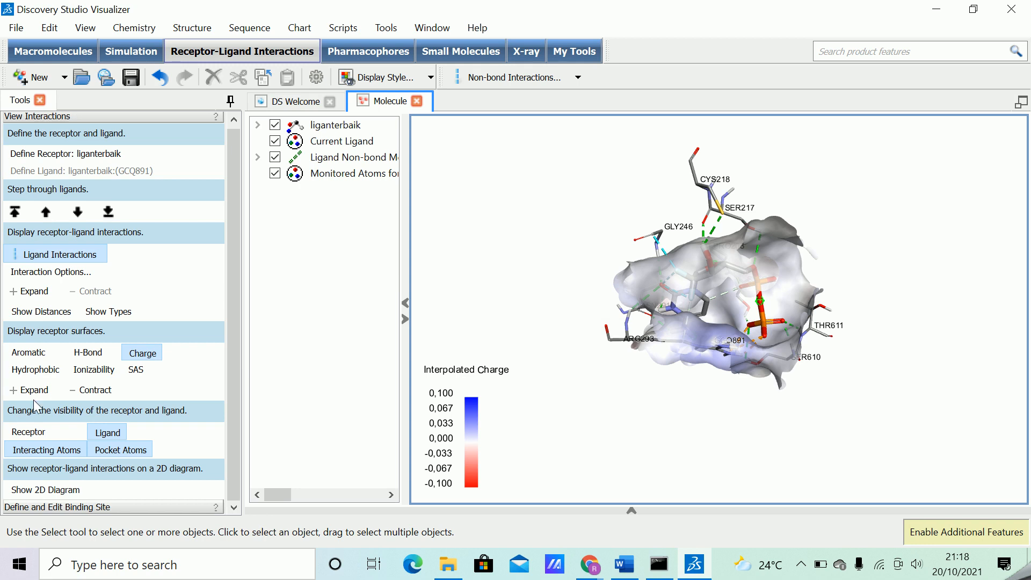
- Display the Ionizability surface on the receptor and rotate the complex to view the ligand in its pocket
left_click(102, 379)
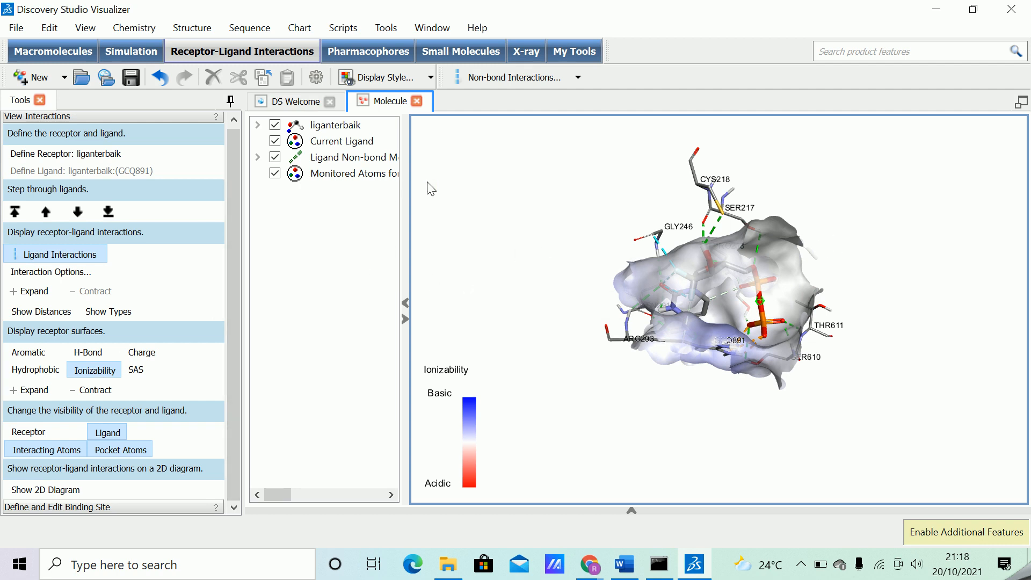
left_click(349, 176)
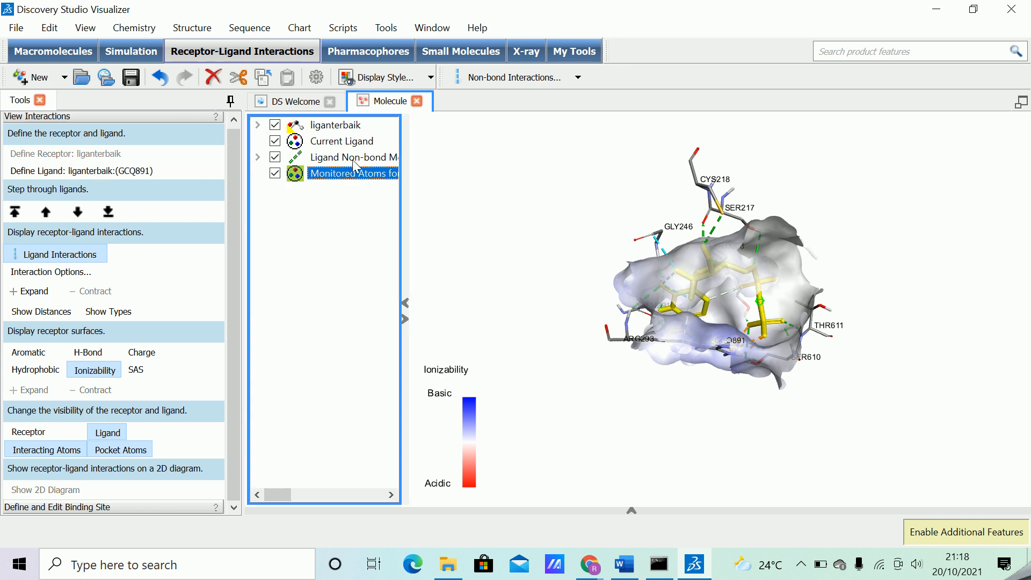
left_click(354, 160)
left_click(344, 141)
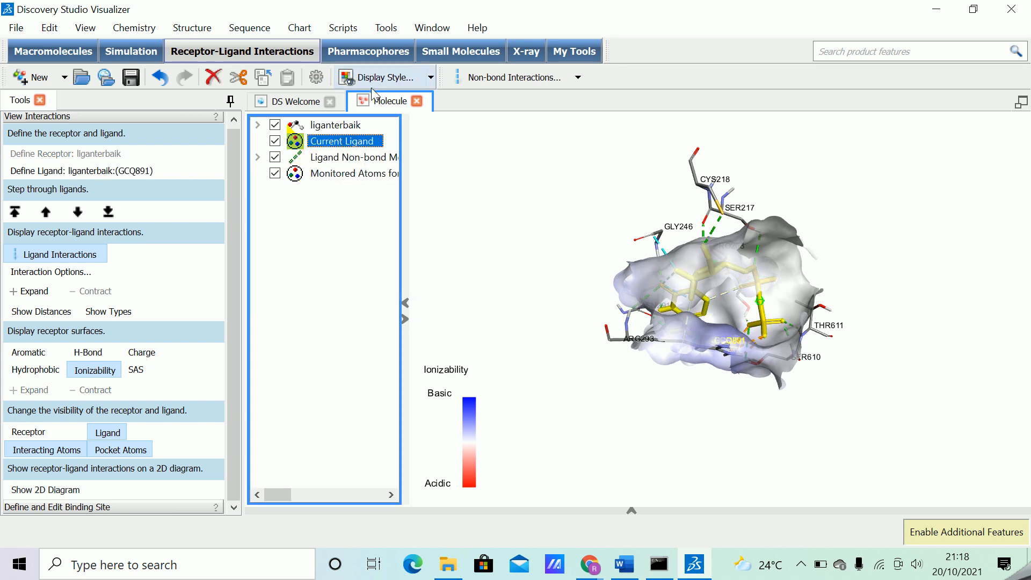
left_click(553, 224)
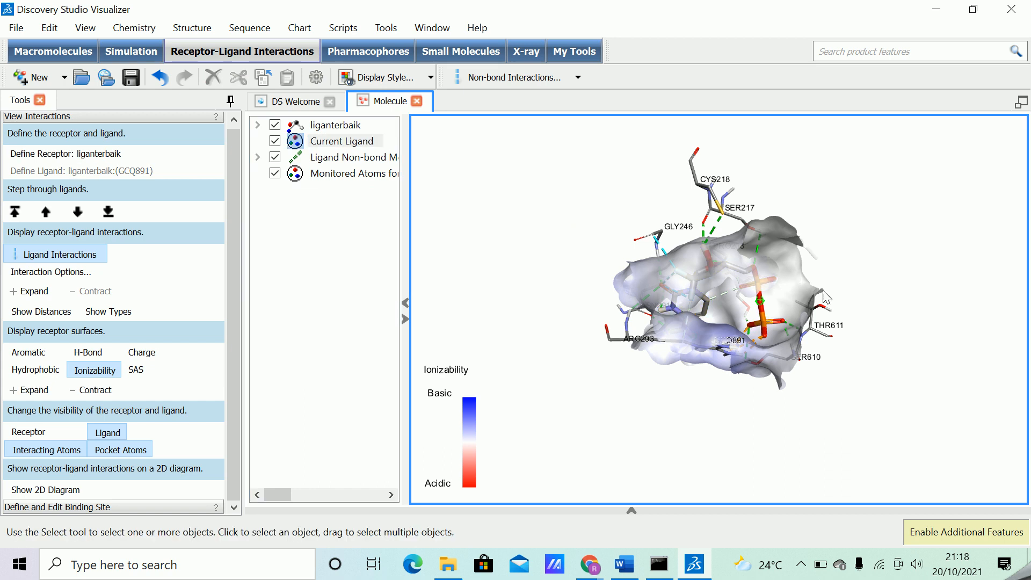
right_click_drag(889, 322, 859, 321)
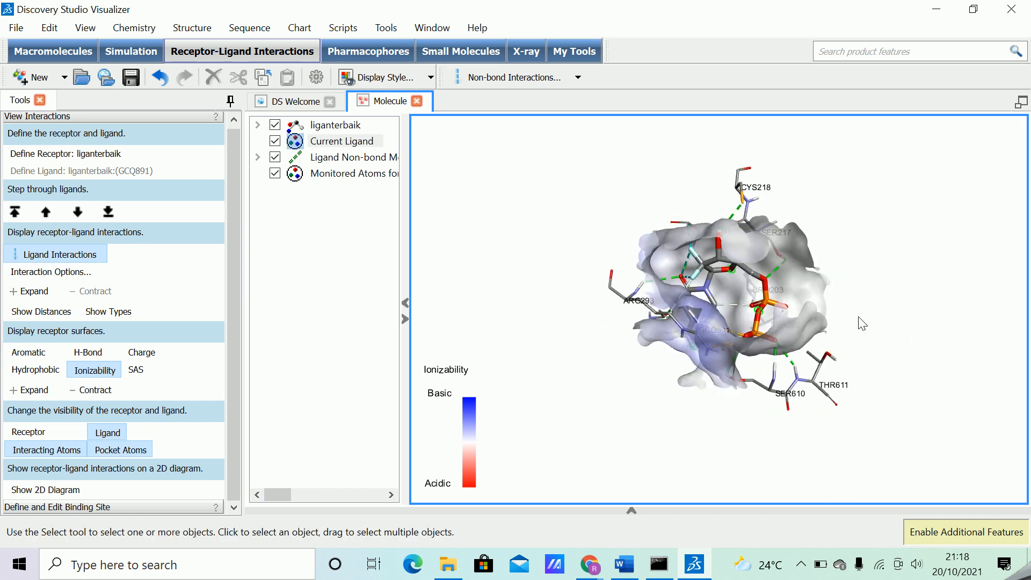